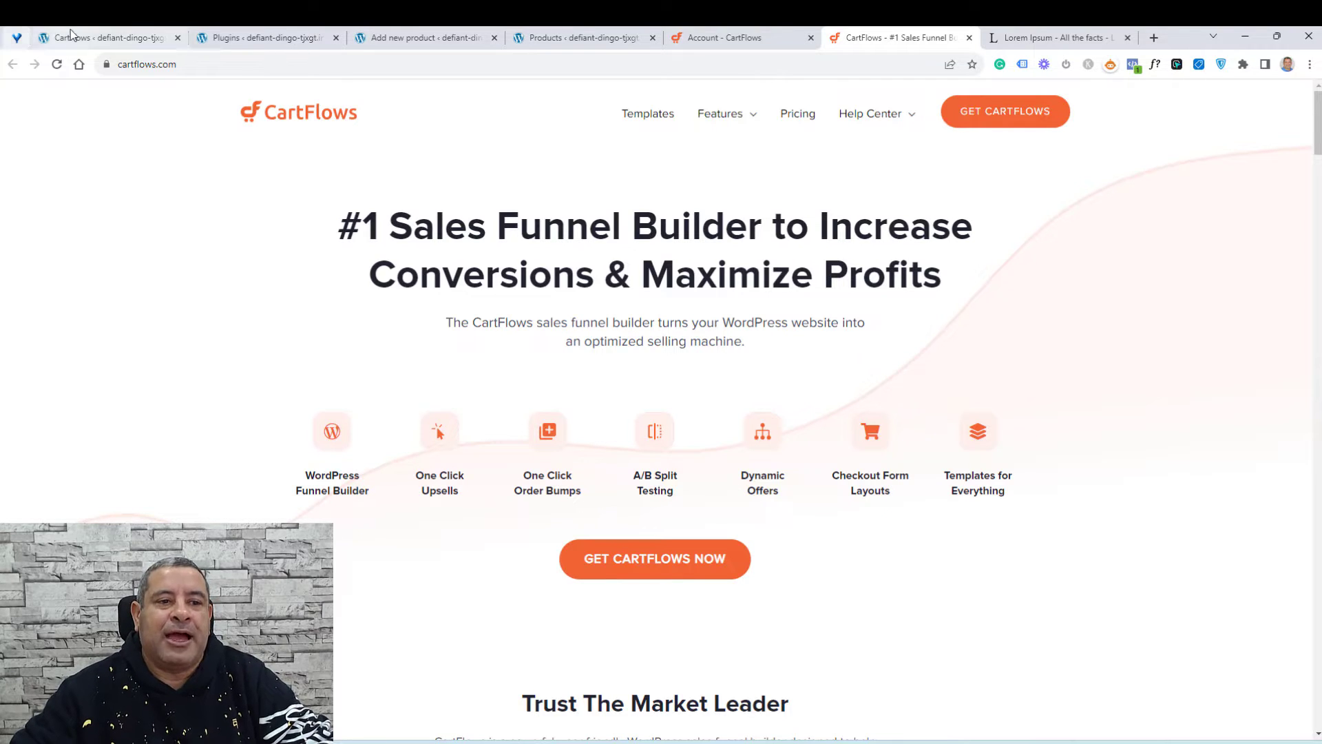
Step: Review the installed plugins, the new product editor and the WooCommerce product list in the open tabs
{"action": "left_click", "coordinate": [239, 35]}
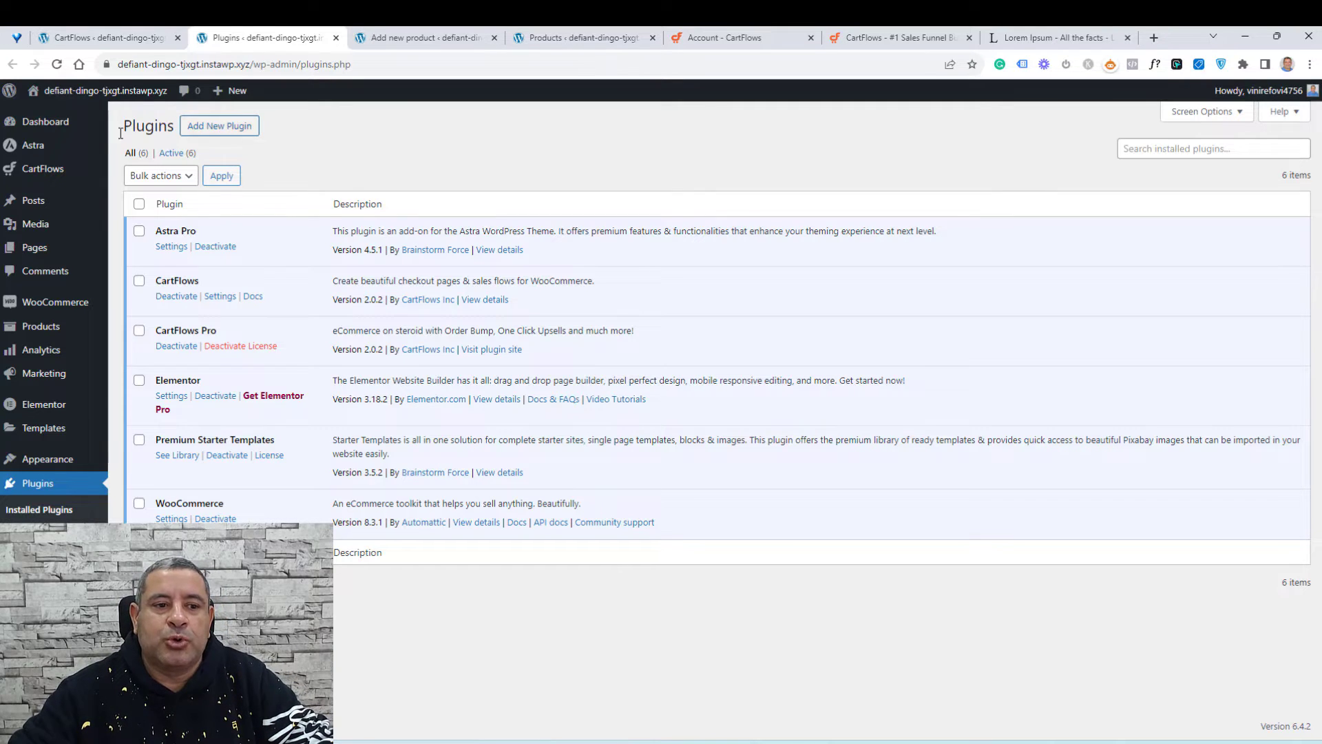
{"action": "mouse_move", "coordinate": [217, 132]}
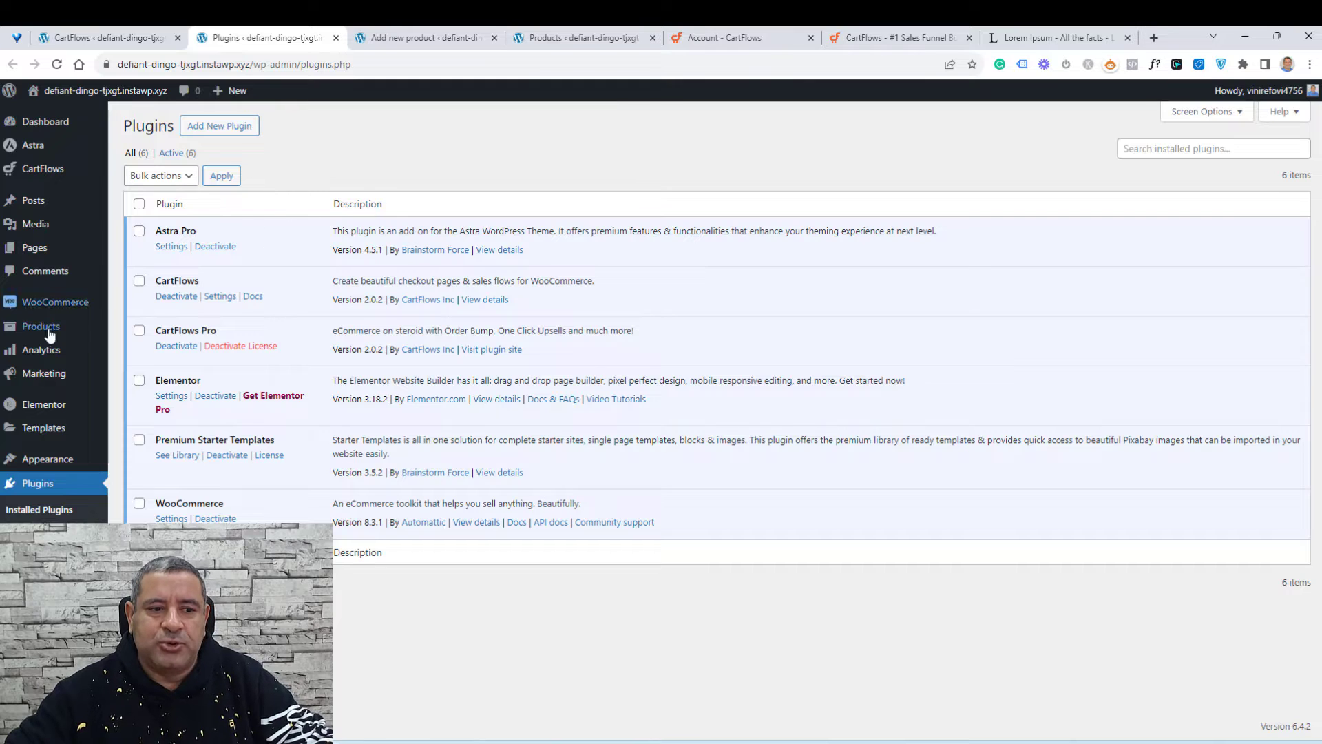
{"action": "mouse_move", "coordinate": [49, 334]}
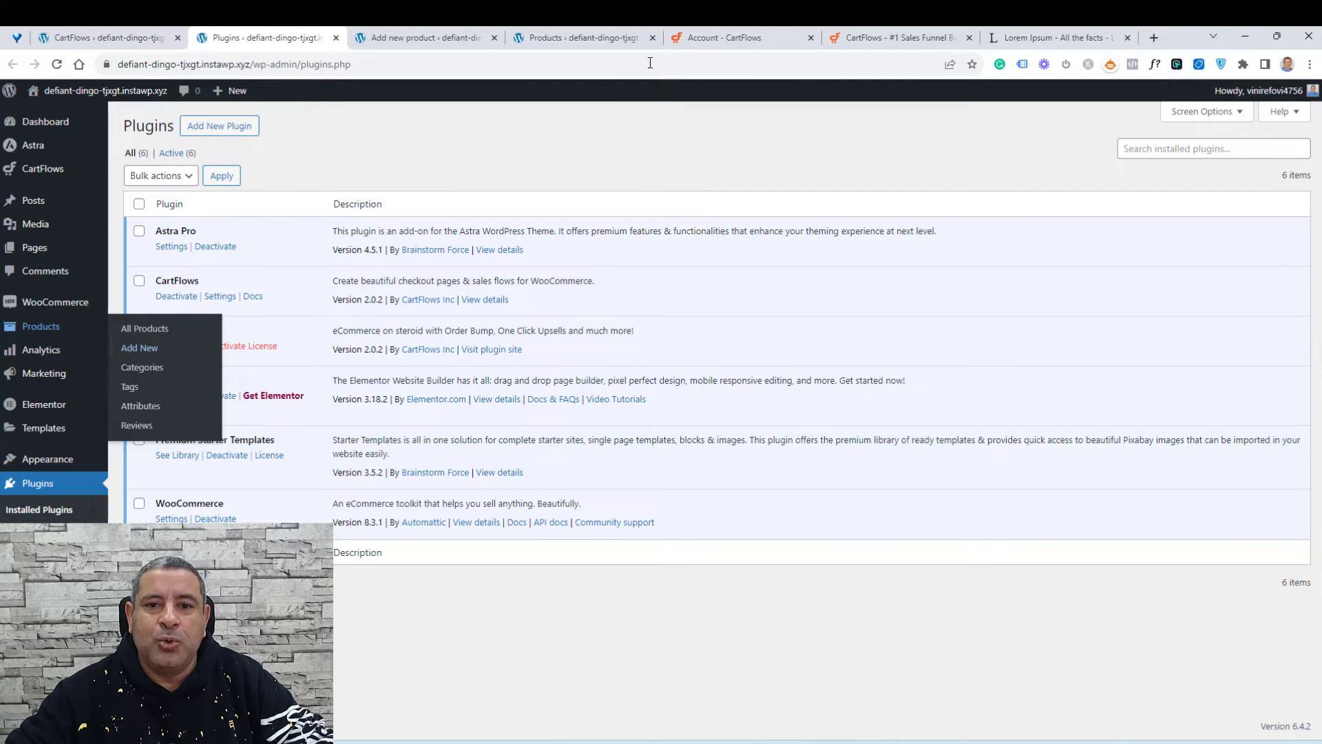
{"action": "left_click", "coordinate": [431, 40]}
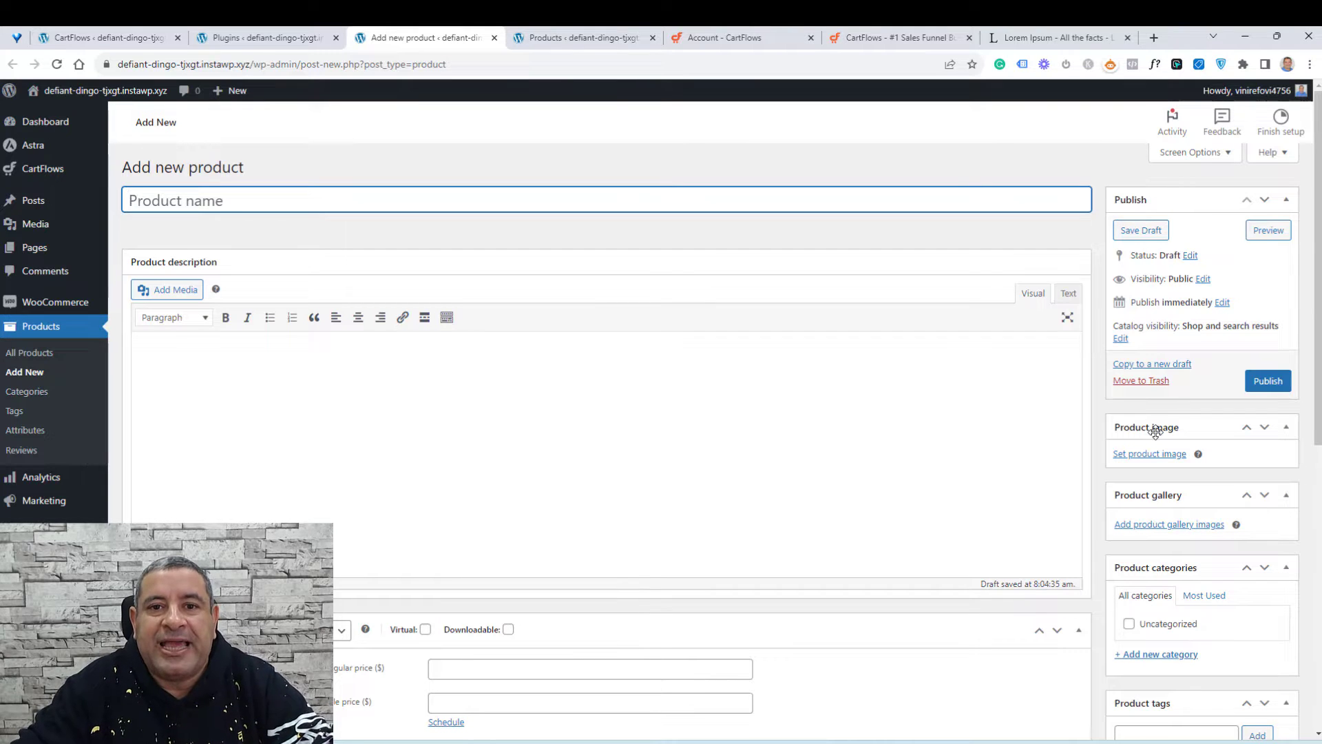
{"action": "left_click", "coordinate": [575, 34]}
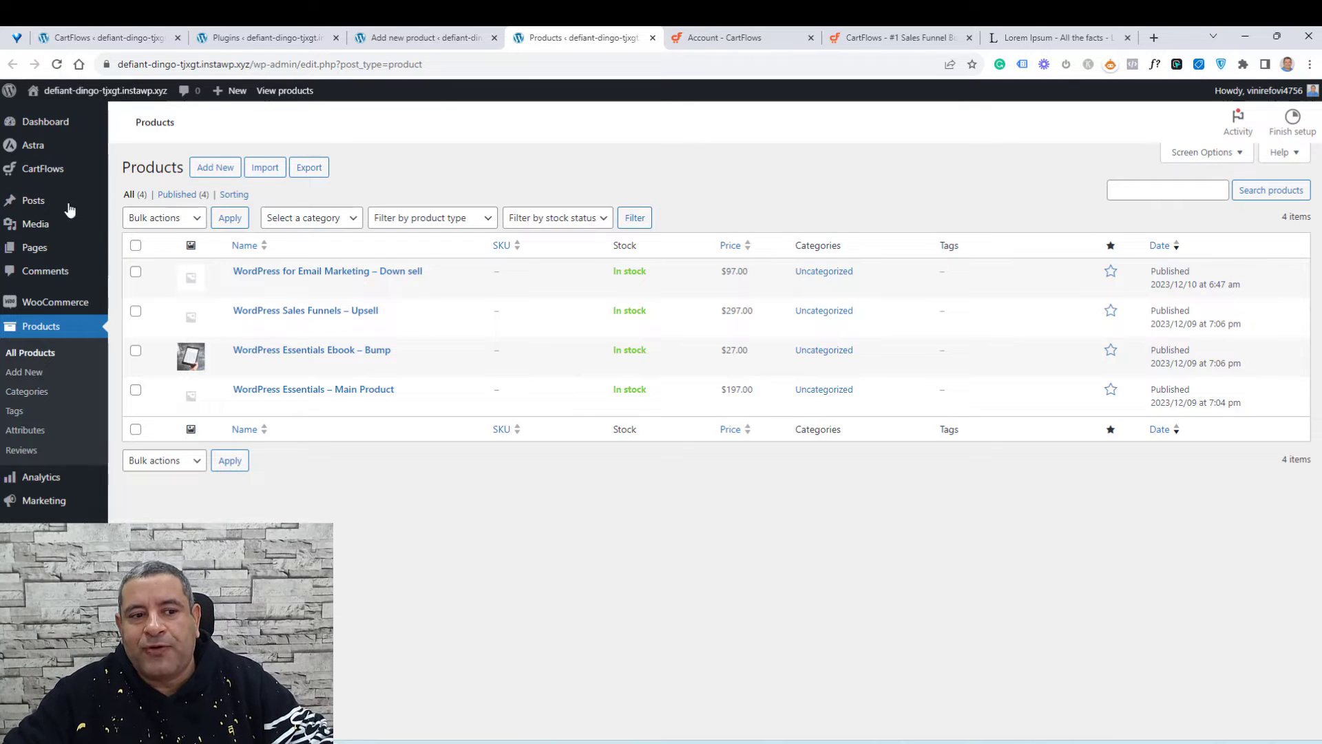
Step: Open the CartFlows dashboard and look over its welcome and revenue overview sections
{"action": "mouse_move", "coordinate": [38, 177]}
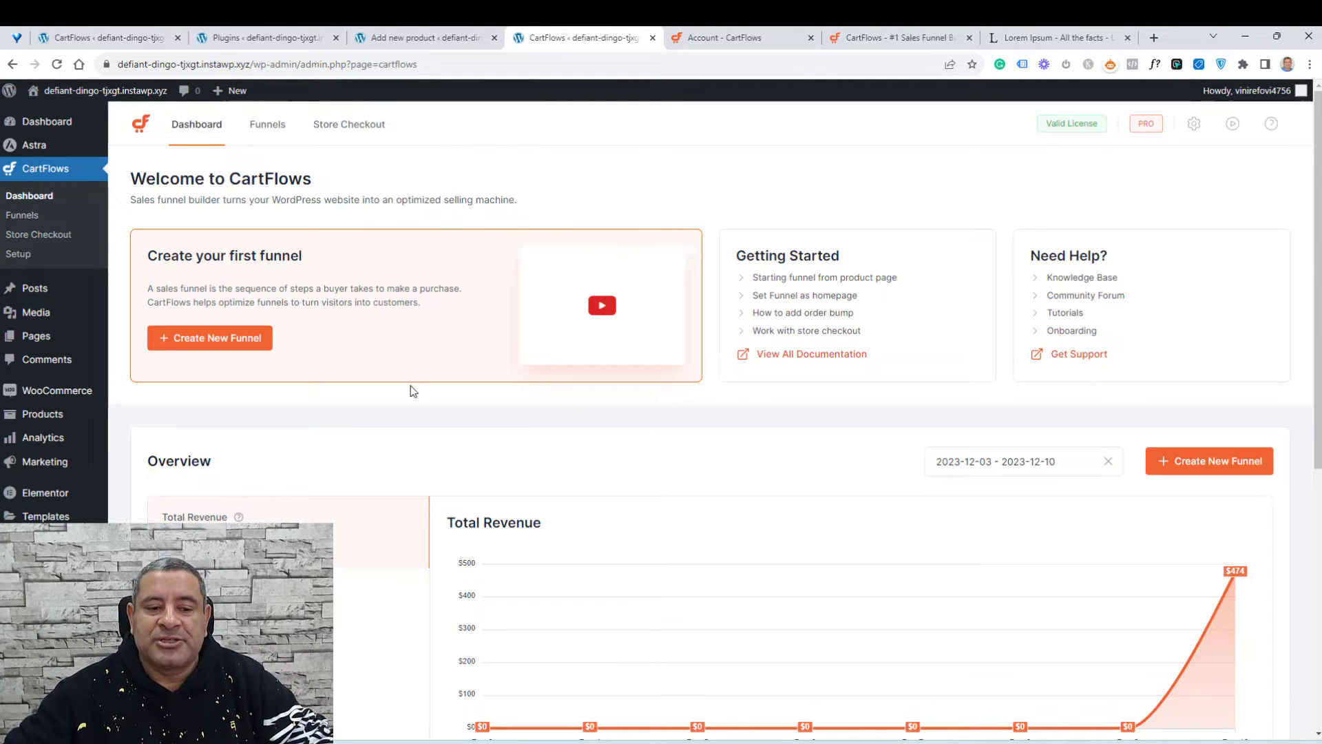
{"action": "scroll", "coordinate": [392, 443], "scroll_direction": "down", "scroll_amount": 1}
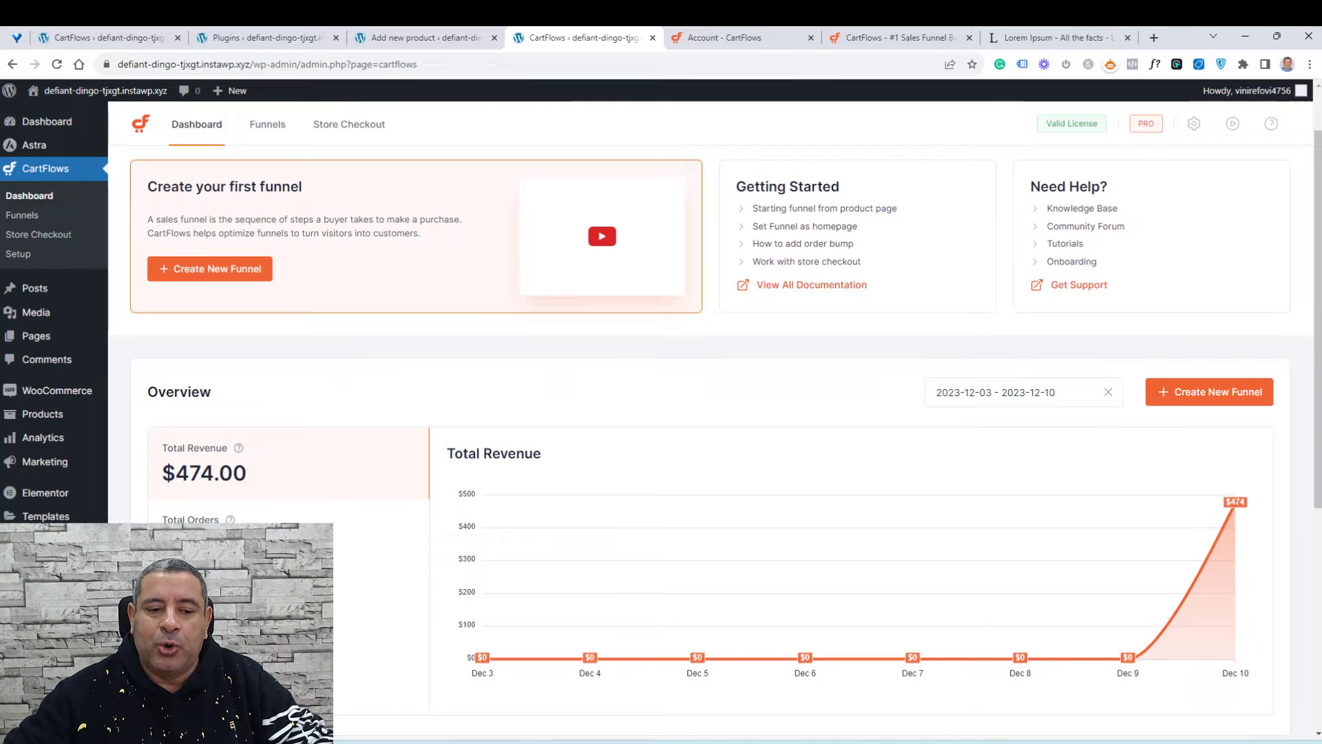
{"action": "scroll", "coordinate": [345, 508], "scroll_direction": "up", "scroll_amount": 1}
{"action": "scroll", "coordinate": [344, 508], "scroll_direction": "up", "scroll_amount": 1}
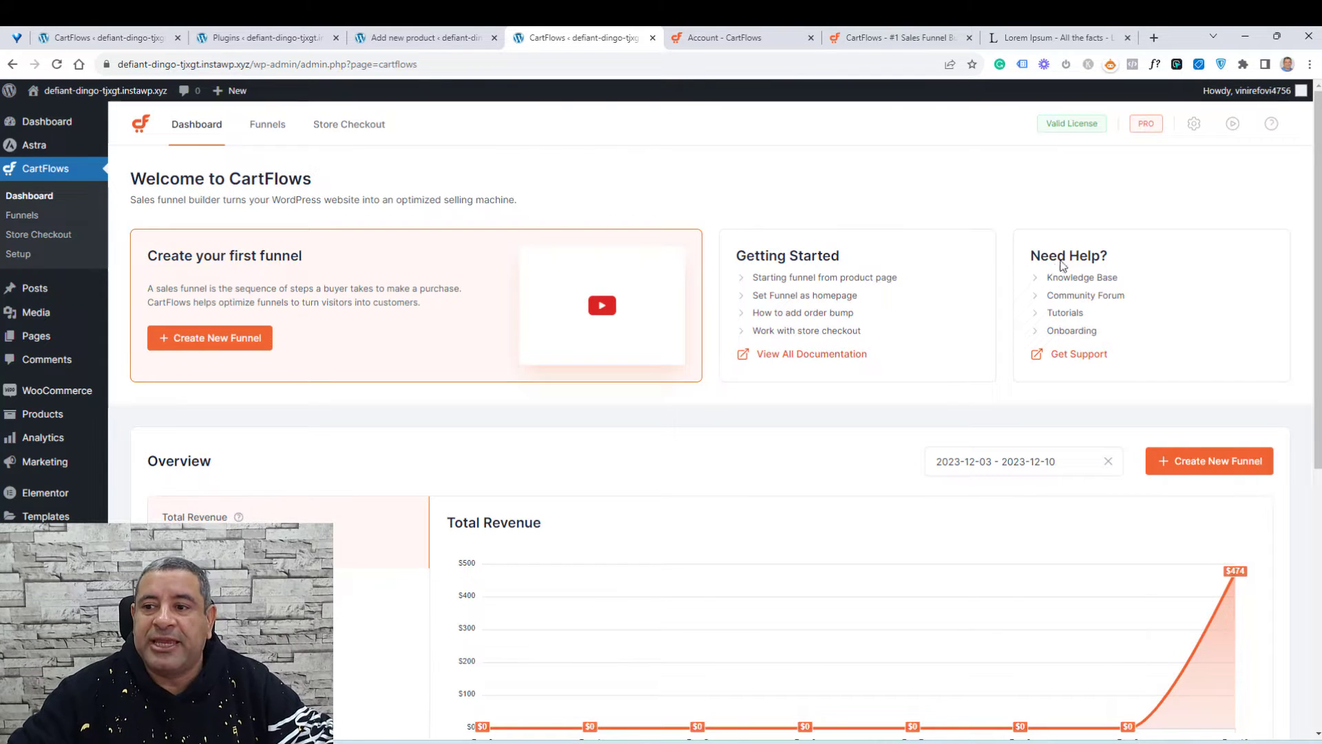
Step: Open the CartFlows settings and review the Integrations, License and Permalink sections before closing the dialog
{"action": "left_click", "coordinate": [1195, 125]}
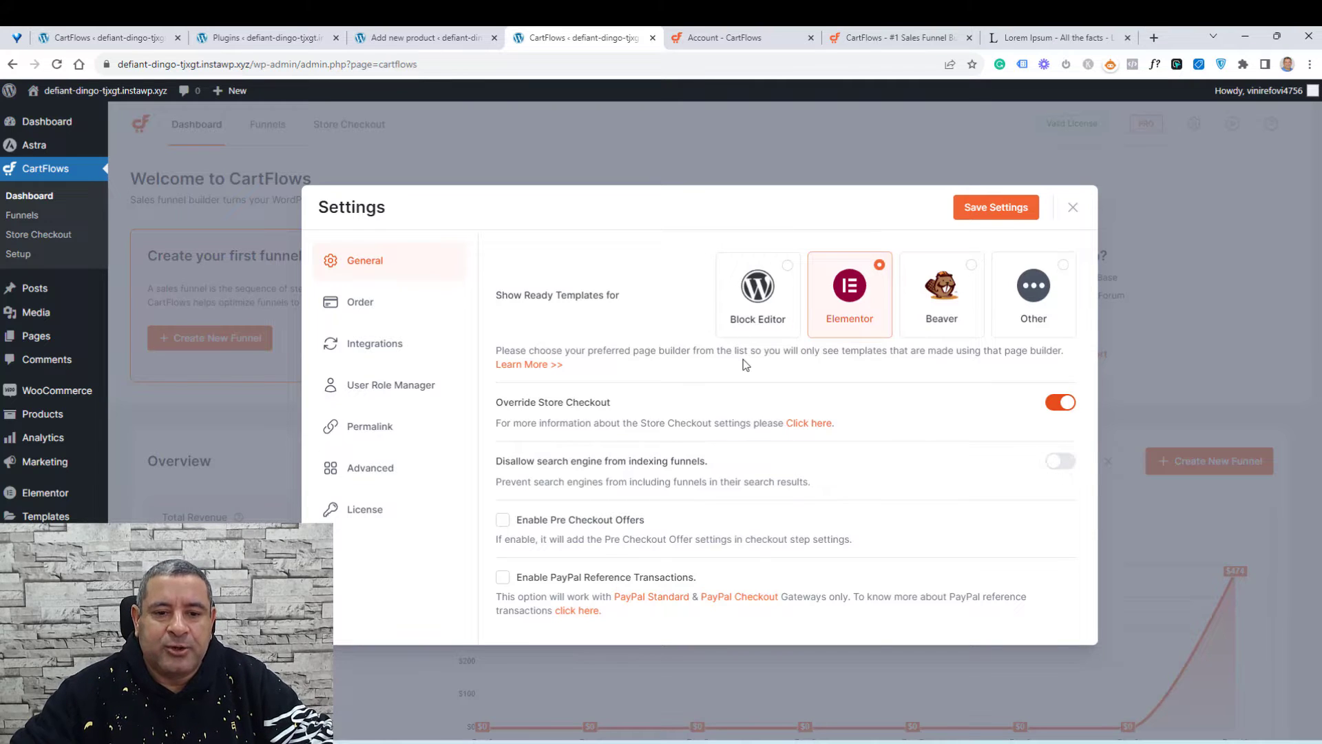
{"action": "left_click", "coordinate": [380, 344]}
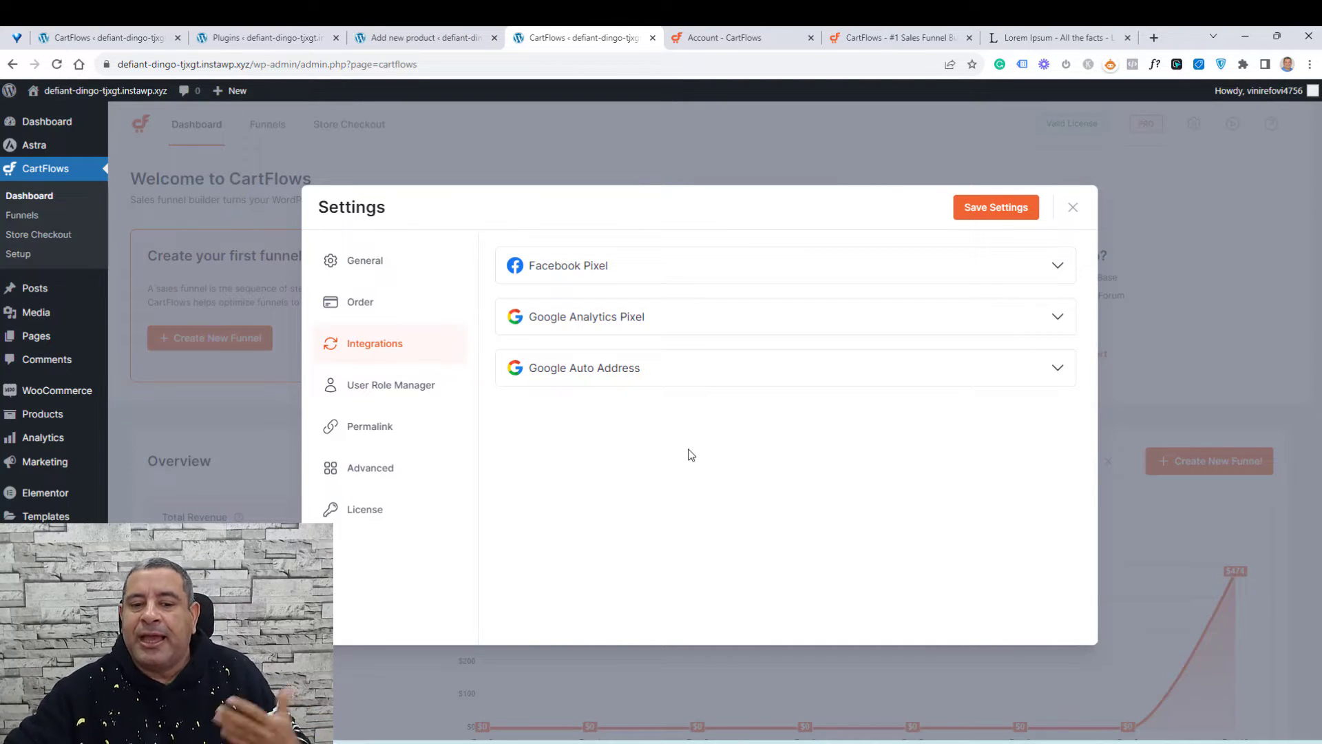
{"action": "left_click", "coordinate": [358, 512]}
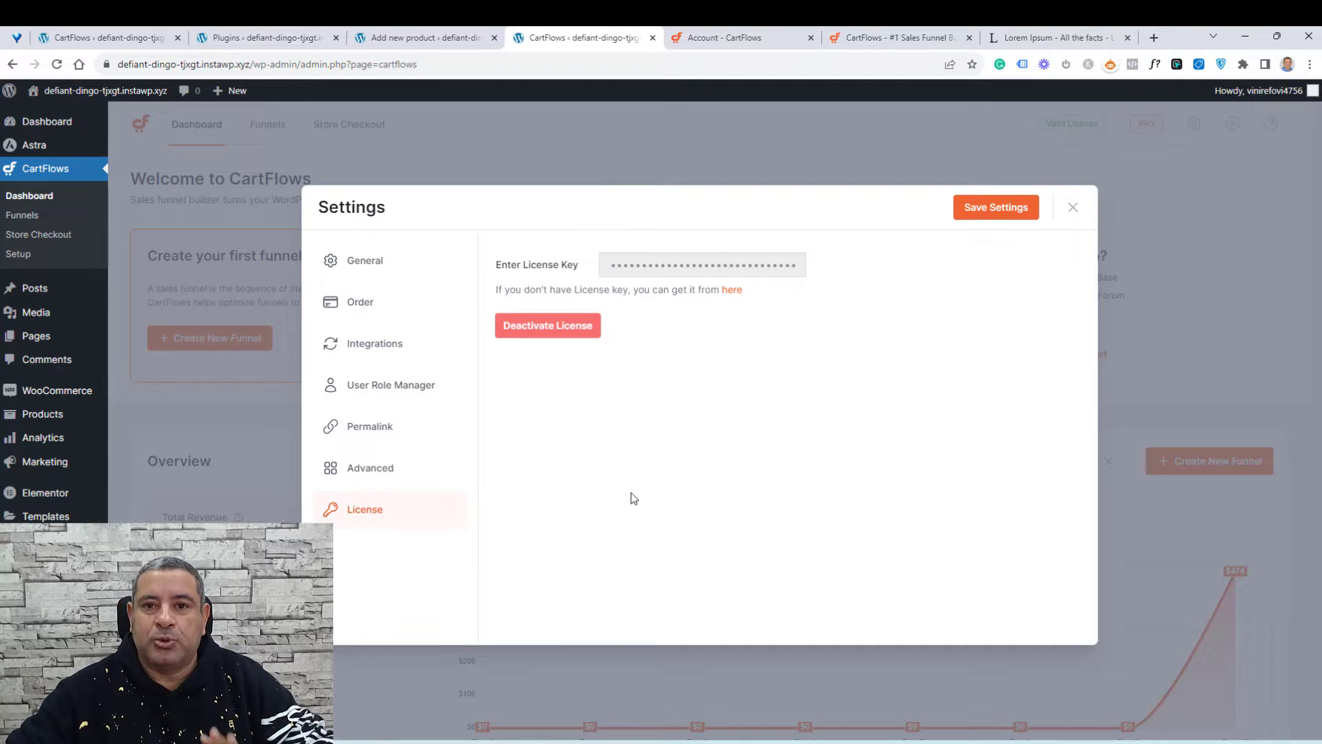
{"action": "left_click", "coordinate": [369, 430]}
{"action": "scroll", "coordinate": [765, 493], "scroll_direction": "down", "scroll_amount": 3}
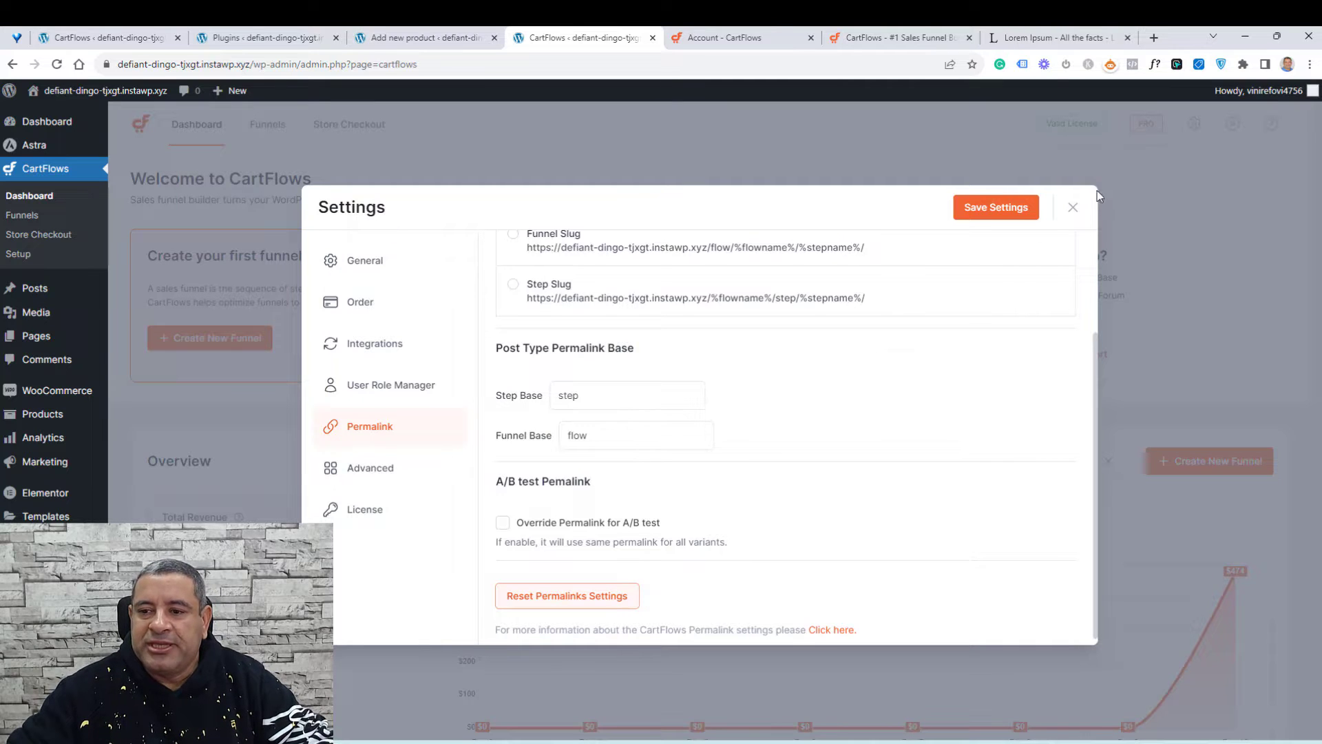
{"action": "left_click", "coordinate": [1195, 172]}
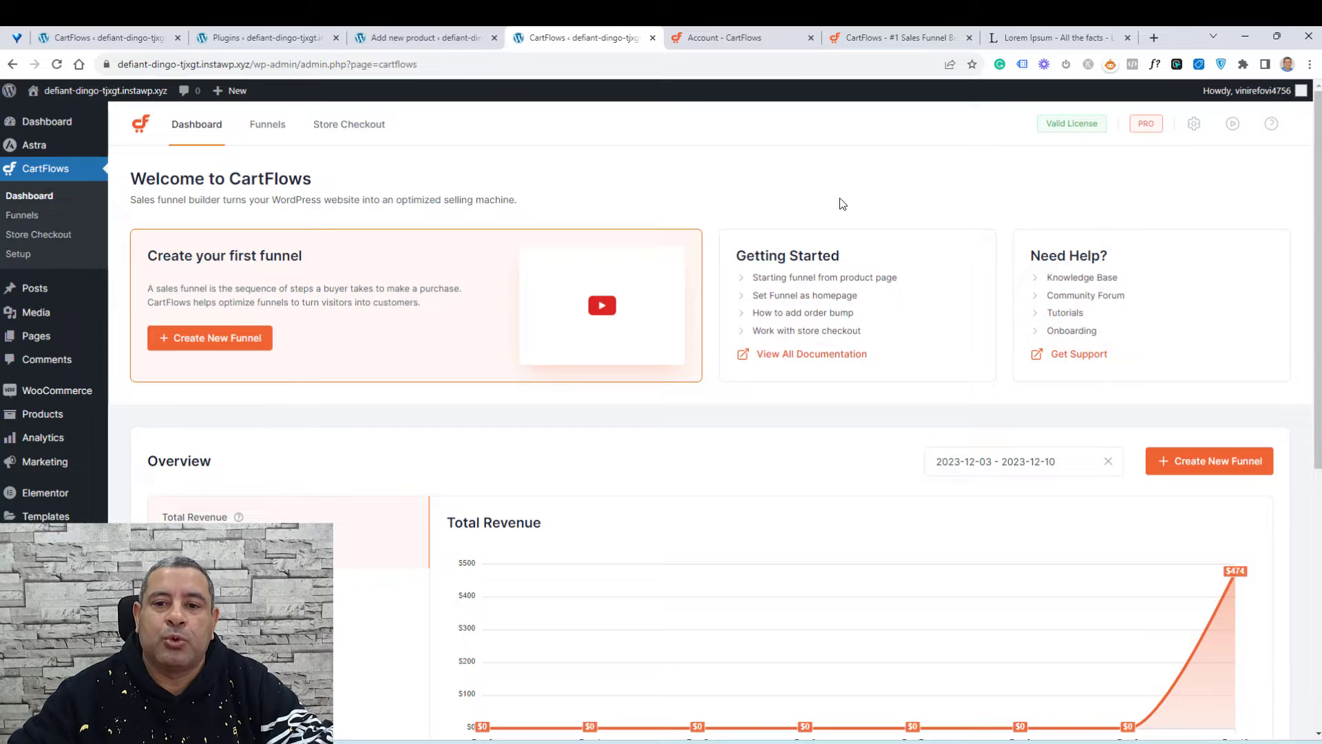
Step: Look at the Funnels and Store Checkout pages of CartFlows
{"action": "left_click", "coordinate": [273, 131]}
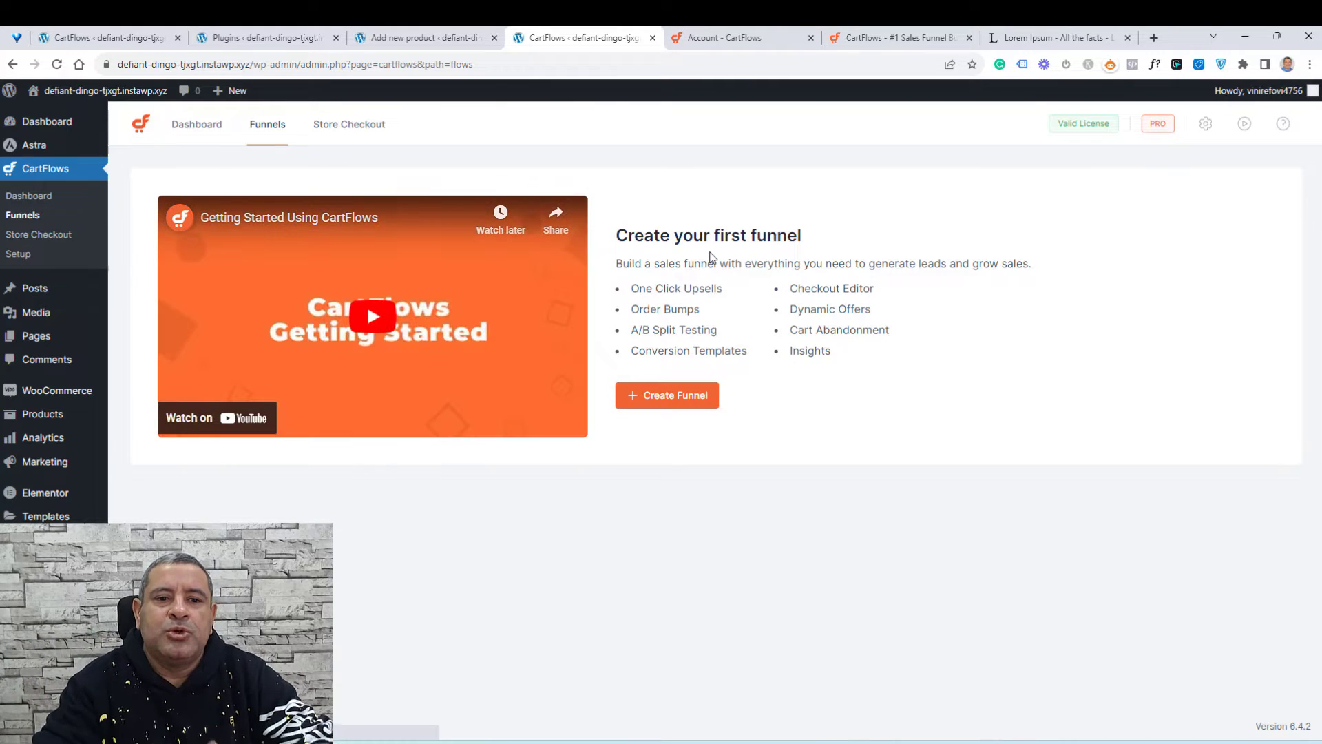
{"action": "left_click", "coordinate": [369, 137]}
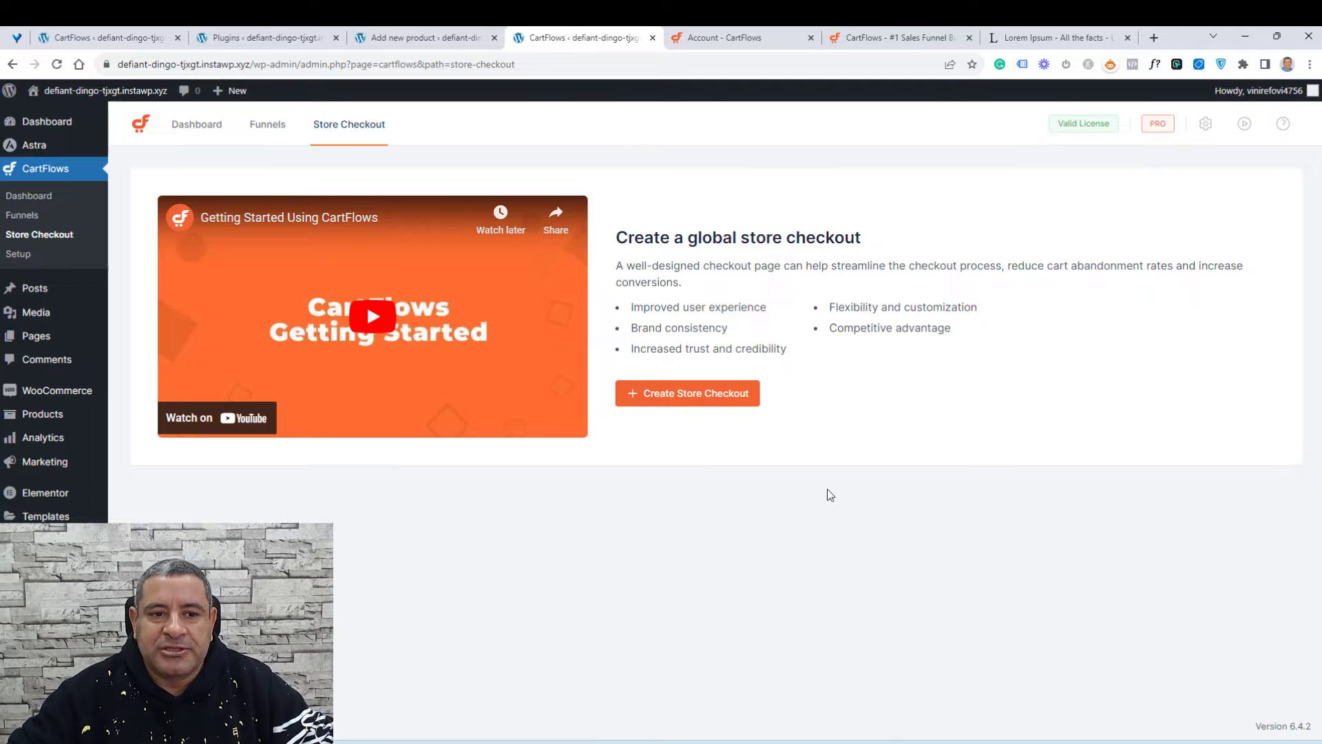
{"action": "left_click", "coordinate": [267, 125]}
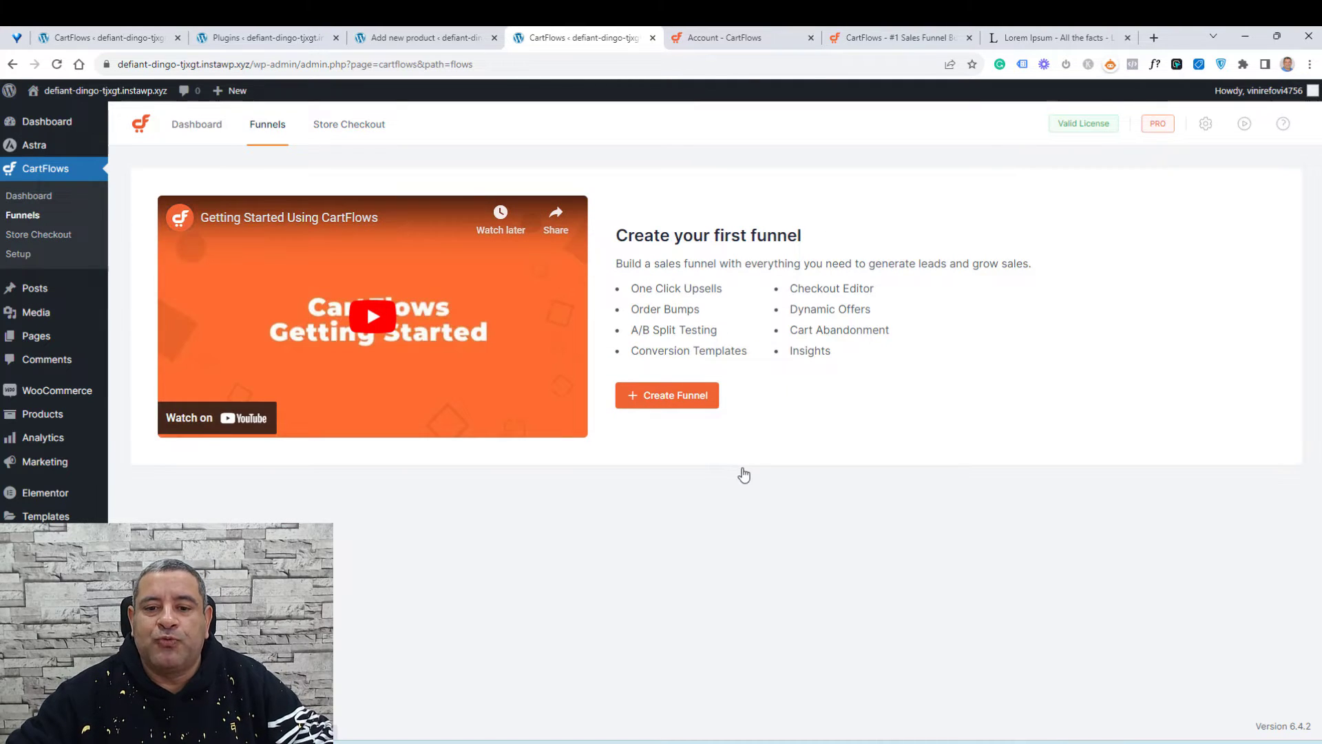
Step: Start creating a new funnel and browse the funnel template library
{"action": "left_click", "coordinate": [686, 403]}
{"action": "scroll", "coordinate": [1319, 366], "scroll_direction": "down", "scroll_amount": 4}
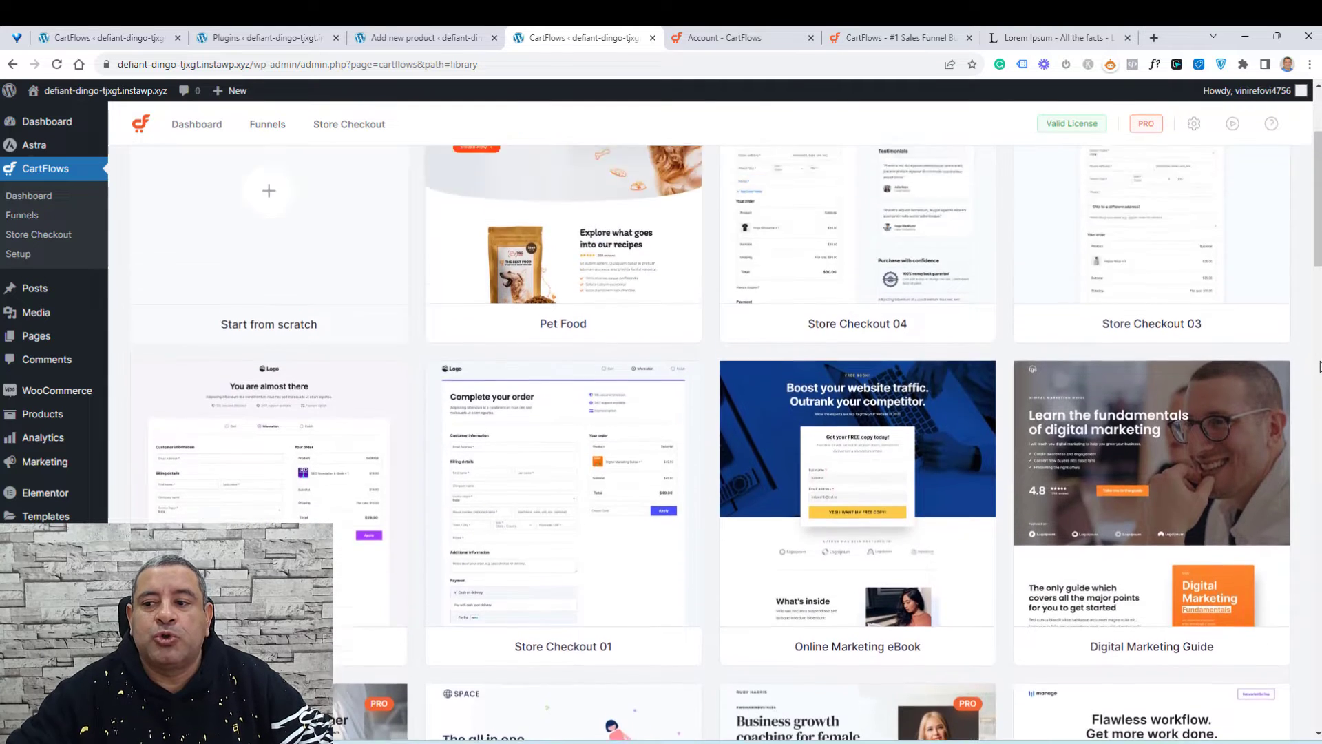
{"action": "scroll", "coordinate": [1319, 365], "scroll_direction": "up", "scroll_amount": 4}
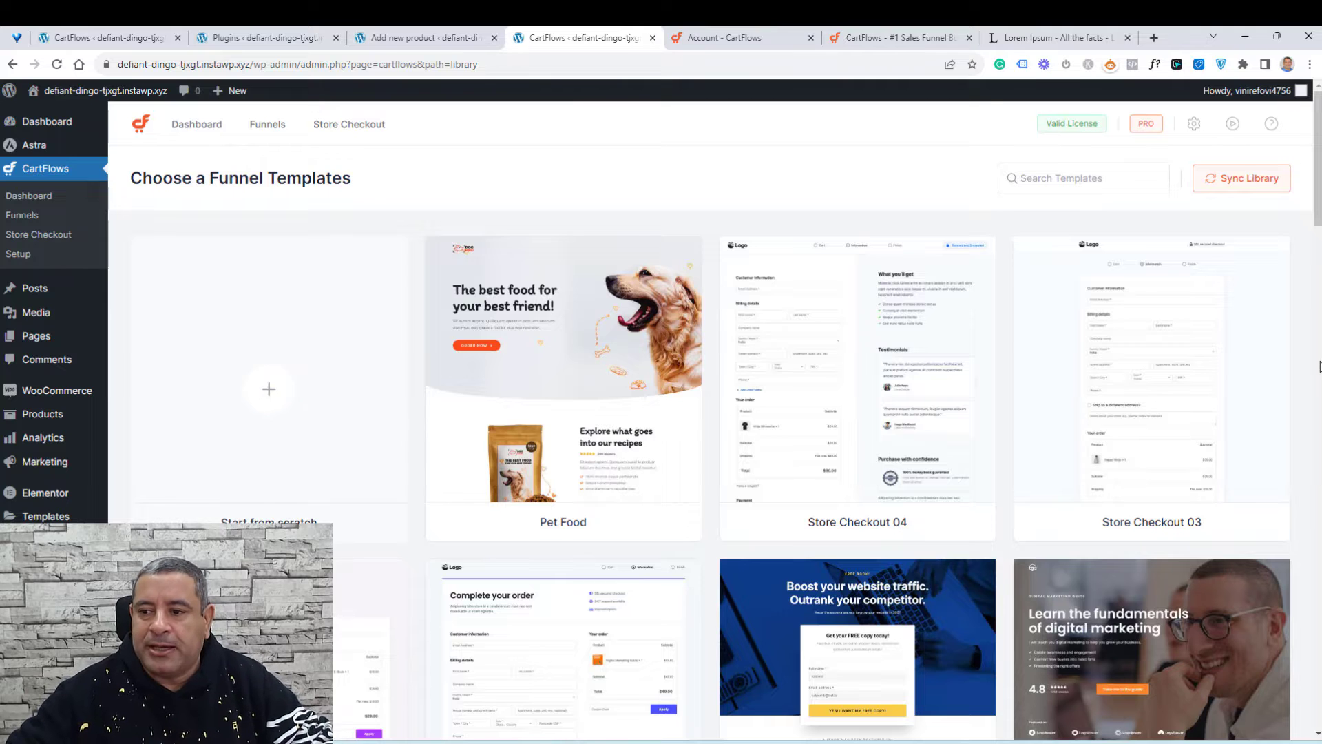
{"action": "scroll", "coordinate": [1319, 367], "scroll_direction": "down", "scroll_amount": 3}
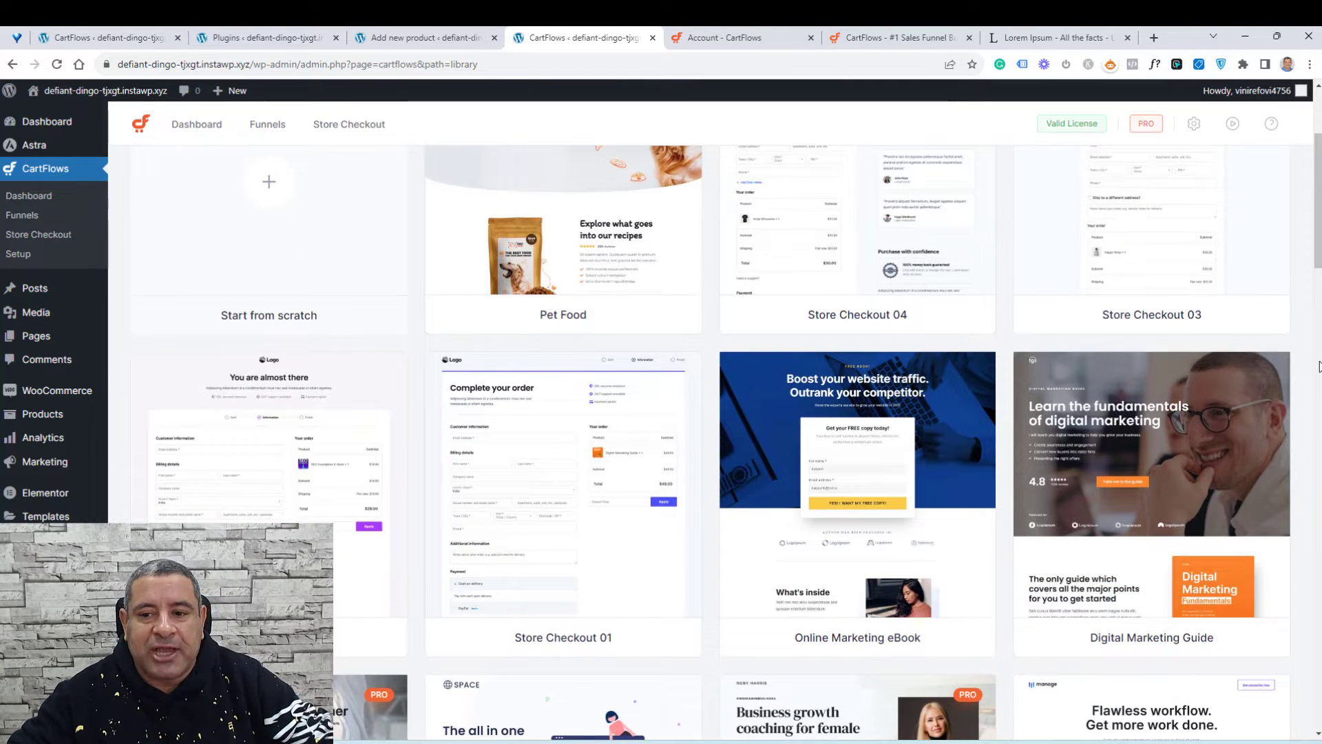
{"action": "scroll", "coordinate": [1320, 366], "scroll_direction": "up", "scroll_amount": 3}
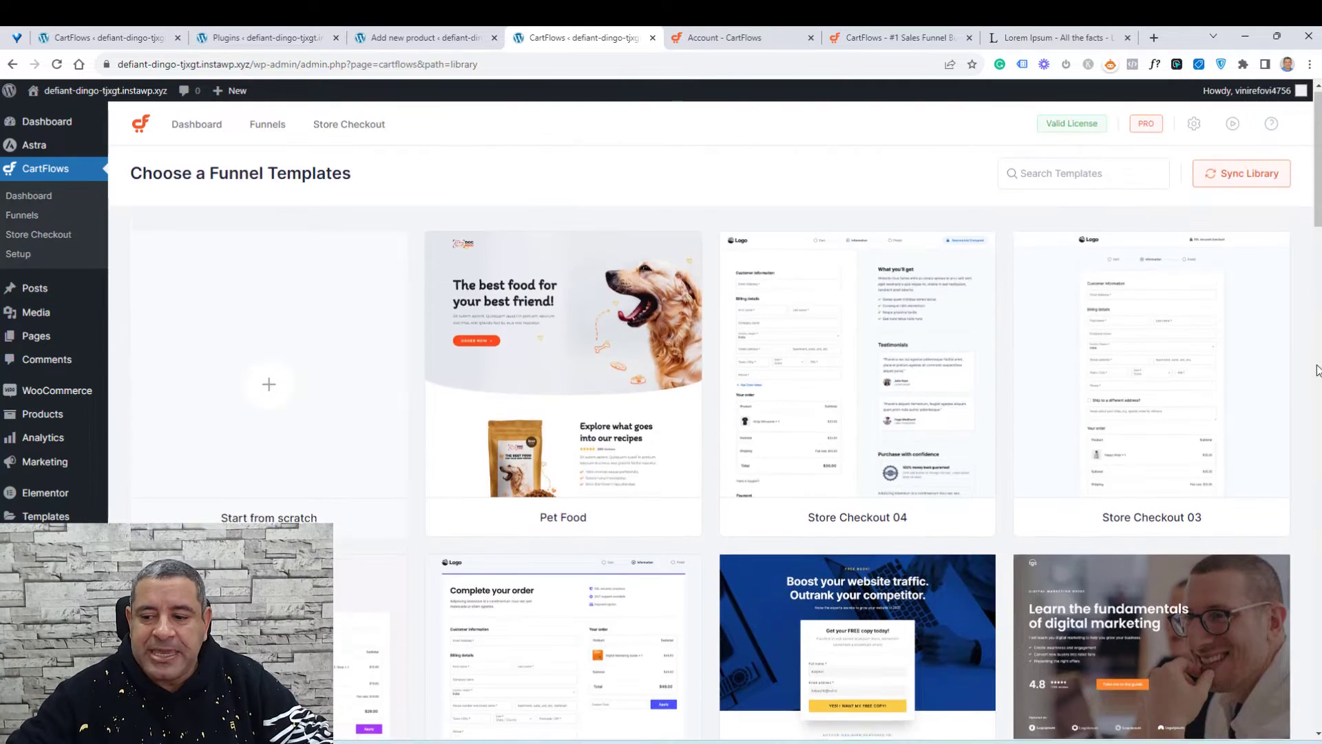
{"action": "scroll", "coordinate": [1319, 371], "scroll_direction": "down", "scroll_amount": 5}
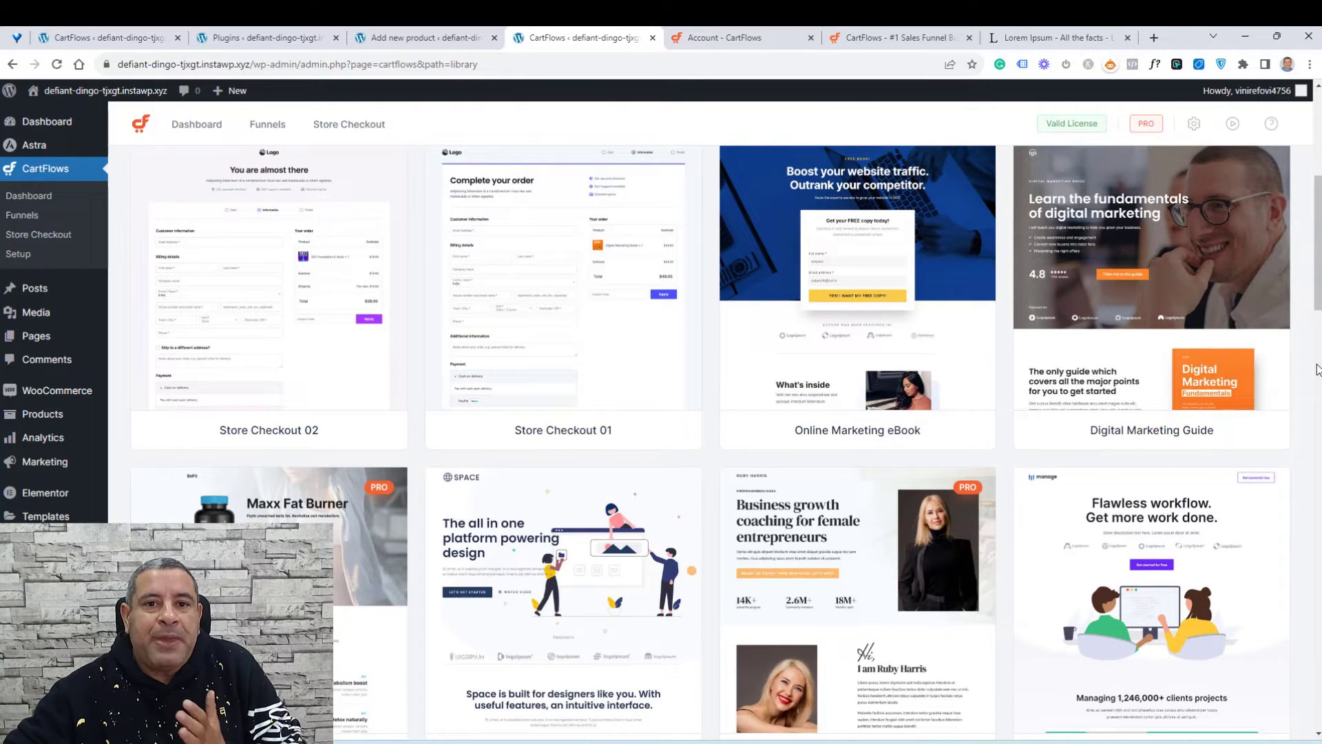
{"action": "scroll", "coordinate": [939, 324], "scroll_direction": "down", "scroll_amount": 2}
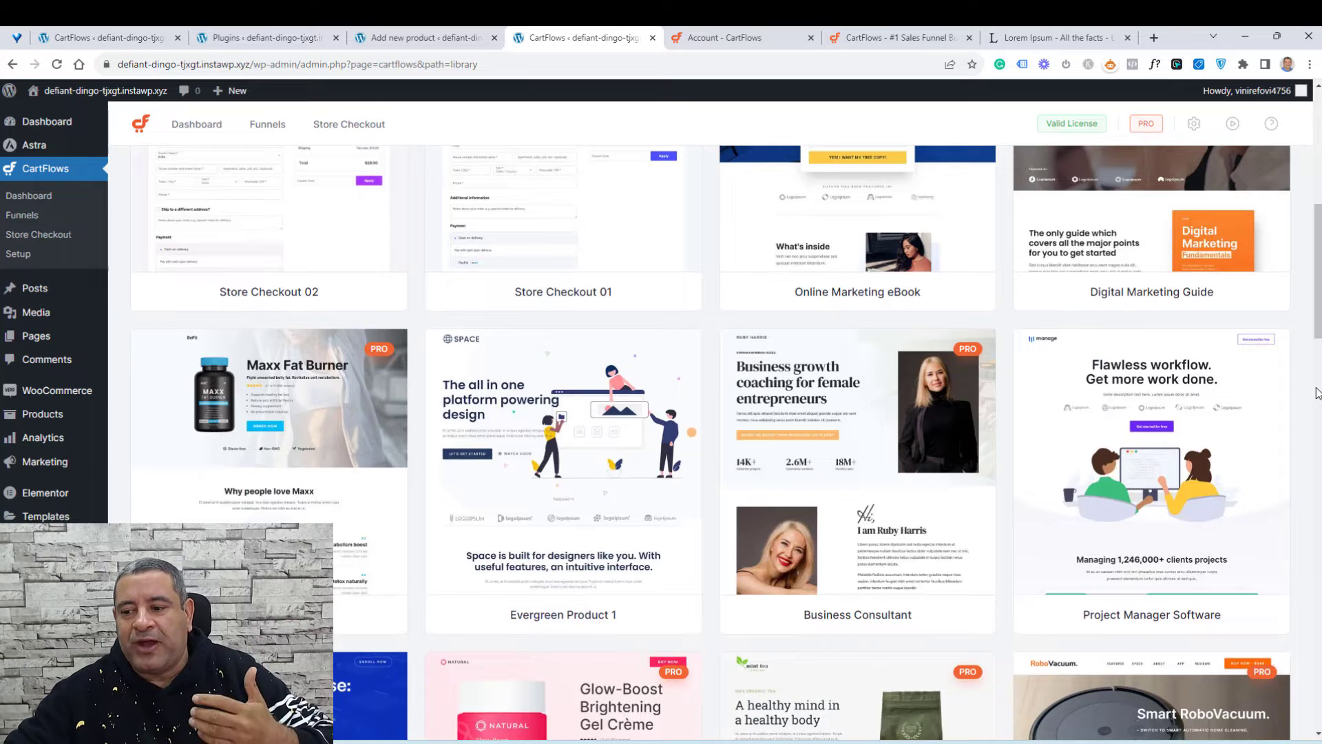
Step: Preview all steps of the Business Consultant funnel template, starting with its sales landing page
{"action": "mouse_move", "coordinate": [969, 354]}
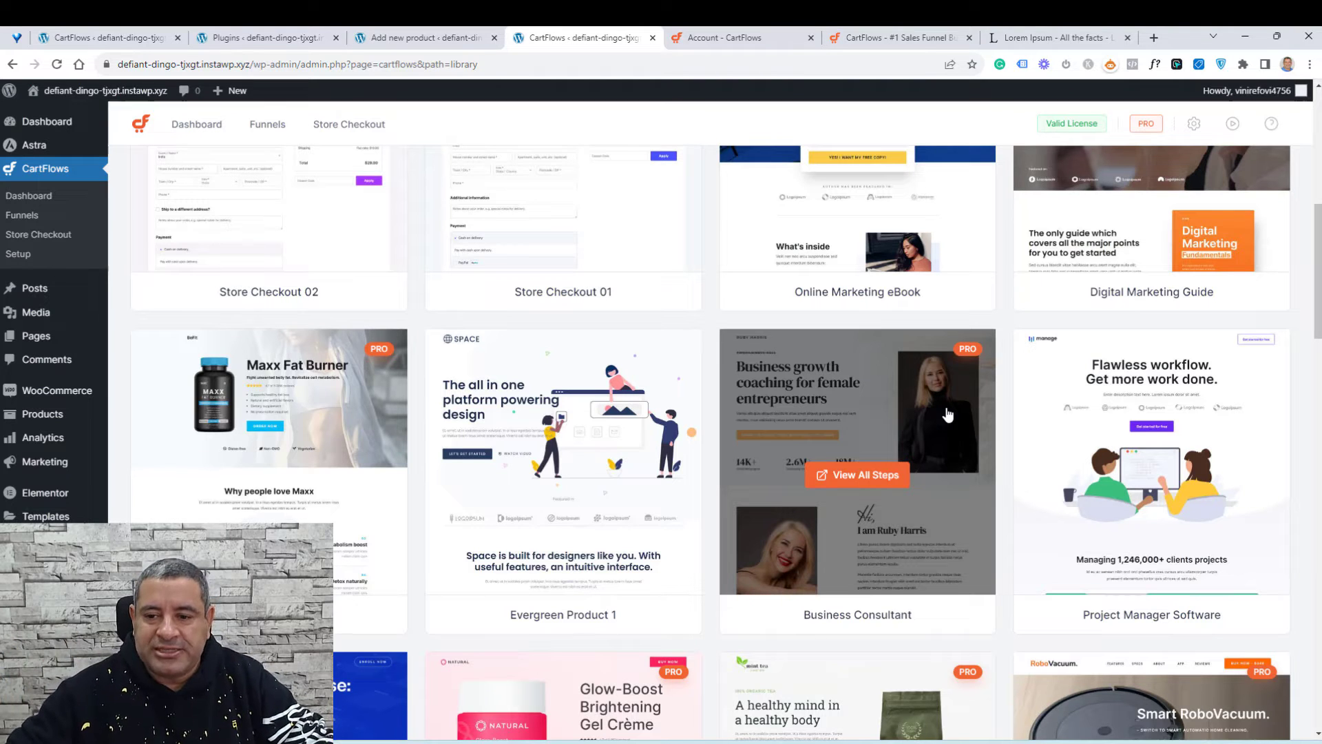
{"action": "left_click", "coordinate": [846, 476]}
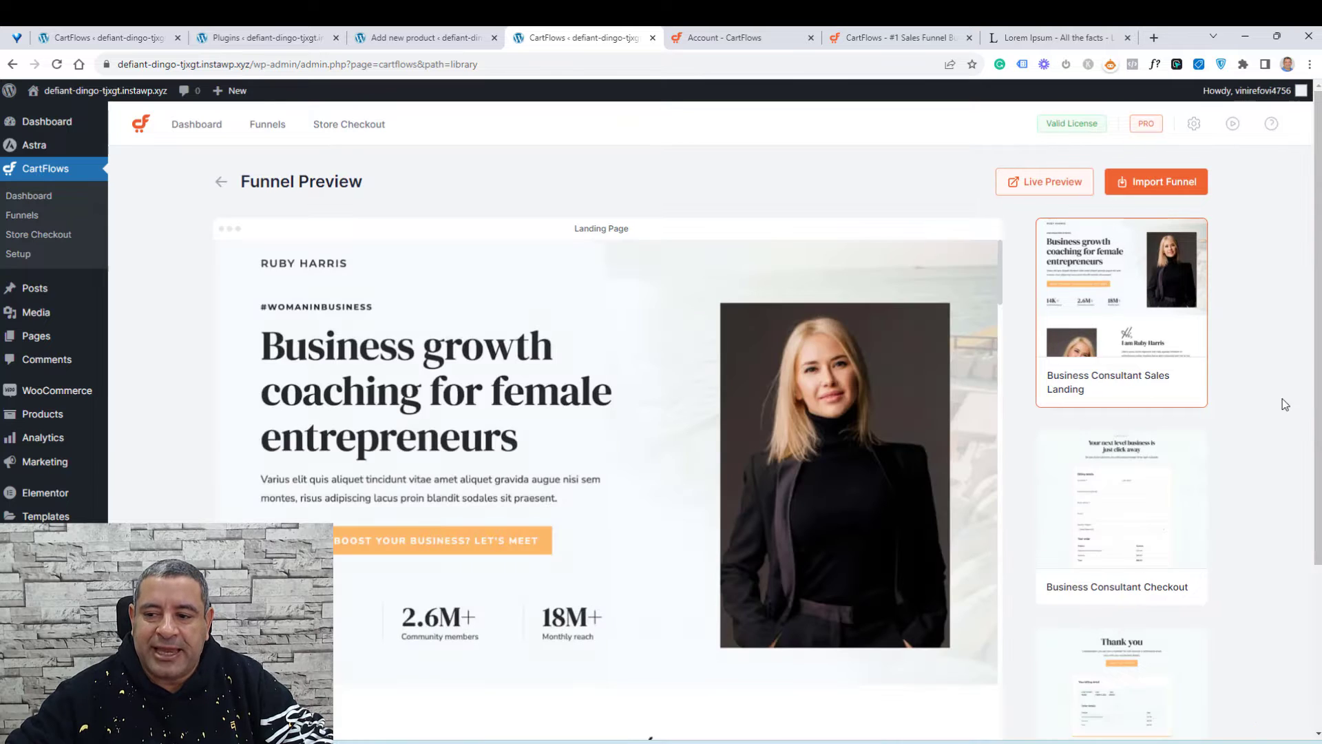
{"action": "scroll", "coordinate": [1275, 398], "scroll_direction": "down", "scroll_amount": 1}
{"action": "scroll", "coordinate": [1272, 396], "scroll_direction": "down", "scroll_amount": 3}
{"action": "scroll", "coordinate": [1272, 395], "scroll_direction": "up", "scroll_amount": 4}
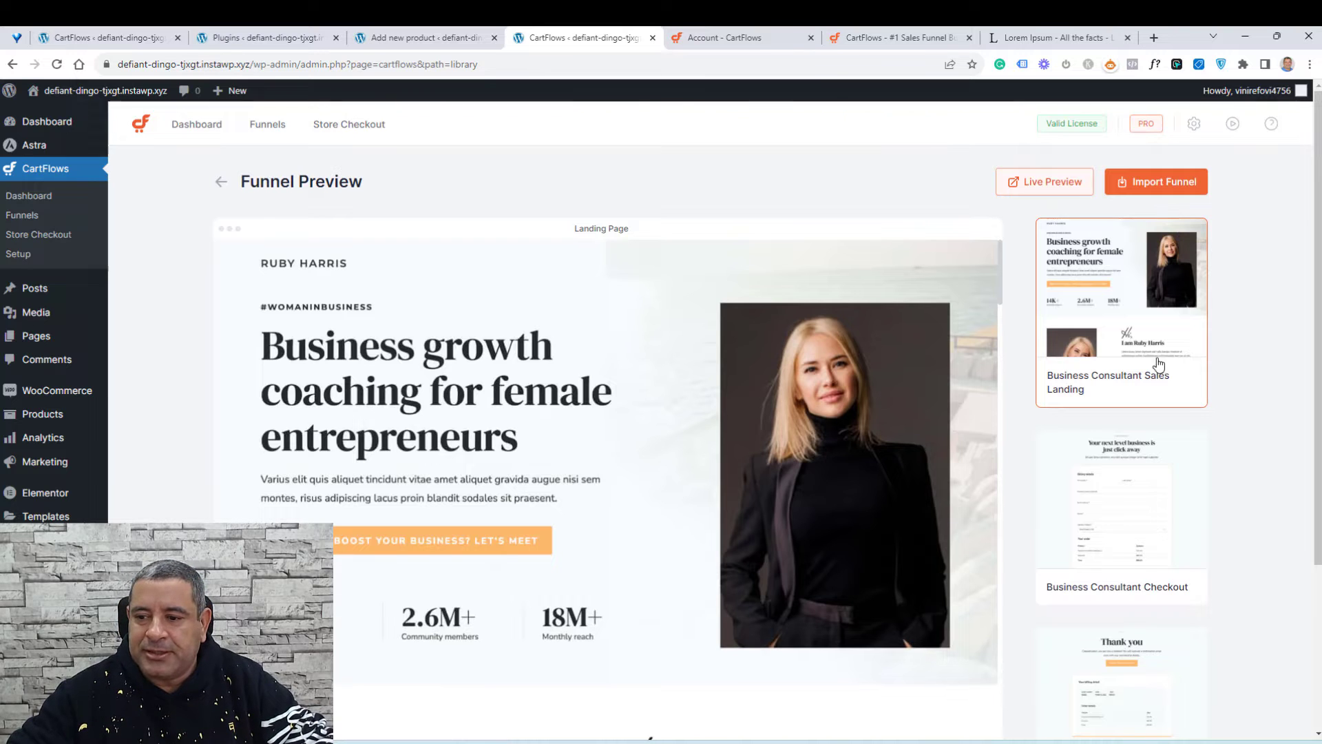
{"action": "scroll", "coordinate": [1133, 492], "scroll_direction": "down", "scroll_amount": 3}
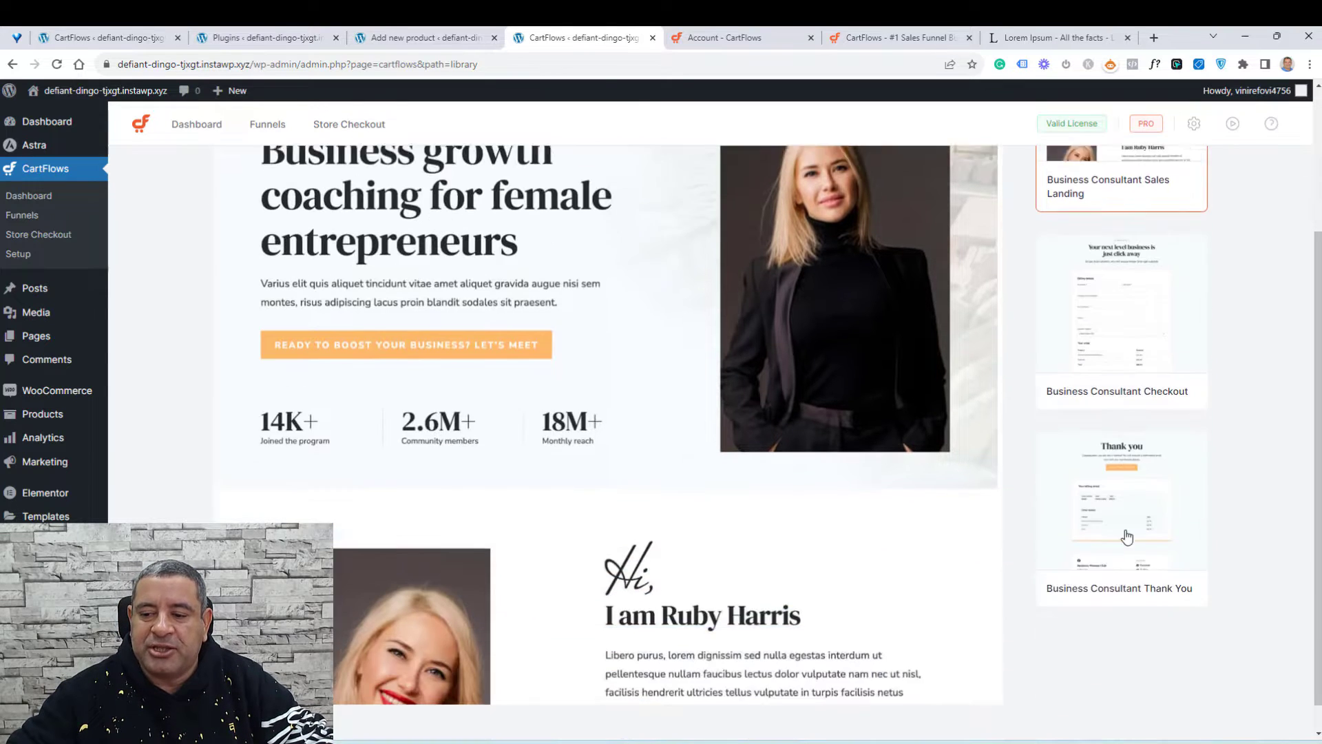
Step: Preview the Business Consultant Checkout step of the template
{"action": "left_click", "coordinate": [1122, 324]}
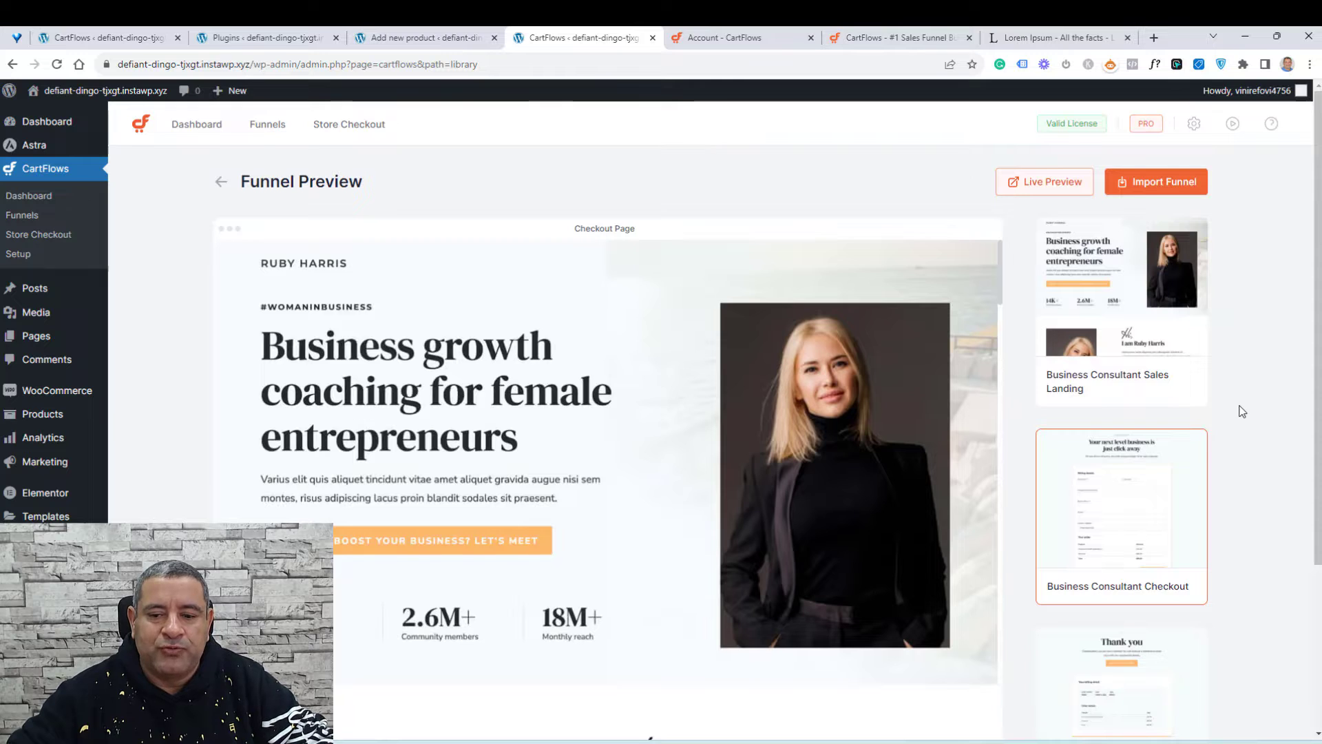
{"action": "scroll", "coordinate": [1236, 406], "scroll_direction": "down", "scroll_amount": 3}
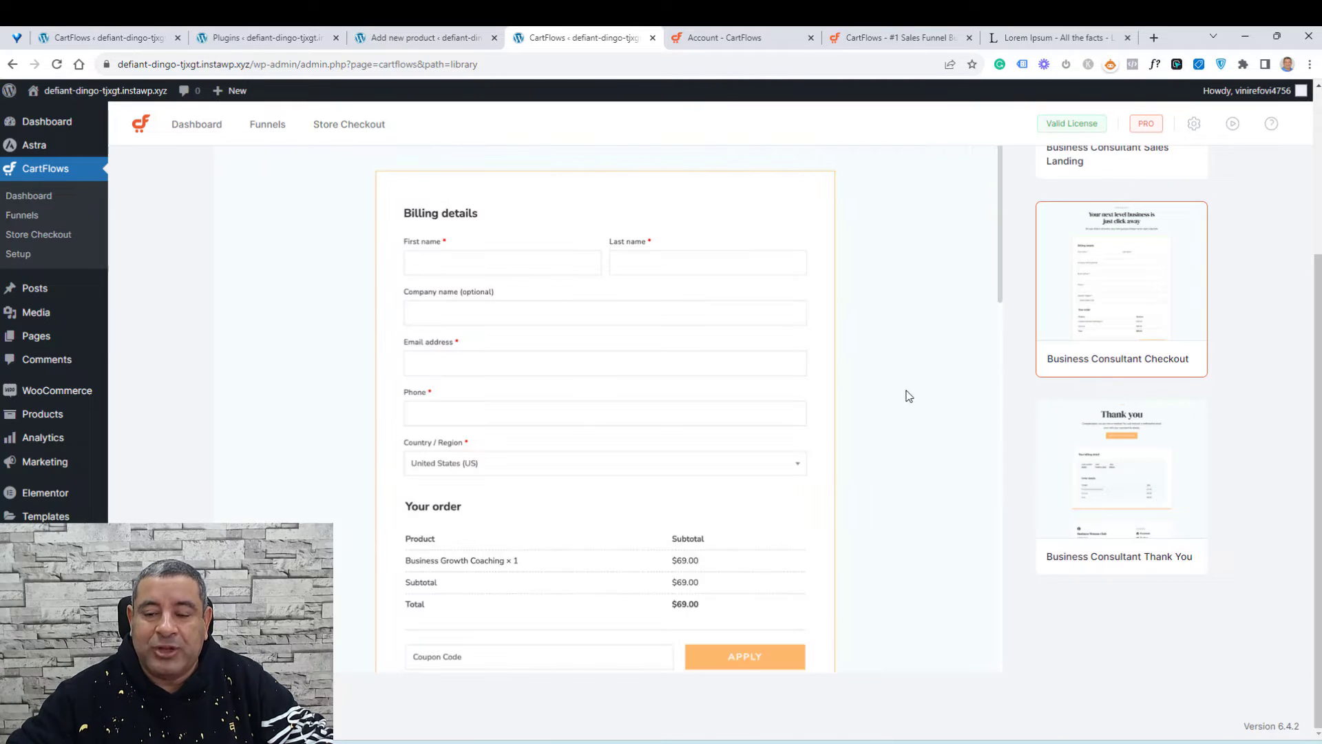
{"action": "scroll", "coordinate": [908, 394], "scroll_direction": "up", "scroll_amount": 3}
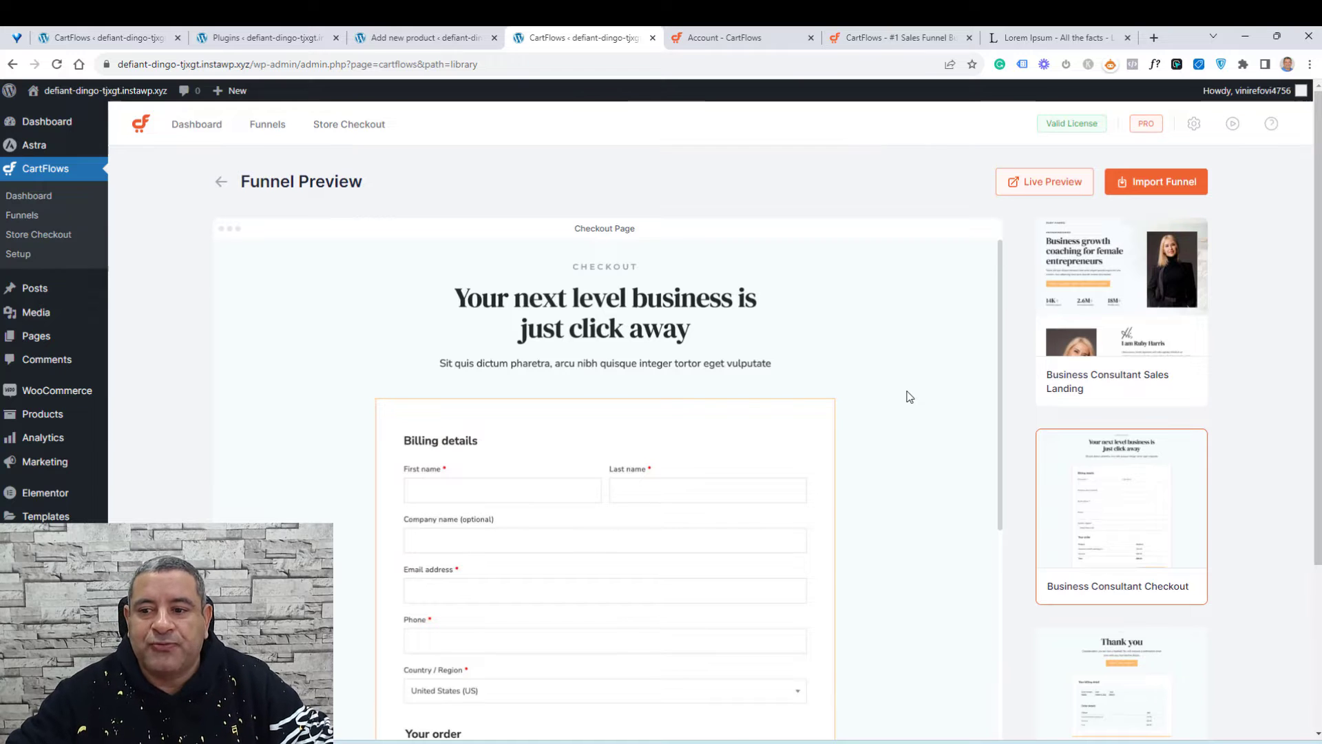
Step: Return to the template library and preview the Smart Vacuum Cleaner funnel template's landing page and steps
{"action": "left_click", "coordinate": [224, 195]}
{"action": "scroll", "coordinate": [1316, 428], "scroll_direction": "down", "scroll_amount": 5}
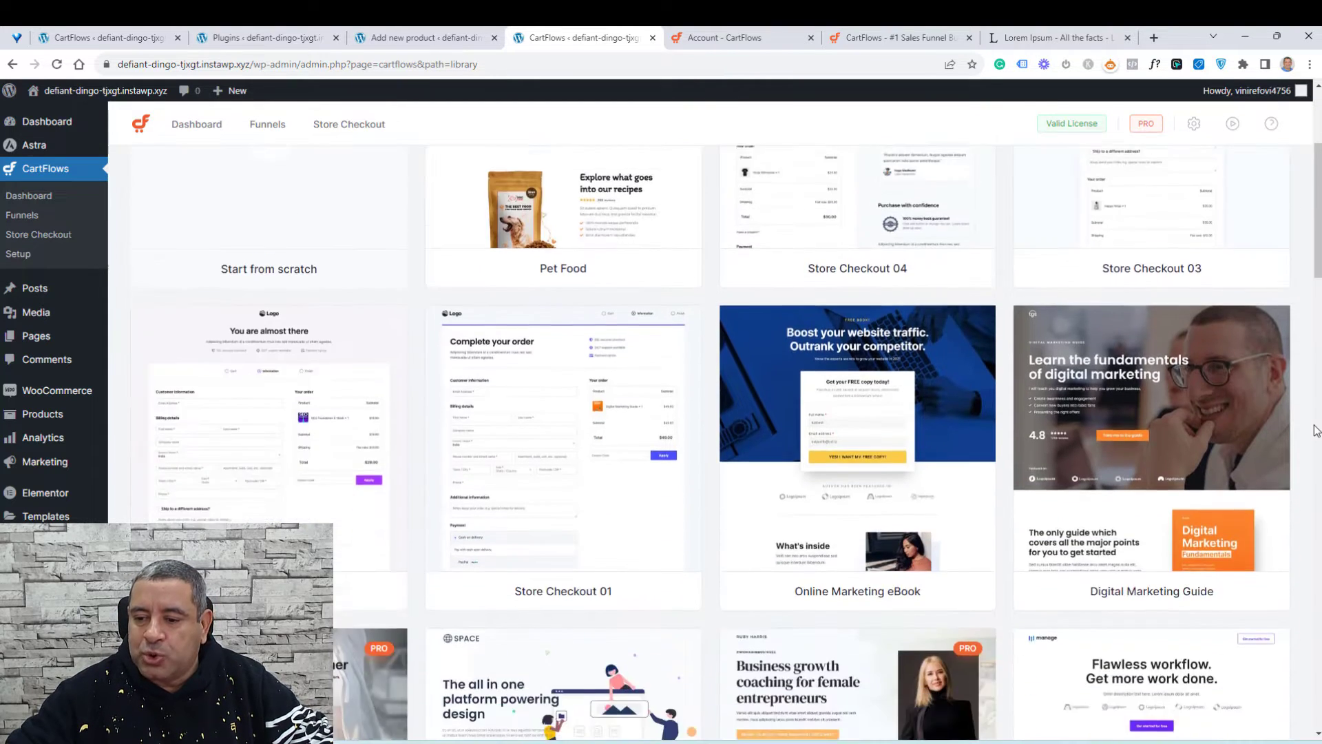
{"action": "scroll", "coordinate": [1317, 427], "scroll_direction": "down", "scroll_amount": 8}
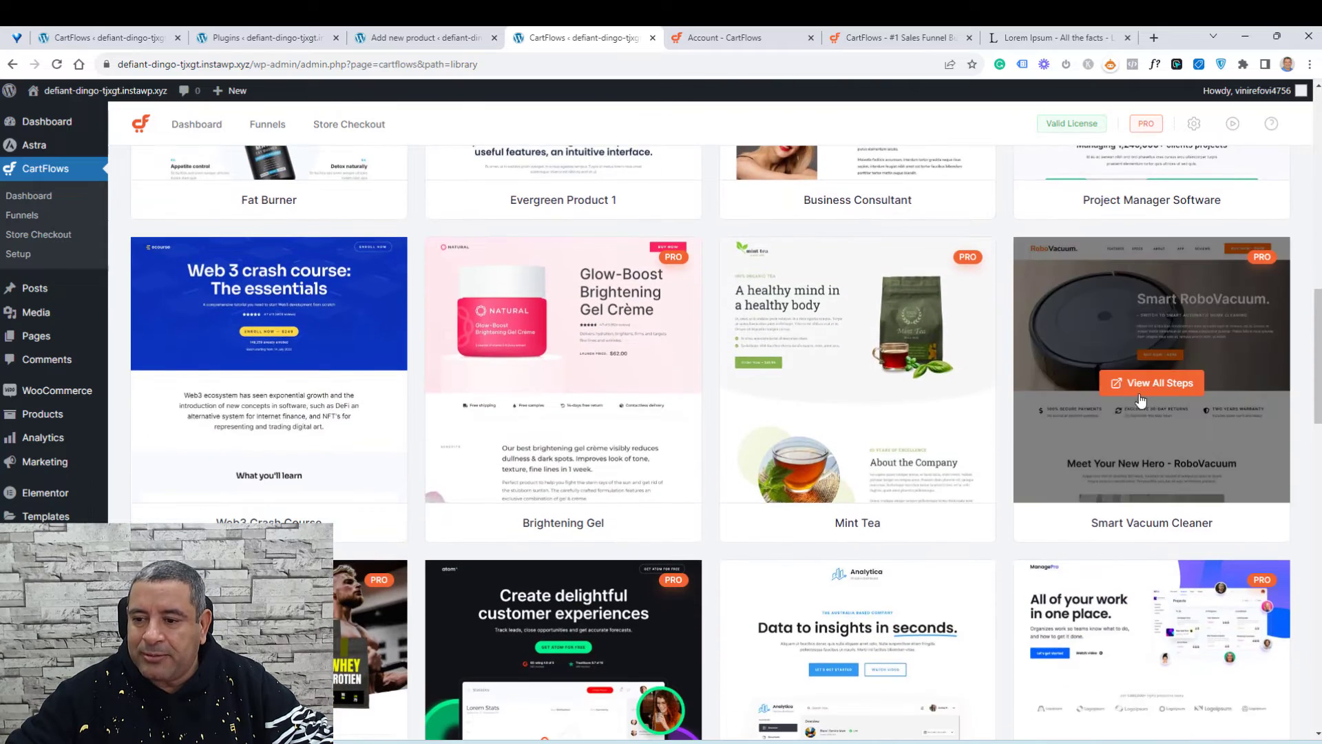
{"action": "left_click", "coordinate": [1141, 394]}
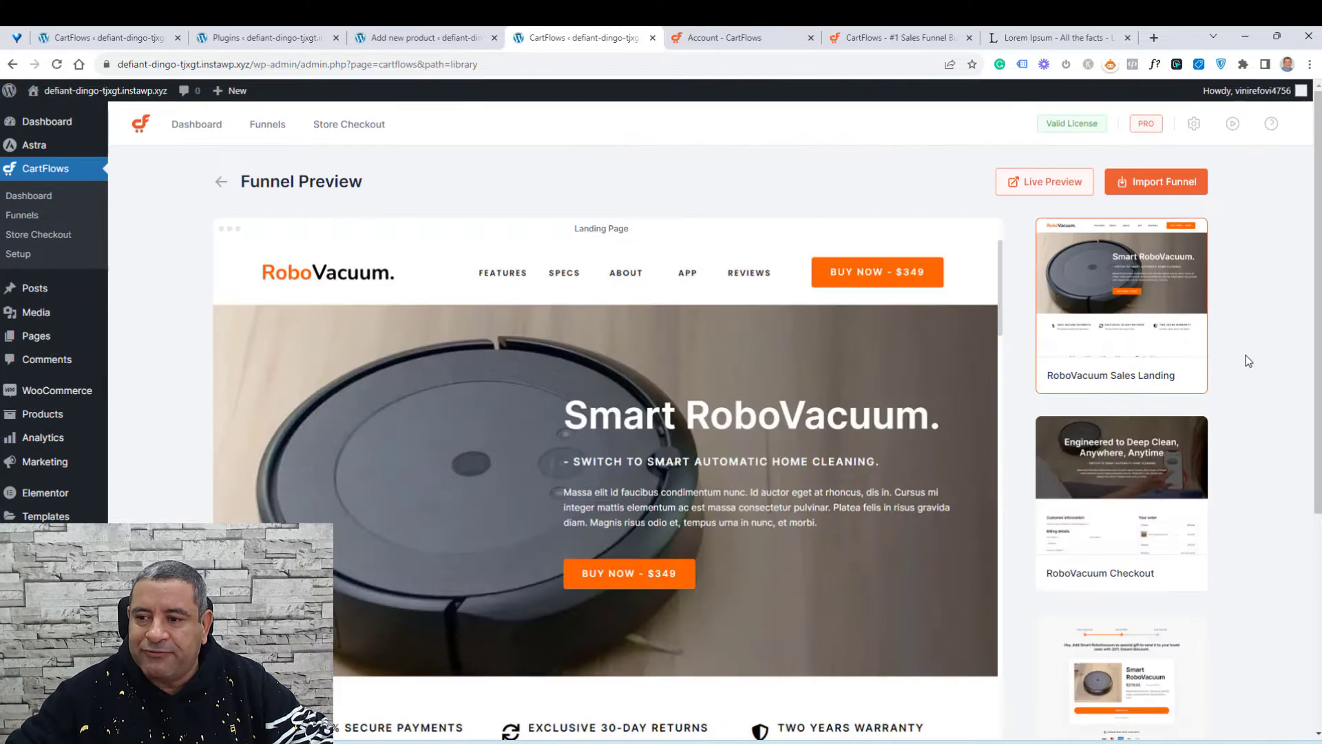
{"action": "scroll", "coordinate": [1267, 382], "scroll_direction": "down", "scroll_amount": 1}
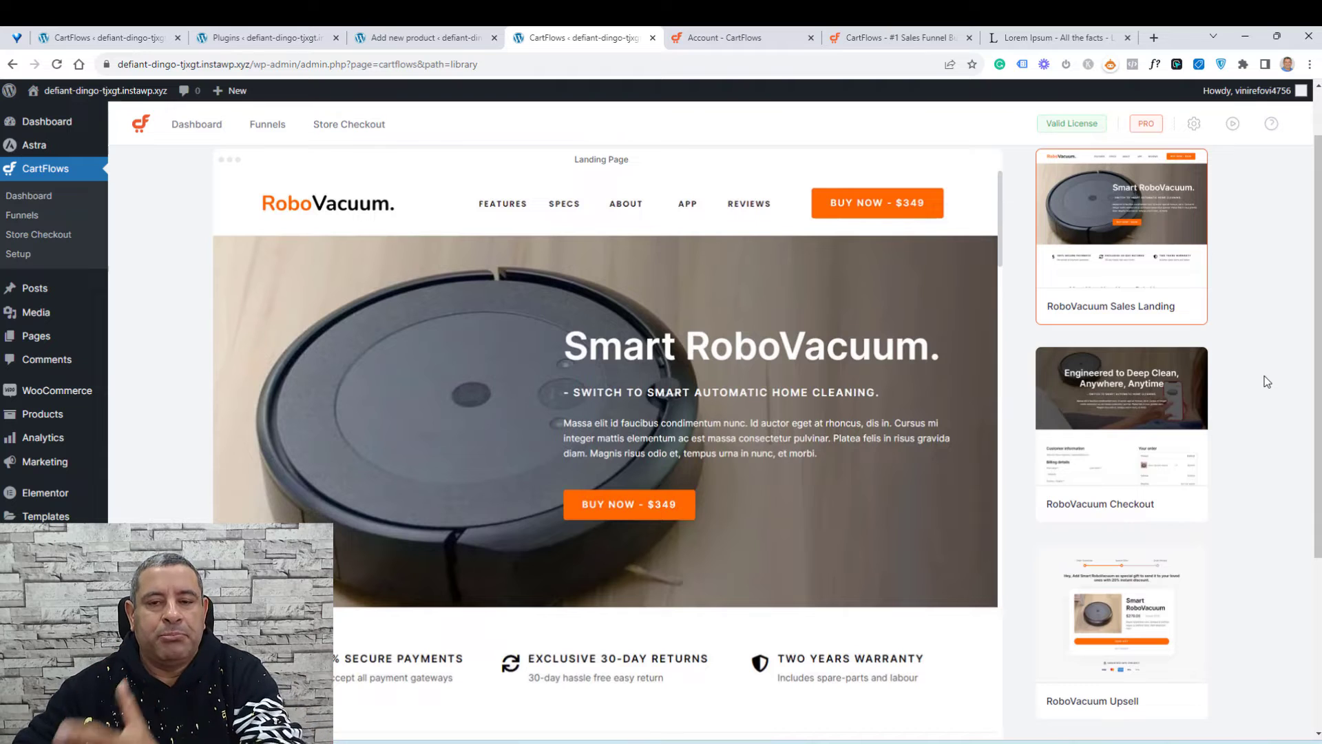
{"action": "scroll", "coordinate": [1266, 379], "scroll_direction": "up", "scroll_amount": 1}
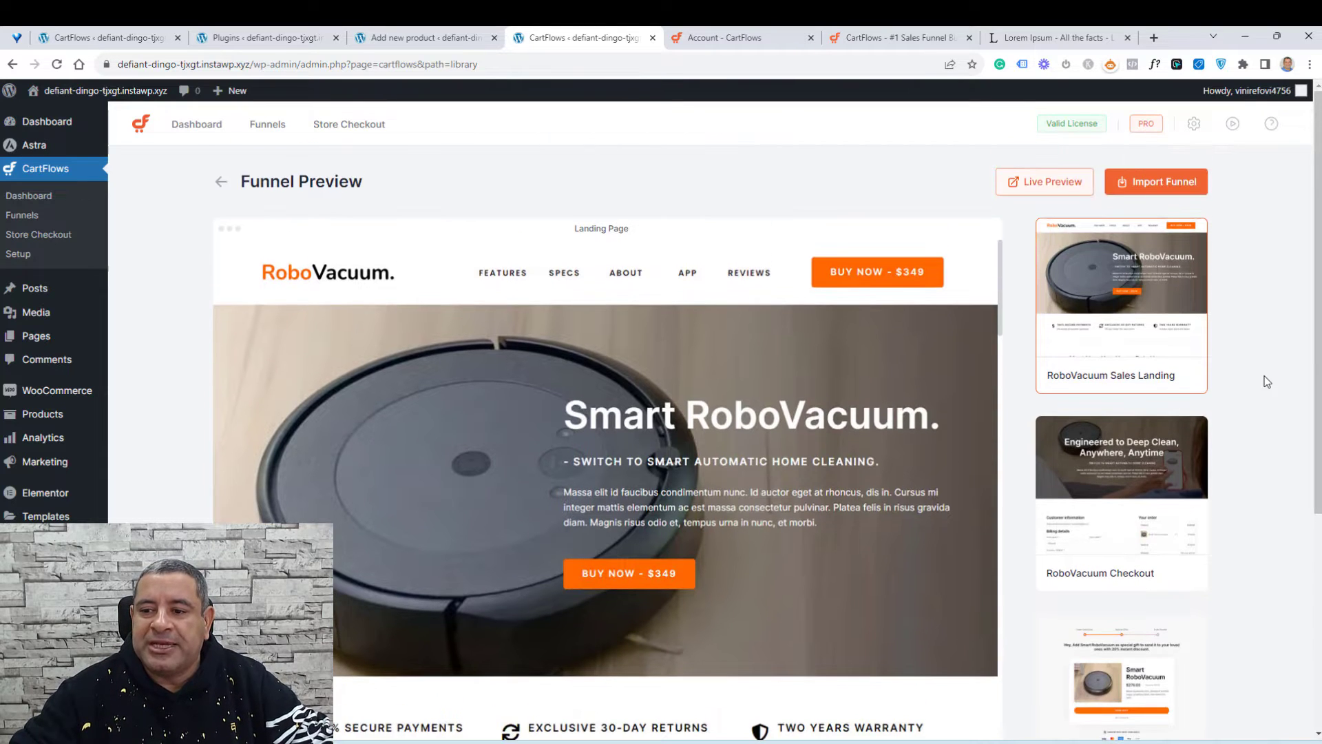
{"action": "scroll", "coordinate": [1208, 520], "scroll_direction": "down", "scroll_amount": 5}
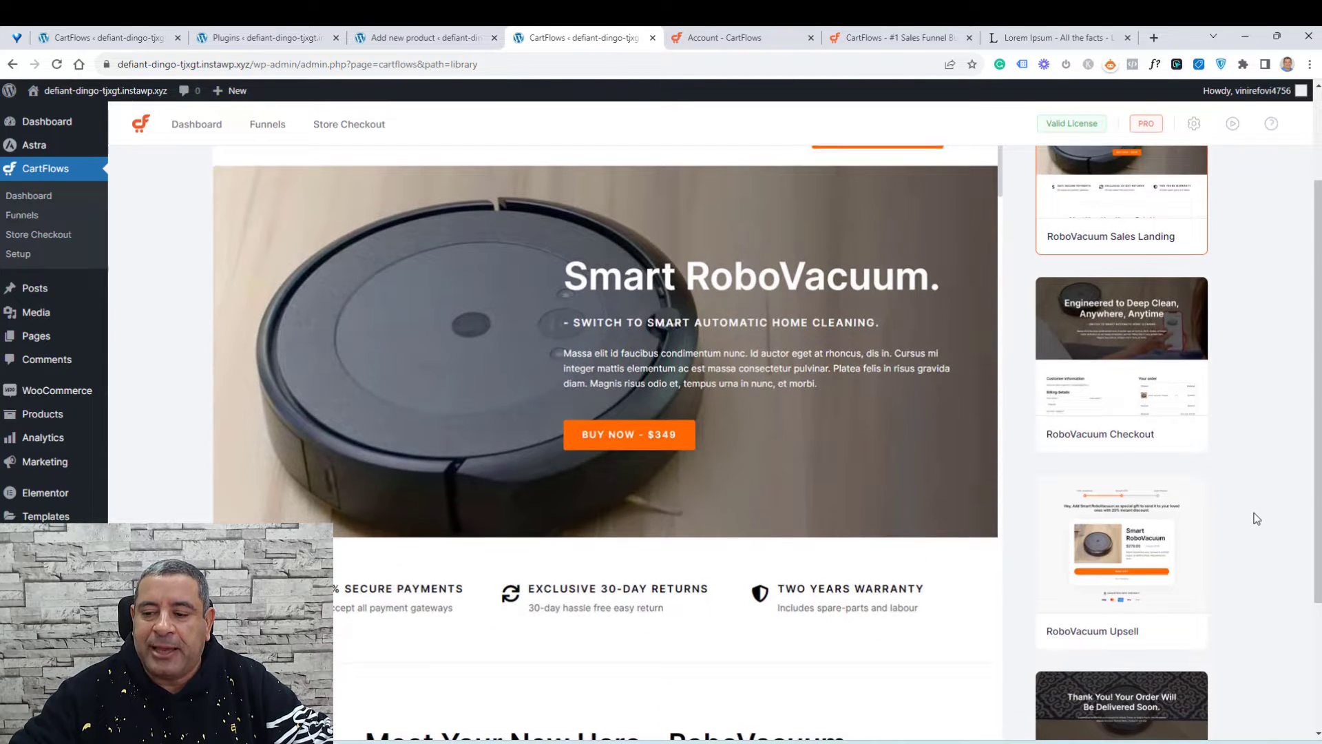
Step: Start importing the RoboVacuum funnel template and name the funnel WordPress Course Funnel
{"action": "scroll", "coordinate": [1257, 457], "scroll_direction": "up", "scroll_amount": 5}
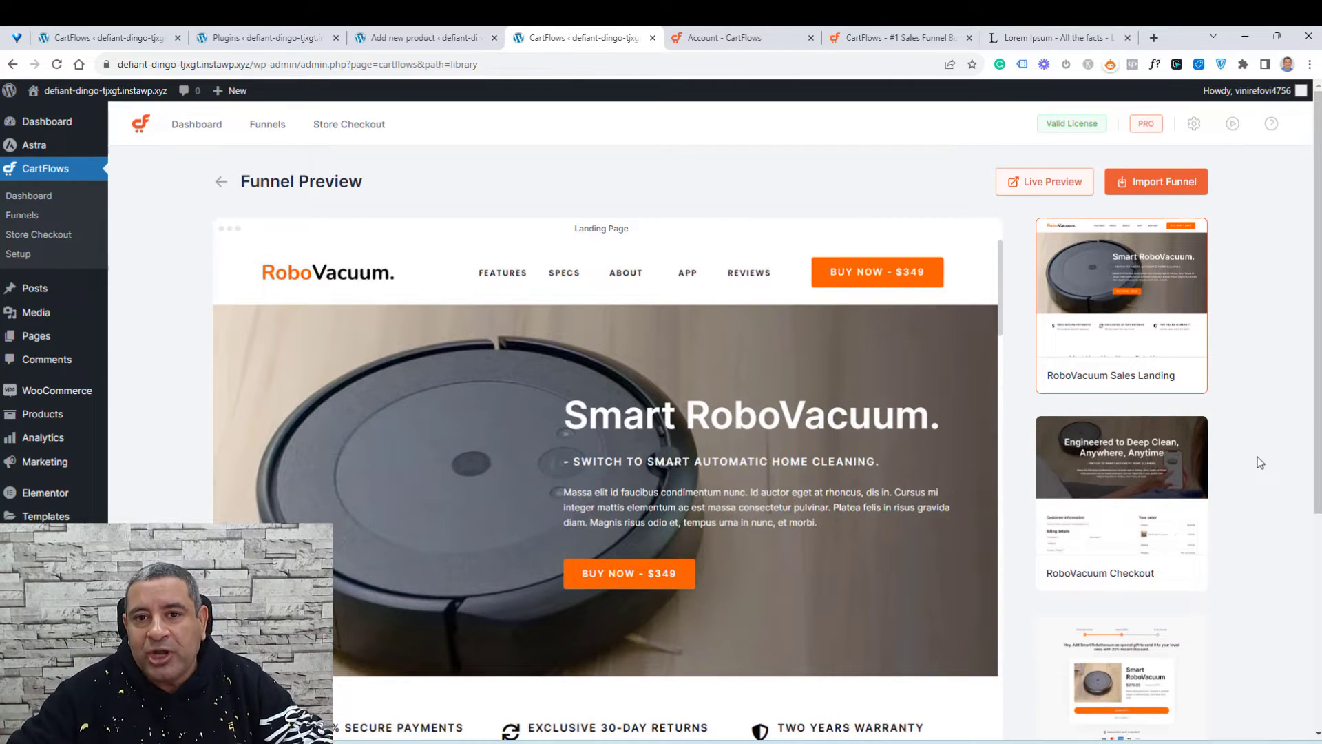
{"action": "left_click", "coordinate": [1159, 182]}
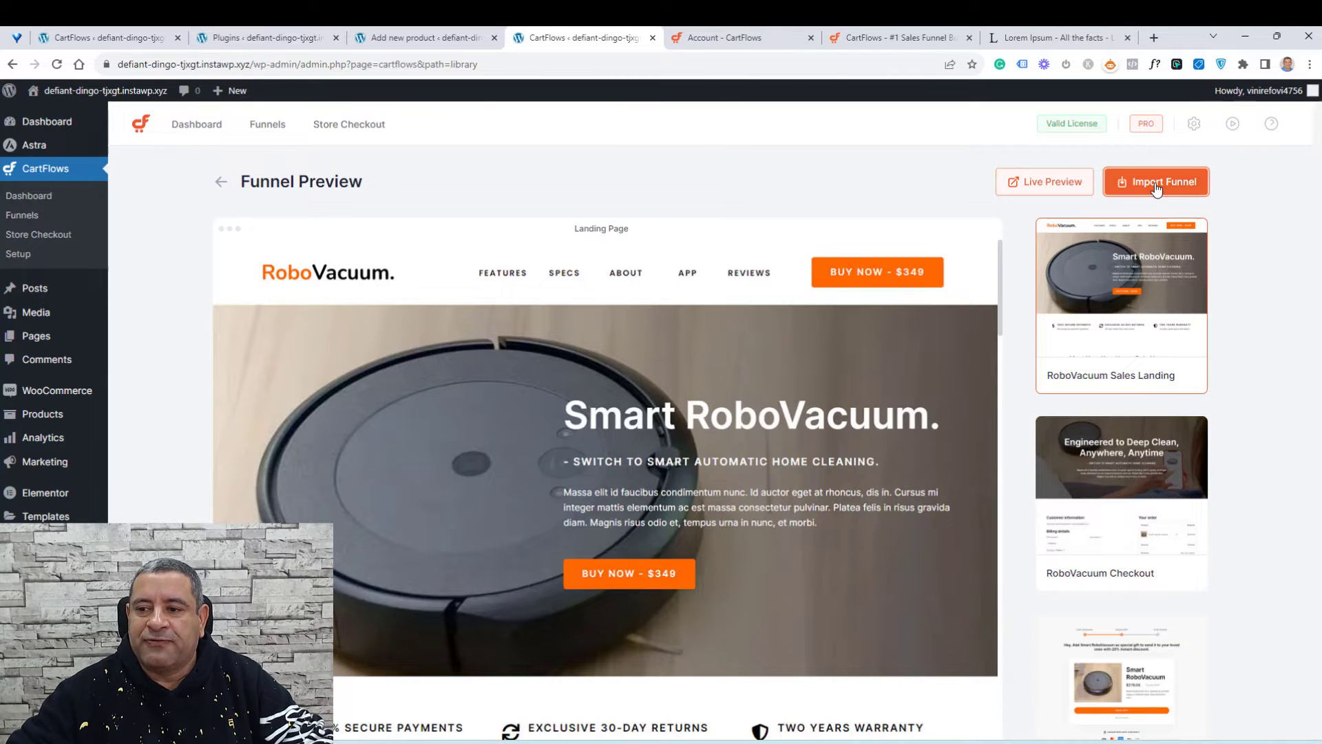
{"action": "left_click", "coordinate": [624, 415]}
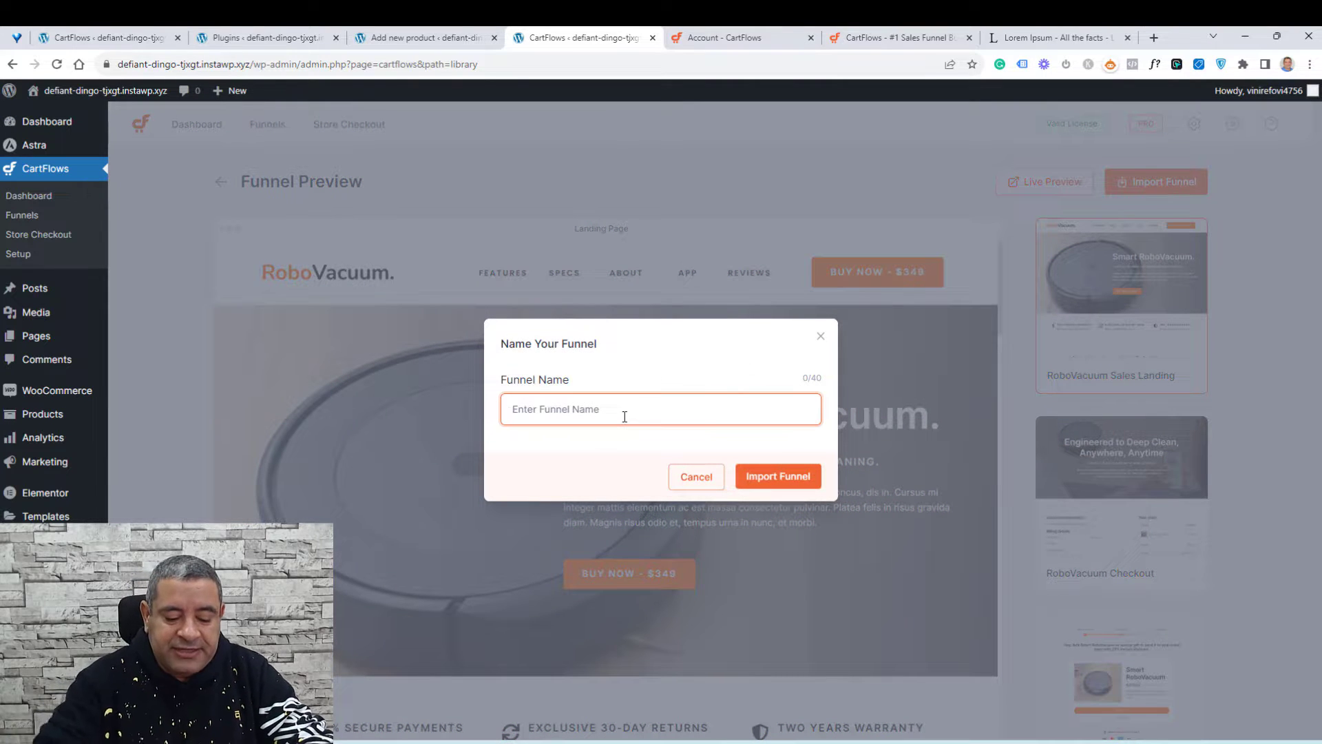
{"action": "type", "text": "Wor"}
{"action": "type", "text": "pre"}
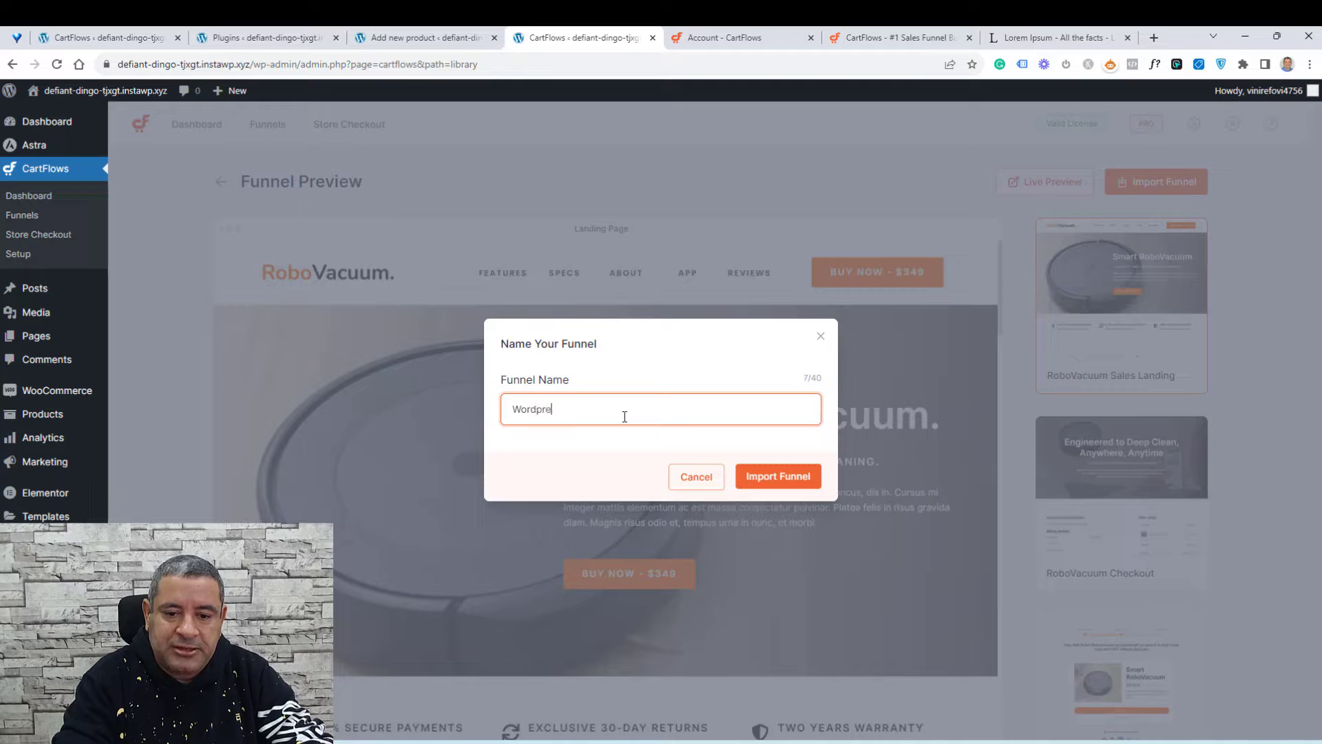
{"action": "type", "text": "ss Course Funne"}
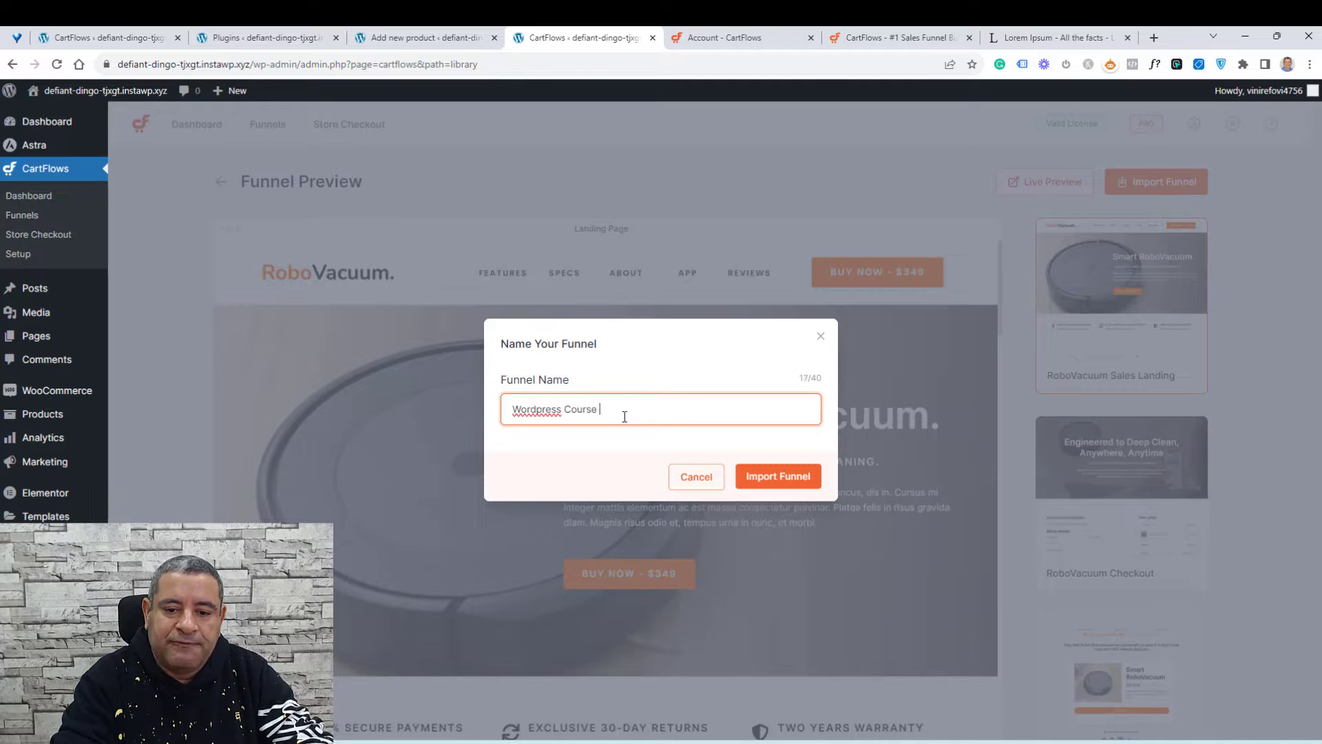
{"action": "key", "text": "BackSpace"}
{"action": "key", "text": "BackSpace"}
{"action": "key", "text": "BackSpace"}
{"action": "key", "text": "BackSpace"}
{"action": "type", "text": "UN"}
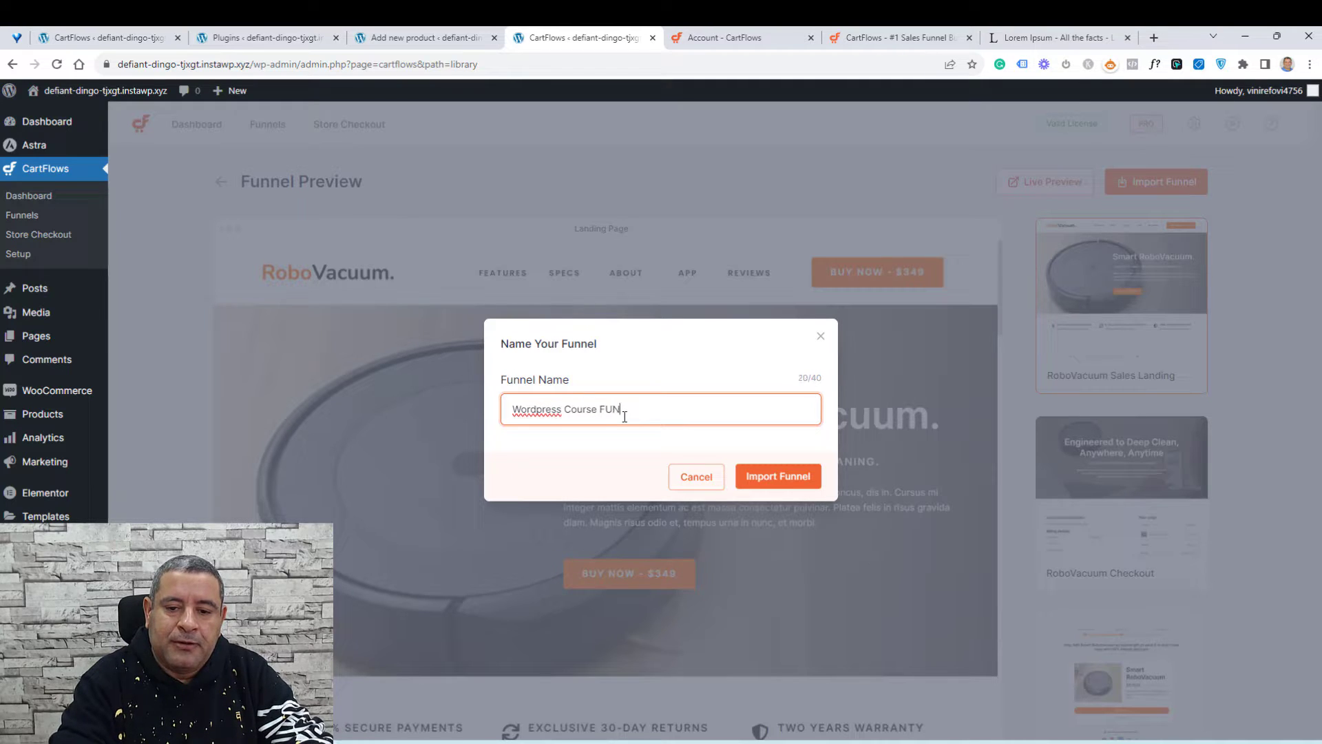
{"action": "key", "text": "BackSpace"}
{"action": "key", "text": "BackSpace"}
{"action": "type", "text": "unnel"}
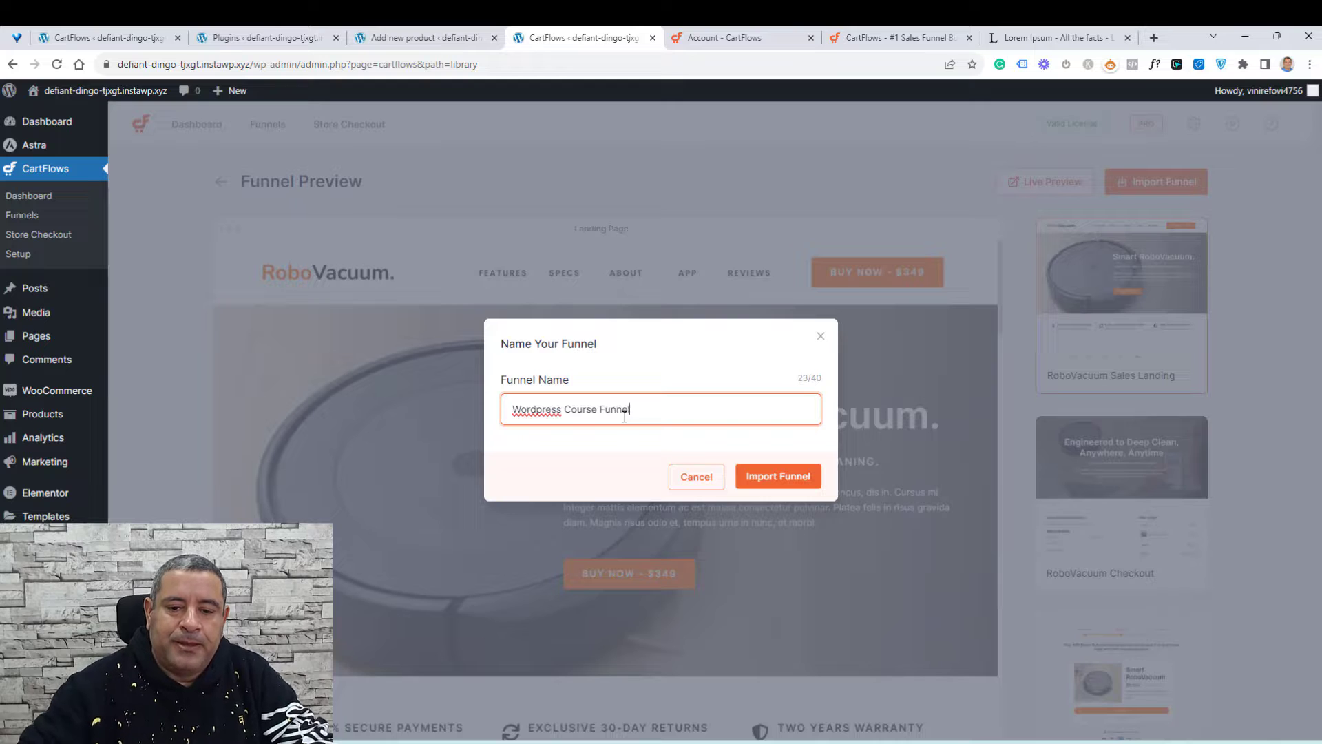
Step: Correct the spelling of WordPress in the funnel name and confirm the import
{"action": "double_click", "coordinate": [540, 415]}
{"action": "right_click", "coordinate": [540, 413]}
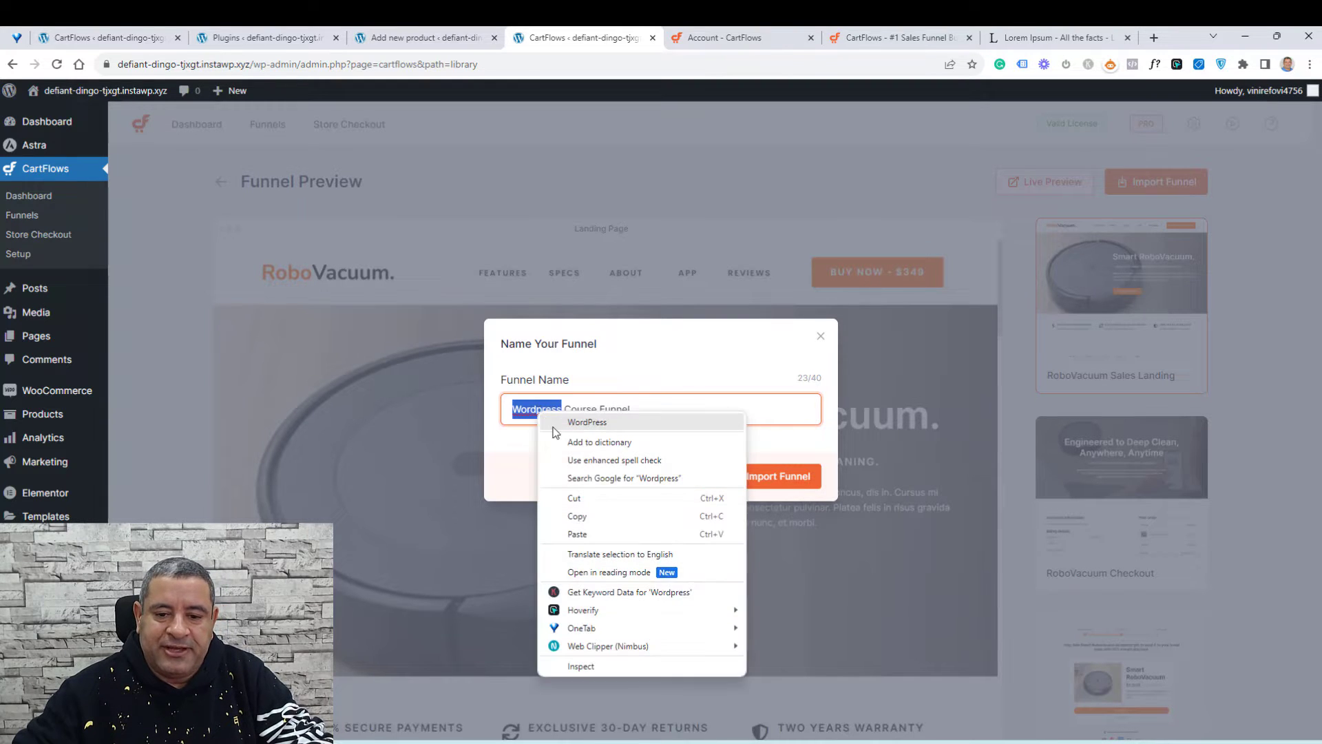
{"action": "left_click", "coordinate": [589, 422]}
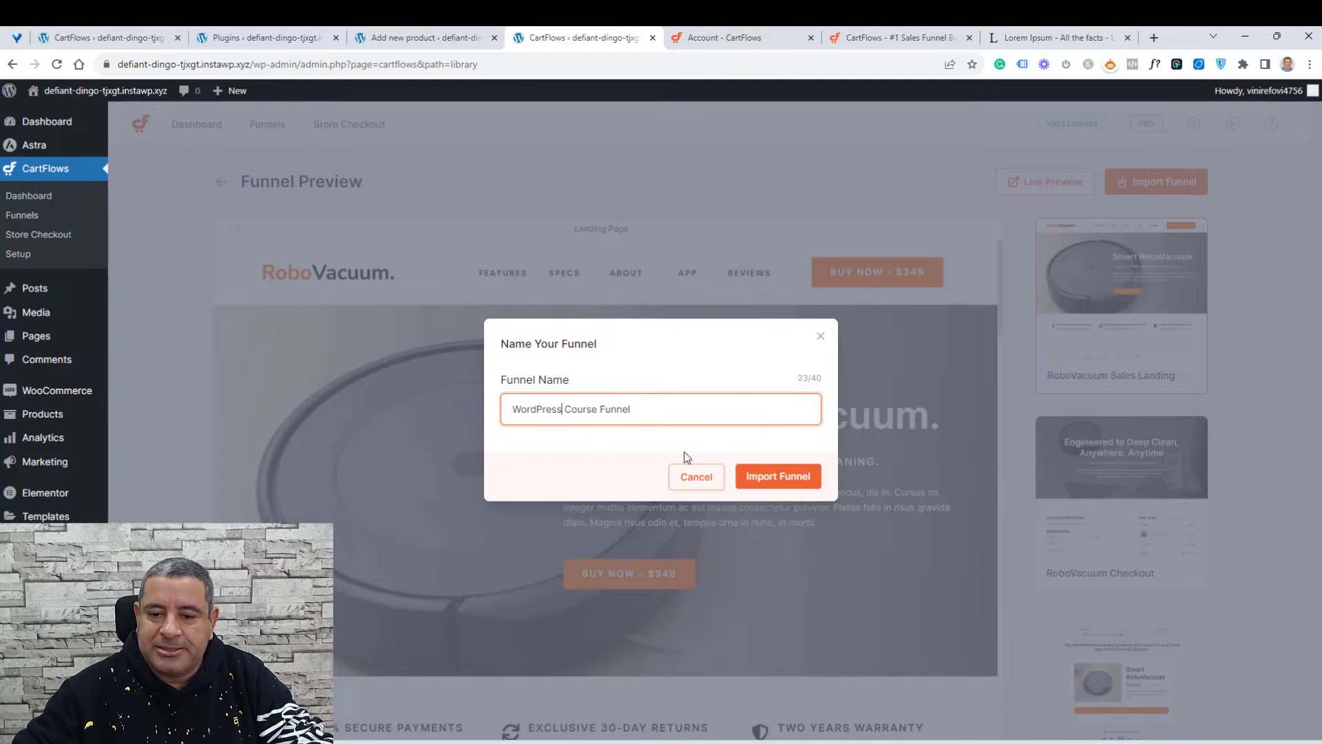
{"action": "left_click", "coordinate": [779, 478]}
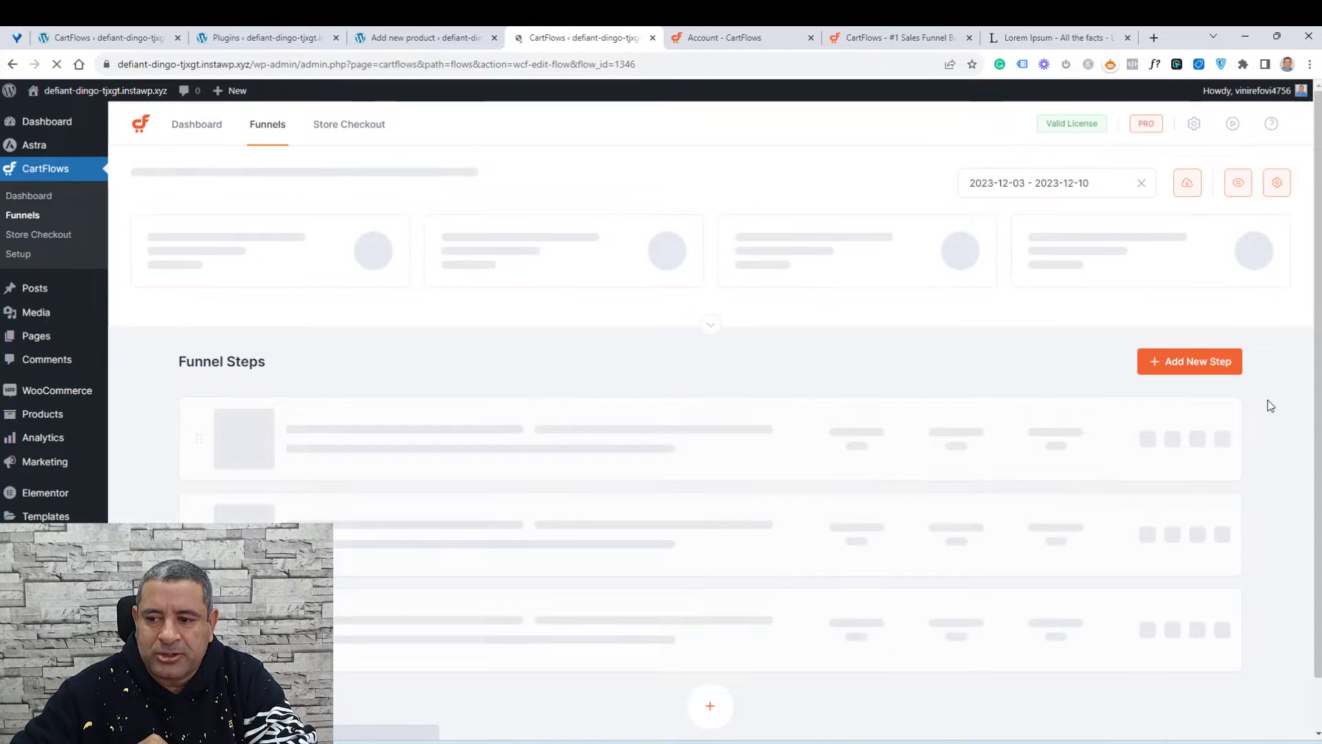
Step: Examine the imported funnel's steps and their action menus
{"action": "scroll", "coordinate": [1271, 405], "scroll_direction": "down", "scroll_amount": 1}
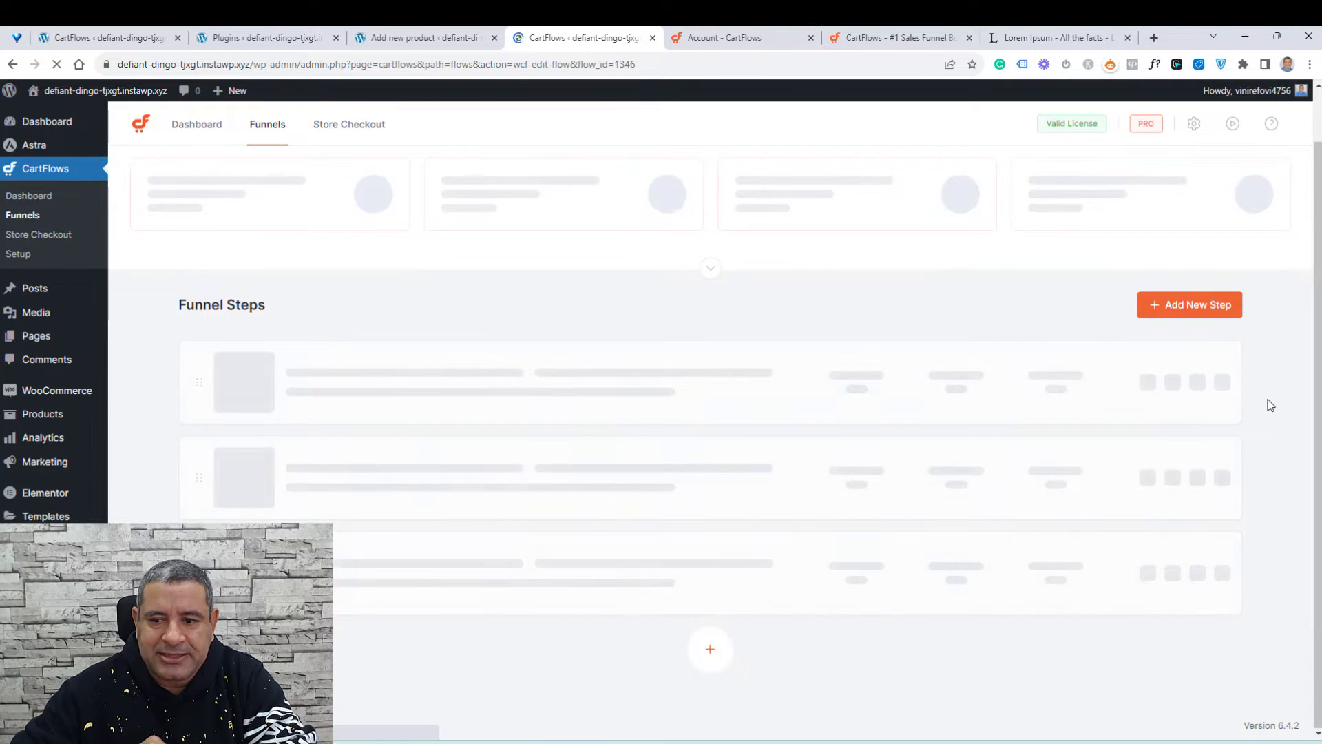
{"action": "scroll", "coordinate": [1270, 406], "scroll_direction": "down", "scroll_amount": 1}
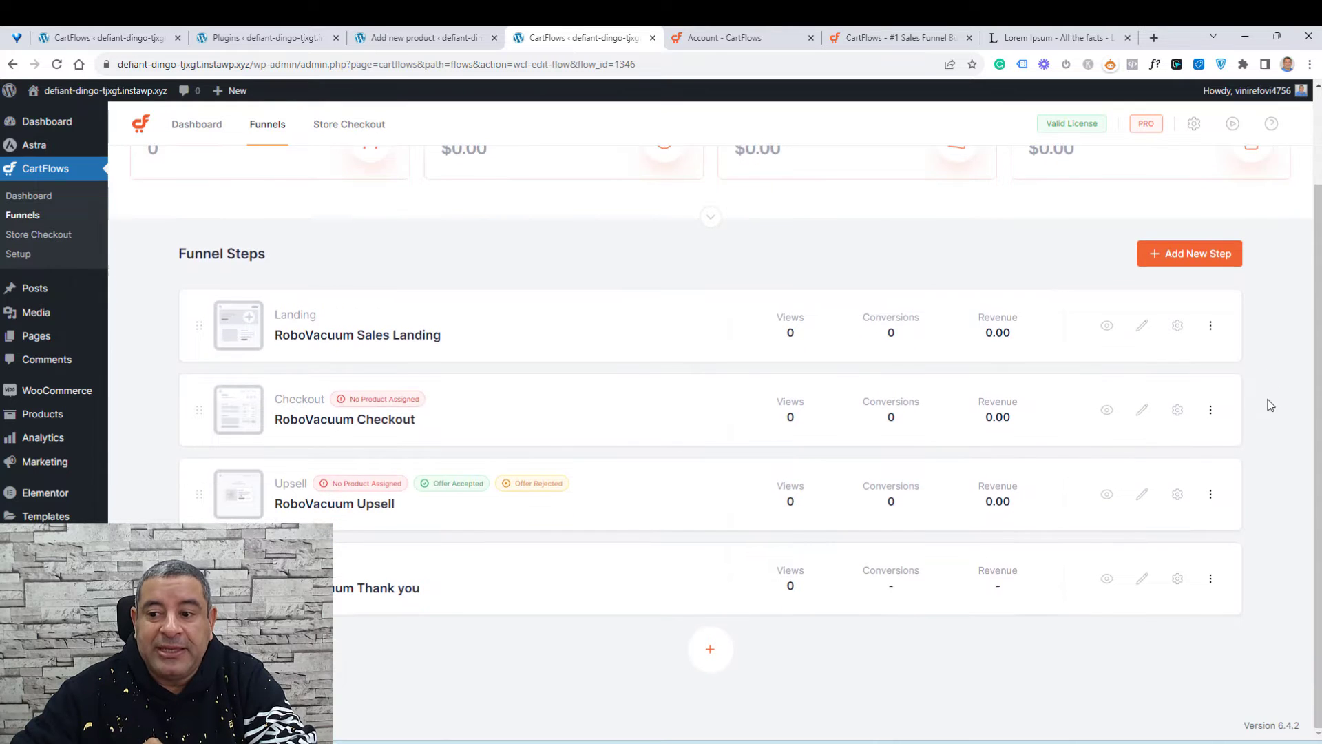
{"action": "scroll", "coordinate": [1271, 406], "scroll_direction": "up", "scroll_amount": 1}
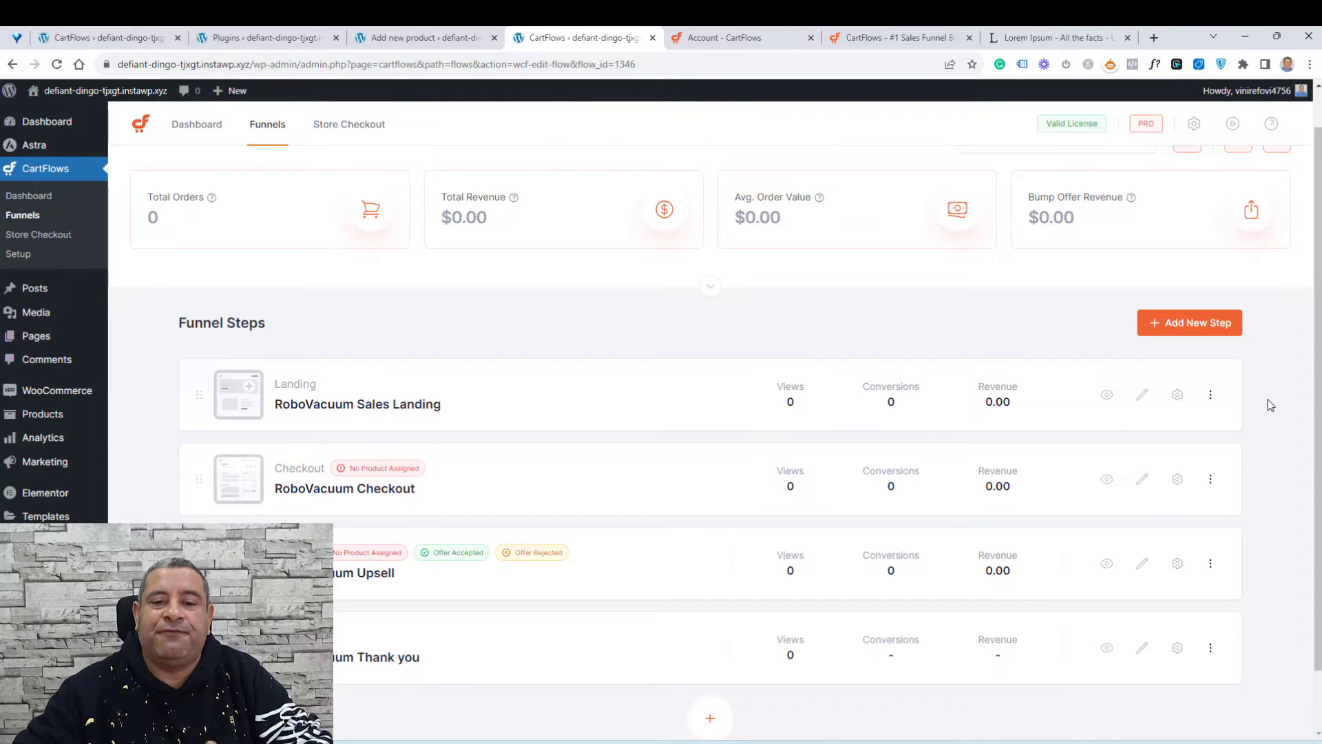
{"action": "scroll", "coordinate": [1271, 406], "scroll_direction": "down", "scroll_amount": 1}
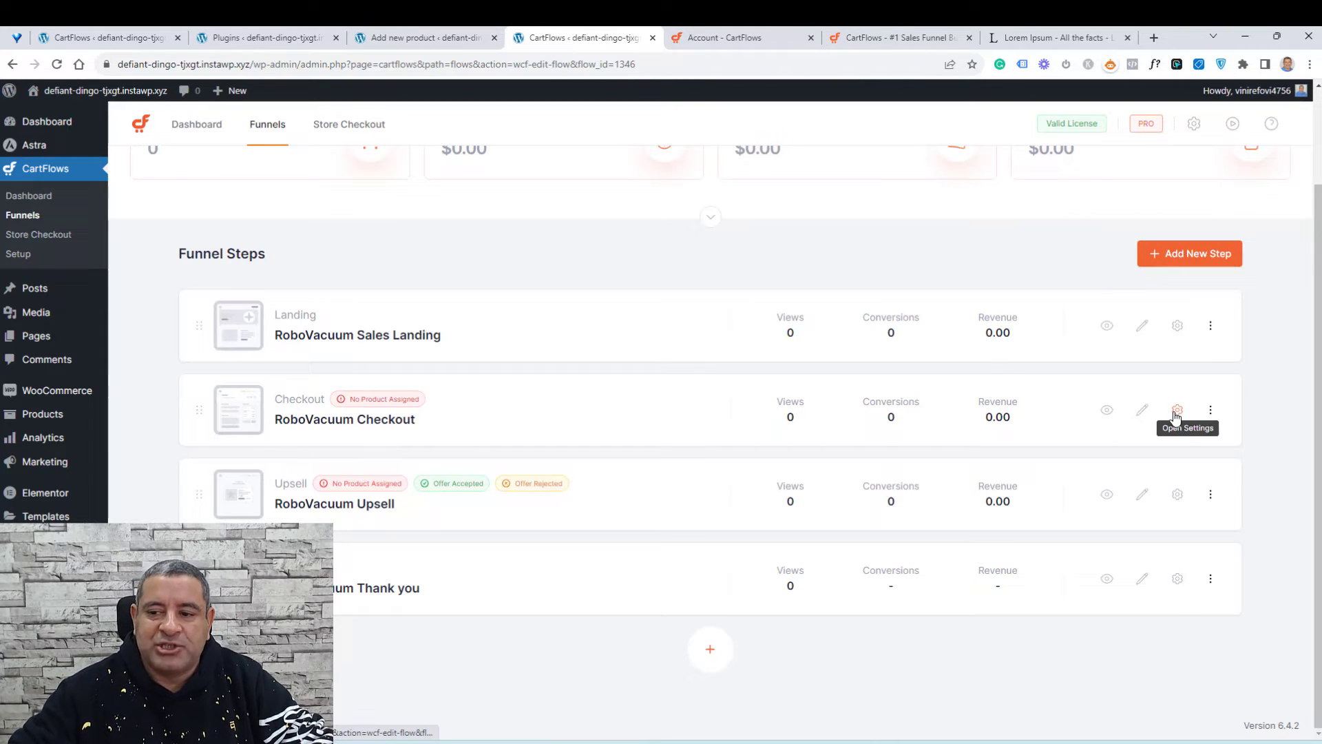
{"action": "left_click", "coordinate": [1211, 411]}
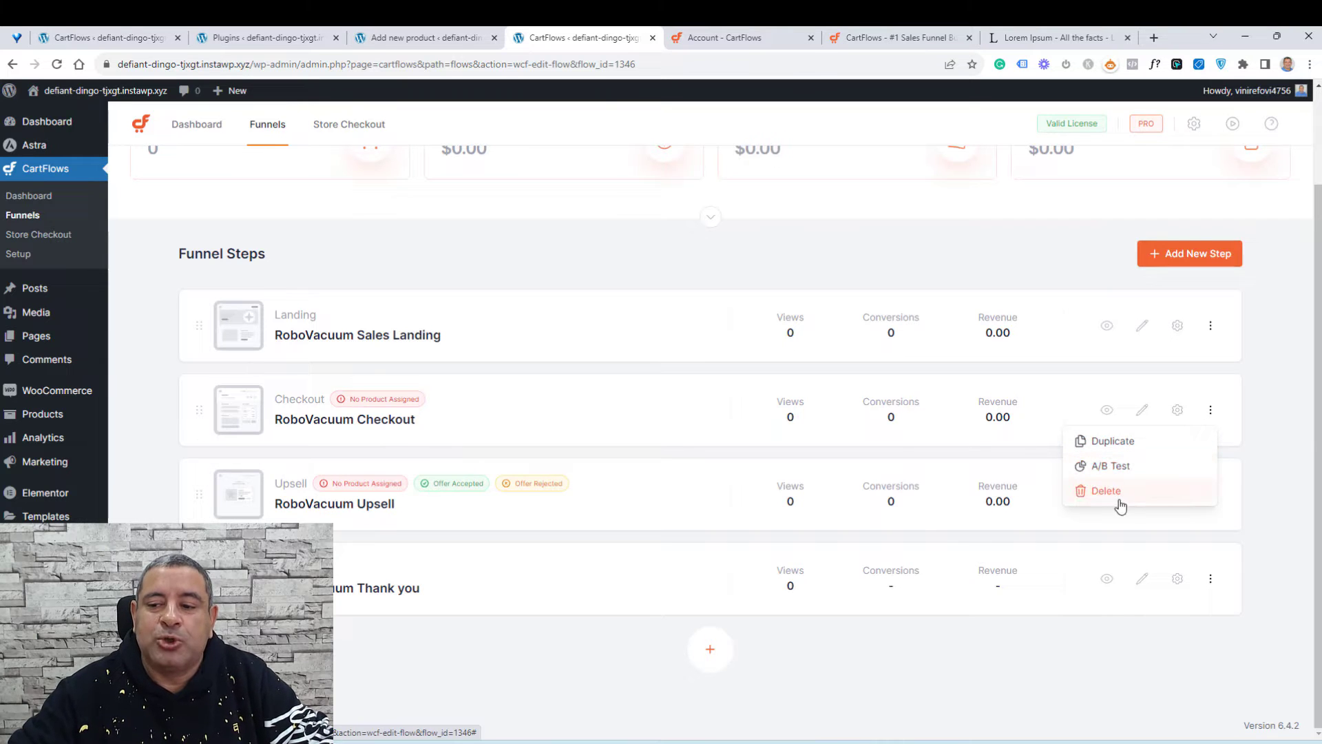
{"action": "left_click", "coordinate": [1275, 415]}
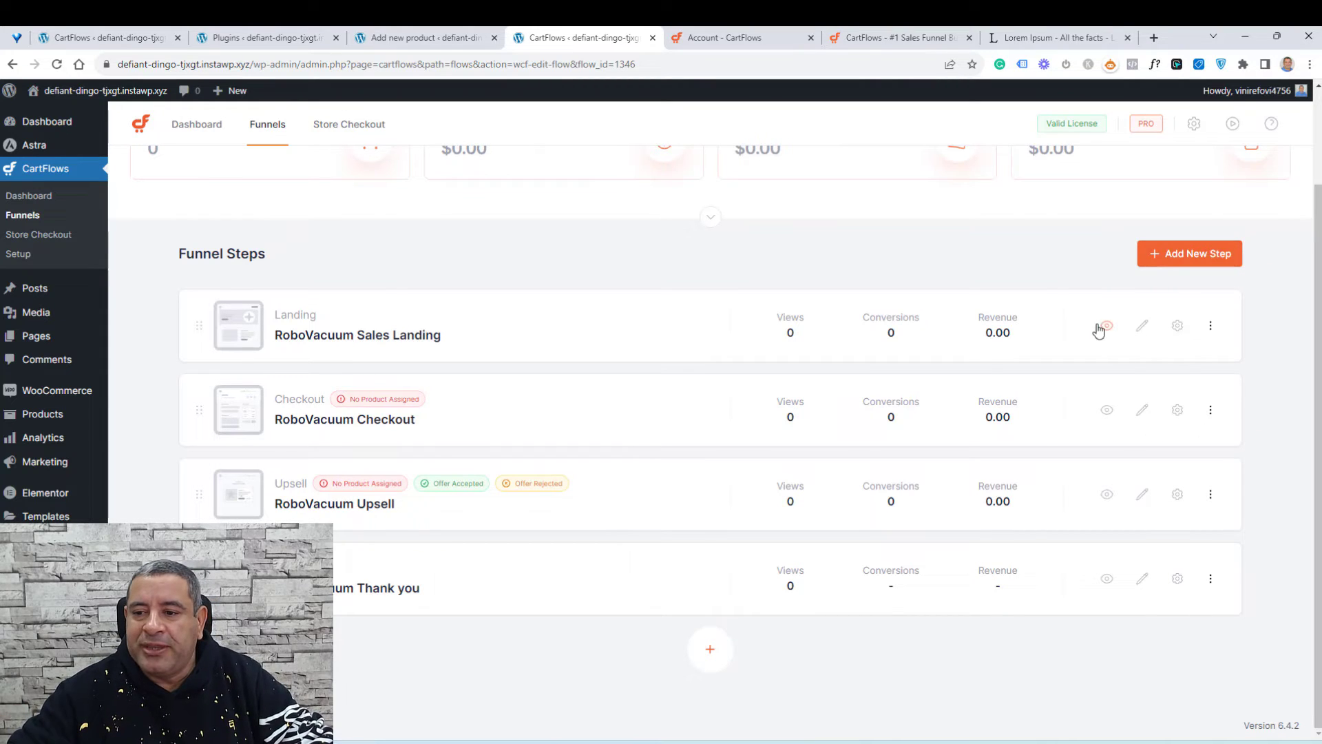
{"action": "right_click", "coordinate": [1145, 331]}
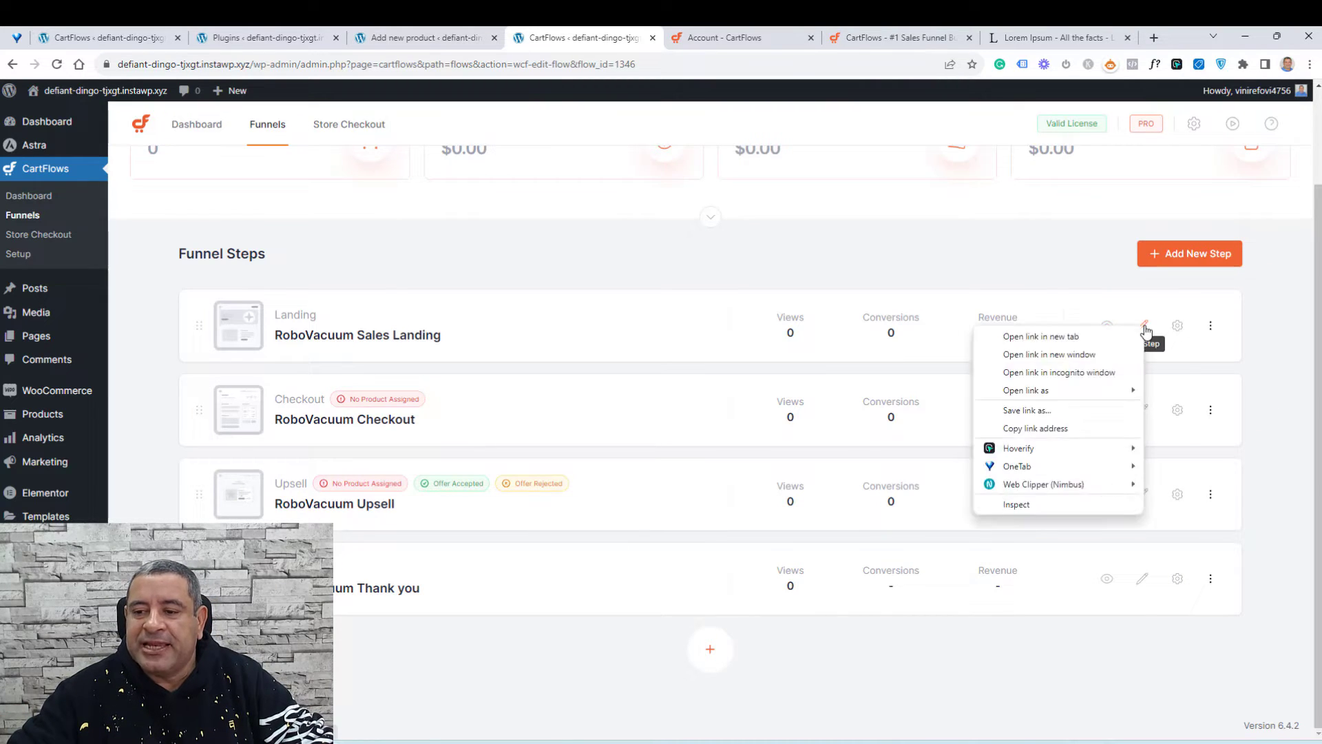
{"action": "key", "text": "Escape"}
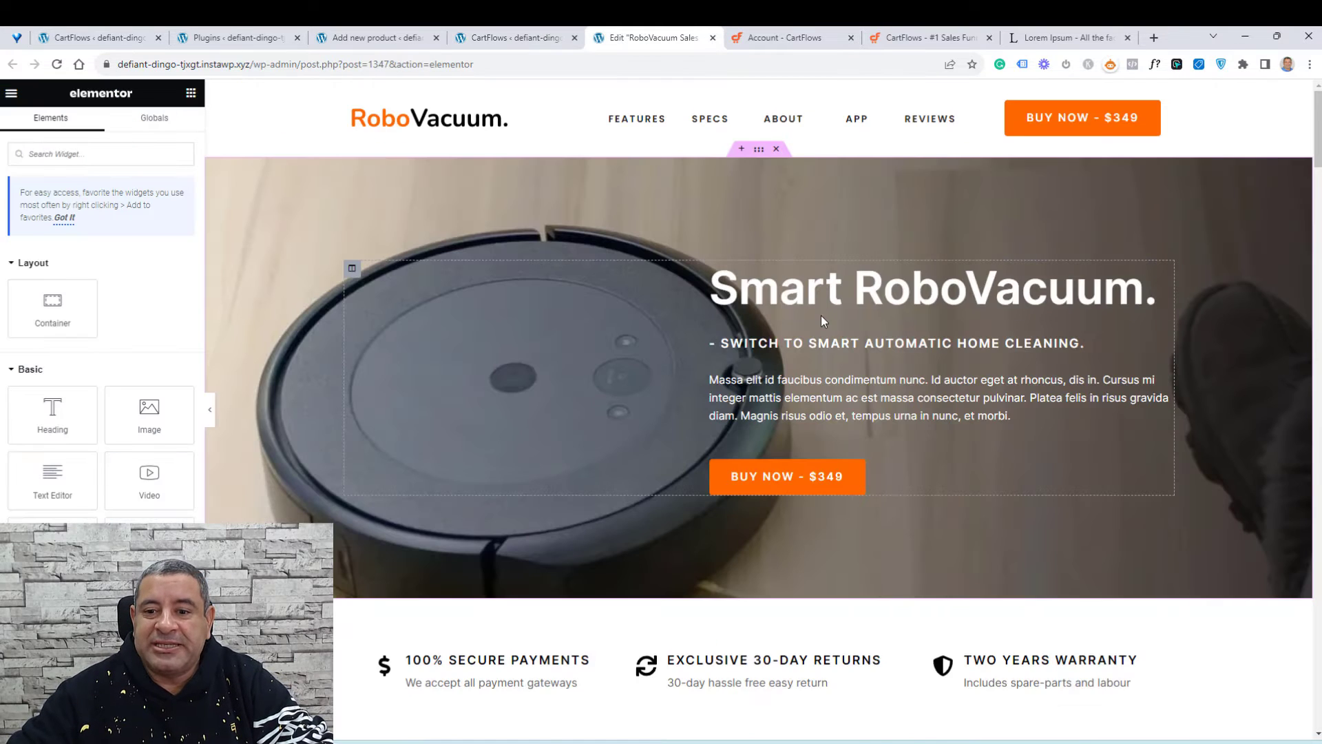
Step: In the landing page editor, change the main hero heading to Wrodpress Course
{"action": "scroll", "coordinate": [821, 315], "scroll_direction": "down", "scroll_amount": 8}
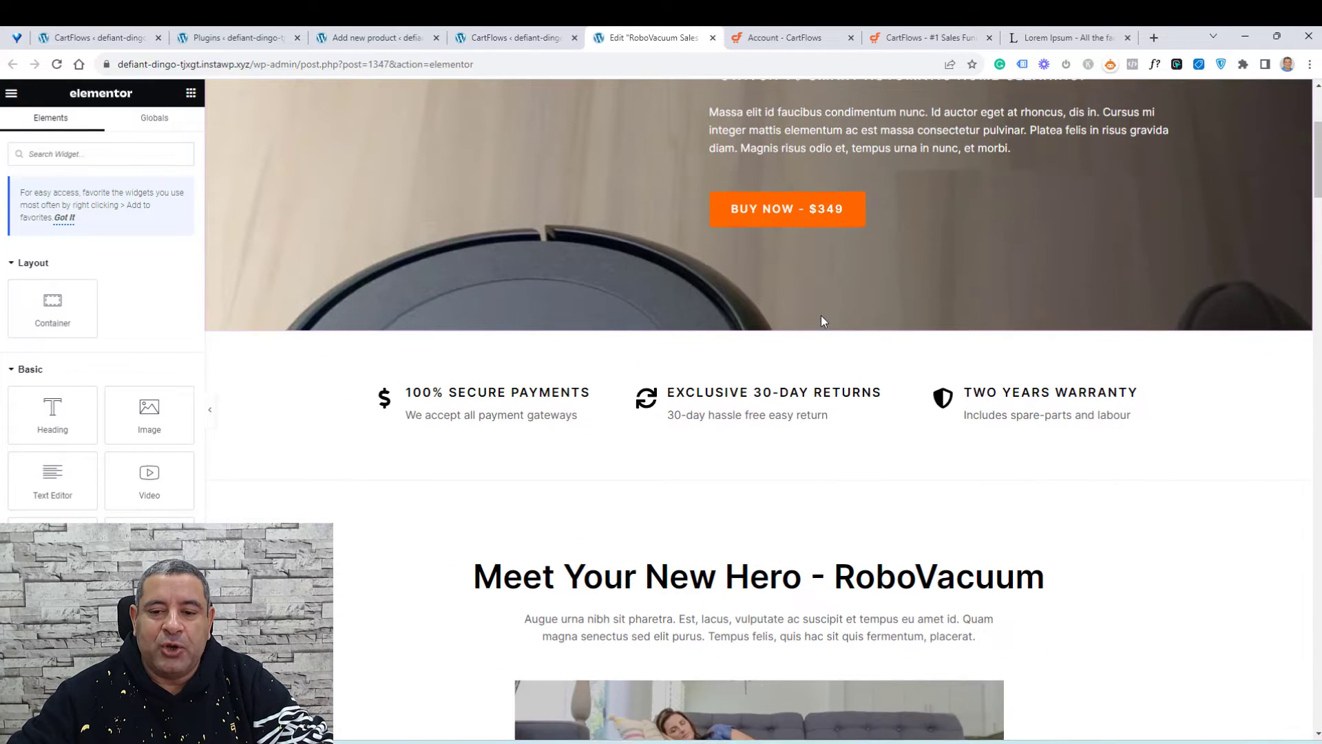
{"action": "scroll", "coordinate": [818, 320], "scroll_direction": "down", "scroll_amount": 6}
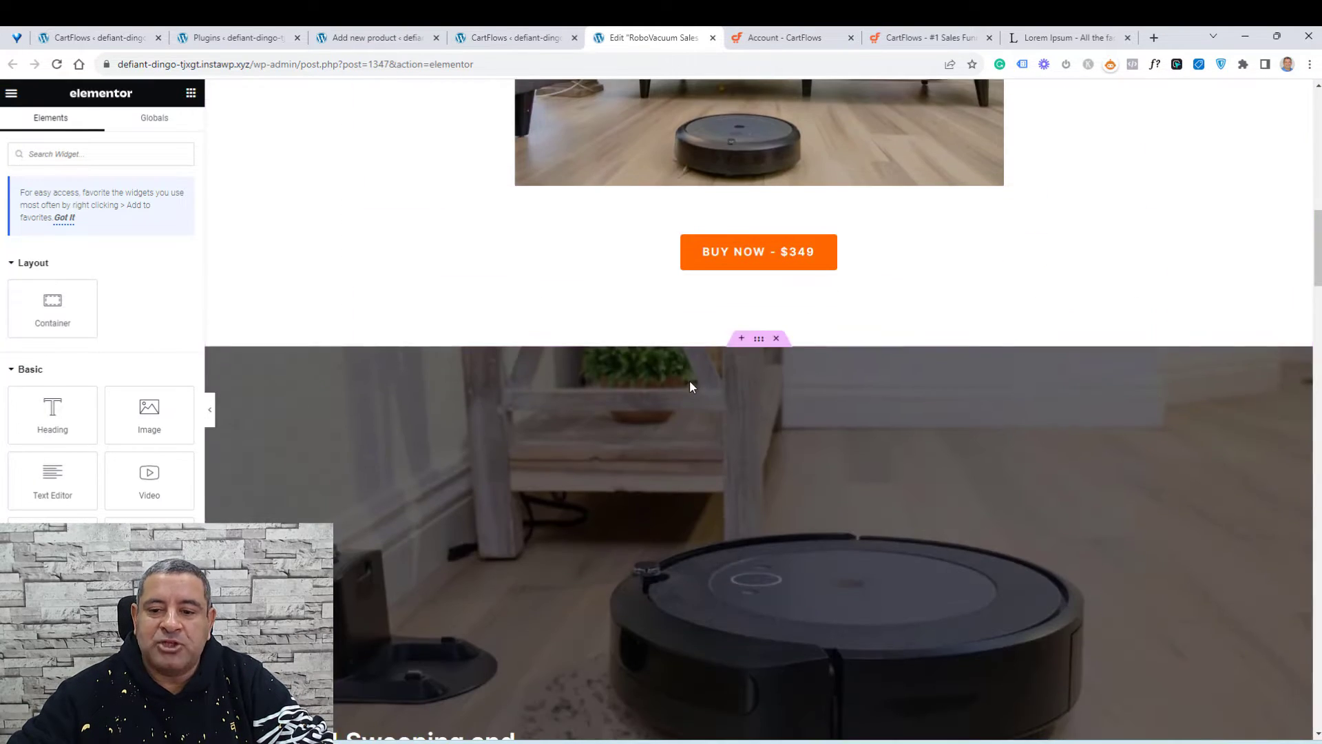
{"action": "scroll", "coordinate": [691, 385], "scroll_direction": "up", "scroll_amount": 7}
{"action": "scroll", "coordinate": [692, 386], "scroll_direction": "up", "scroll_amount": 8}
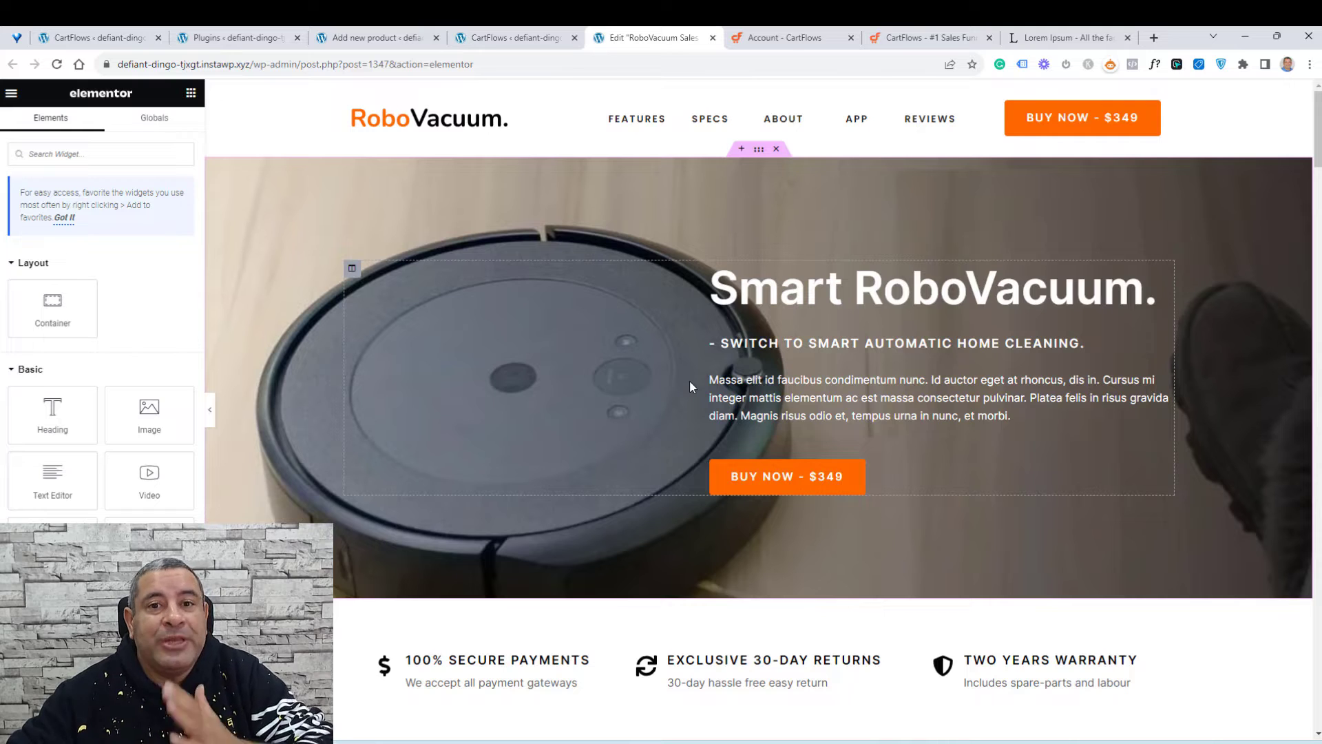
{"action": "triple_click", "coordinate": [883, 288]}
{"action": "left_click", "coordinate": [881, 289]}
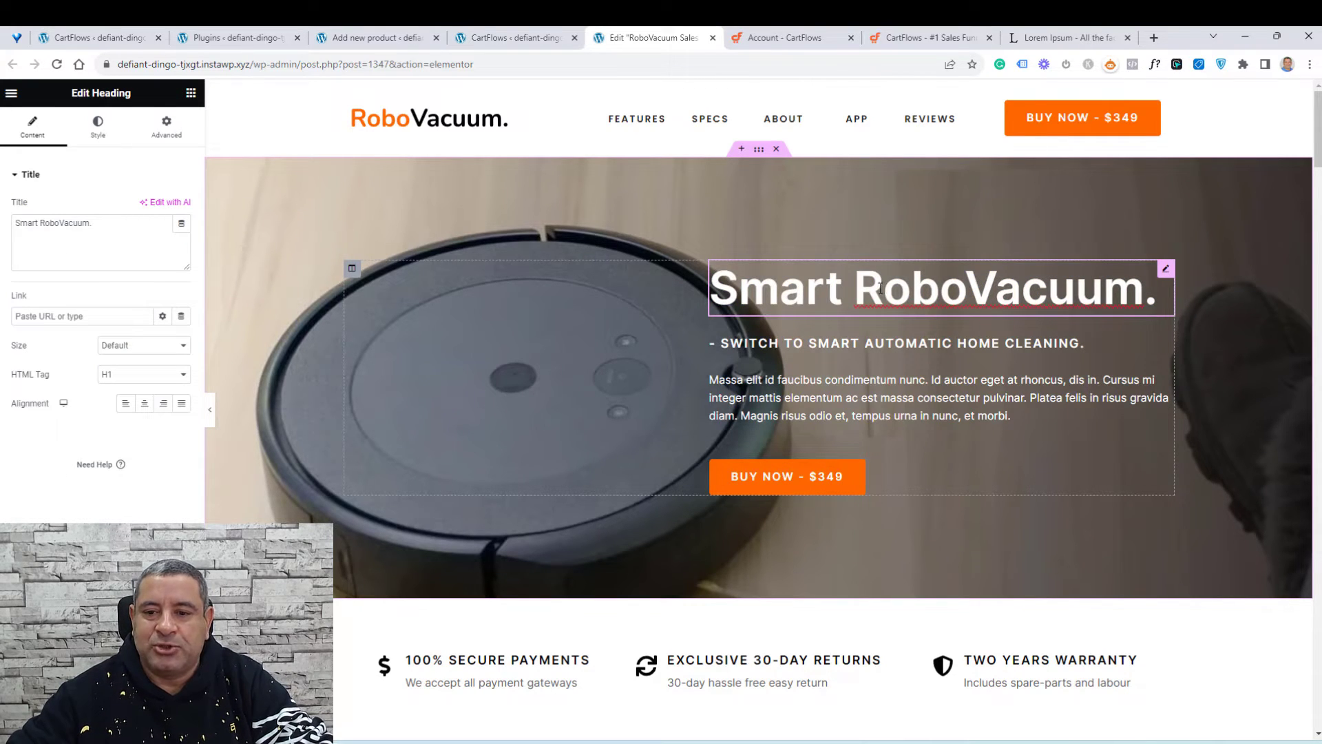
{"action": "triple_click", "coordinate": [100, 236]}
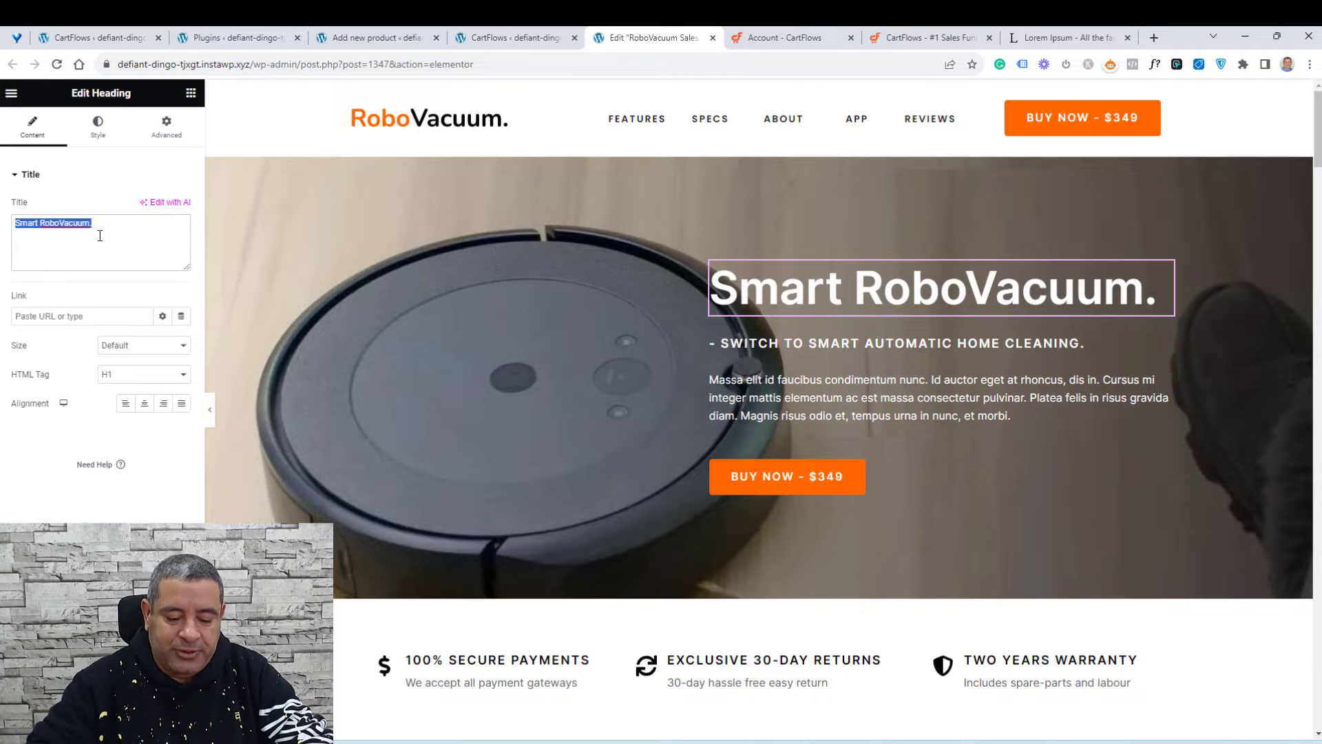
{"action": "type", "text": "Wrodpres"}
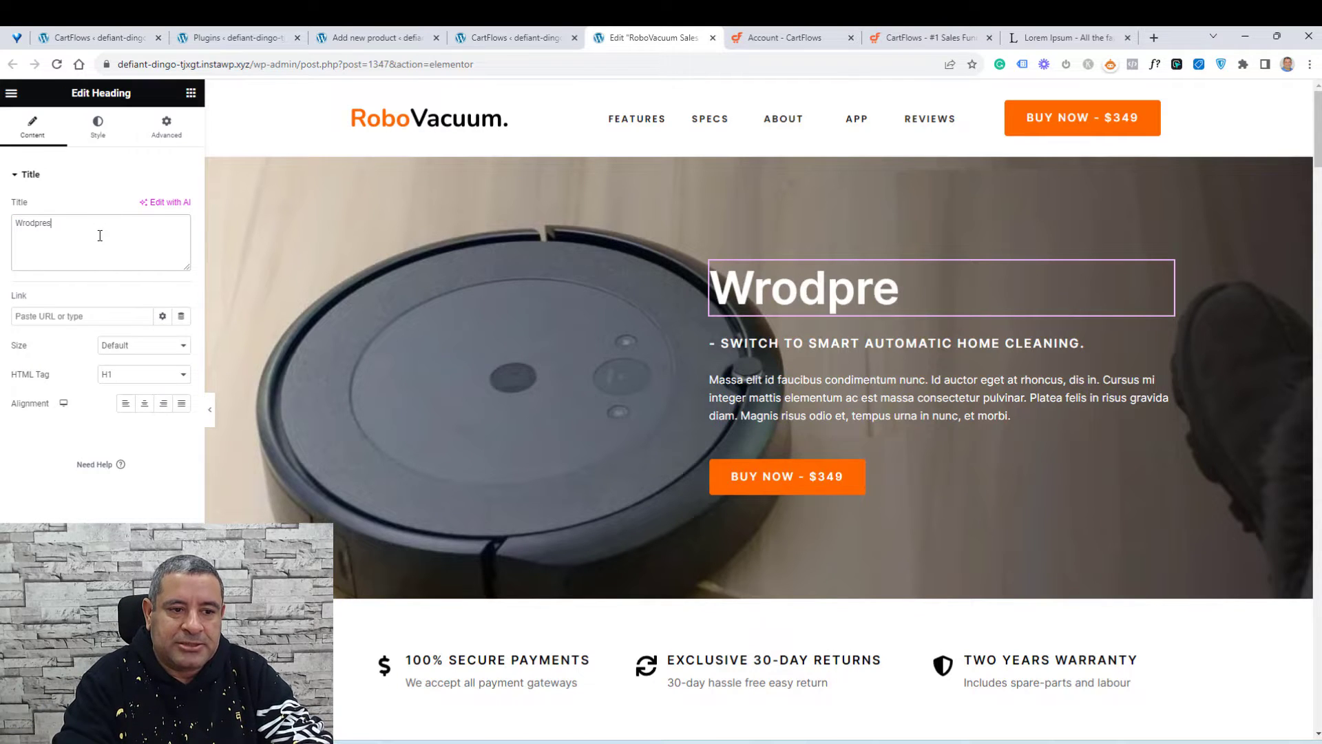
{"action": "type", "text": "s Course"}
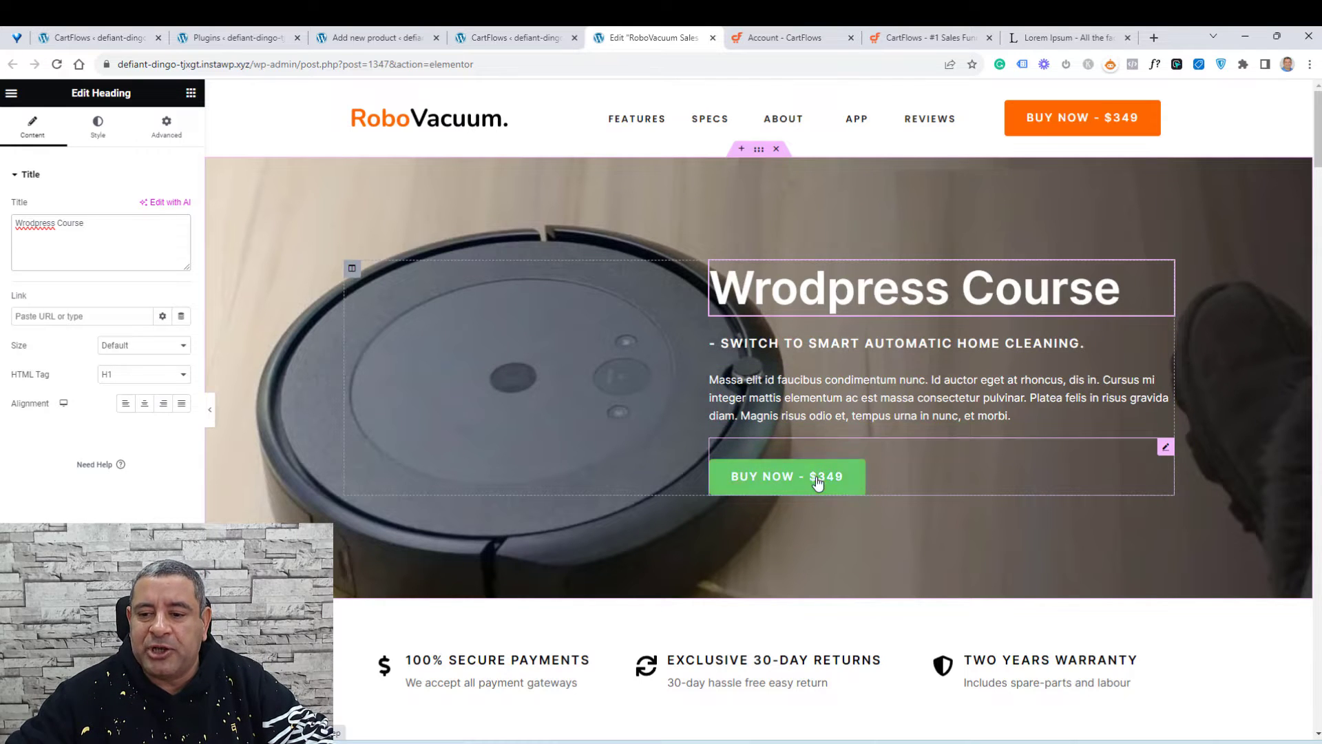
Step: Change the hero button's title to Buy Now - $197 and close the page editor tab
{"action": "left_click", "coordinate": [1166, 448]}
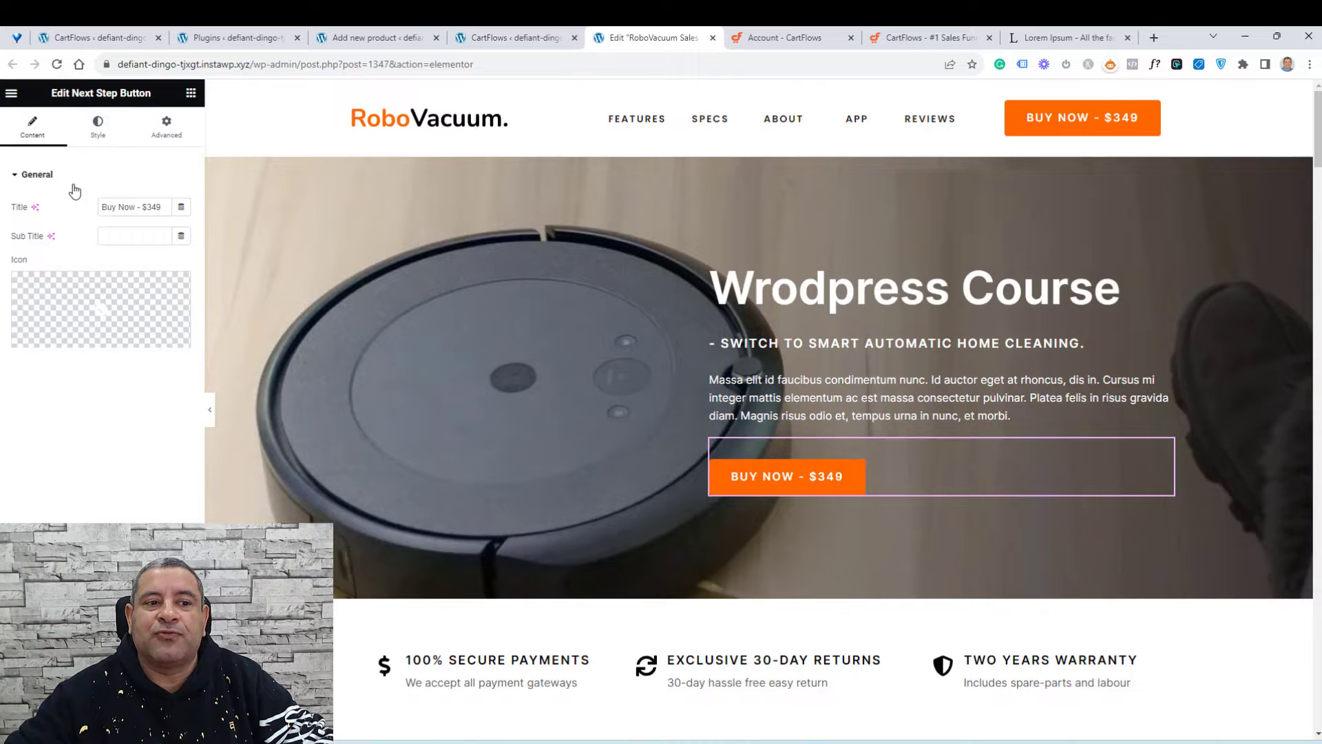
{"action": "left_click", "coordinate": [143, 208]}
{"action": "triple_click", "coordinate": [143, 208]}
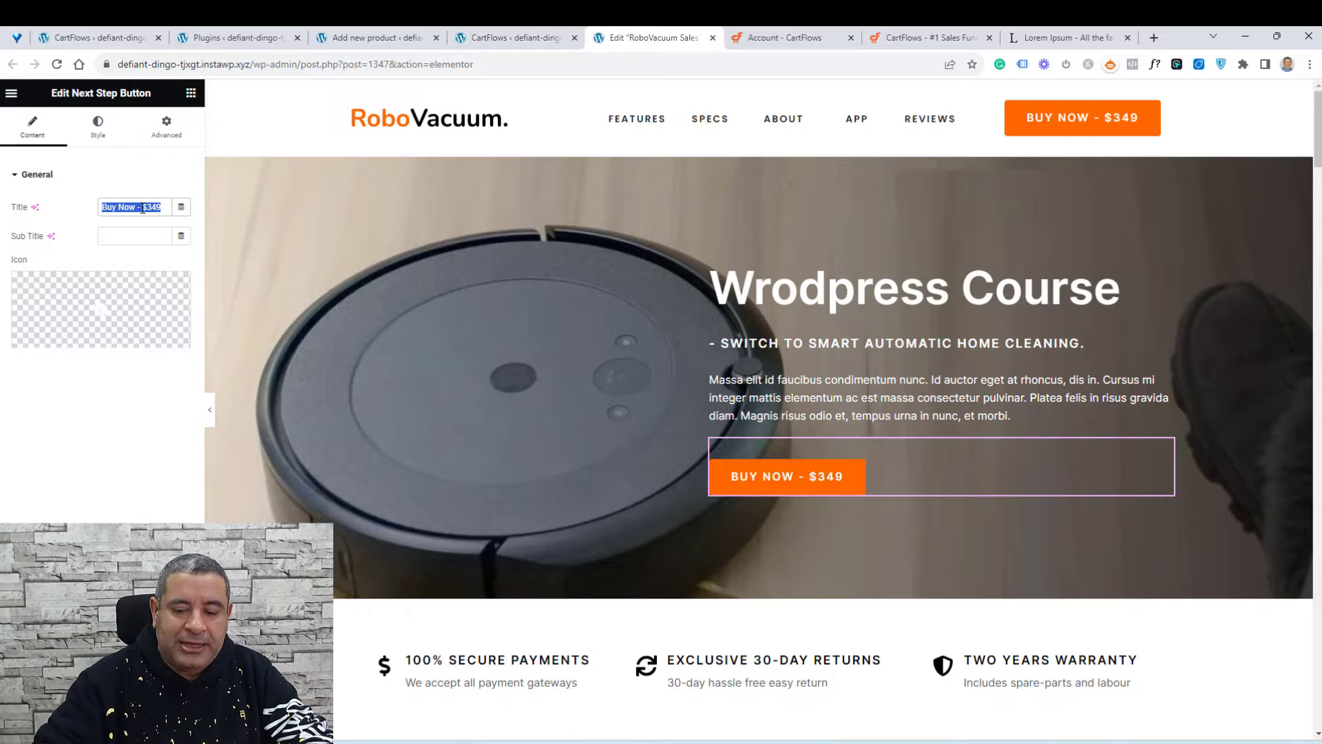
{"action": "key", "text": "End"}
{"action": "key", "text": "shift+Left"}
{"action": "key", "text": "shift+Left"}
{"action": "key", "text": "shift+Left"}
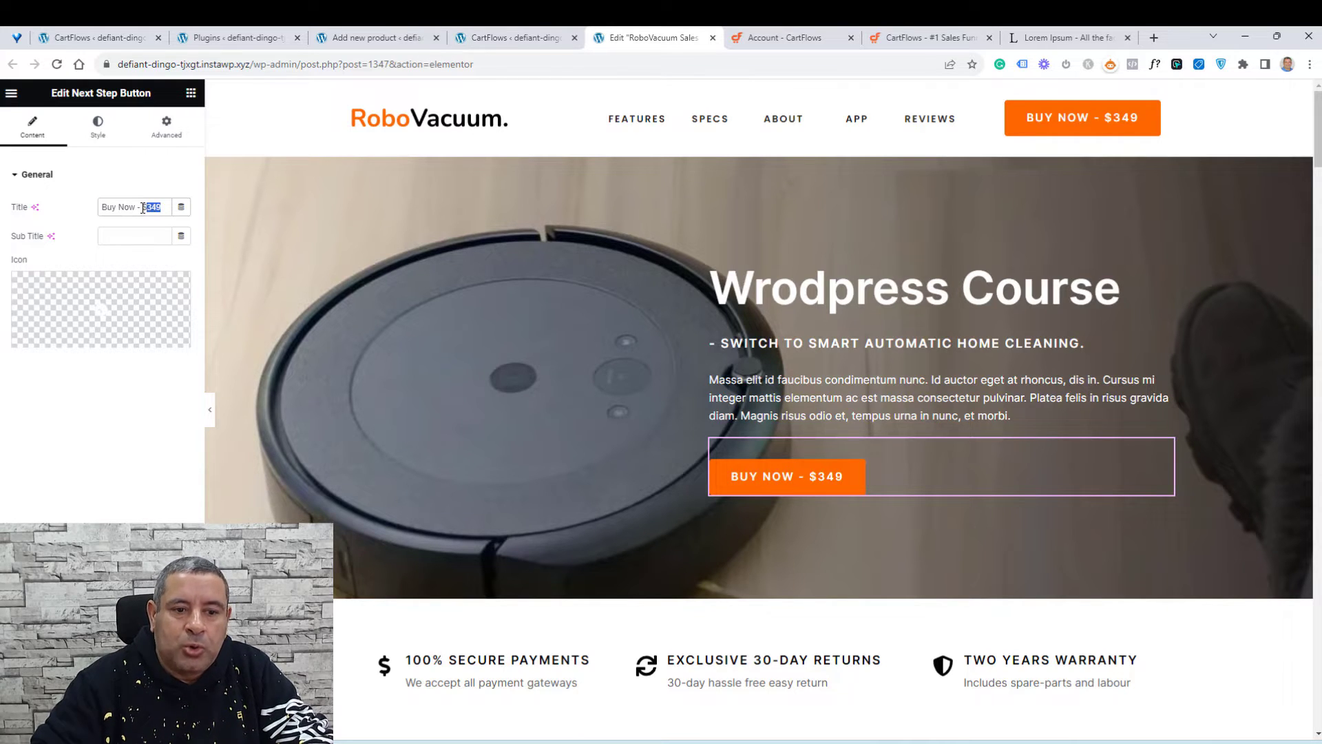
{"action": "type", "text": "197"}
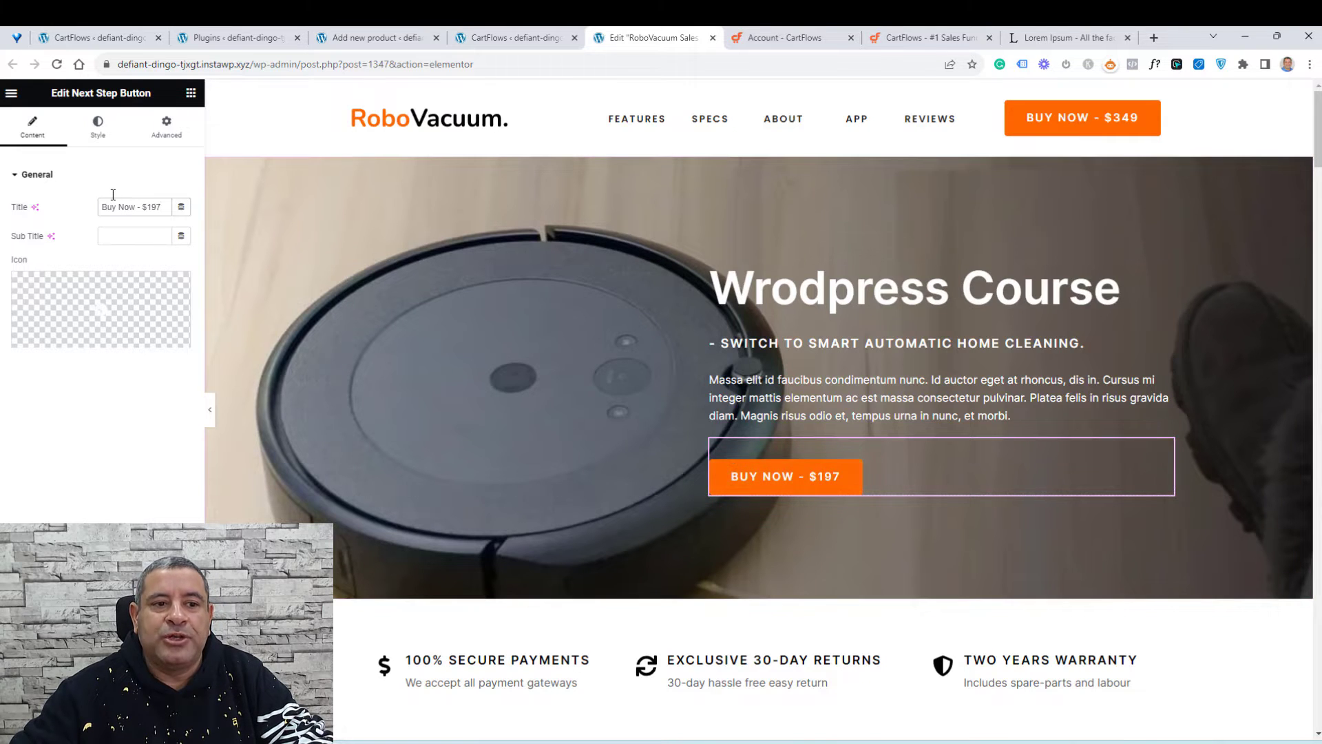
{"action": "mouse_move", "coordinate": [97, 285]}
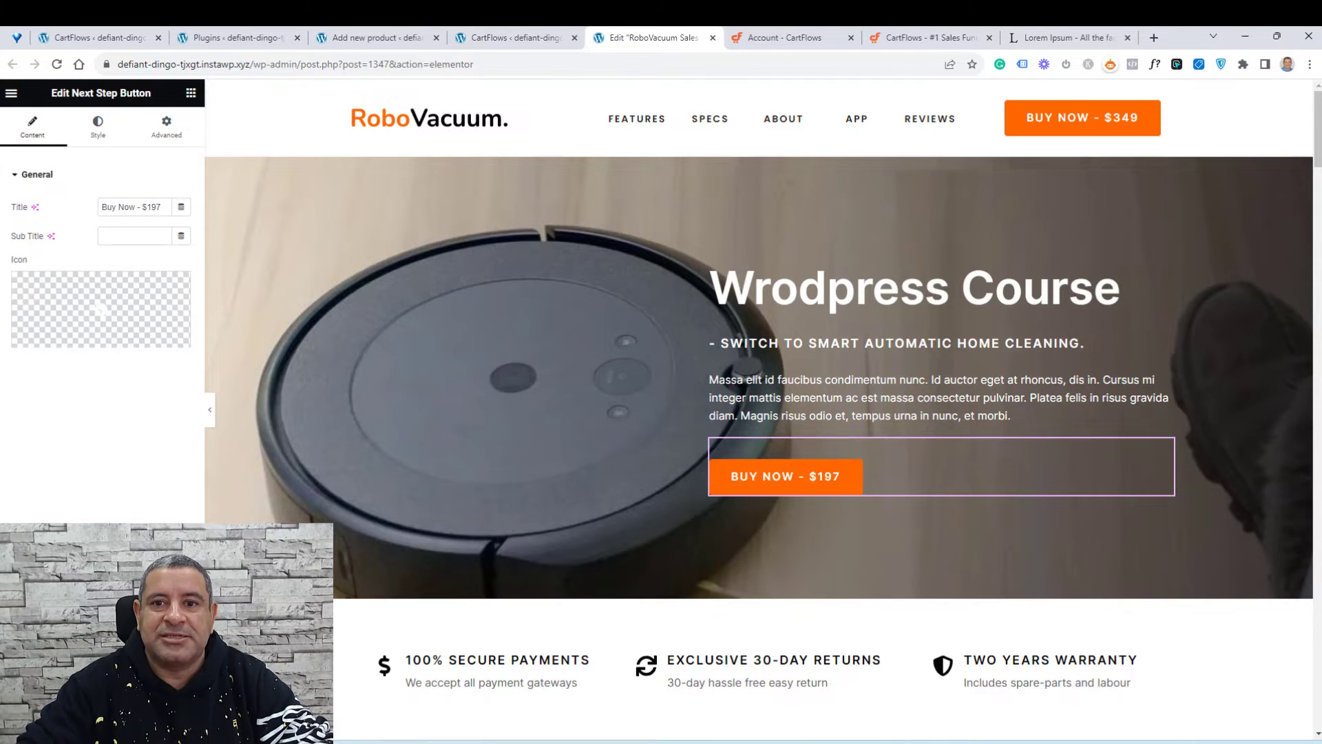
{"action": "left_click", "coordinate": [712, 38]}
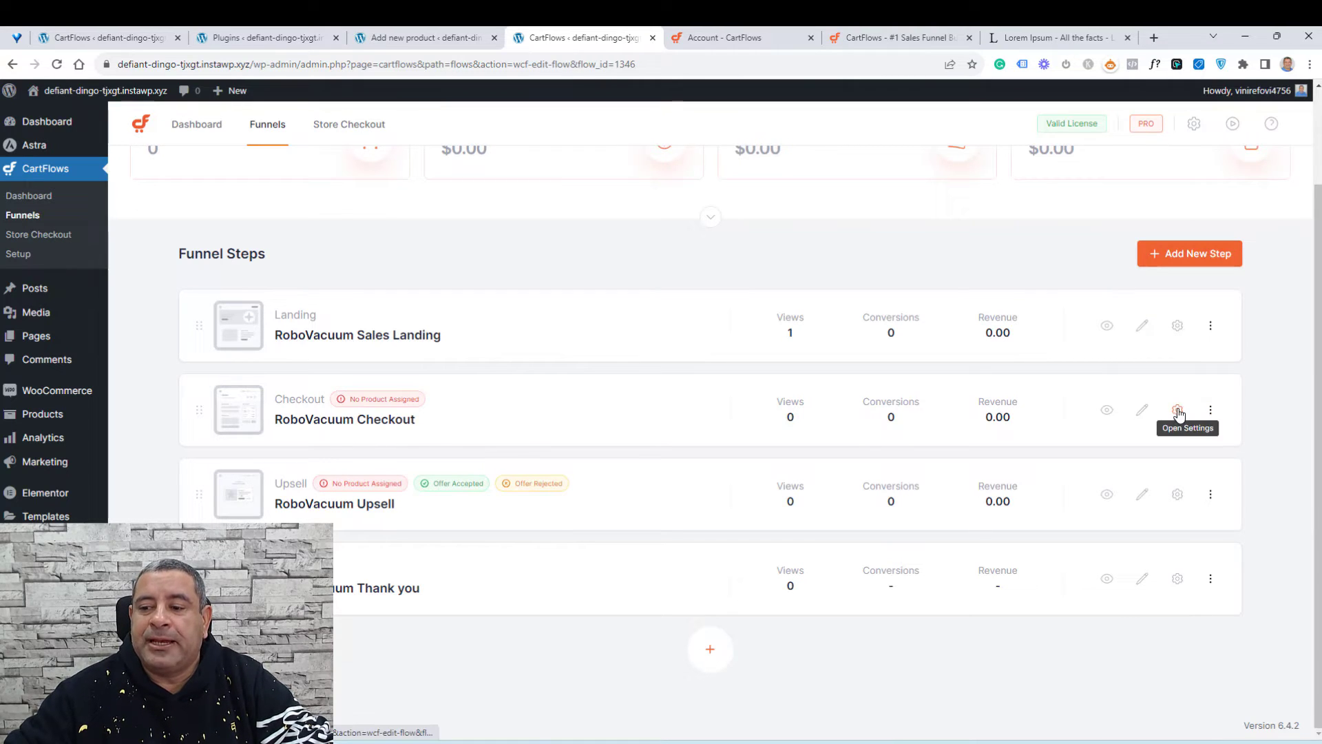
Step: Open the checkout step's settings and add the WordPress Essentials - Main Product to it
{"action": "left_click", "coordinate": [1178, 412]}
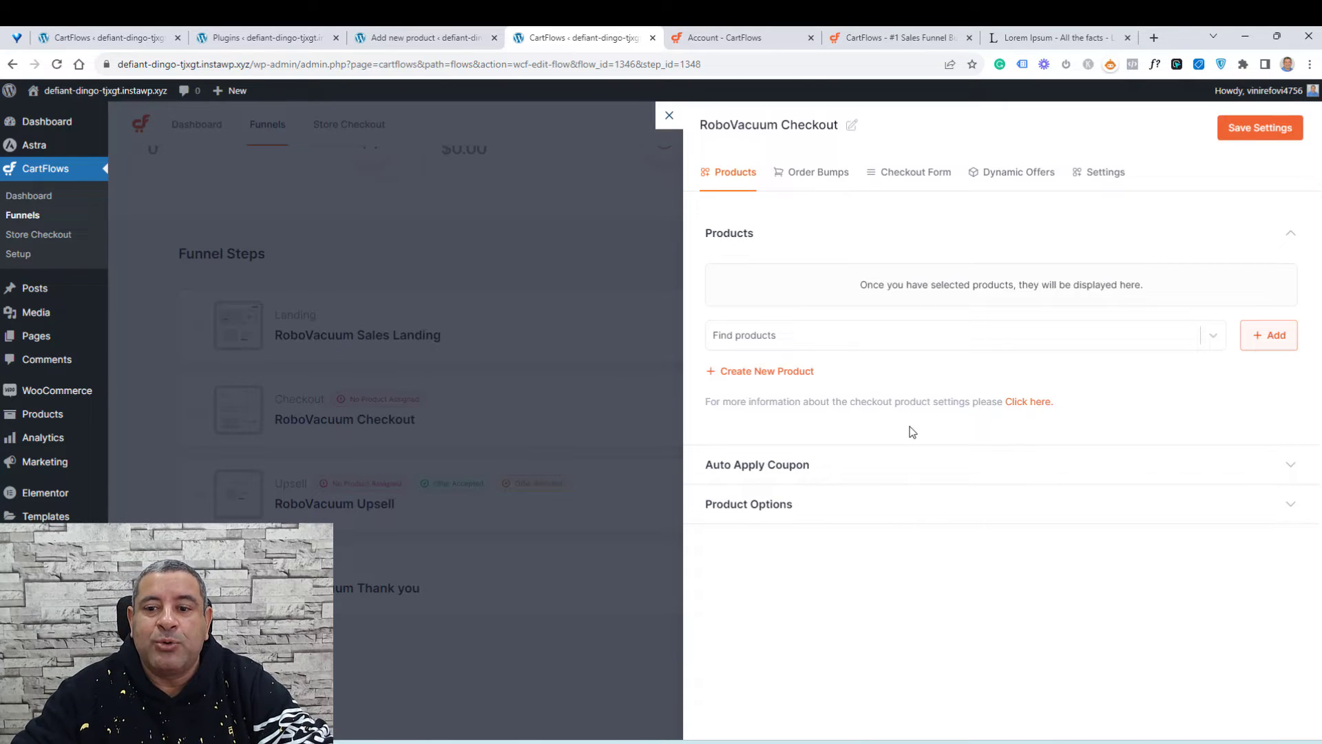
{"action": "left_click", "coordinate": [1065, 336]}
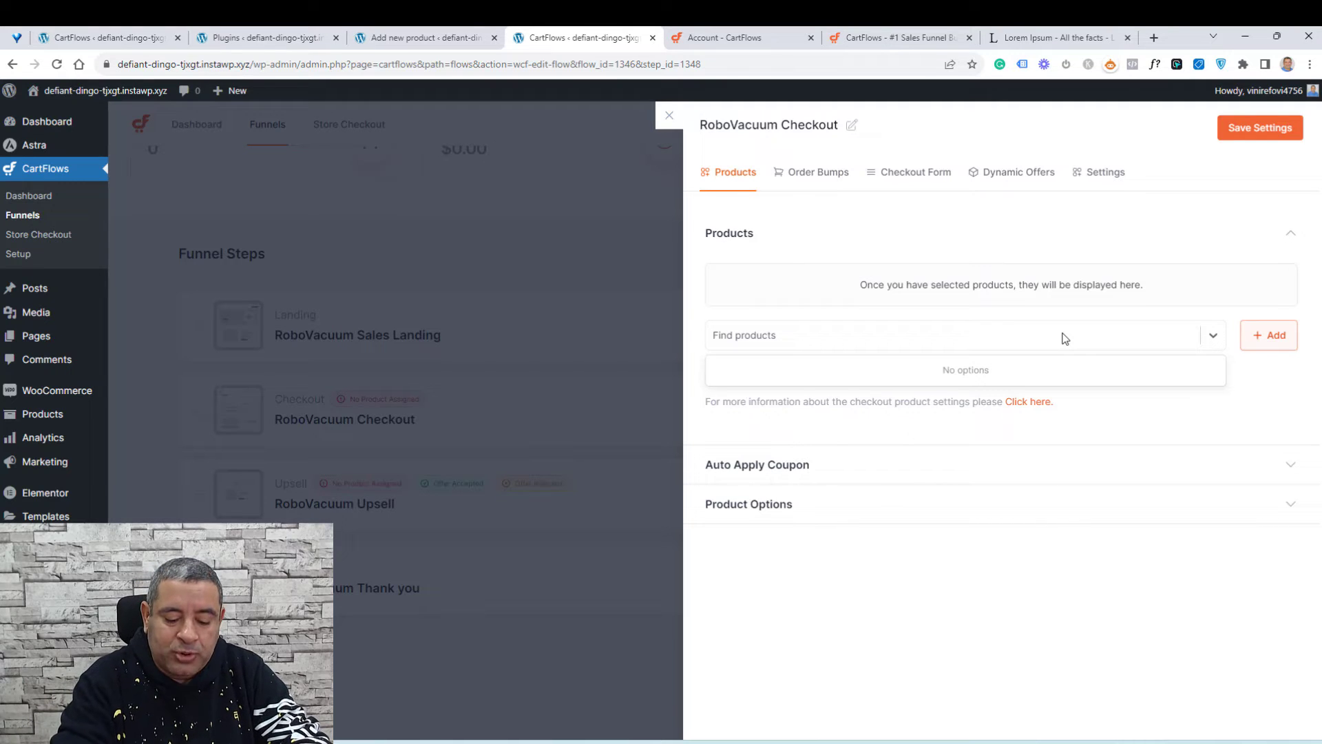
{"action": "type", "text": "main"}
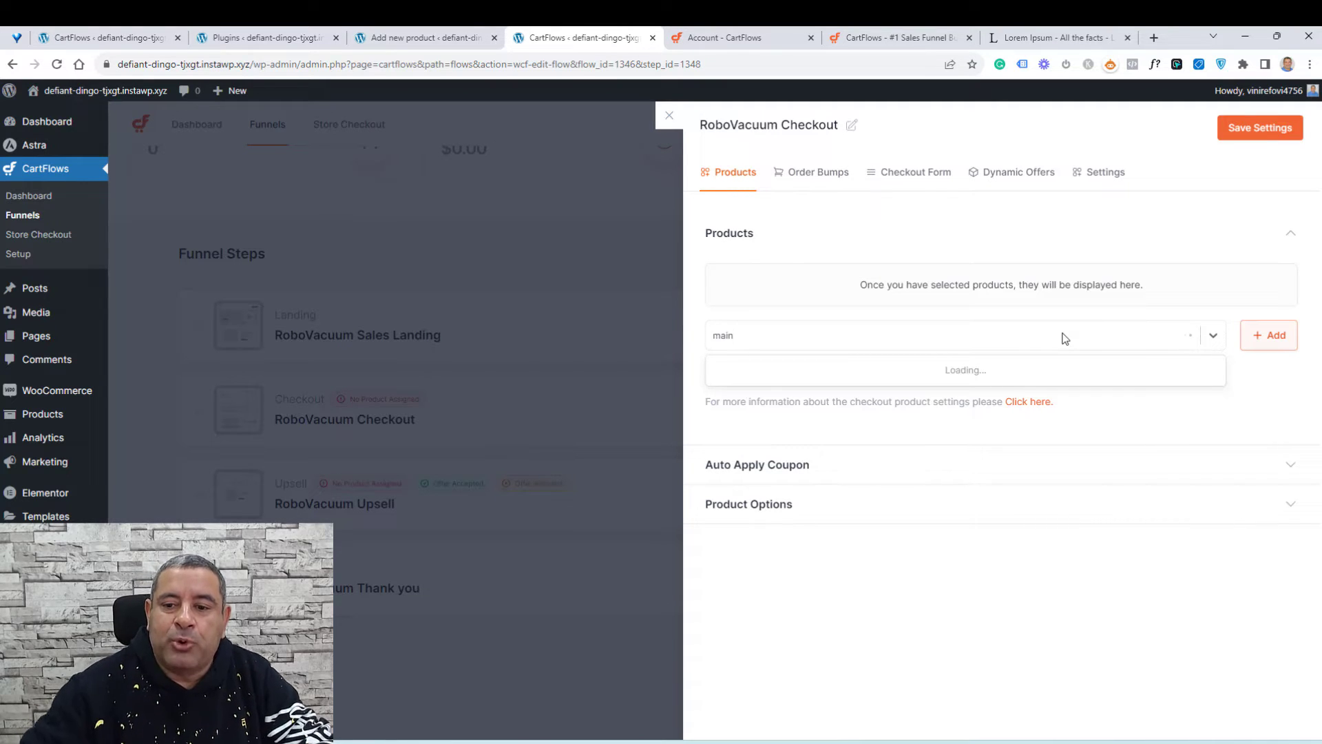
{"action": "left_click", "coordinate": [863, 370]}
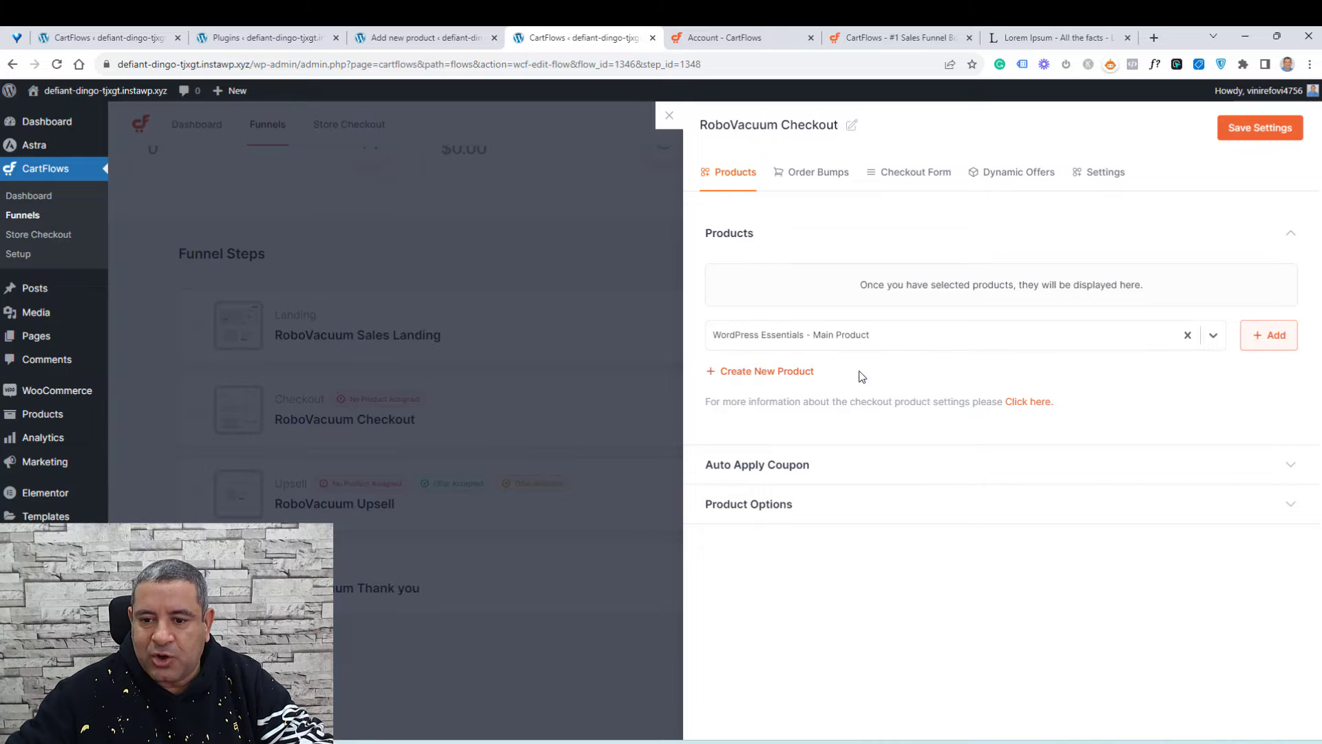
{"action": "left_click", "coordinate": [1272, 336]}
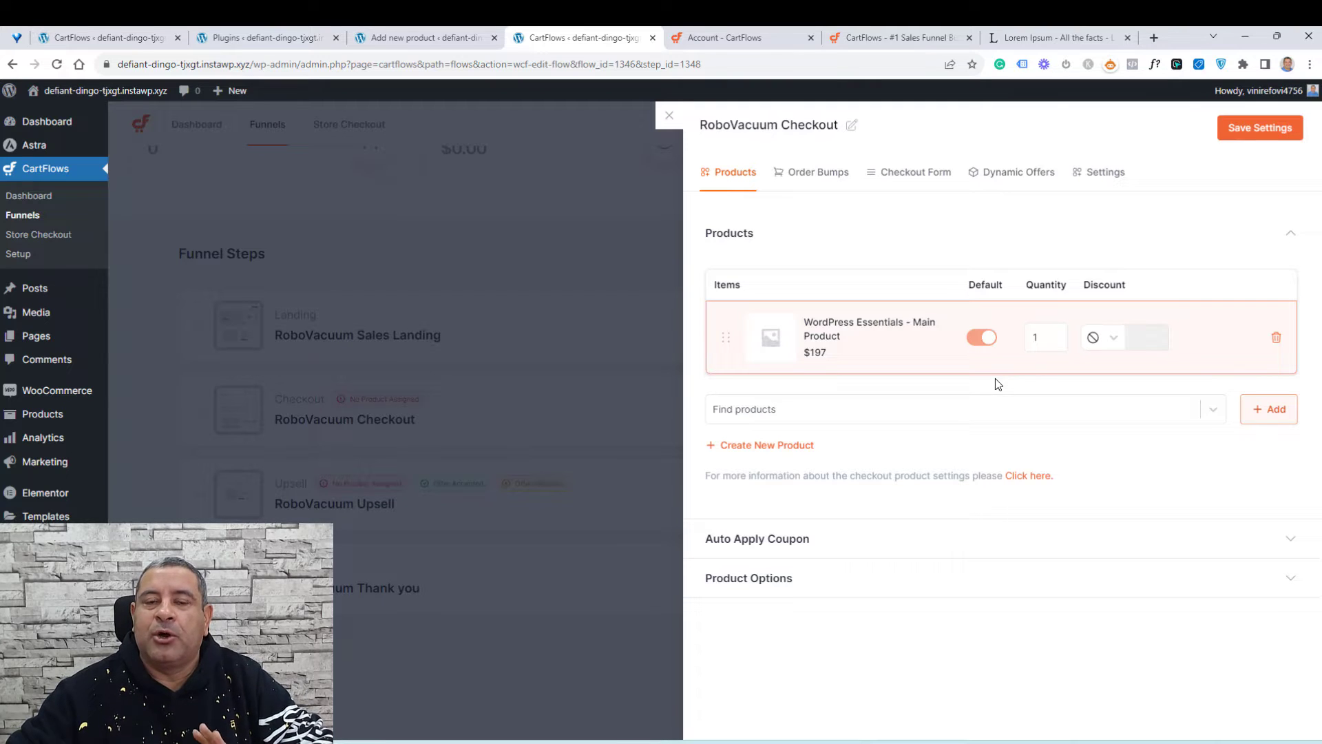
Step: Apply a 20 percent discount to the main product on the checkout
{"action": "left_click", "coordinate": [1110, 339]}
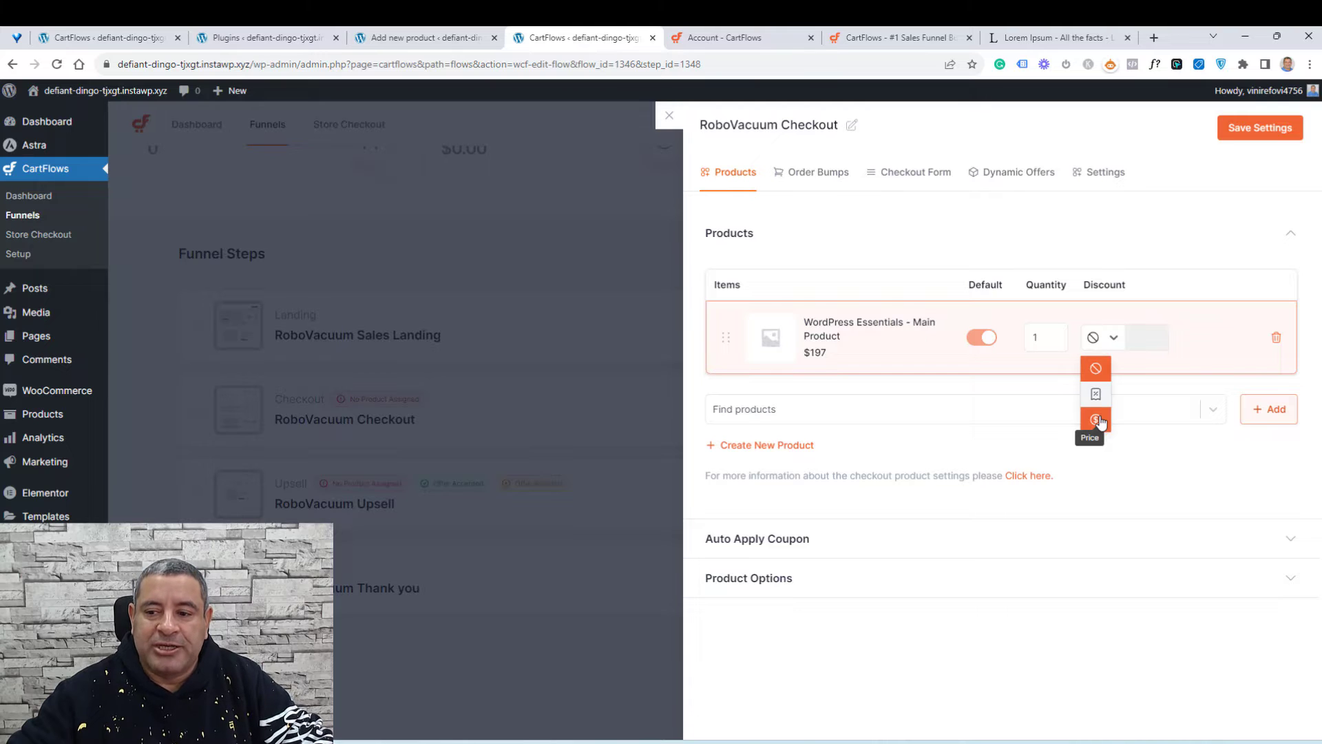
{"action": "left_click", "coordinate": [1096, 394]}
{"action": "left_click", "coordinate": [1144, 337]}
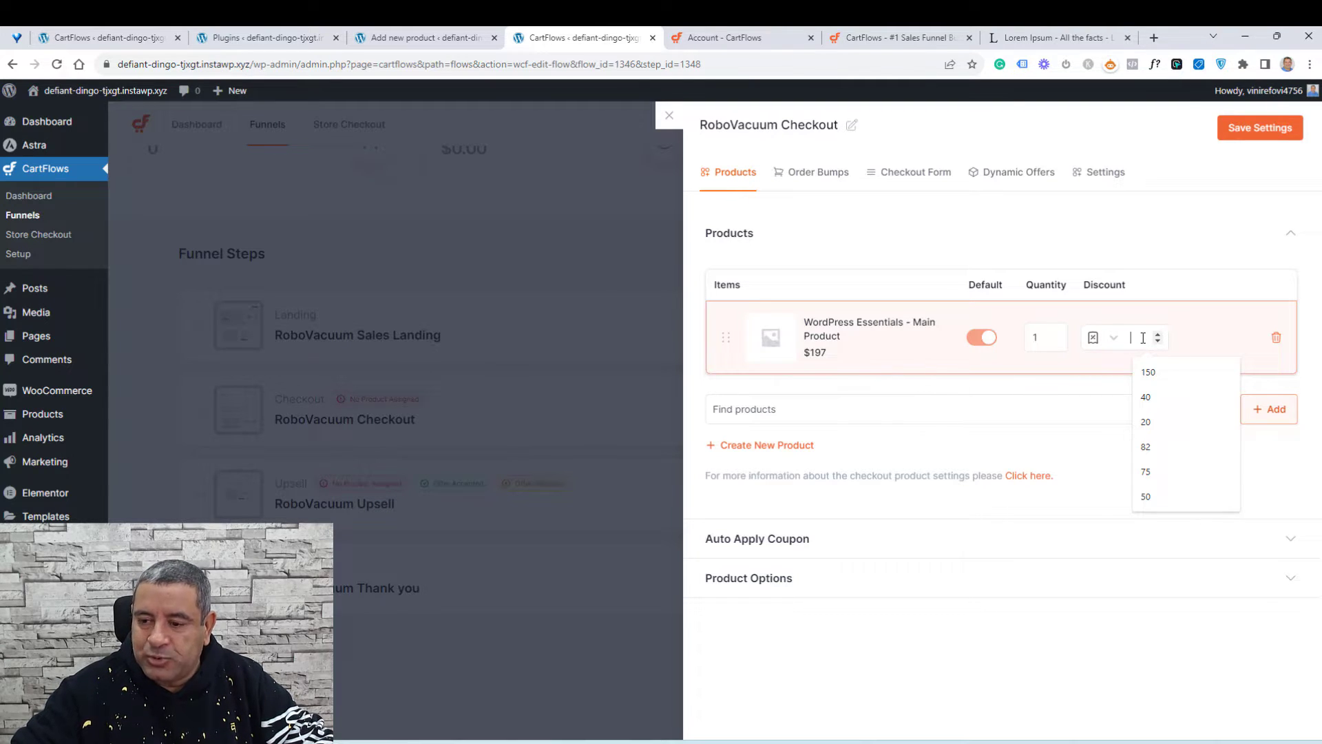
{"action": "type", "text": "20"}
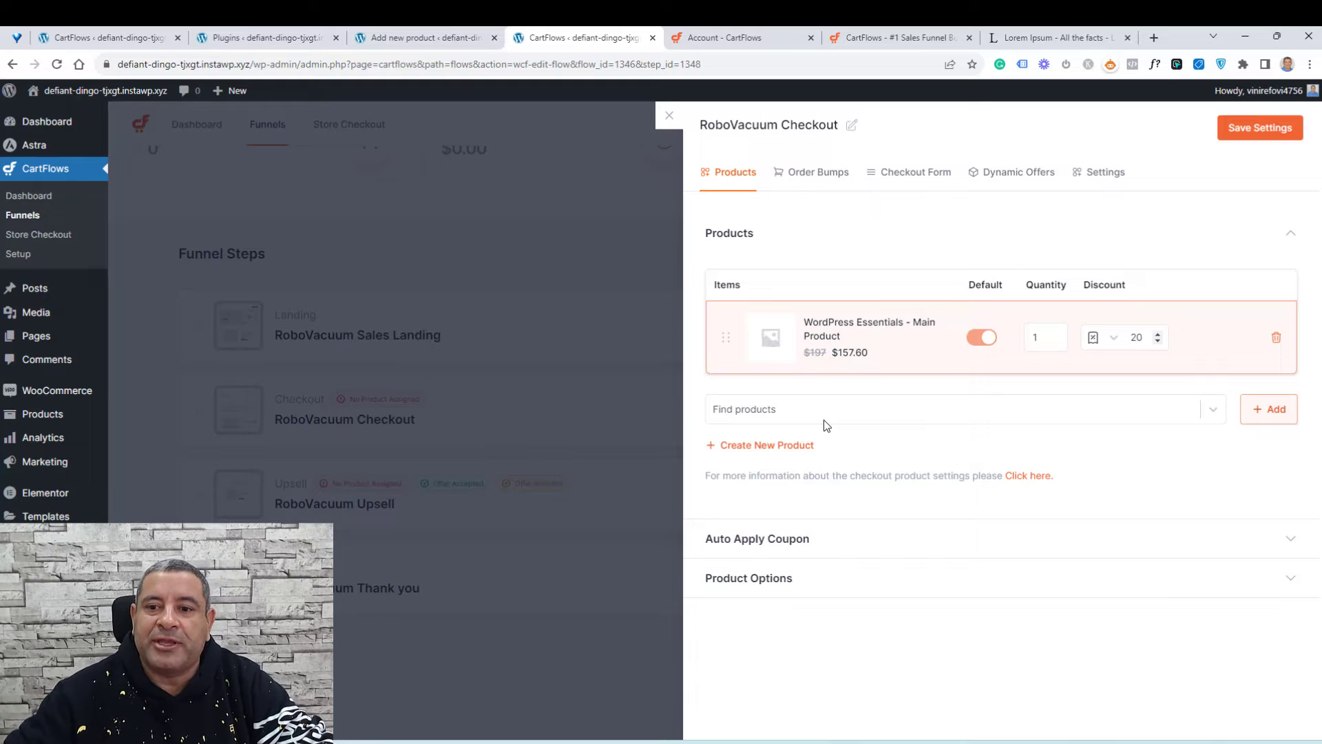
Step: Create a new order bump named Ebook Offer for the checkout
{"action": "left_click", "coordinate": [792, 193]}
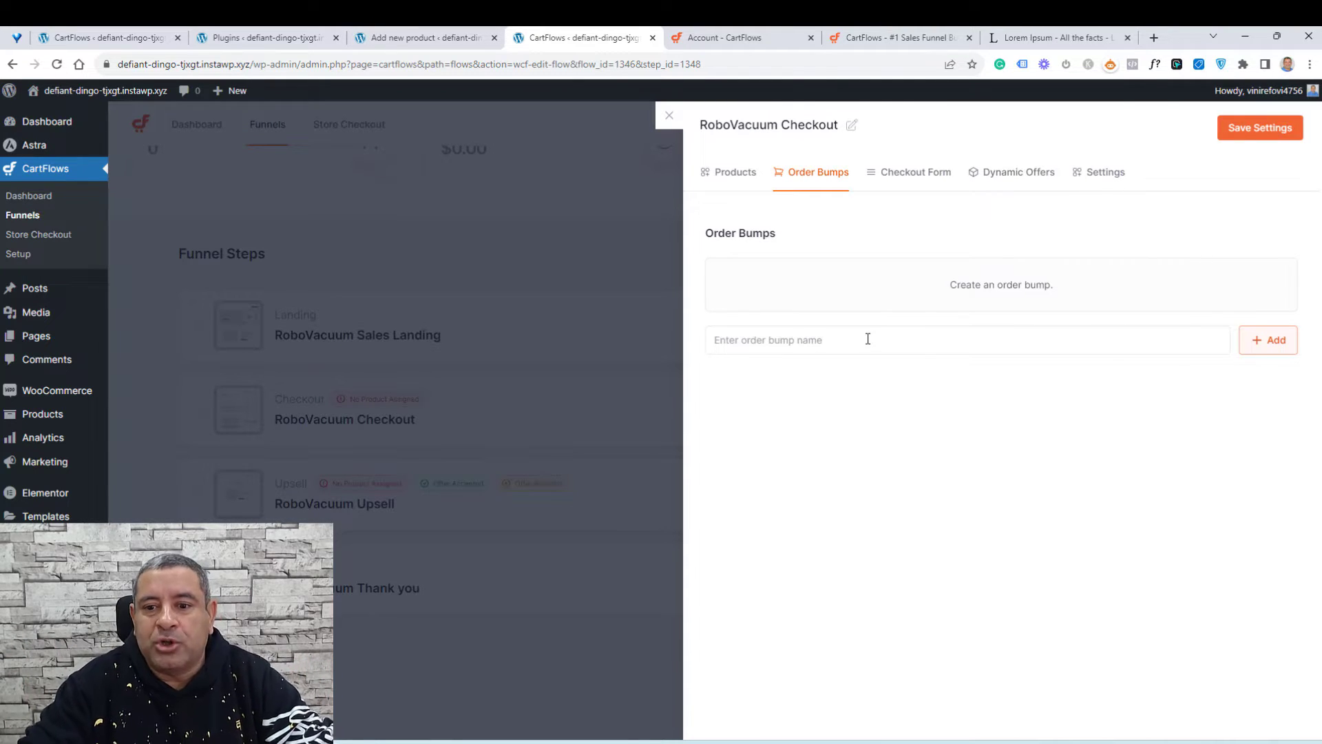
{"action": "left_click", "coordinate": [868, 338]}
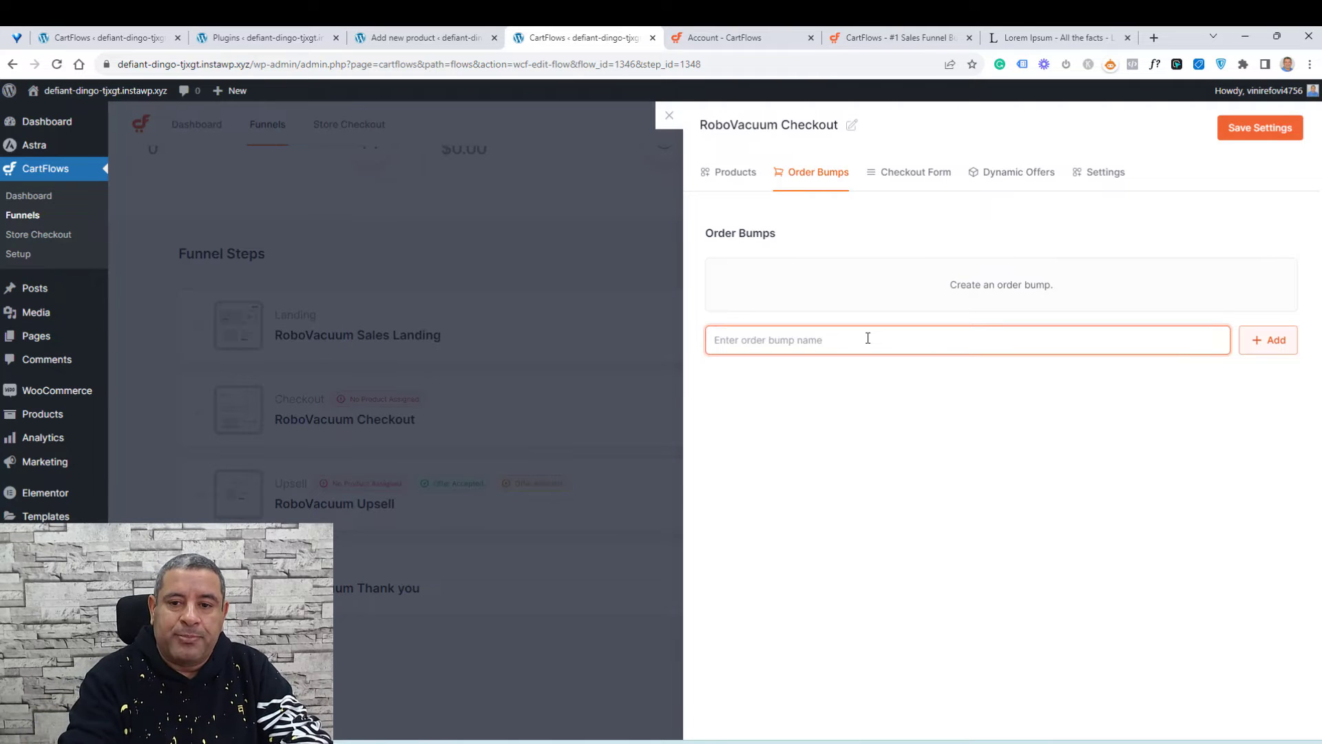
{"action": "type", "text": "Eboo"}
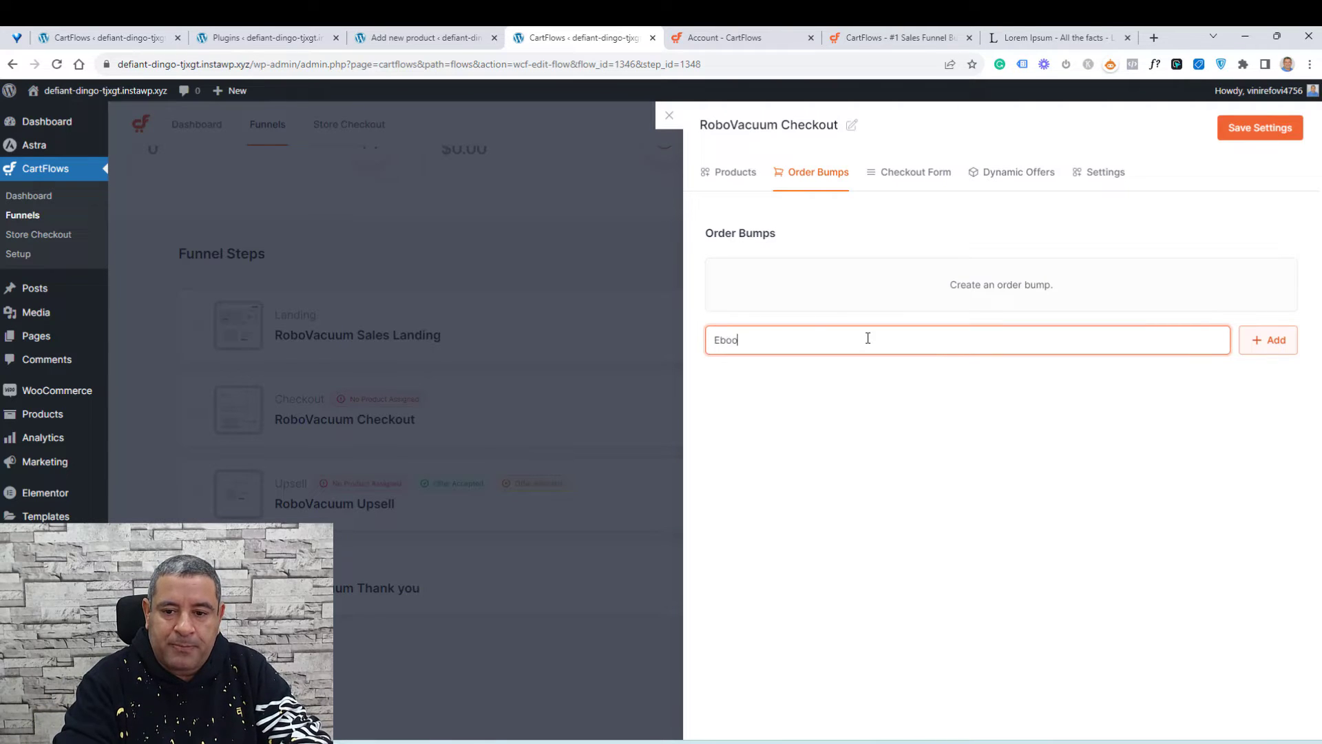
{"action": "type", "text": "k ORDE"}
{"action": "key", "text": "BackSpace"}
{"action": "key", "text": "BackSpace"}
{"action": "key", "text": "BackSpace"}
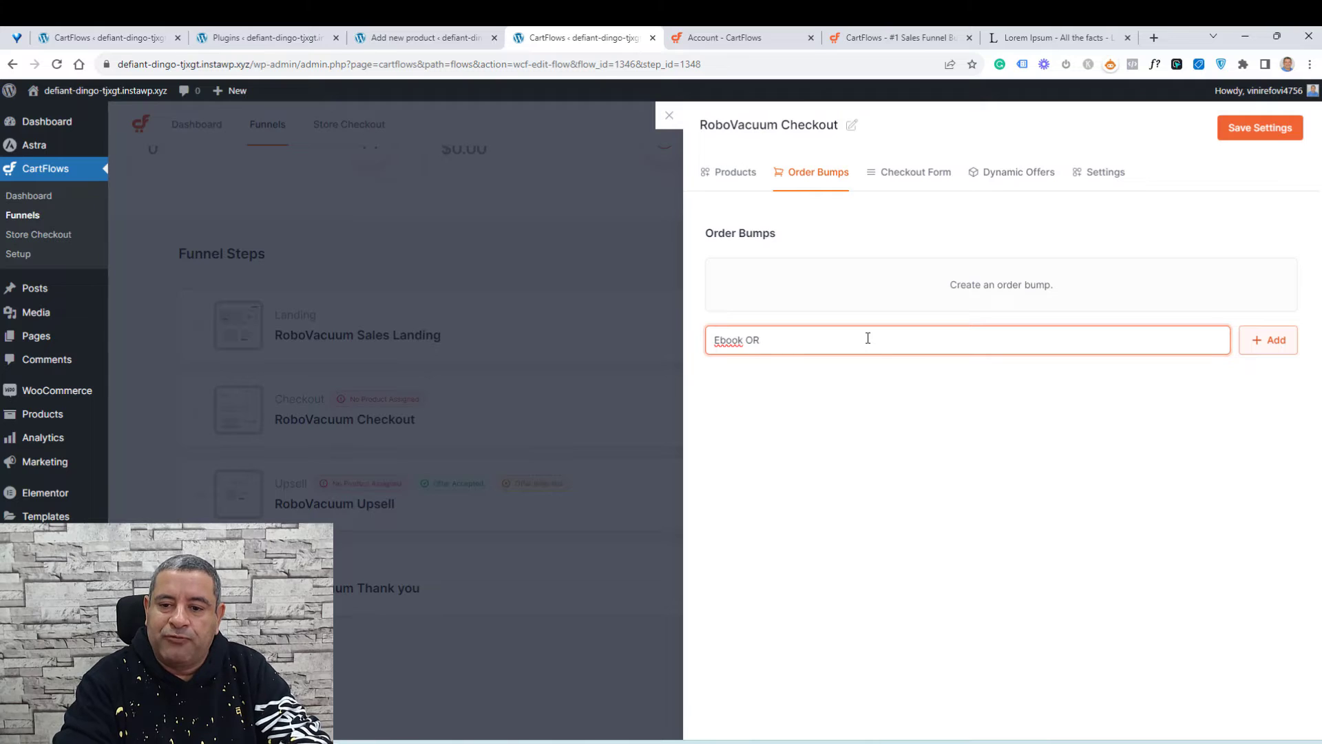
{"action": "type", "text": "ffer"}
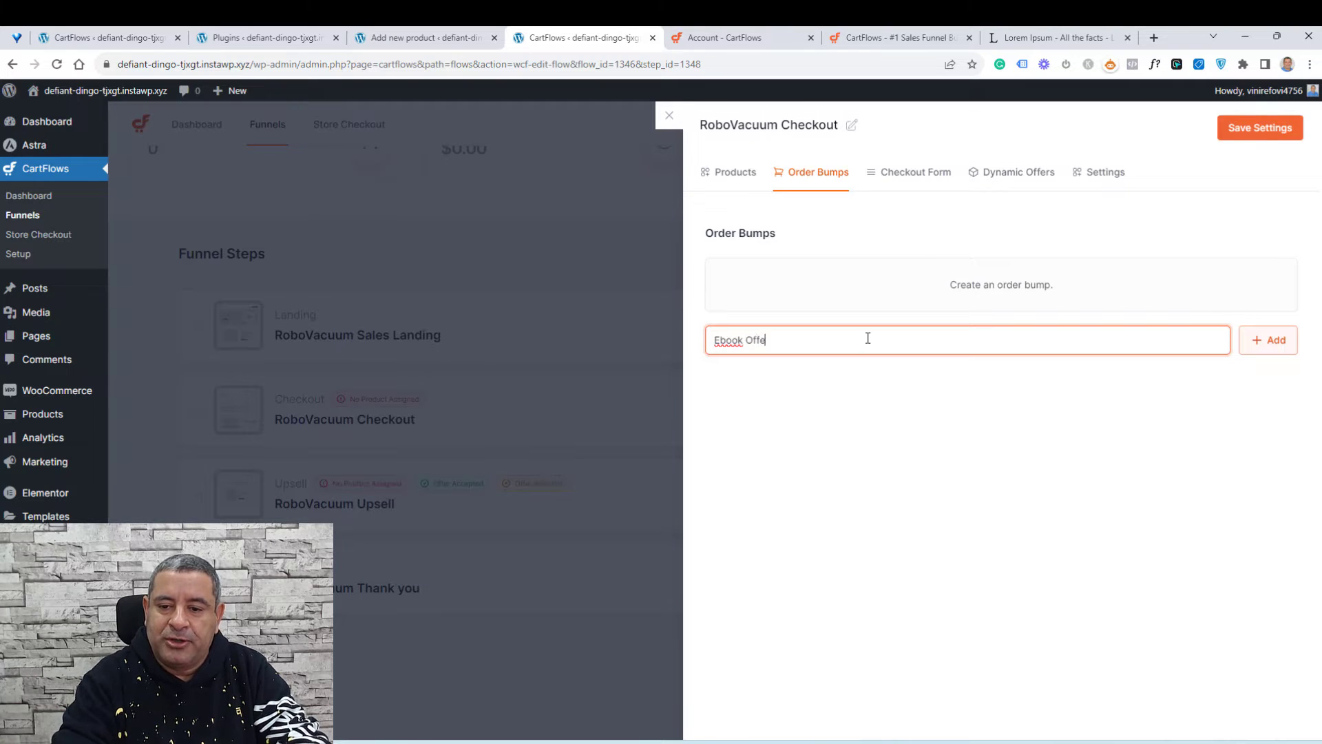
{"action": "left_click", "coordinate": [1267, 351]}
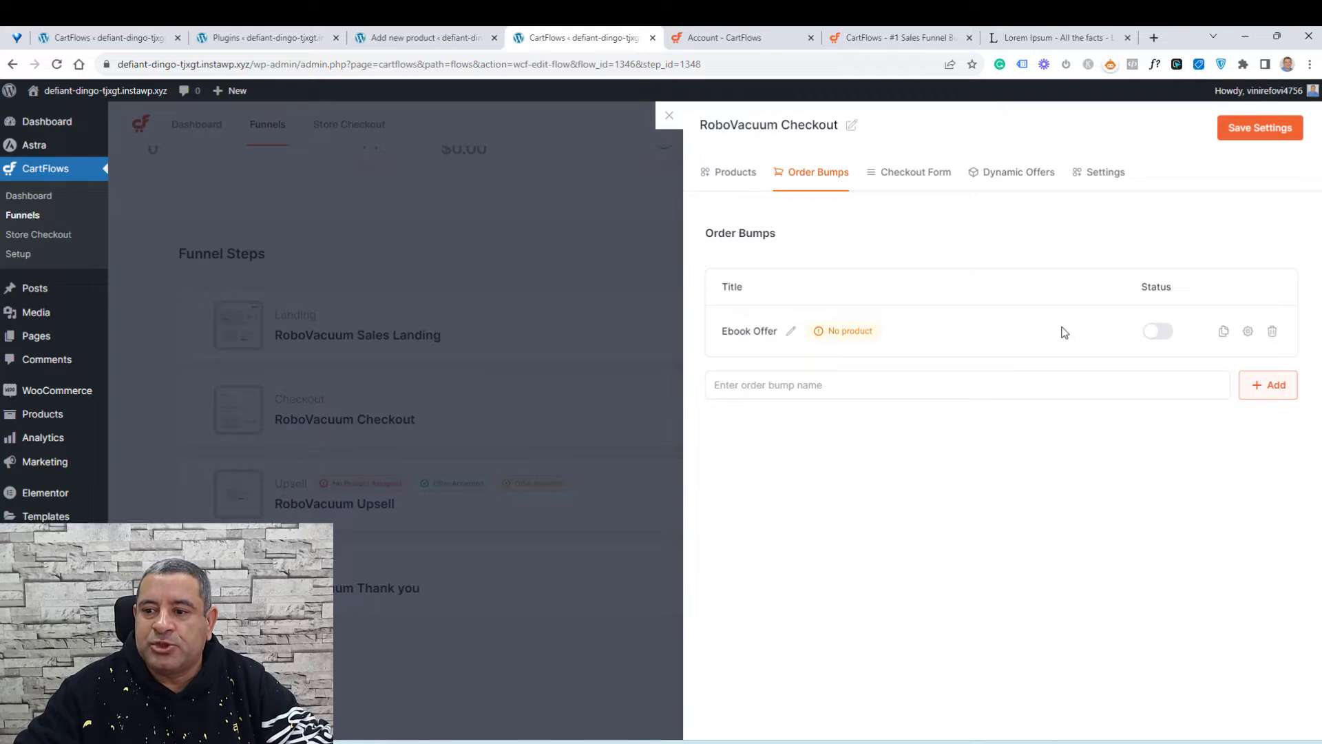
Step: Activate the Ebook Offer bump and assign the WordPress Essentials Ebook - Bump product to it
{"action": "left_click", "coordinate": [1158, 333]}
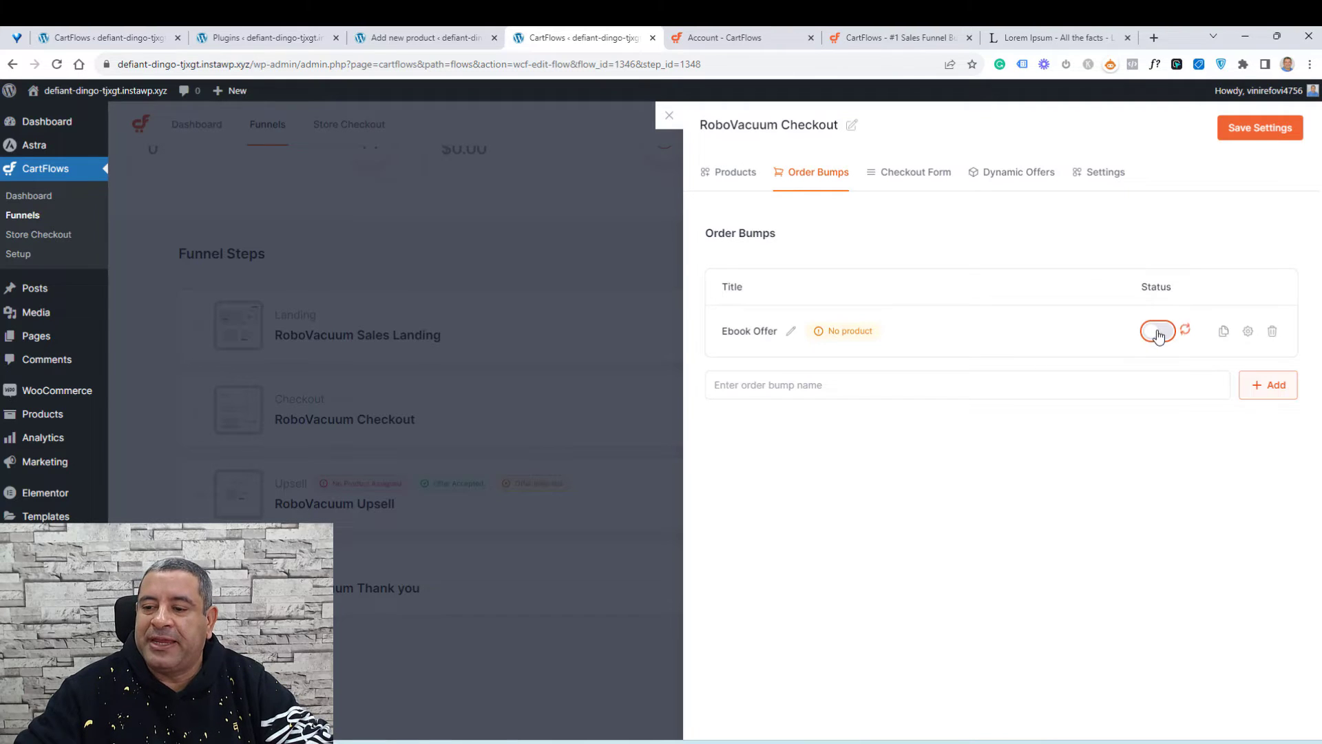
{"action": "left_click", "coordinate": [1250, 336]}
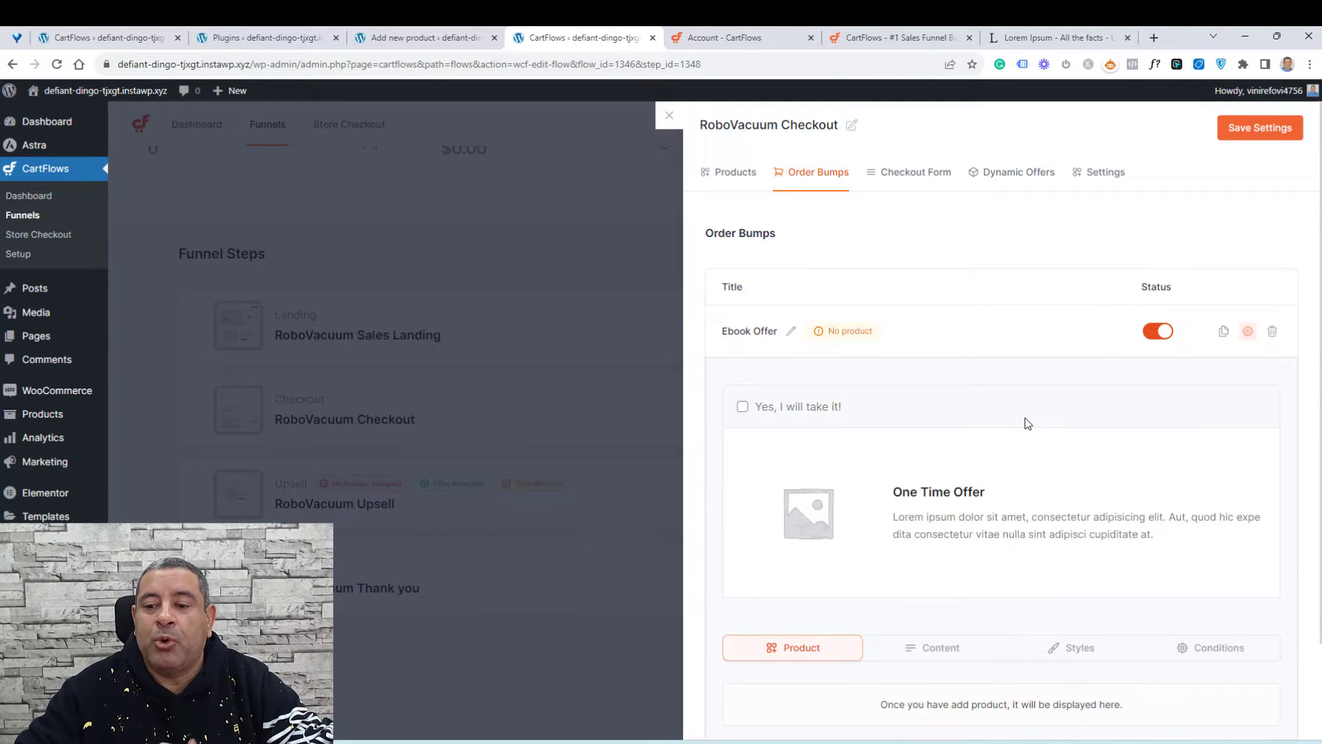
{"action": "scroll", "coordinate": [897, 478], "scroll_direction": "down", "scroll_amount": 2}
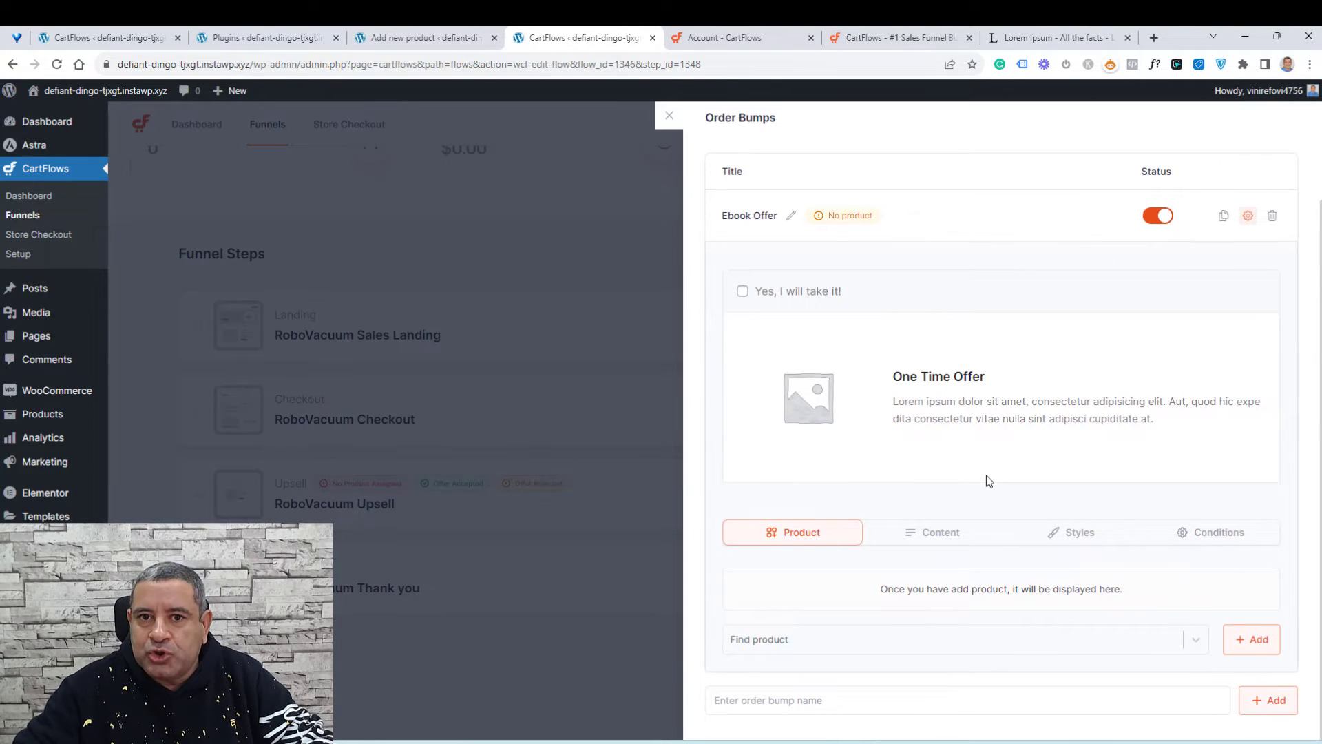
{"action": "left_click", "coordinate": [863, 639]}
{"action": "type", "text": "order"}
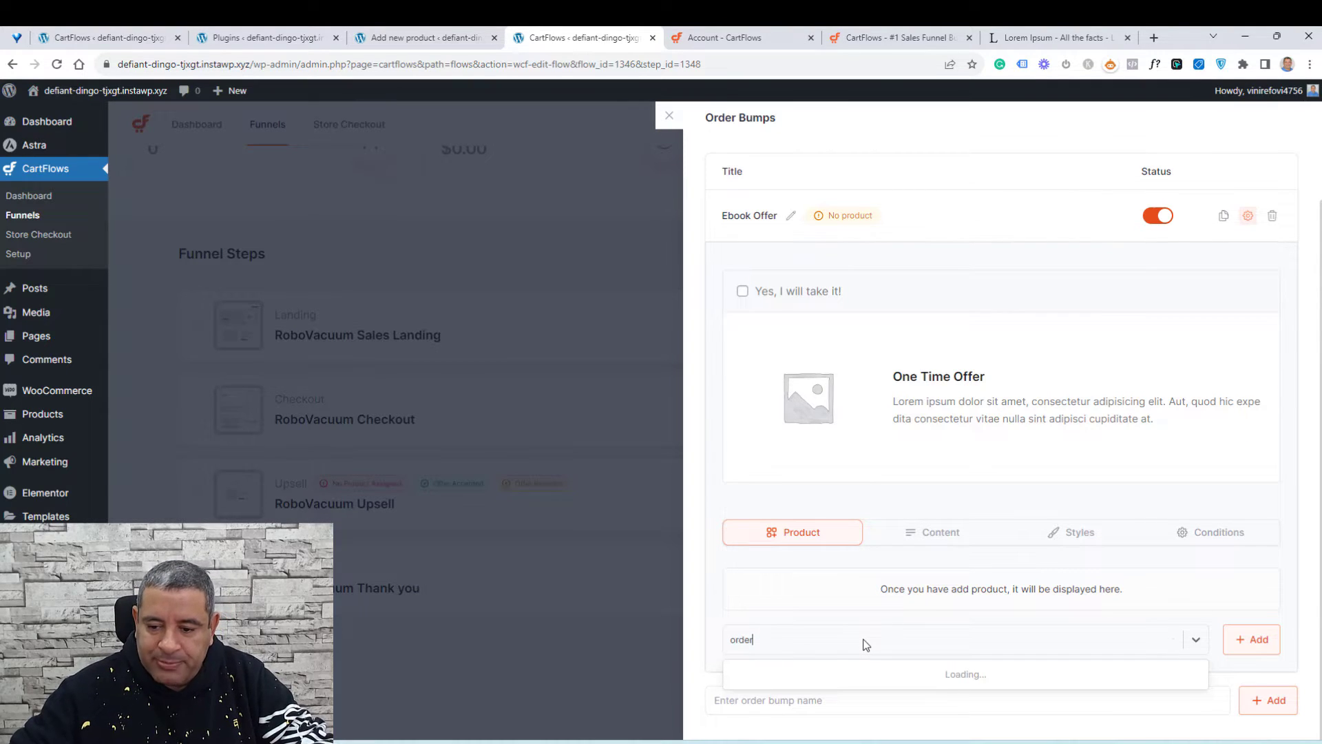
{"action": "key", "text": "ctrl+a"}
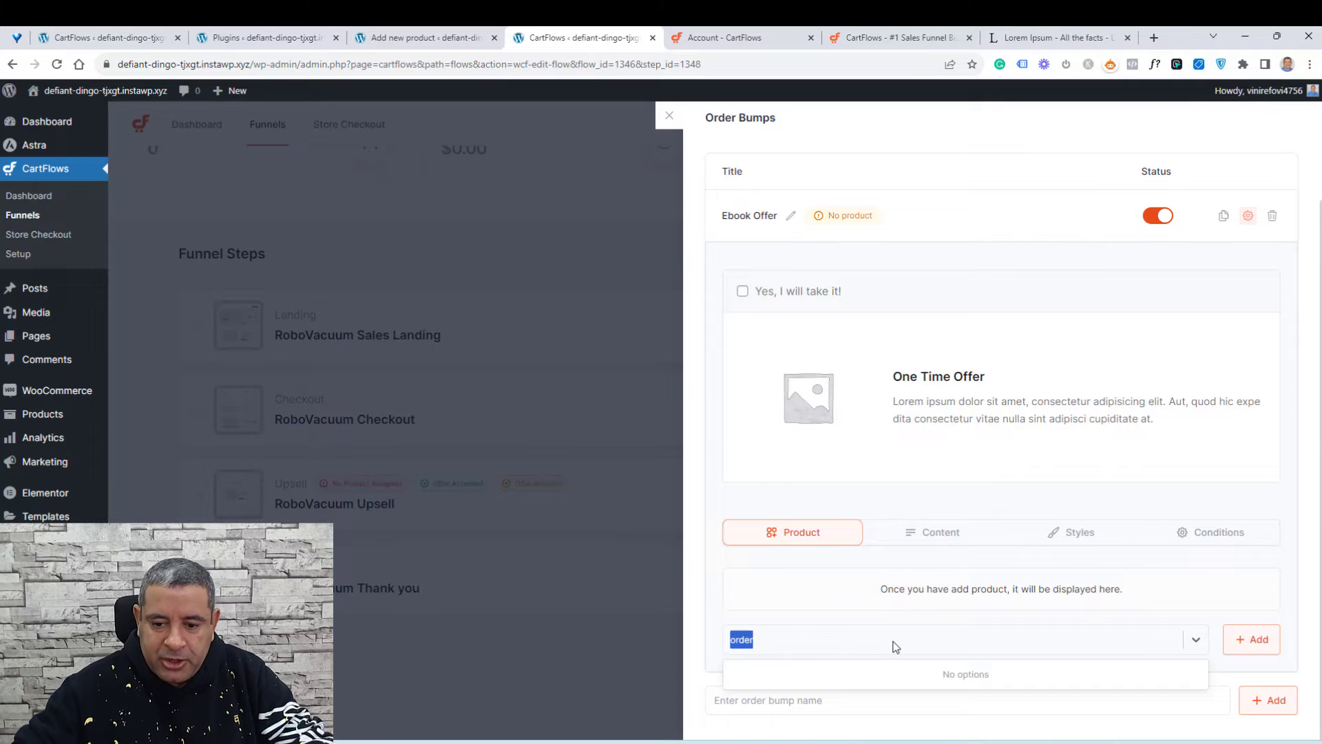
{"action": "type", "text": "ebook"}
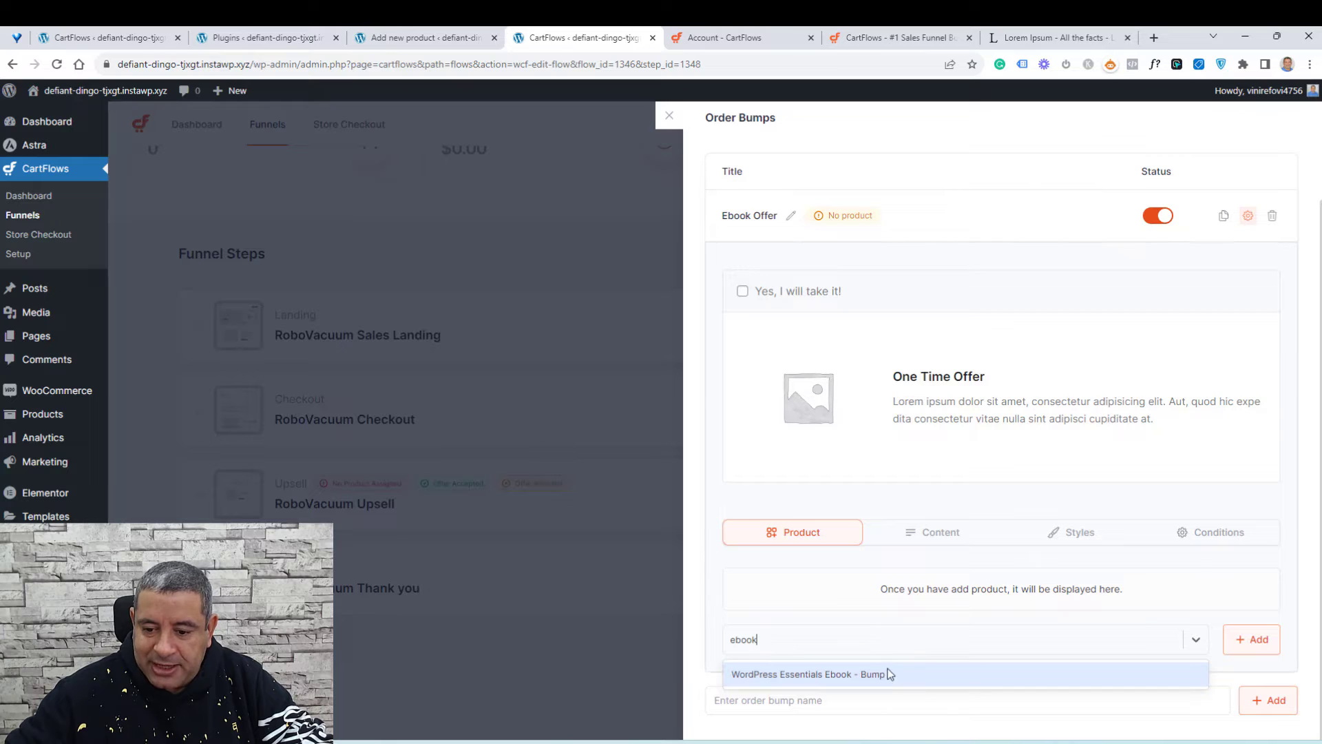
{"action": "left_click", "coordinate": [886, 675]}
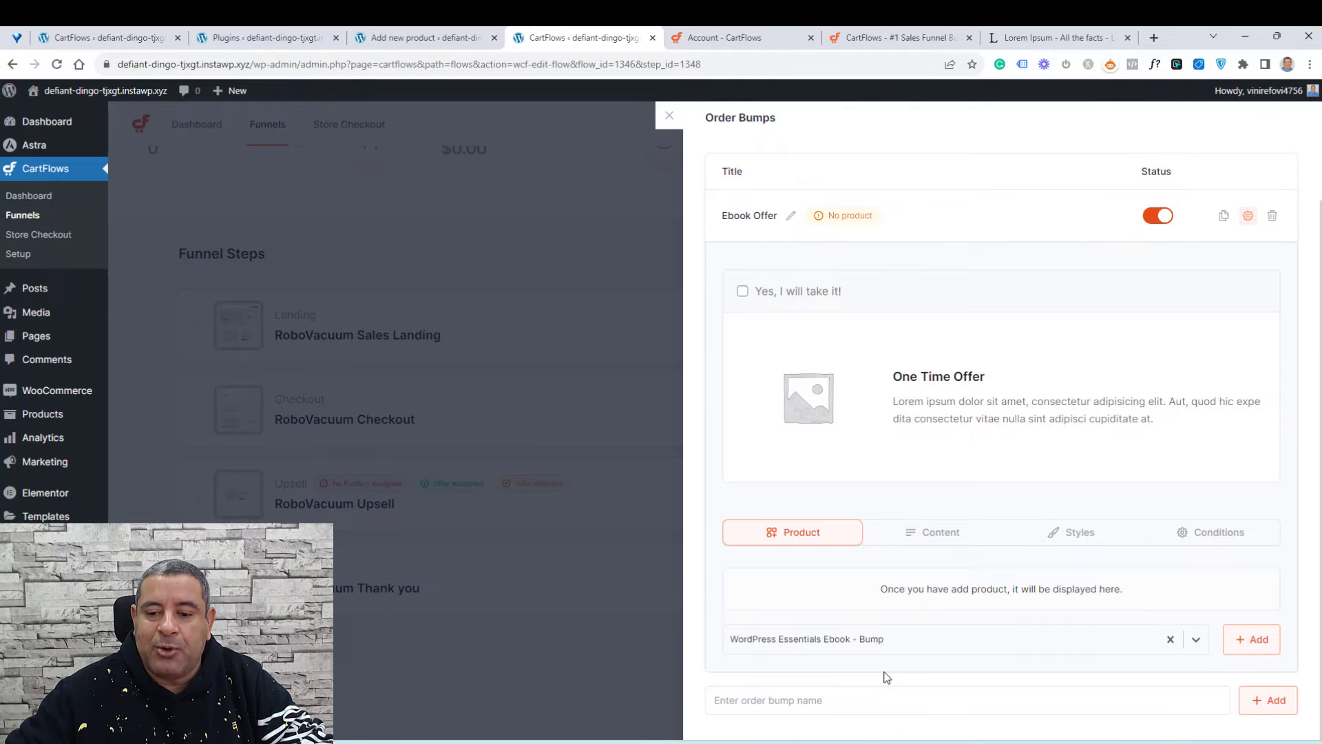
{"action": "left_click", "coordinate": [1246, 640]}
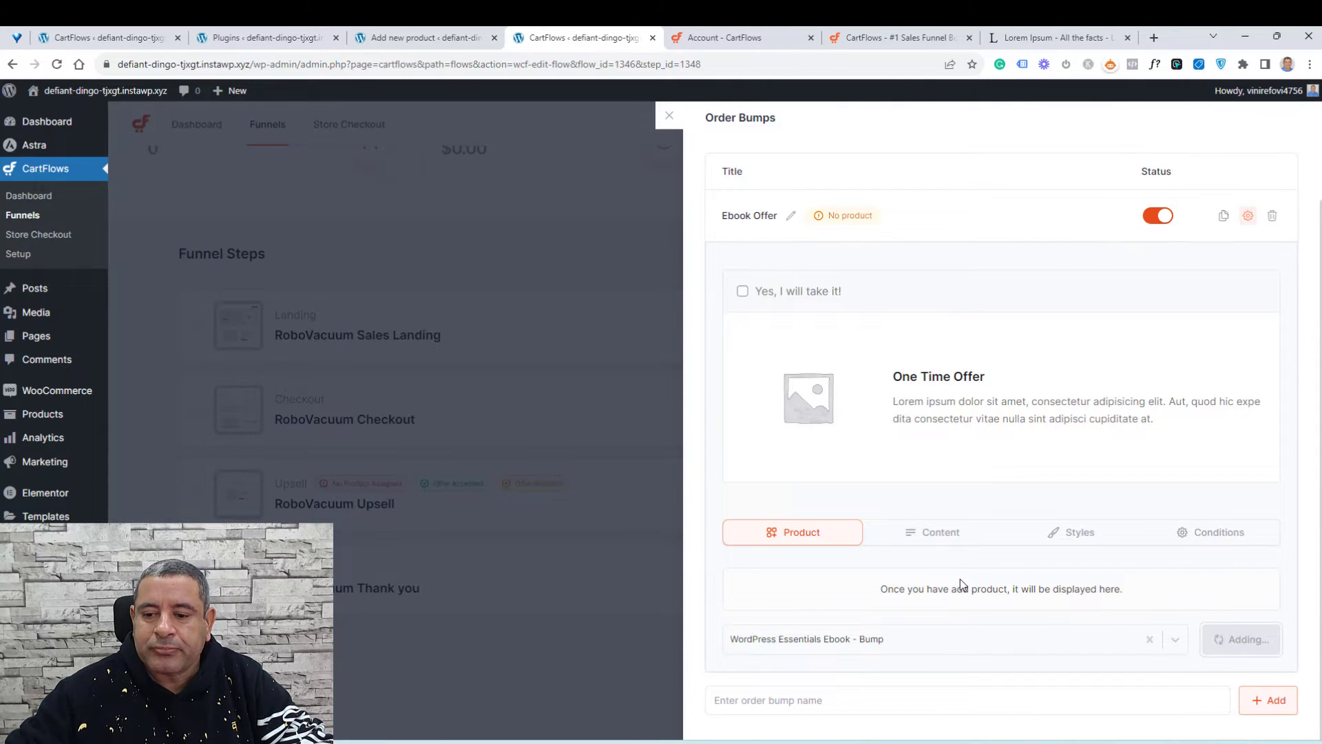
Step: Apply an 80 percent discount to the ebook bump product
{"action": "scroll", "coordinate": [963, 584], "scroll_direction": "down", "scroll_amount": 2}
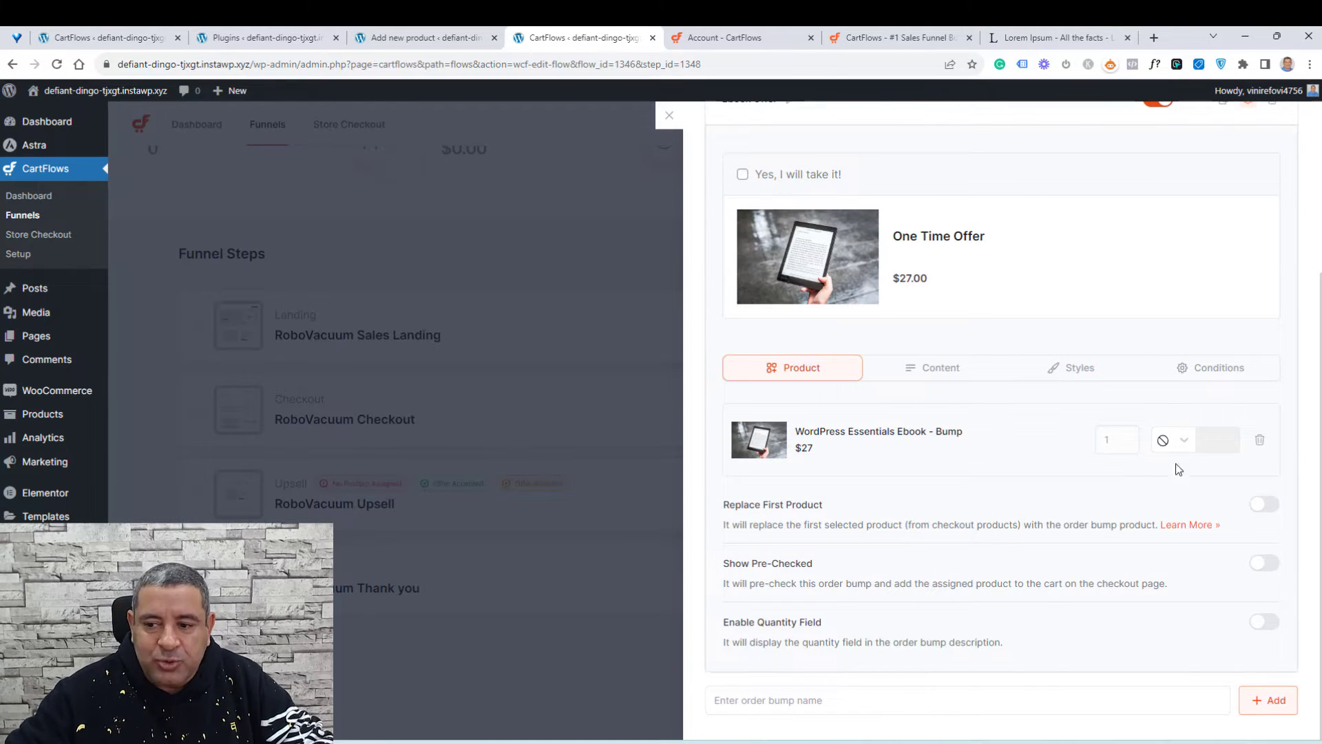
{"action": "left_click", "coordinate": [1185, 443]}
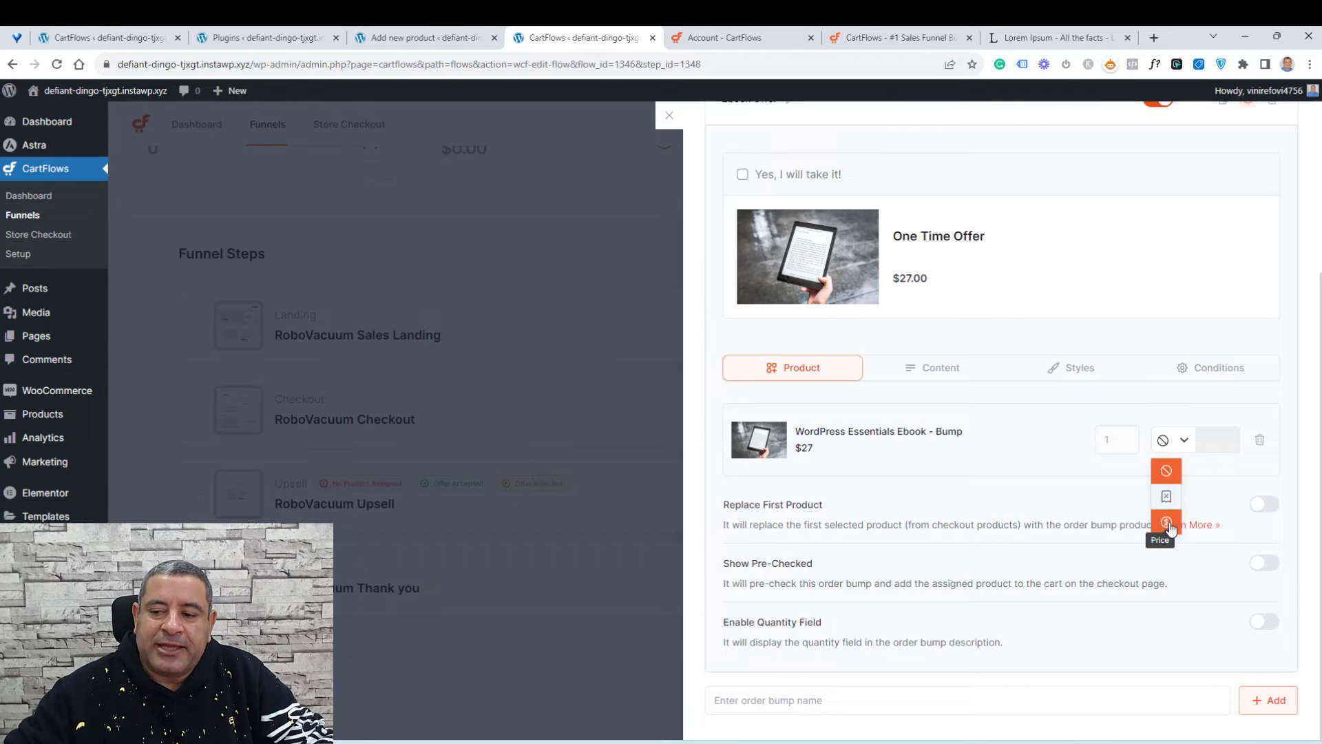
{"action": "left_click", "coordinate": [1174, 498]}
{"action": "left_click", "coordinate": [1214, 440]}
{"action": "type", "text": "80"}
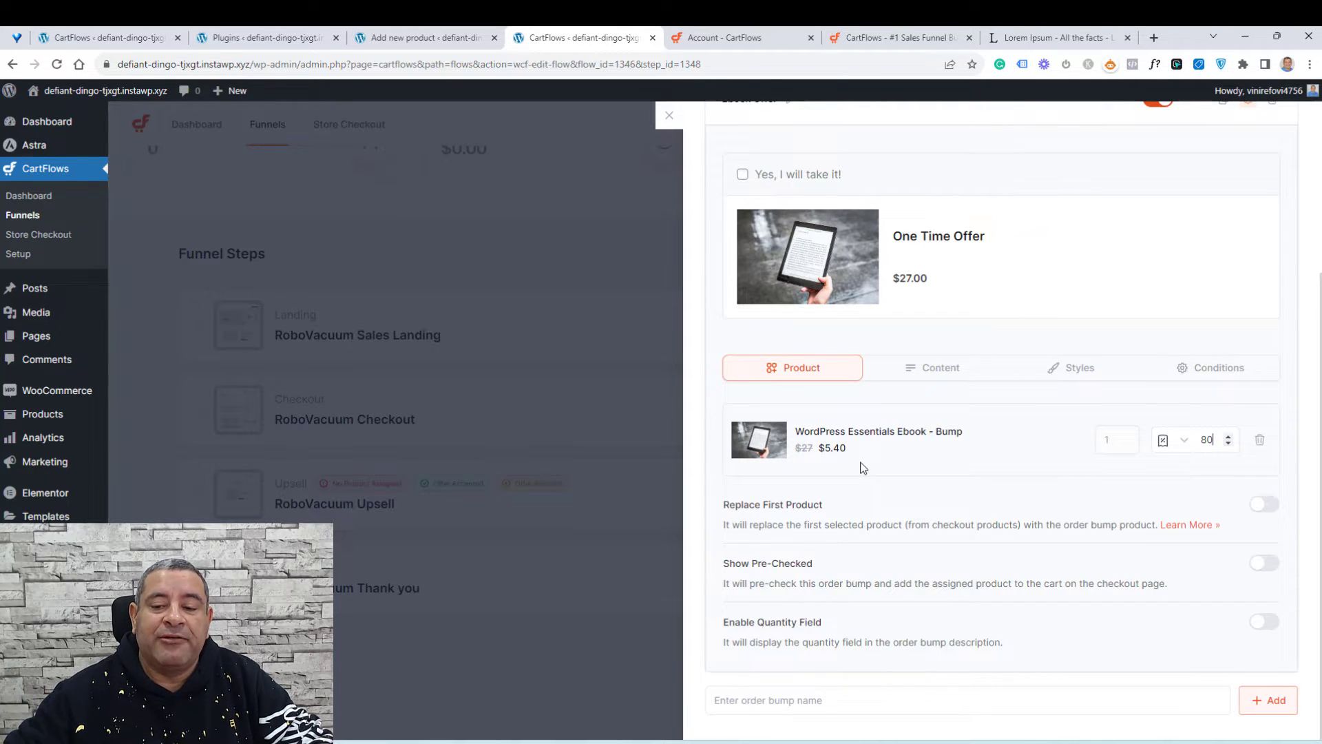
Step: Replace the order bump's description placeholder with pasted Lorem Ipsum text
{"action": "scroll", "coordinate": [925, 489], "scroll_direction": "up", "scroll_amount": 2}
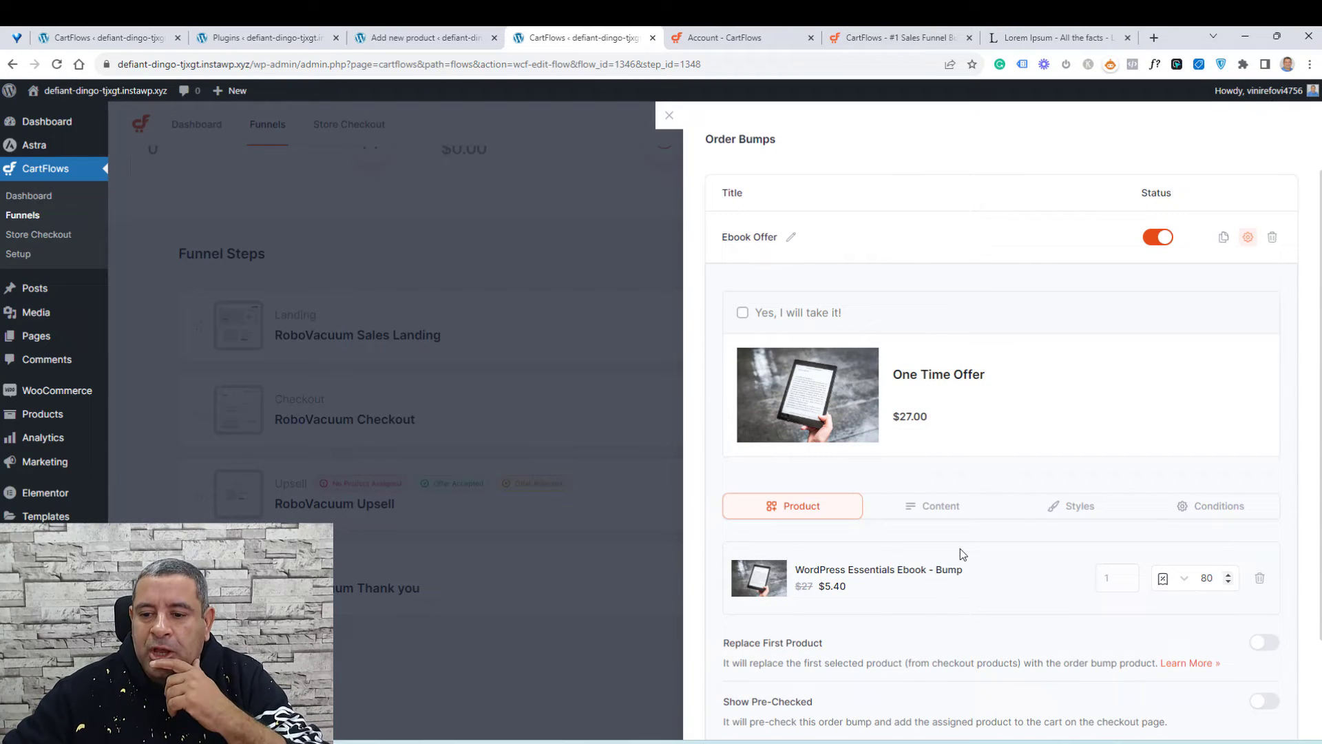
{"action": "left_click", "coordinate": [930, 513]}
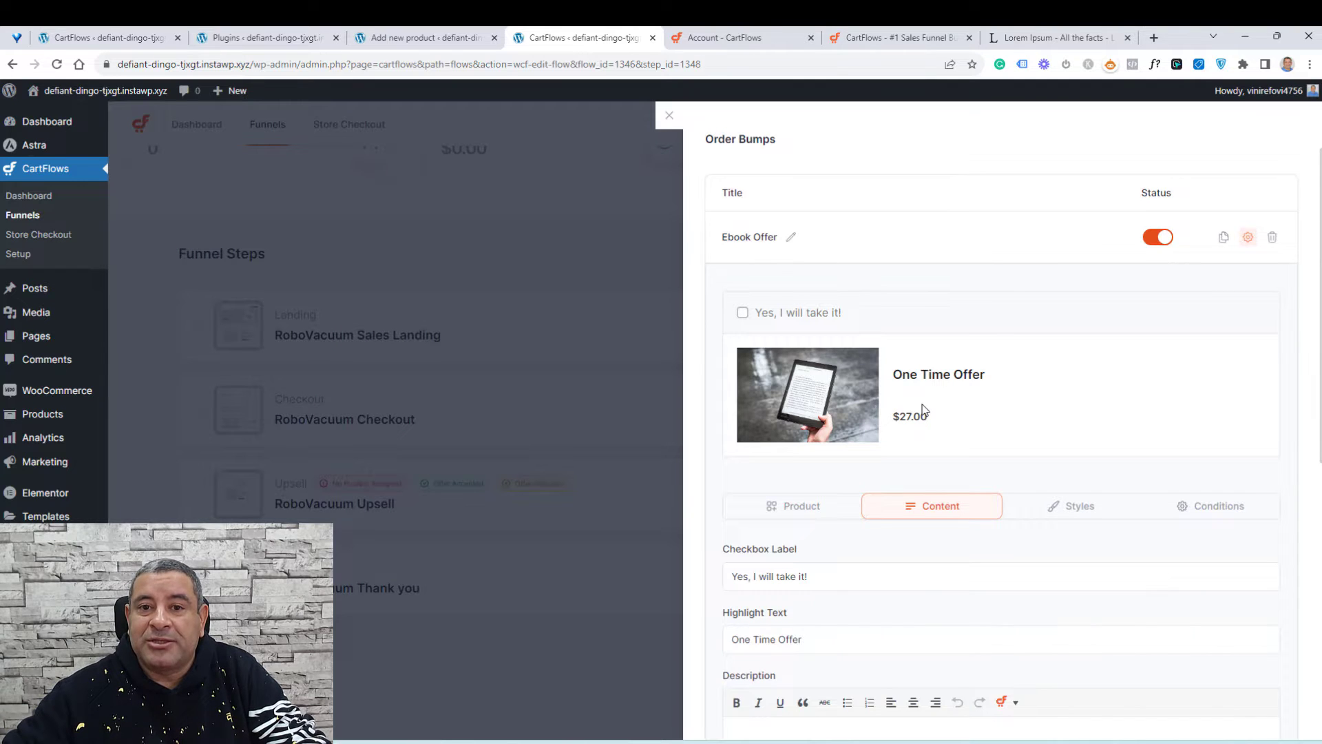
{"action": "scroll", "coordinate": [922, 412], "scroll_direction": "down", "scroll_amount": 2}
{"action": "left_click", "coordinate": [800, 600]}
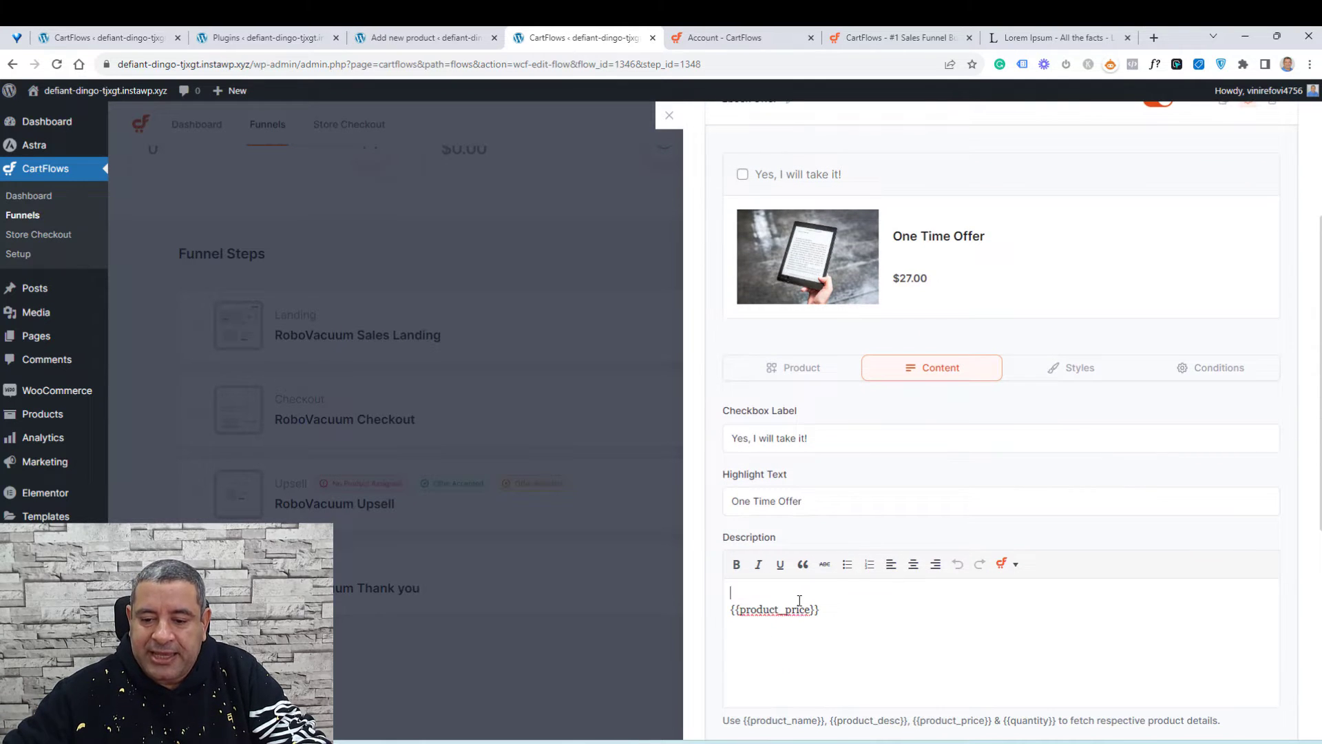
{"action": "triple_click", "coordinate": [800, 610]}
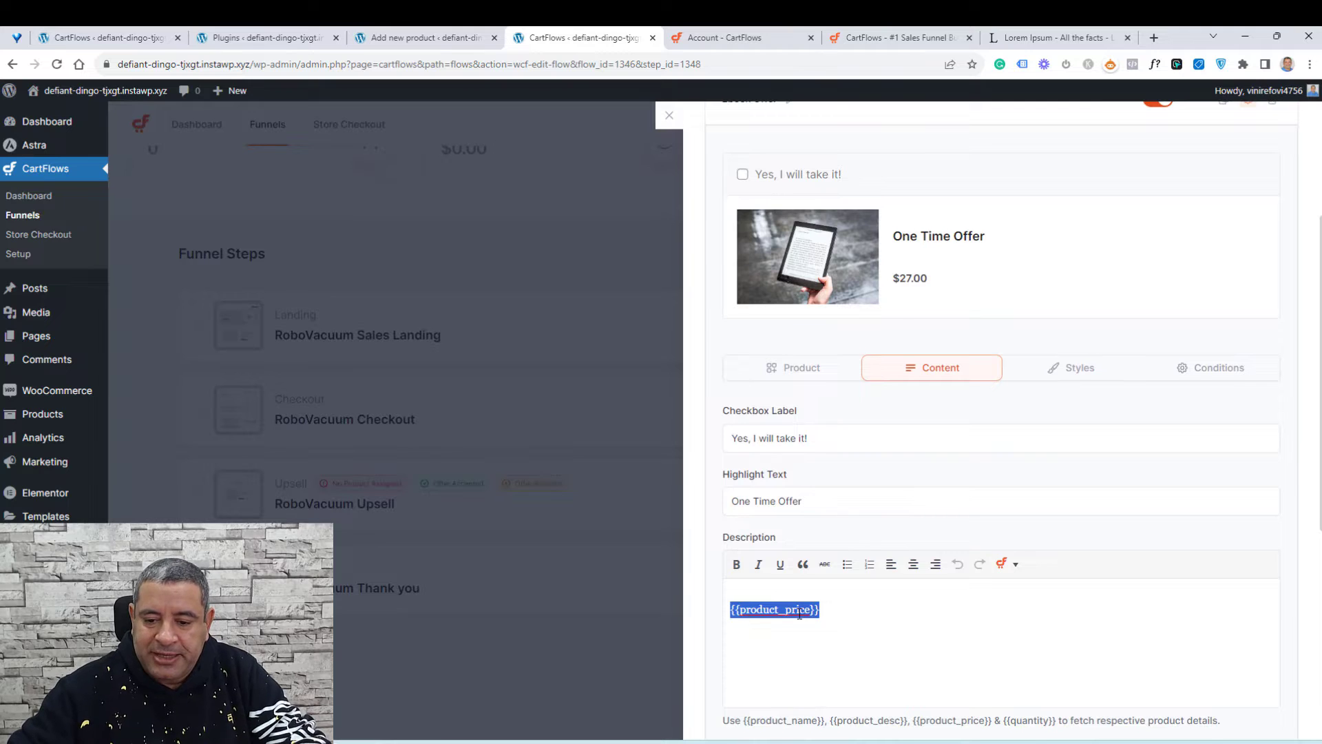
{"action": "type", "text": "It is a long established fact that a reader will be distracted by the readable content of a page when looking at its layout. The point of using Lorem Ipsum is that it has a more-or-less normal distribution of letters, as opposed to using 'Content here, content here', making it look like readable English"}
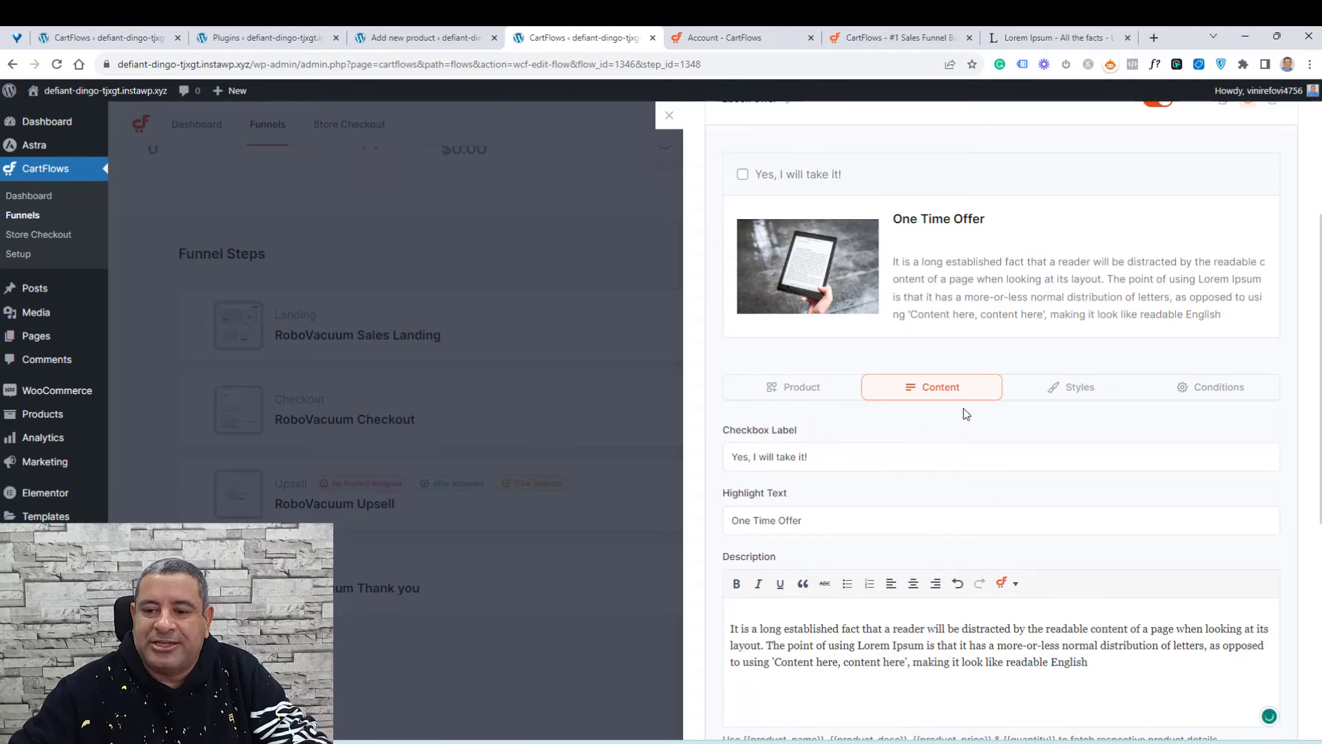
Step: Change the order bump's highlight text to One Time Offer for $5.9 ONLY
{"action": "left_click", "coordinate": [827, 518]}
{"action": "type", "text": "for "}
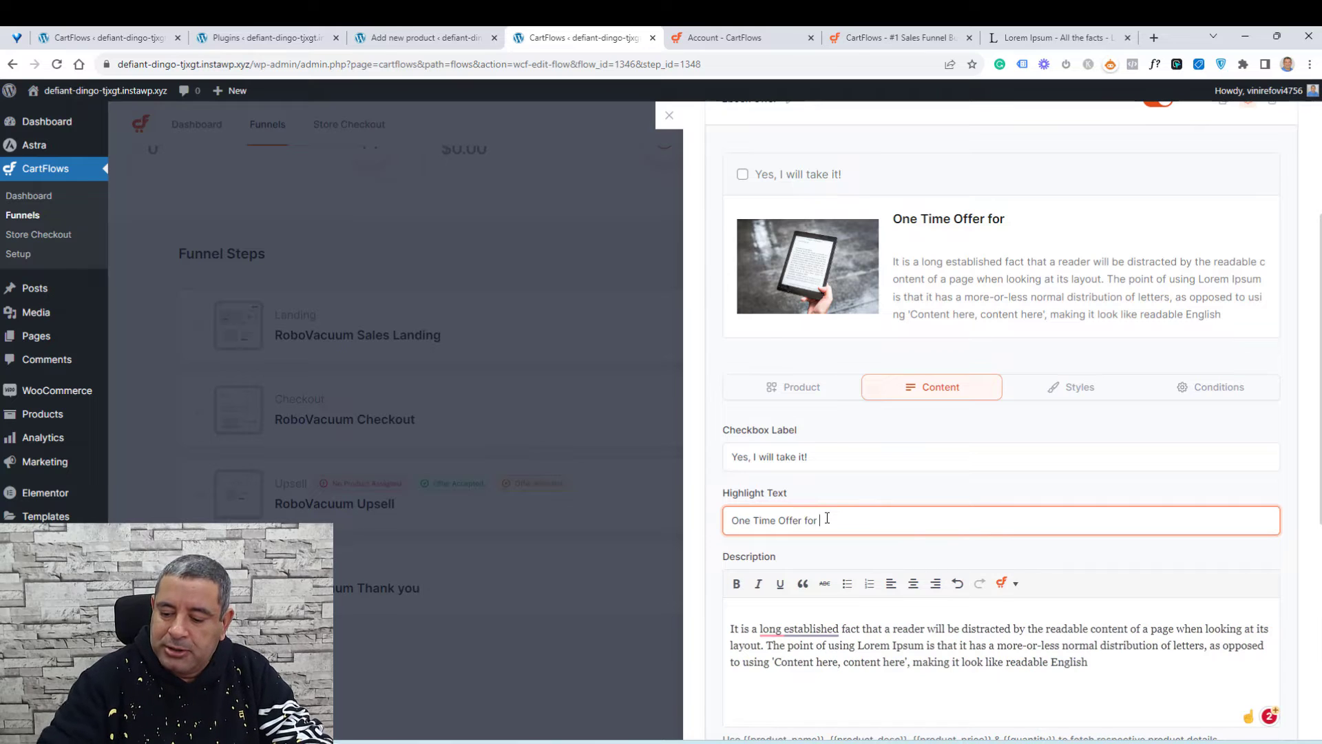
{"action": "type", "text": "5.9"}
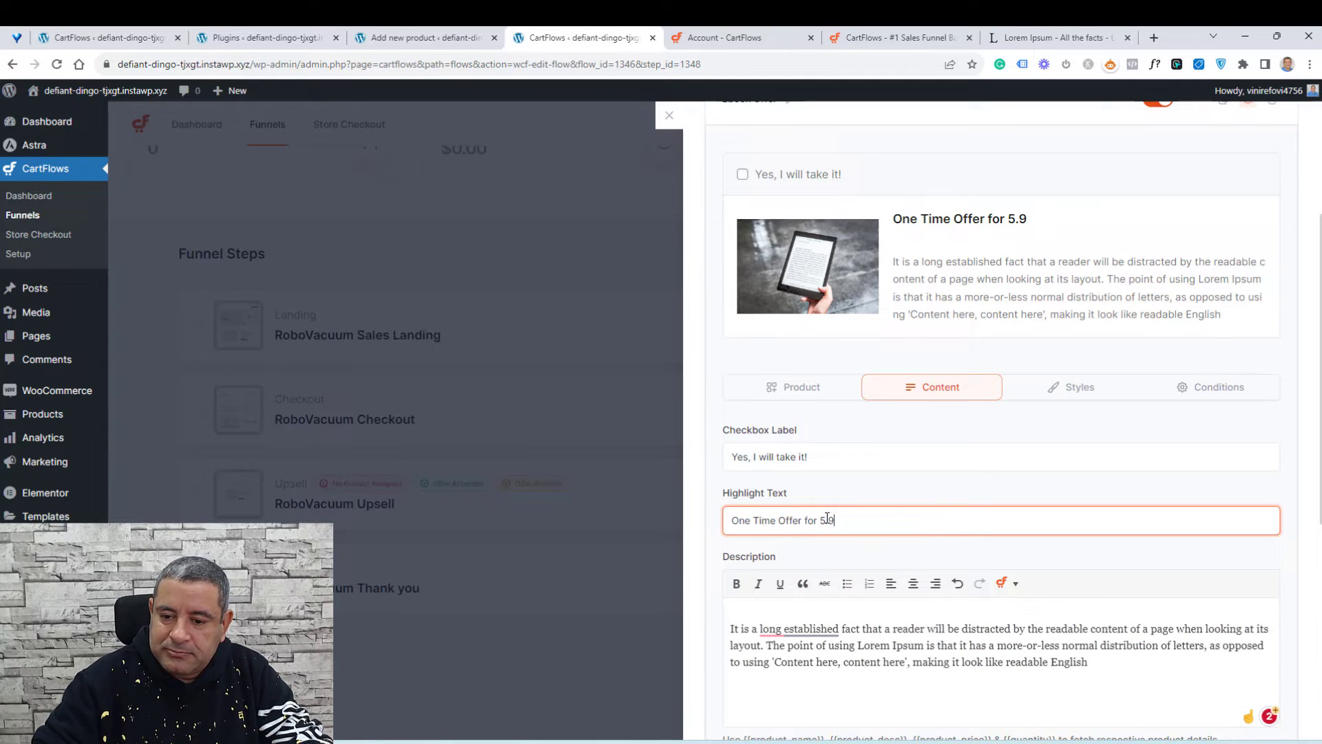
{"action": "type", "text": " ONLY"}
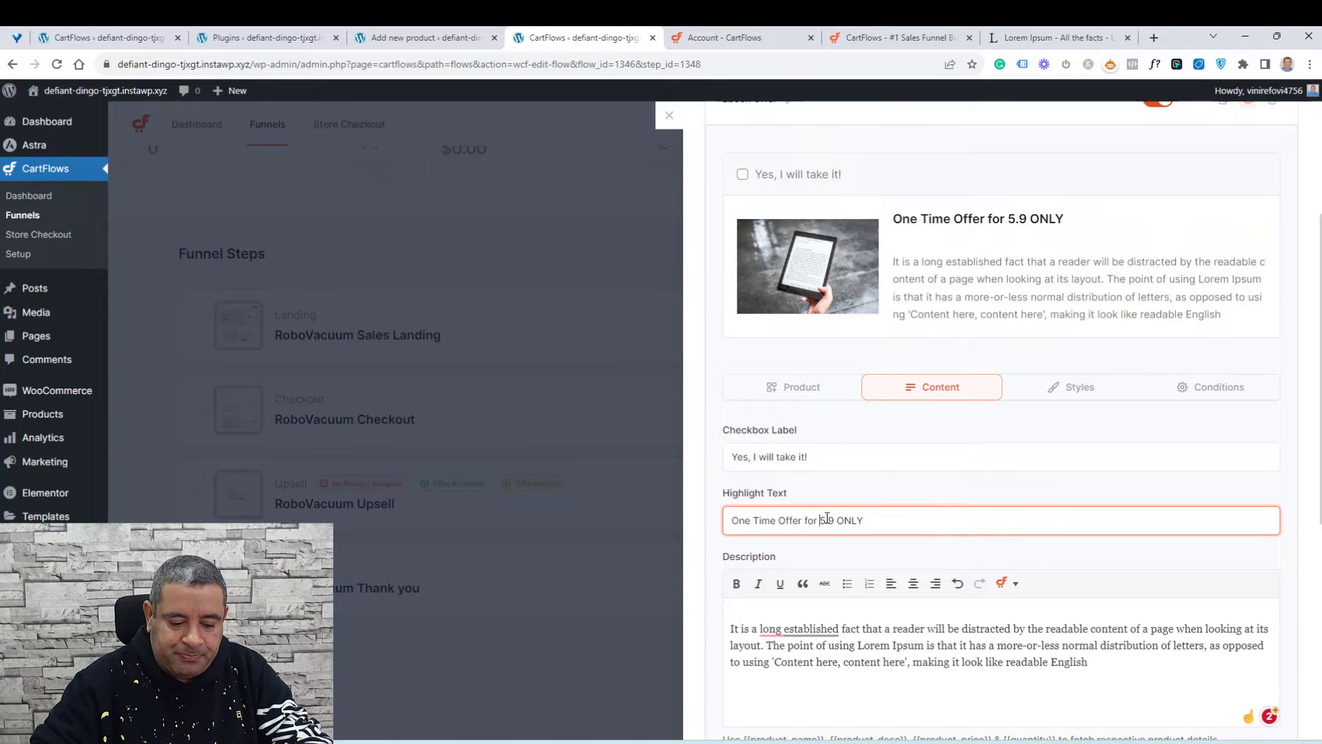
{"action": "left_click", "coordinate": [827, 520]}
{"action": "type", "text": "$"}
Step: Set the order bump skin to Style 4
{"action": "left_click", "coordinate": [1075, 389]}
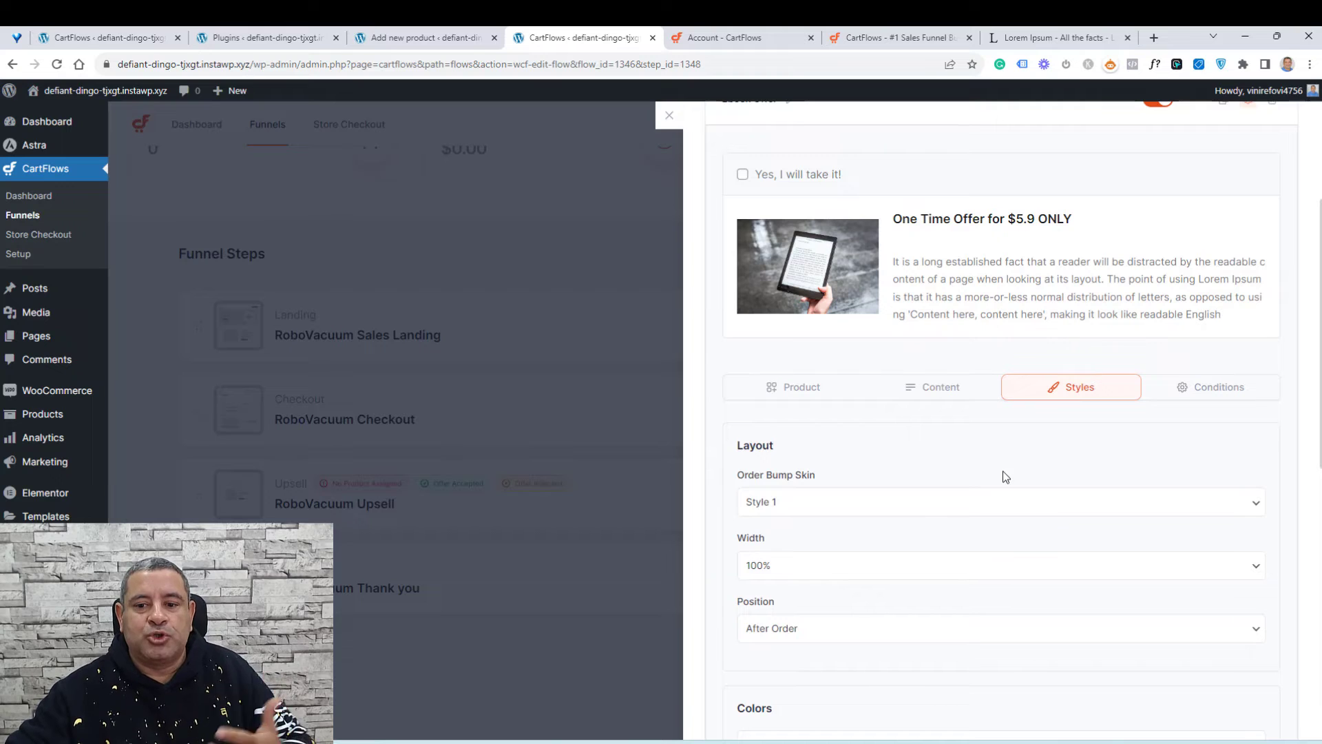
{"action": "left_click", "coordinate": [965, 502]}
{"action": "left_click", "coordinate": [927, 563]}
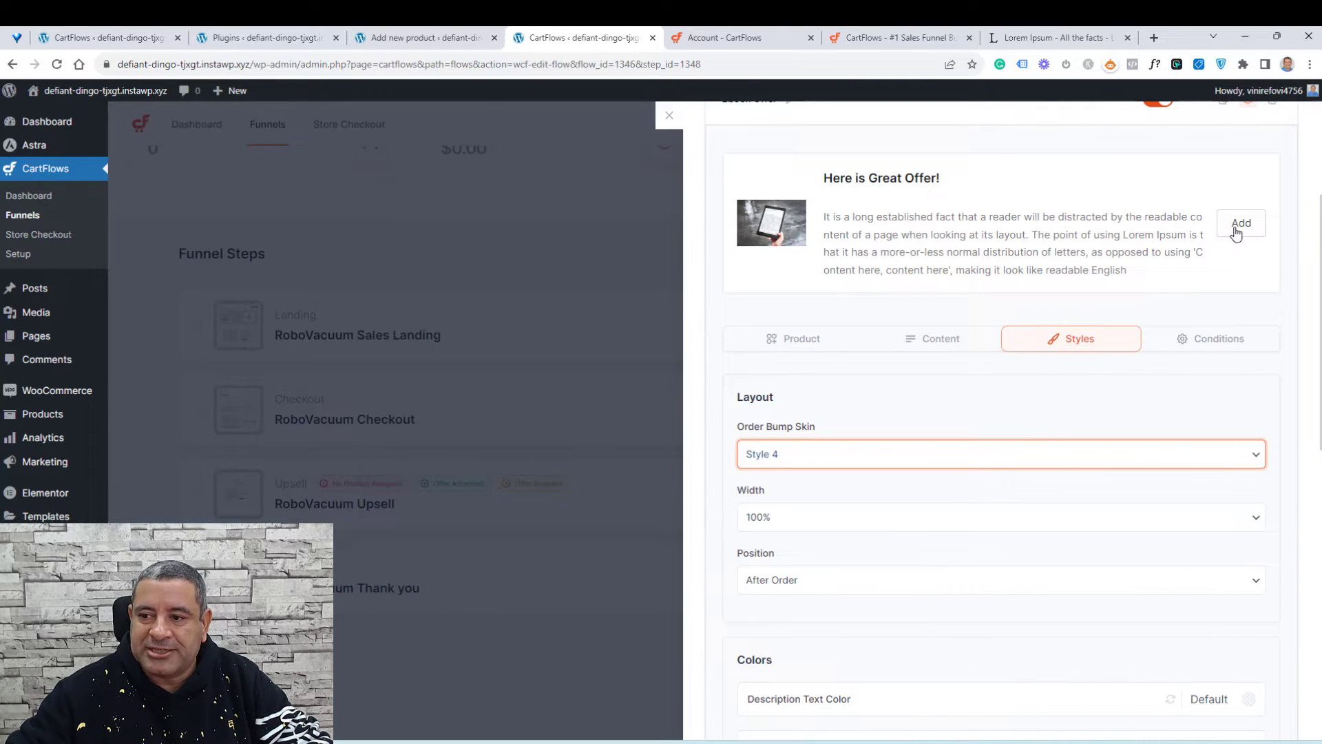
Step: Switch the order bump skin to Style 3 and save the checkout settings
{"action": "left_click", "coordinate": [899, 457]}
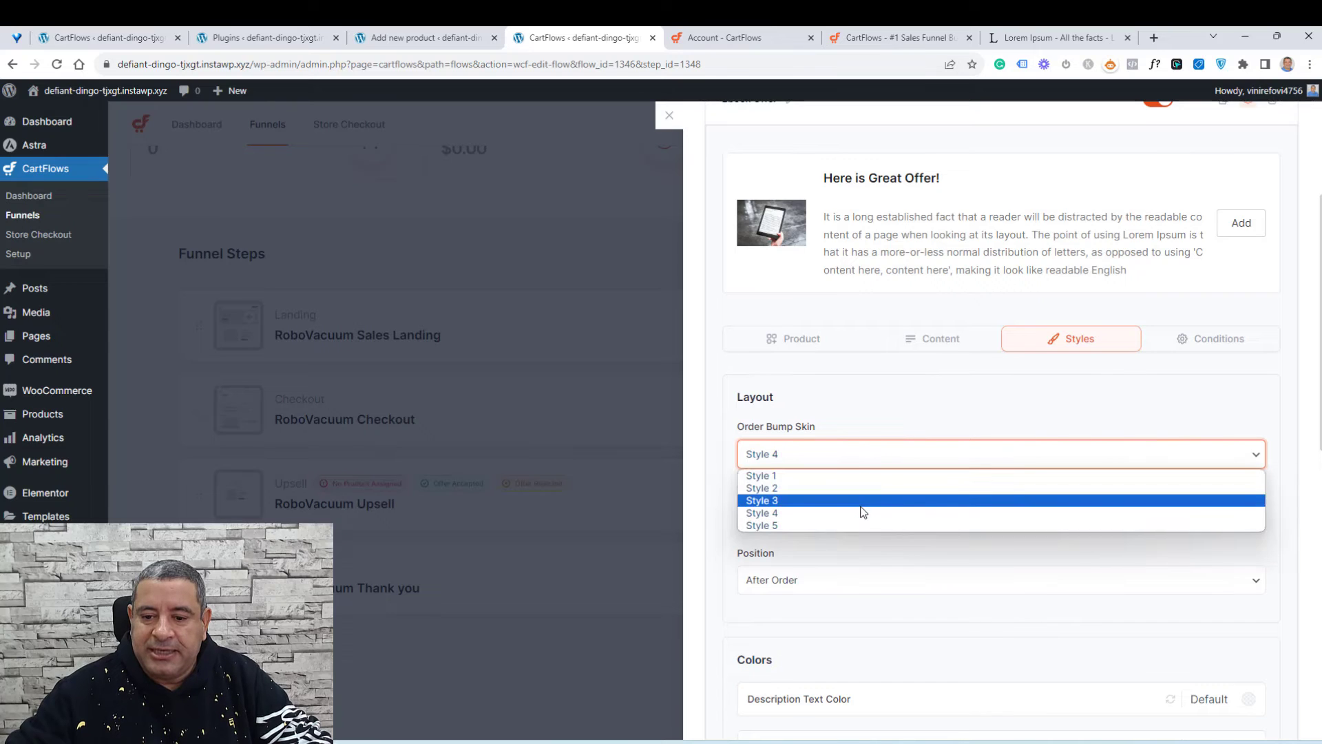
{"action": "left_click", "coordinate": [863, 510]}
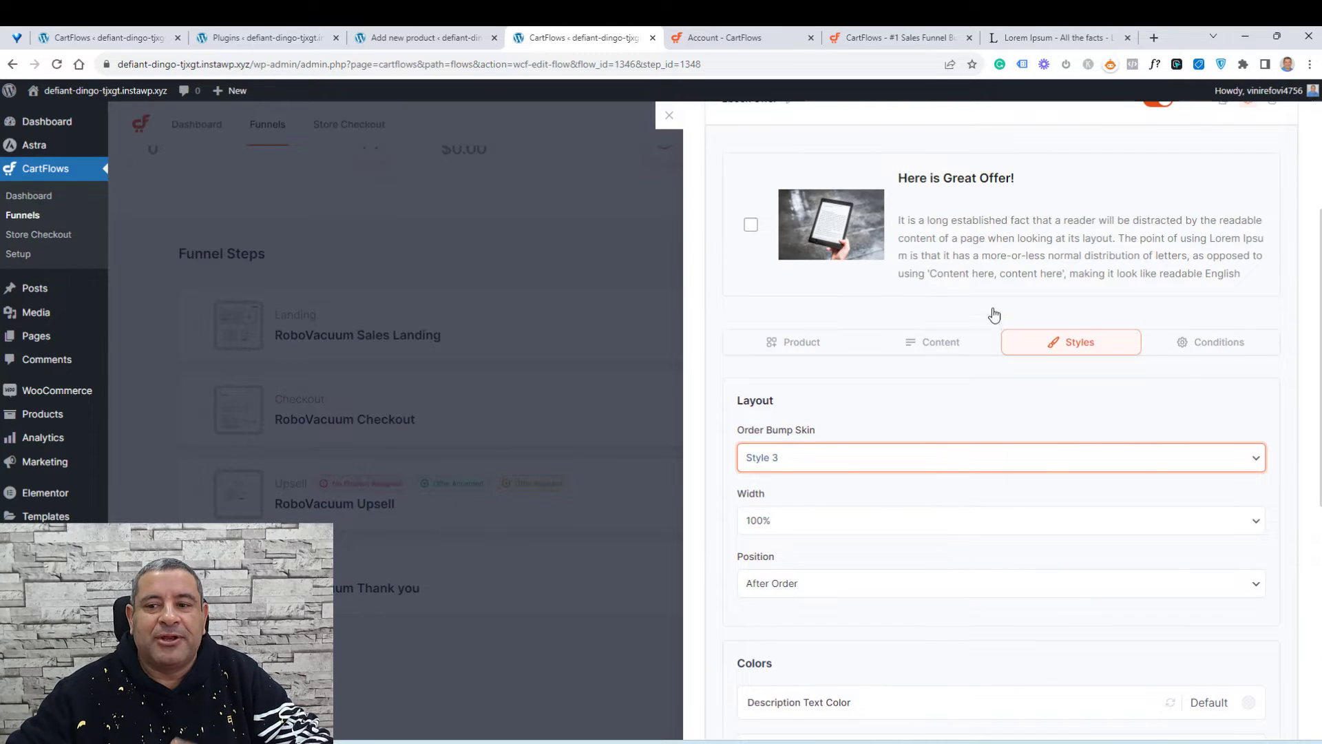
{"action": "scroll", "coordinate": [962, 428], "scroll_direction": "up", "scroll_amount": 3}
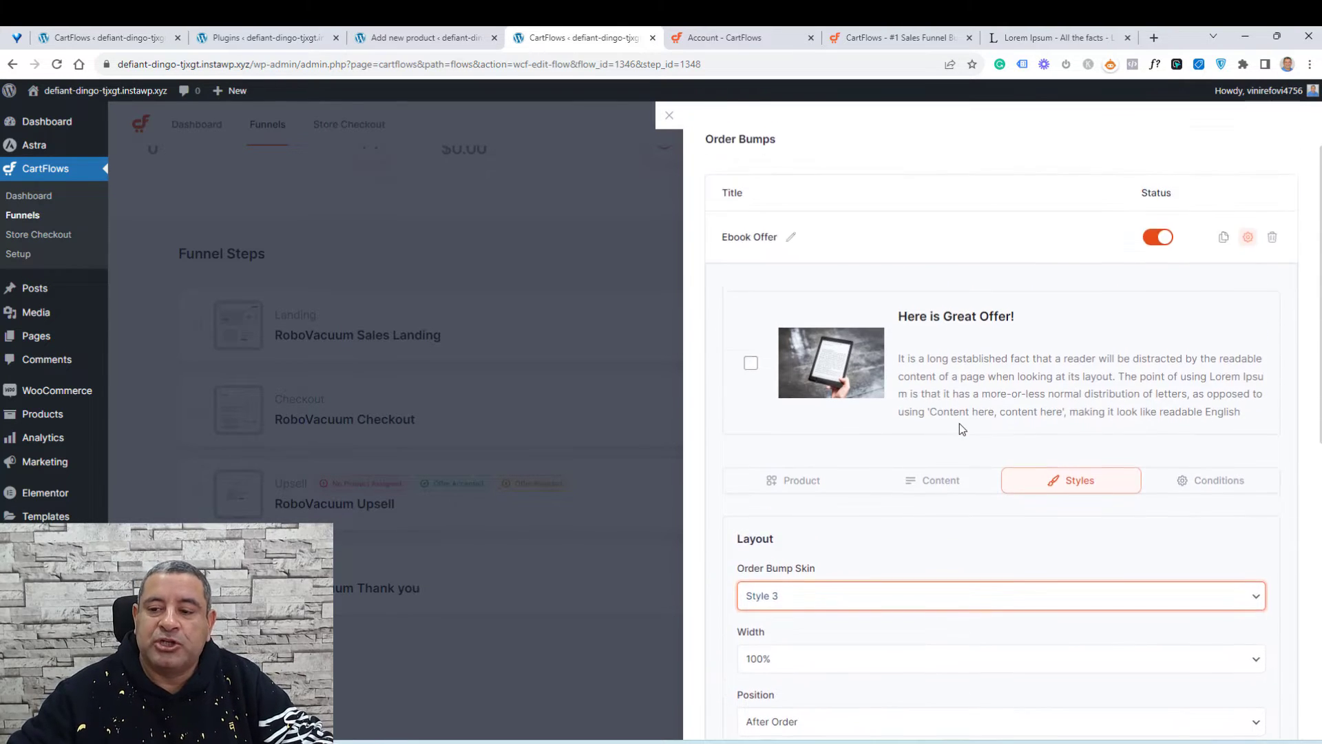
{"action": "scroll", "coordinate": [962, 429], "scroll_direction": "down", "scroll_amount": 1}
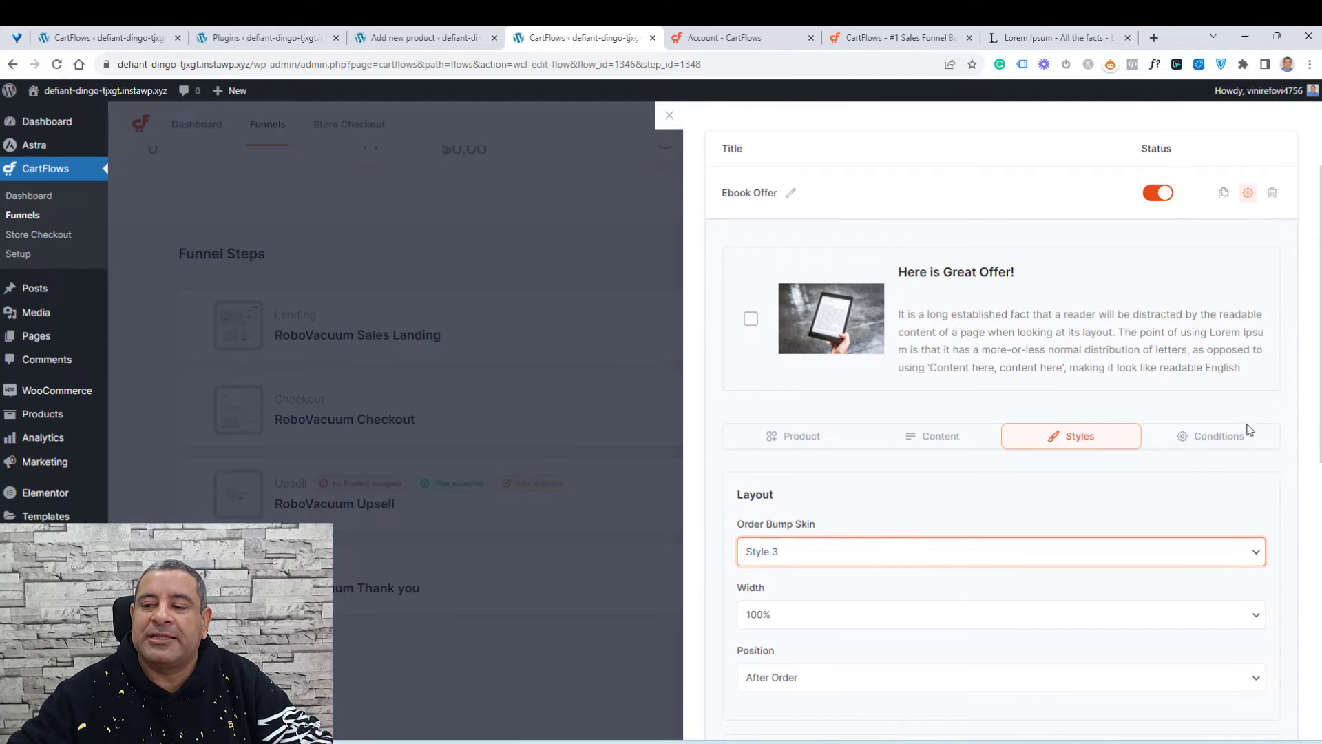
{"action": "scroll", "coordinate": [1189, 427], "scroll_direction": "up", "scroll_amount": 1}
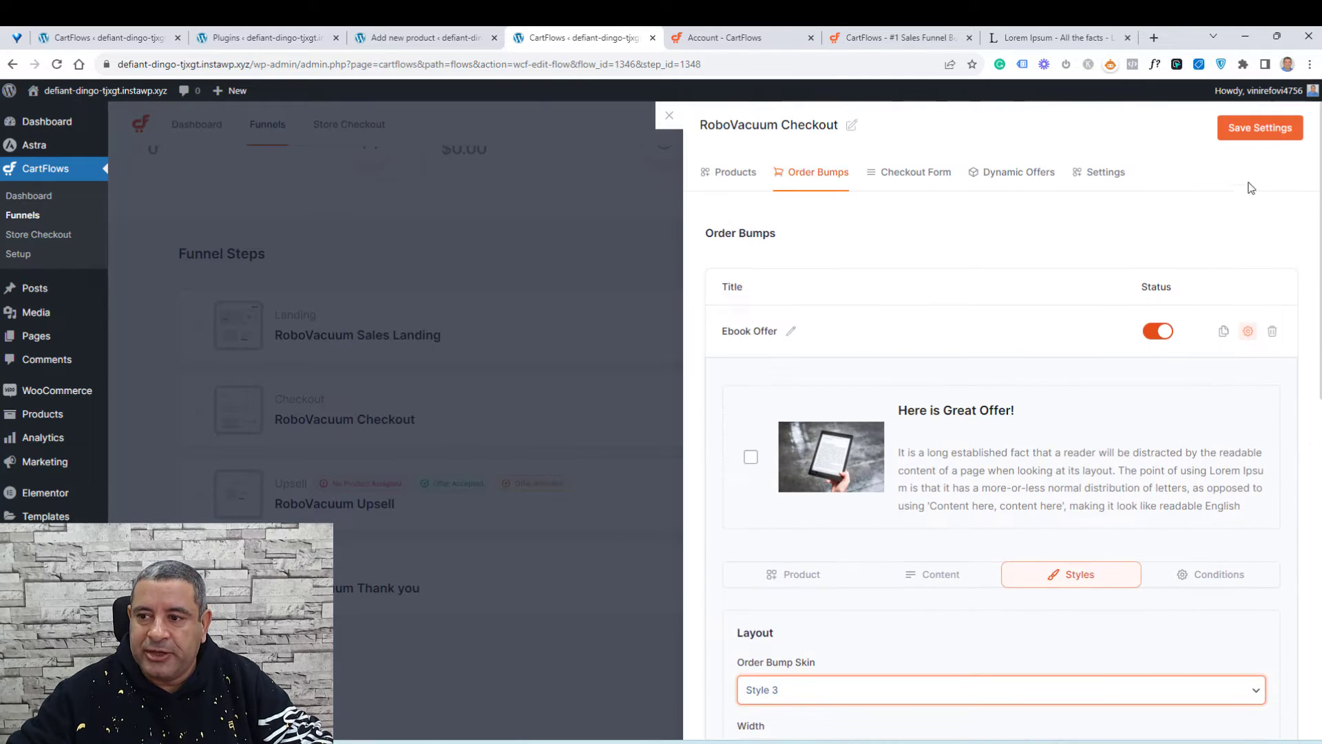
{"action": "left_click", "coordinate": [1255, 137]}
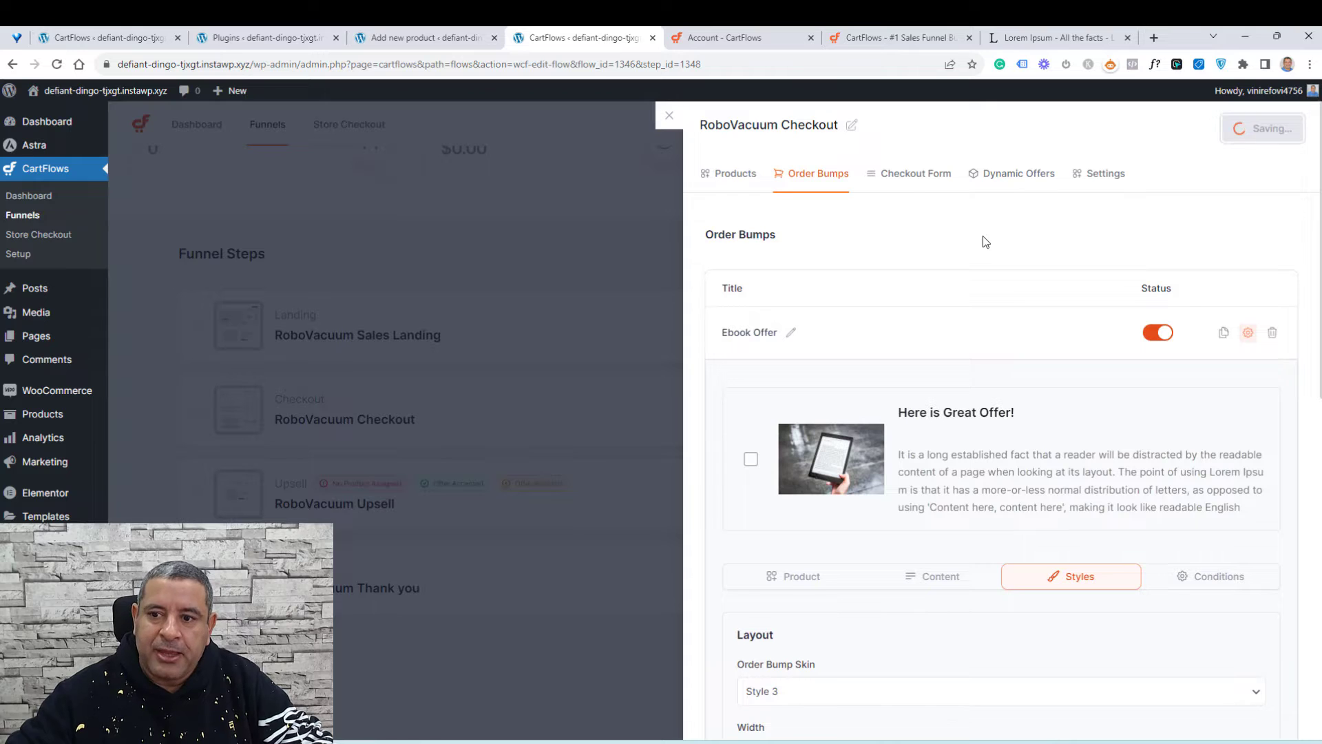
Step: Disable the coupon field, additional field, ship to different address and Google address autocomplete options in the checkout form settings
{"action": "left_click", "coordinate": [910, 174]}
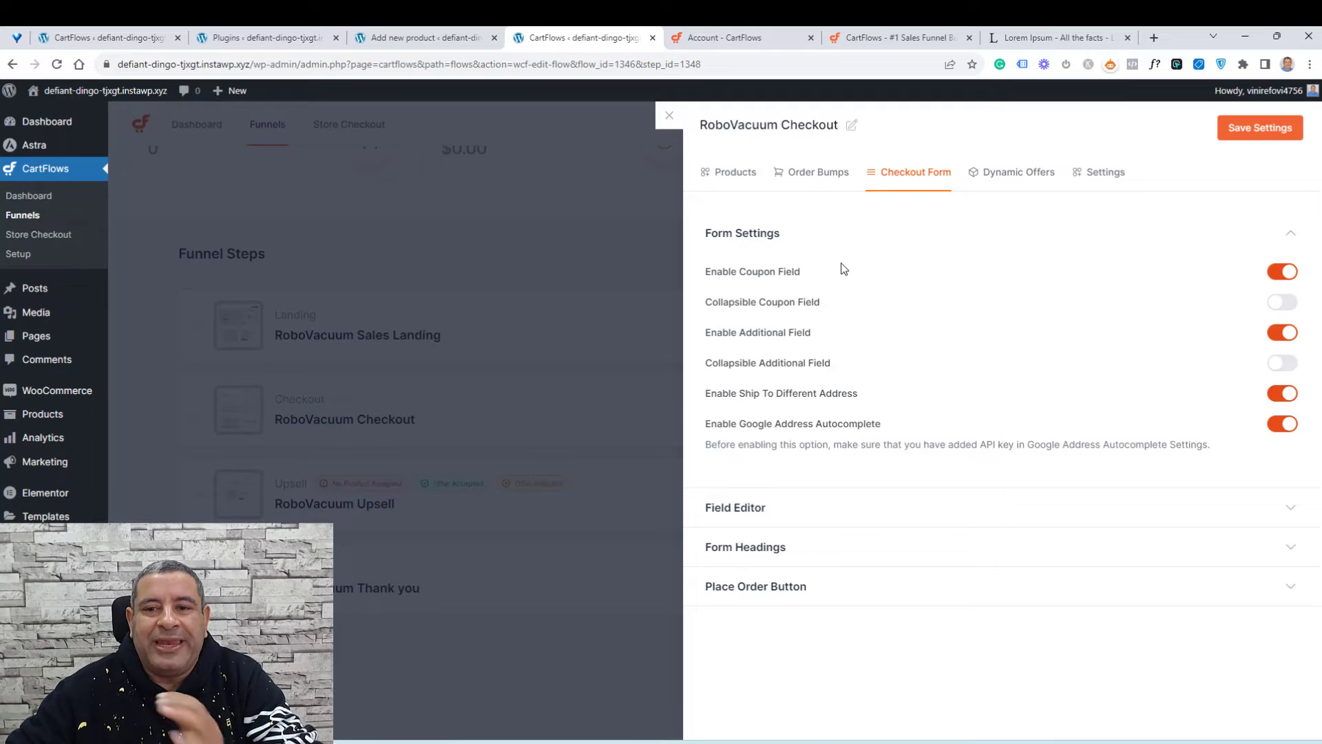
{"action": "left_click", "coordinate": [1278, 273]}
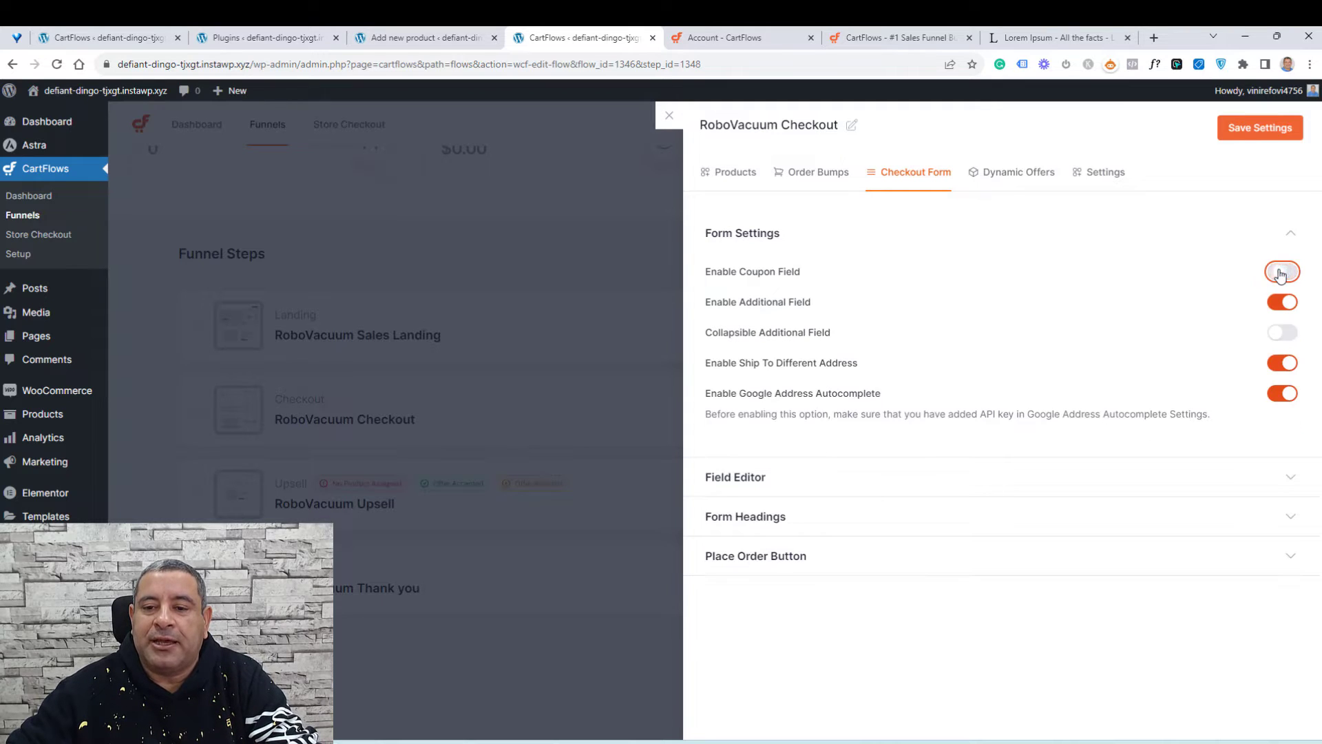
{"action": "left_click", "coordinate": [1278, 305]}
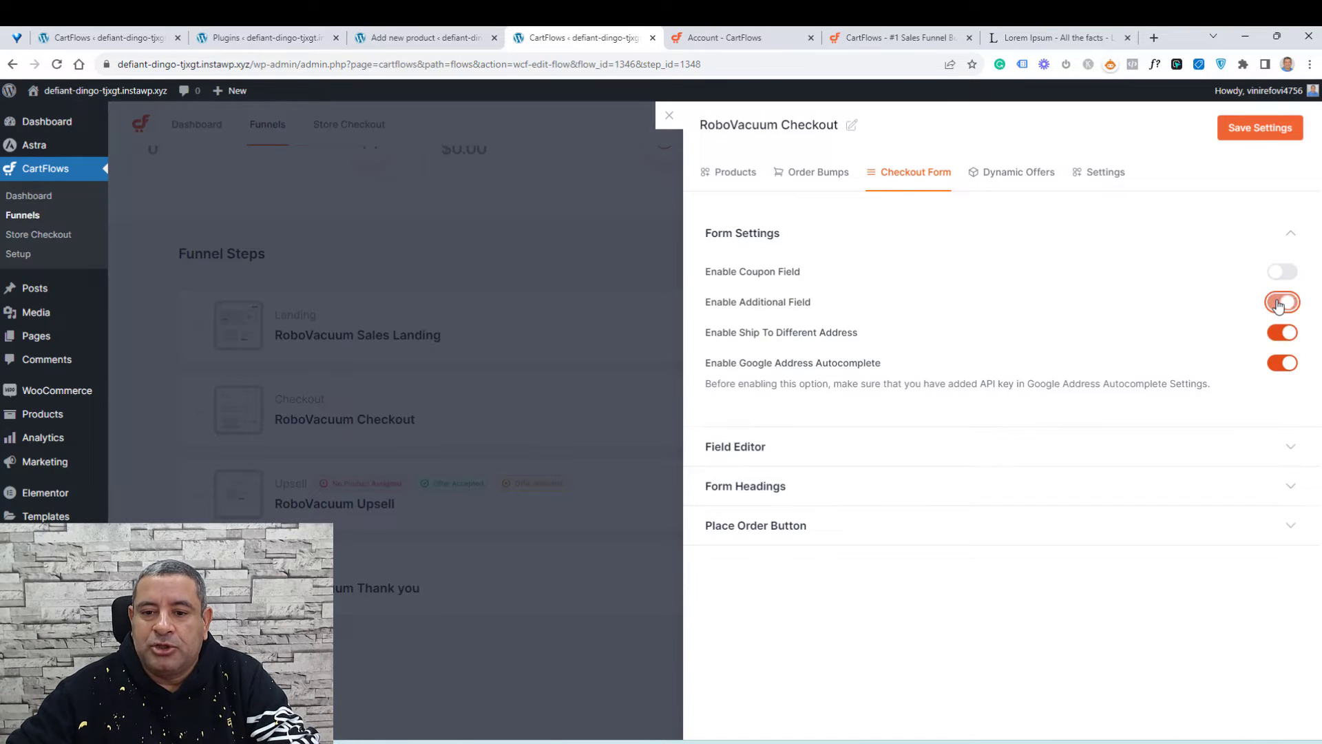
{"action": "left_click", "coordinate": [1282, 334]}
{"action": "left_click", "coordinate": [1283, 363]}
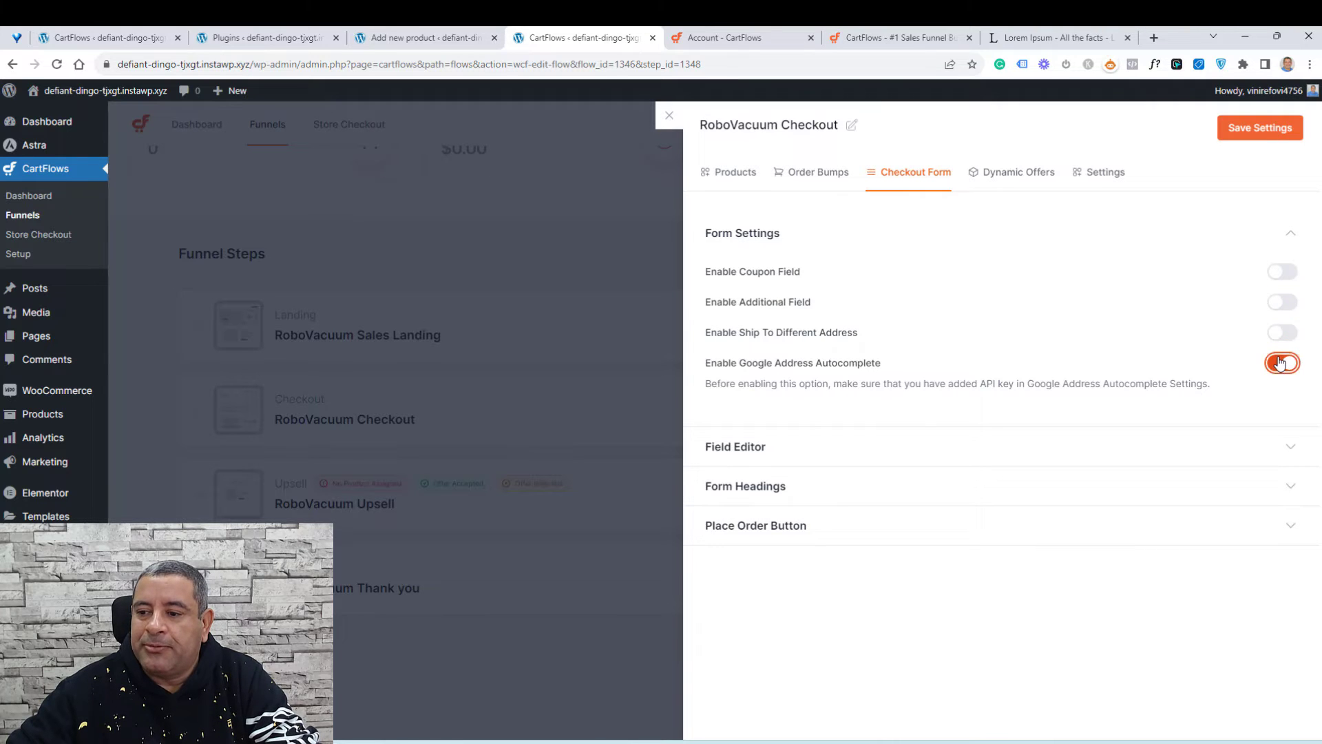
Step: Disable the billing country, street address, apartment, town/city, state, PIN and phone fields in the field editor, then save
{"action": "left_click", "coordinate": [936, 442]}
{"action": "scroll", "coordinate": [1044, 471], "scroll_direction": "down", "scroll_amount": 3}
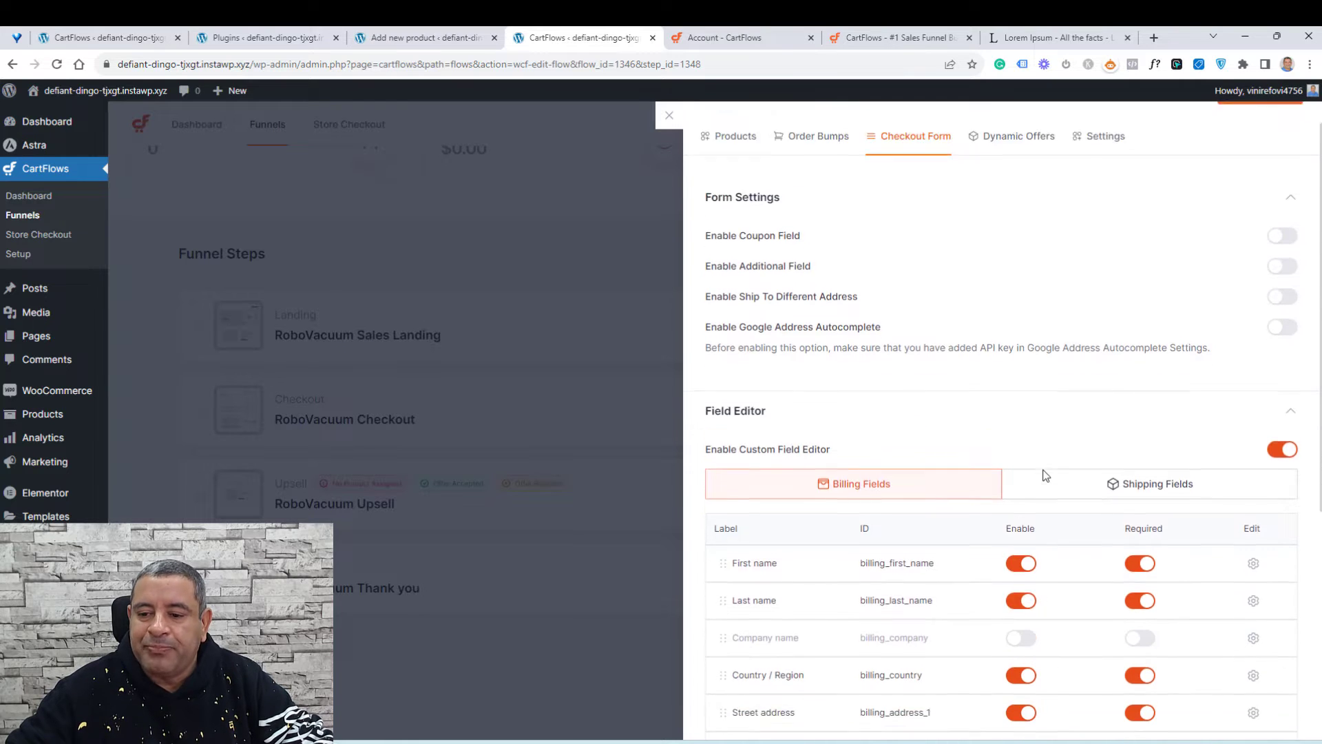
{"action": "scroll", "coordinate": [987, 407], "scroll_direction": "down", "scroll_amount": 2}
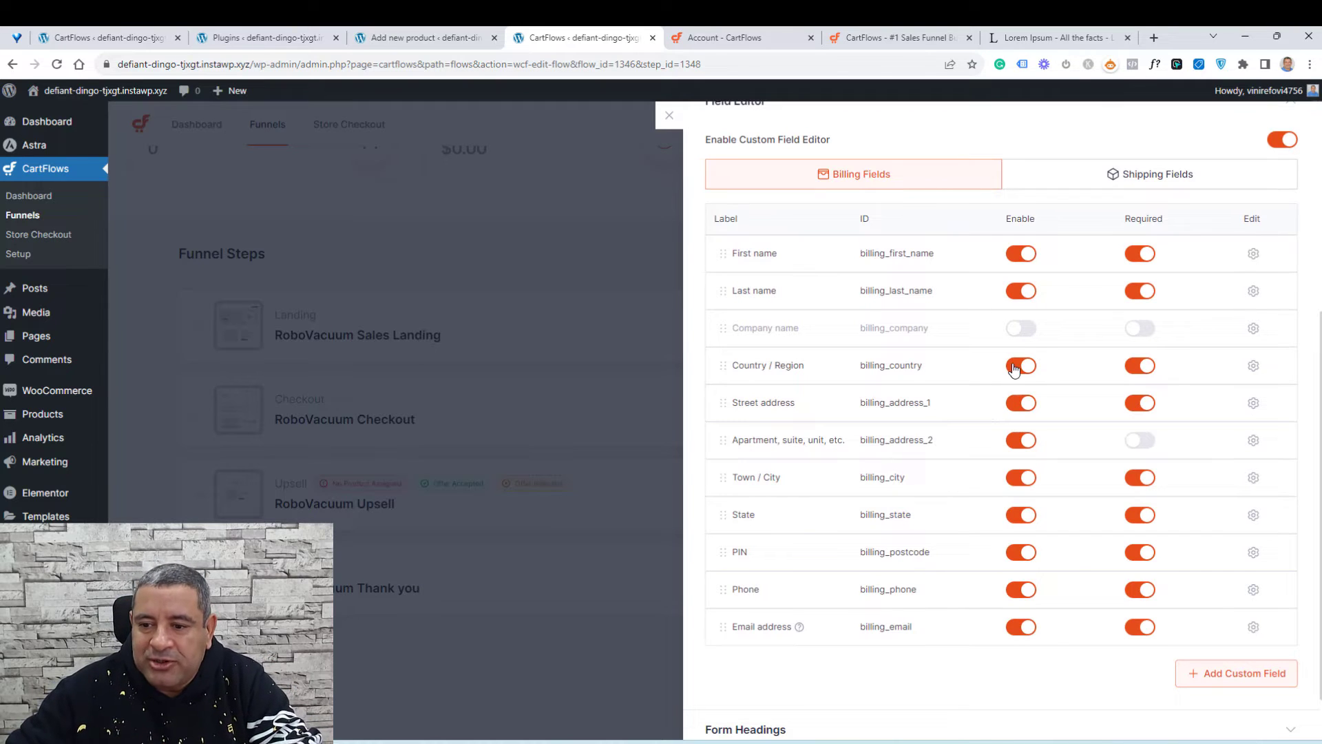
{"action": "left_click", "coordinate": [1017, 366]}
{"action": "left_click", "coordinate": [1017, 403]}
{"action": "left_click", "coordinate": [1018, 440]}
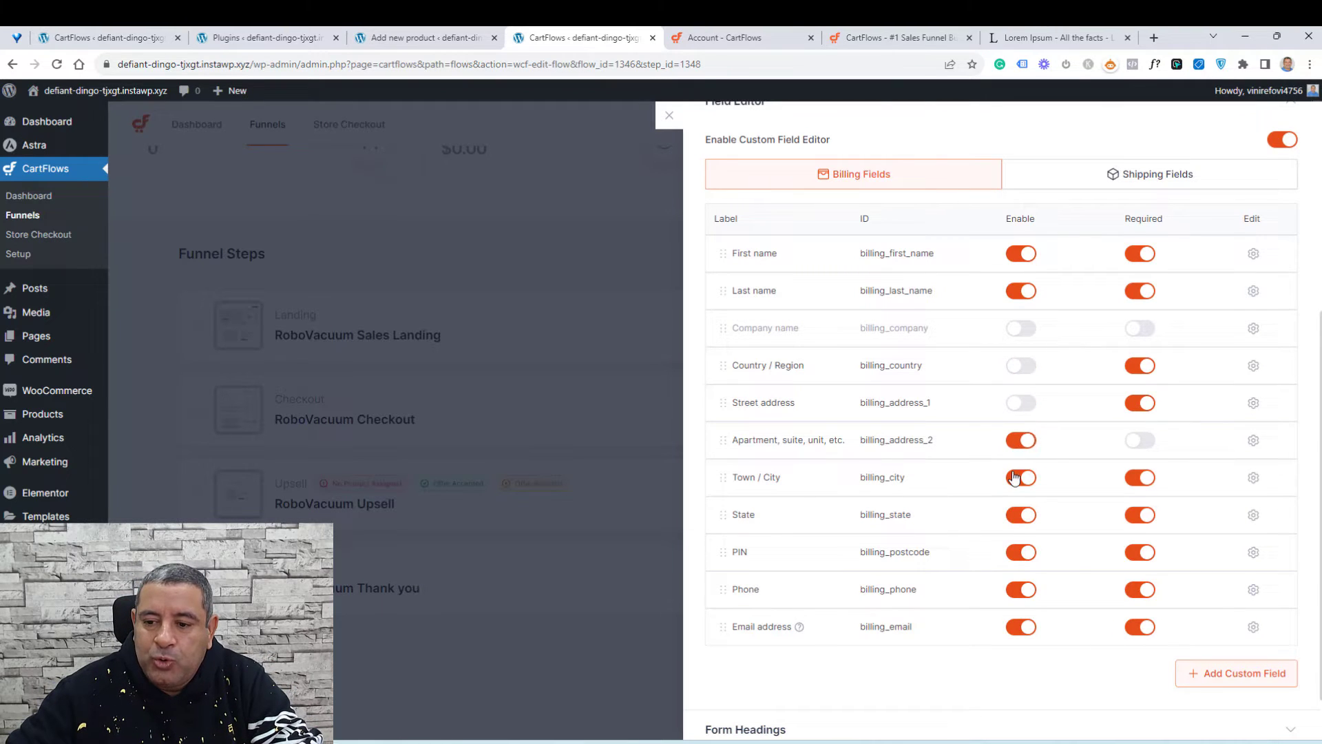
{"action": "left_click", "coordinate": [1018, 518]}
{"action": "left_click", "coordinate": [1019, 553]}
{"action": "left_click", "coordinate": [1020, 592]}
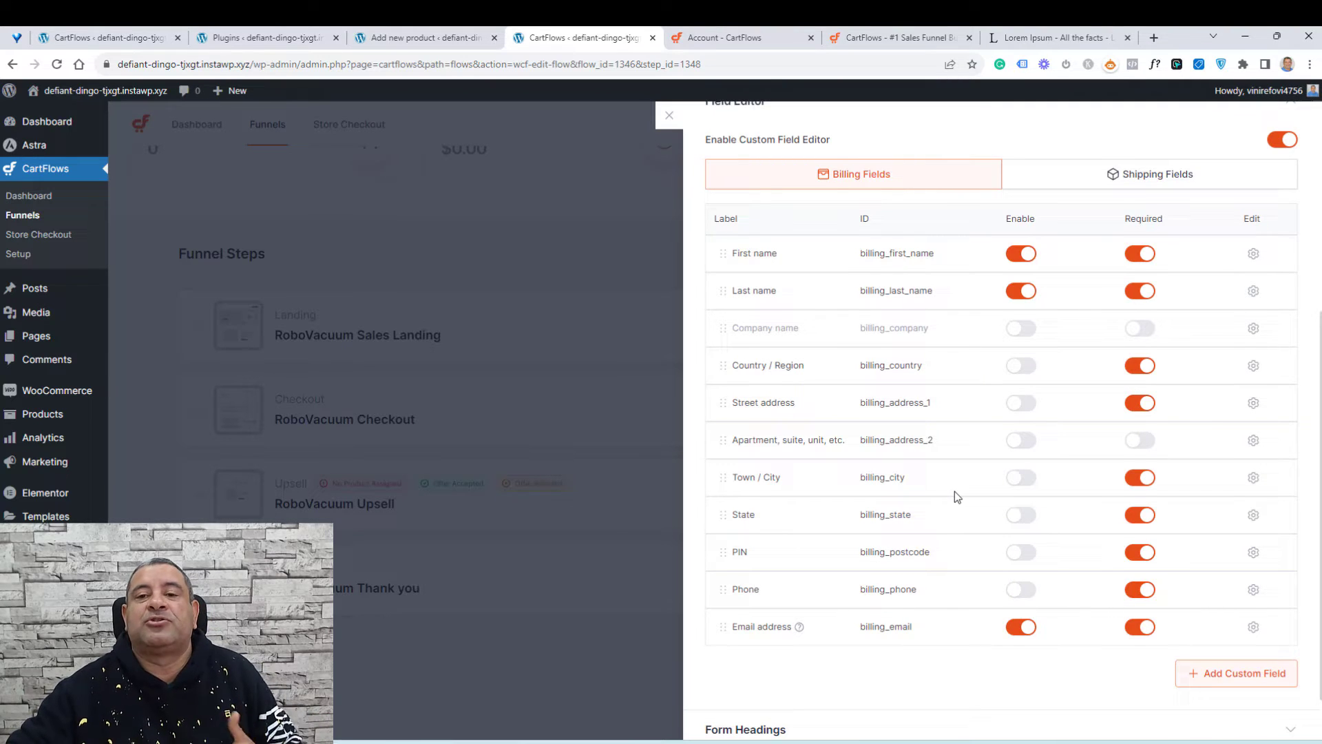
{"action": "scroll", "coordinate": [958, 496], "scroll_direction": "up", "scroll_amount": 5}
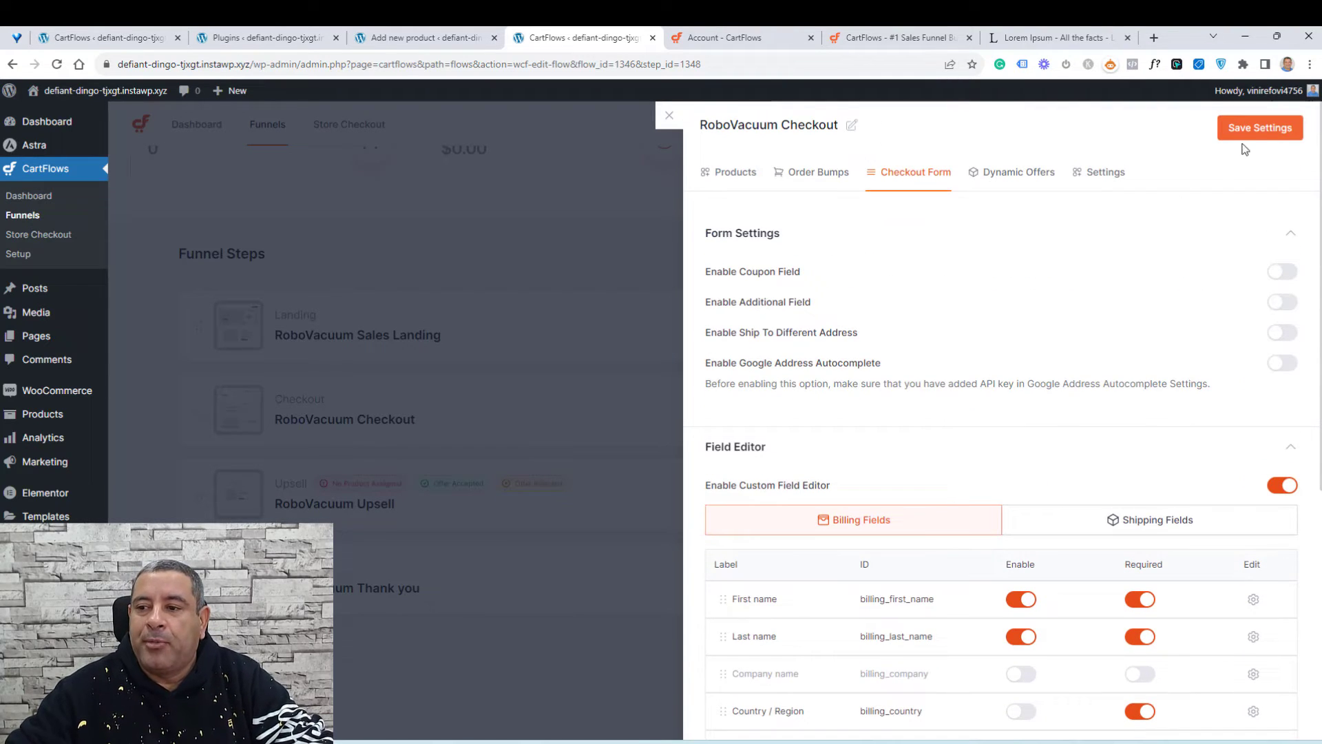
{"action": "left_click", "coordinate": [1255, 131]}
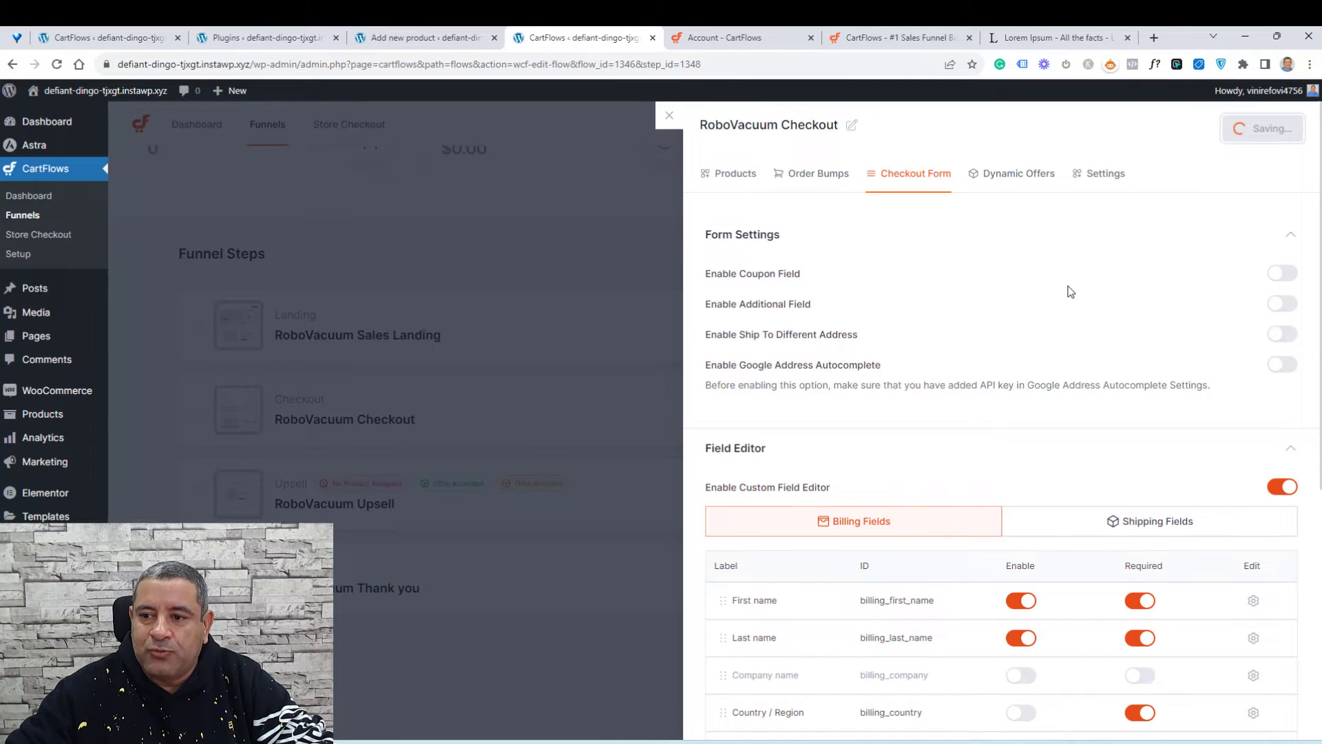
Step: Change the checkout step slug to Wp course-checkout and save the settings
{"action": "left_click", "coordinate": [1043, 181]}
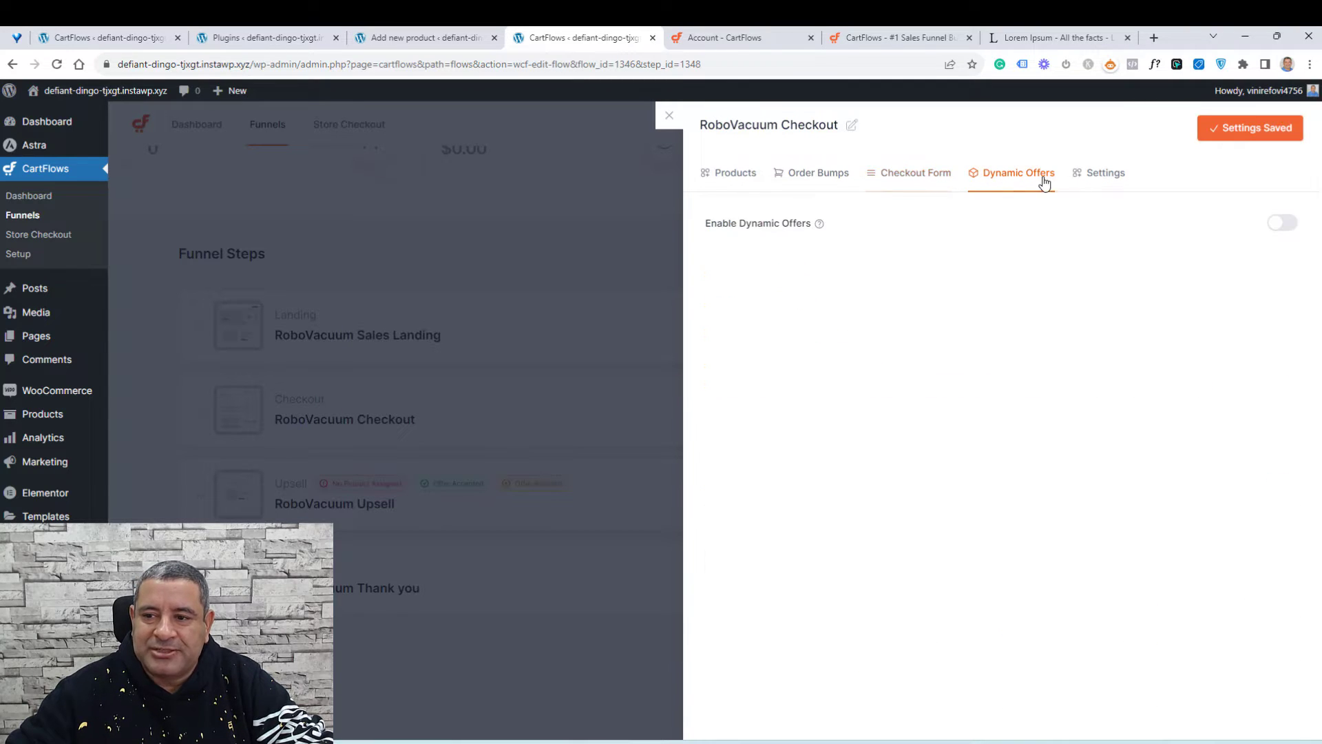
{"action": "left_click", "coordinate": [1107, 175]}
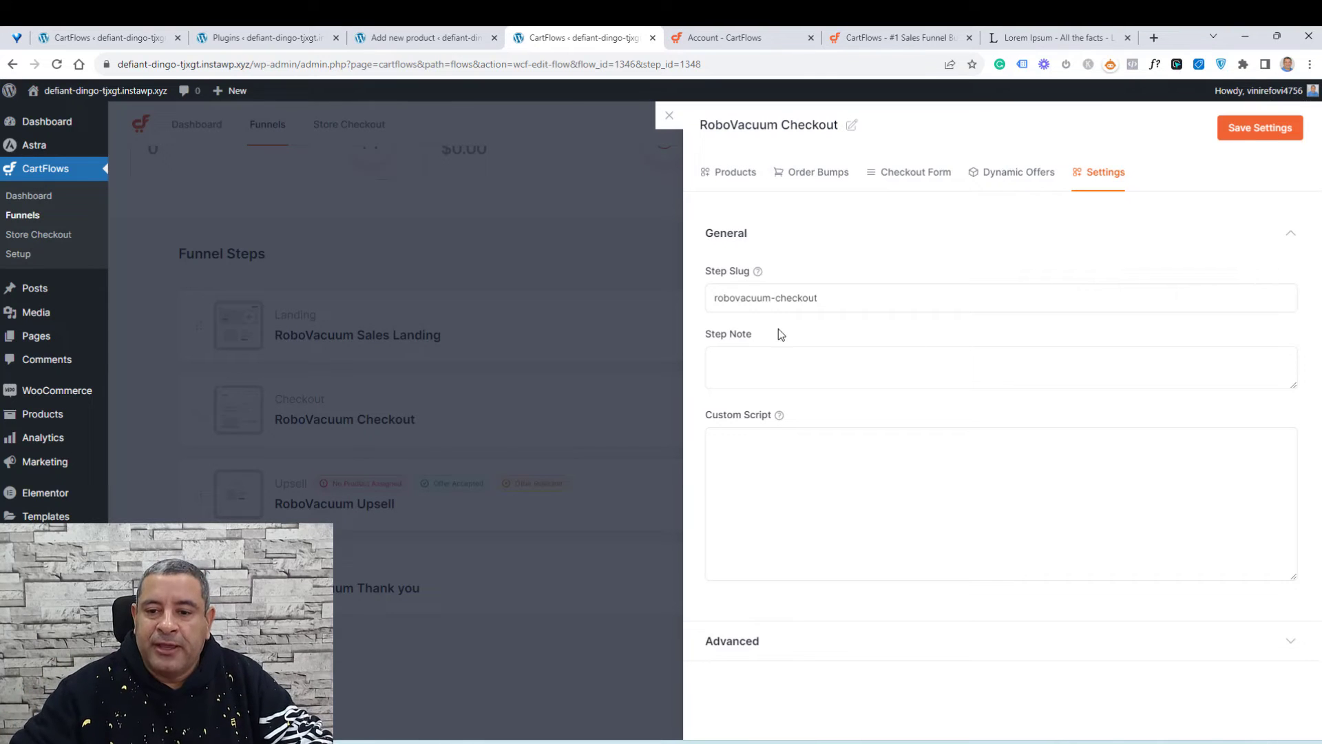
{"action": "double_click", "coordinate": [743, 306]}
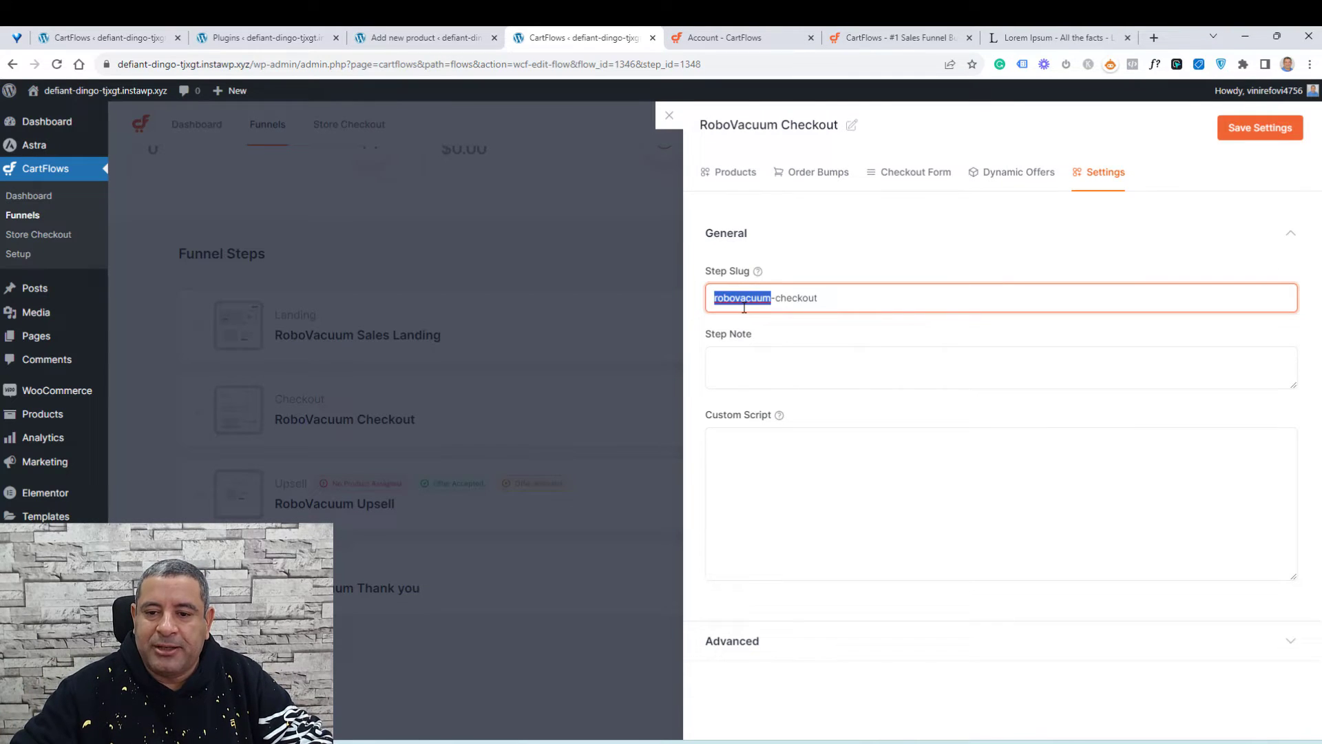
{"action": "type", "text": "wf"}
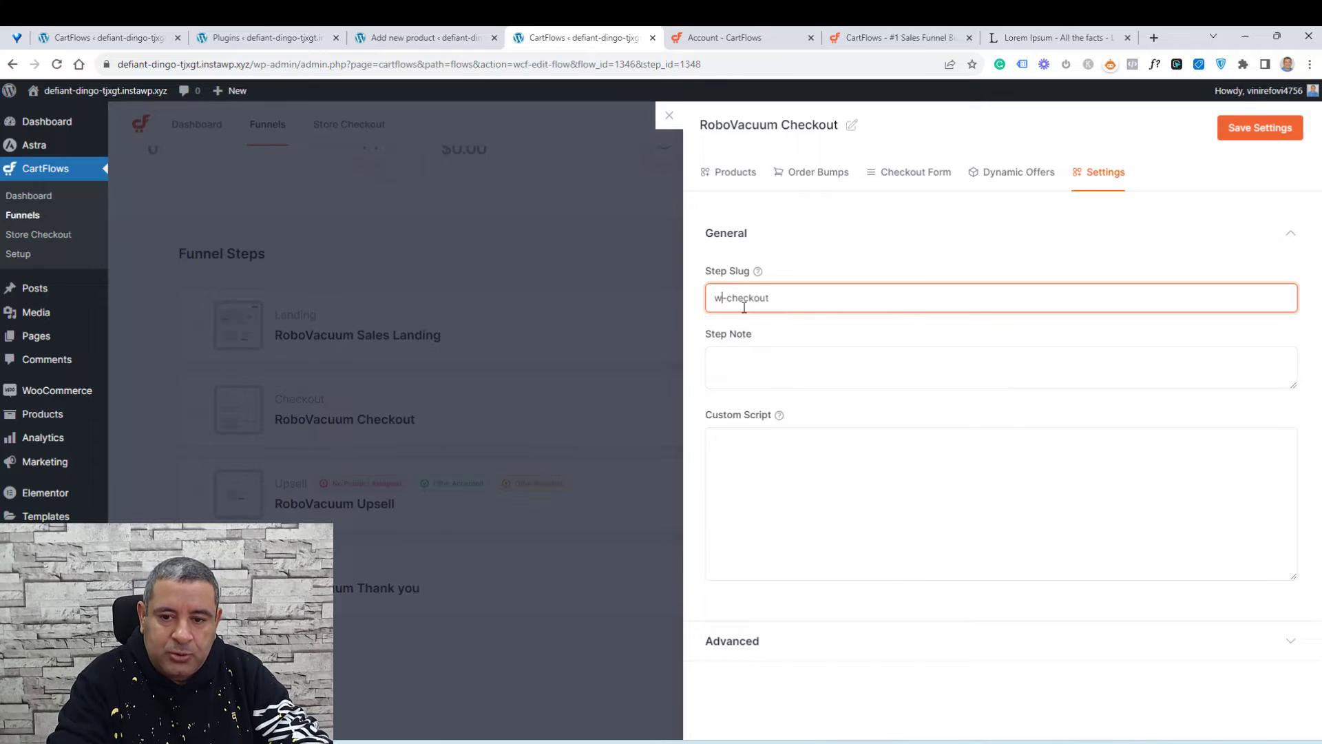
{"action": "key", "text": "BackSpace"}
{"action": "key", "text": "BackSpace"}
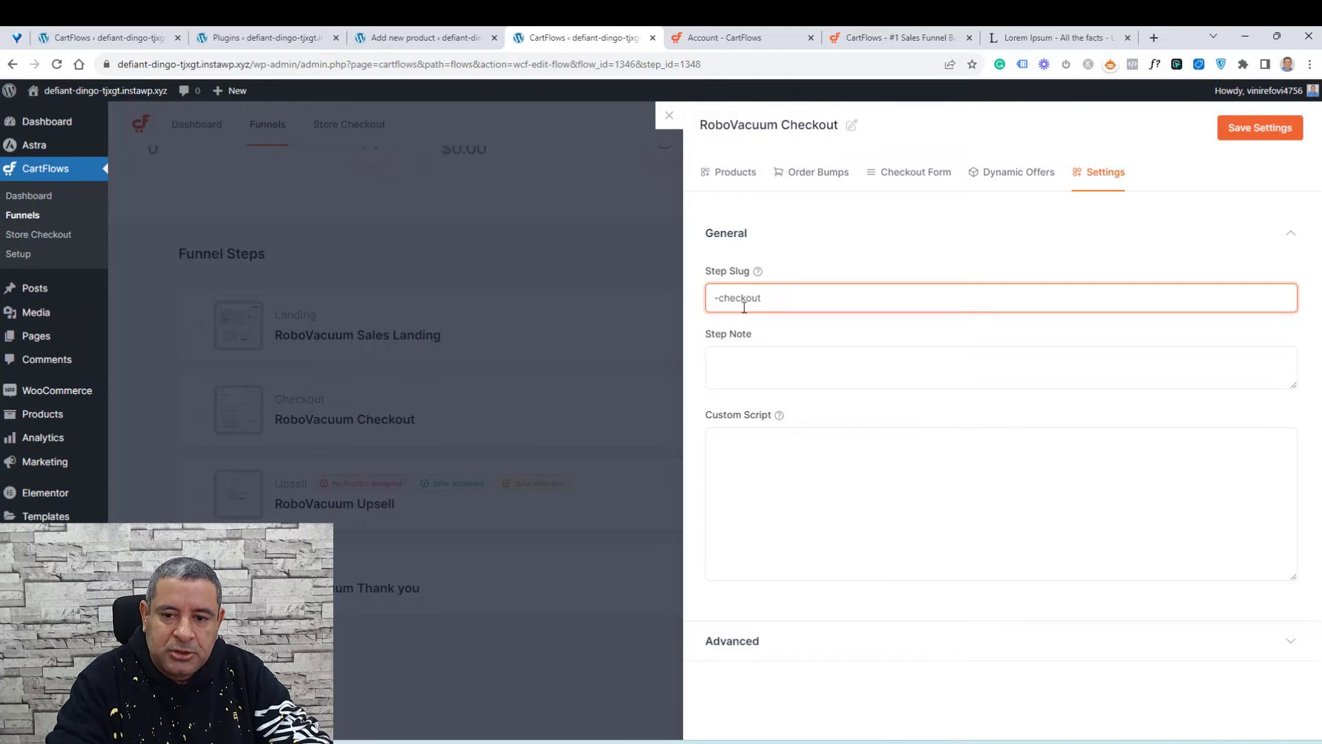
{"action": "type", "text": "Wp course"}
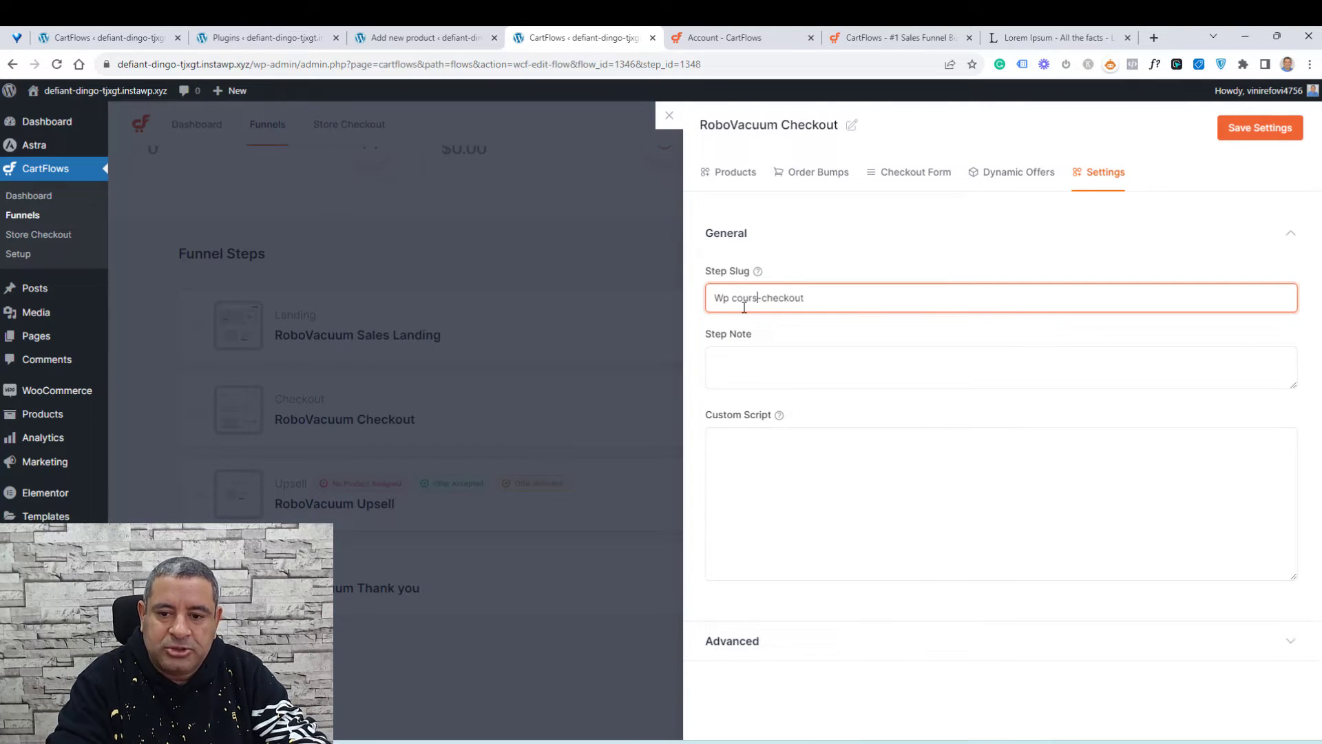
{"action": "left_click", "coordinate": [1260, 129]}
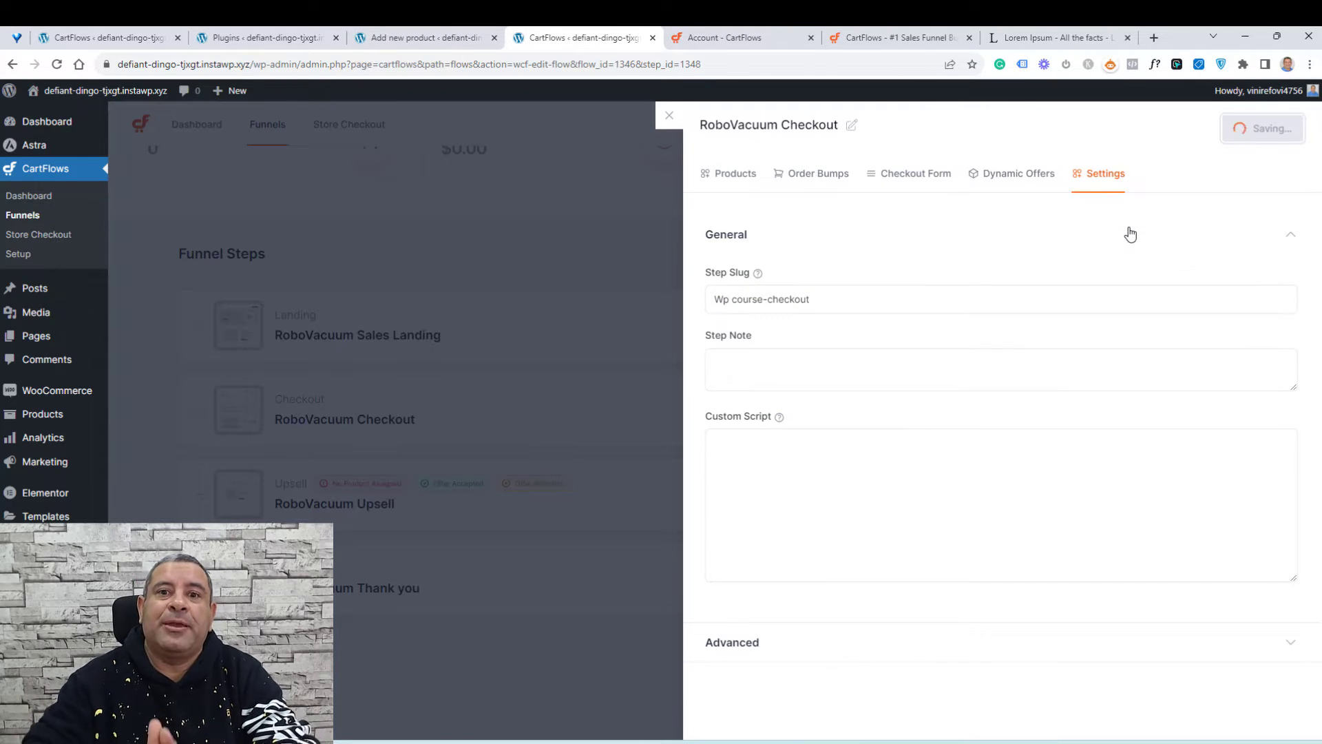
Step: Review the checkout step's products, order bumps and checkout form settings, save, and close the step editor
{"action": "left_click", "coordinate": [736, 181]}
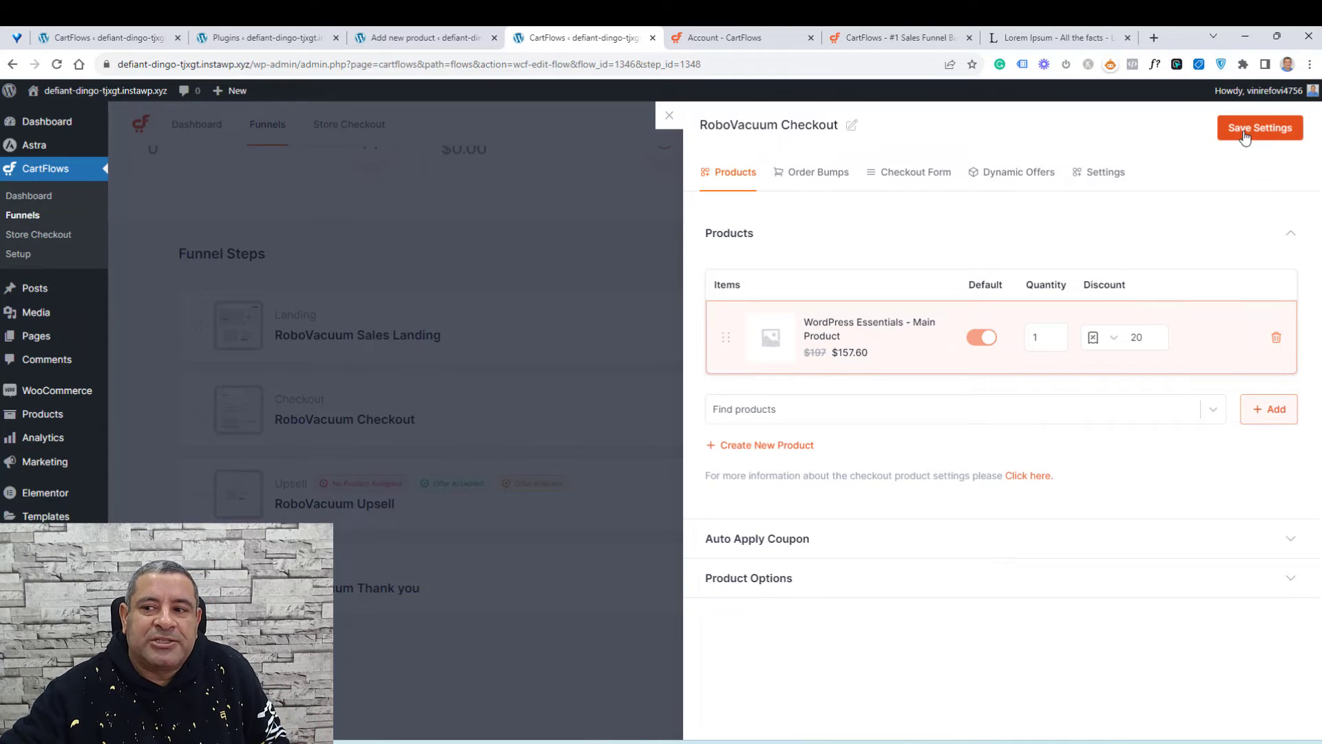
{"action": "left_click", "coordinate": [836, 185]}
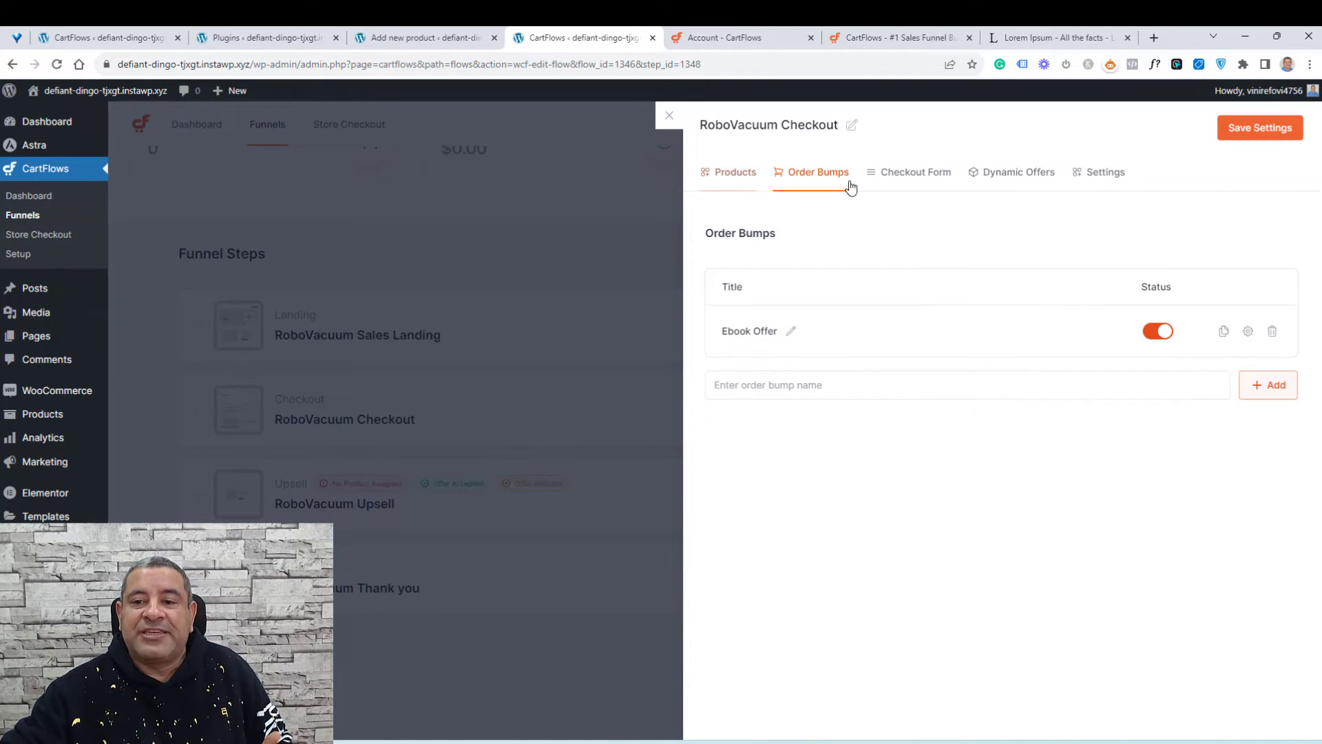
{"action": "left_click", "coordinate": [906, 183]}
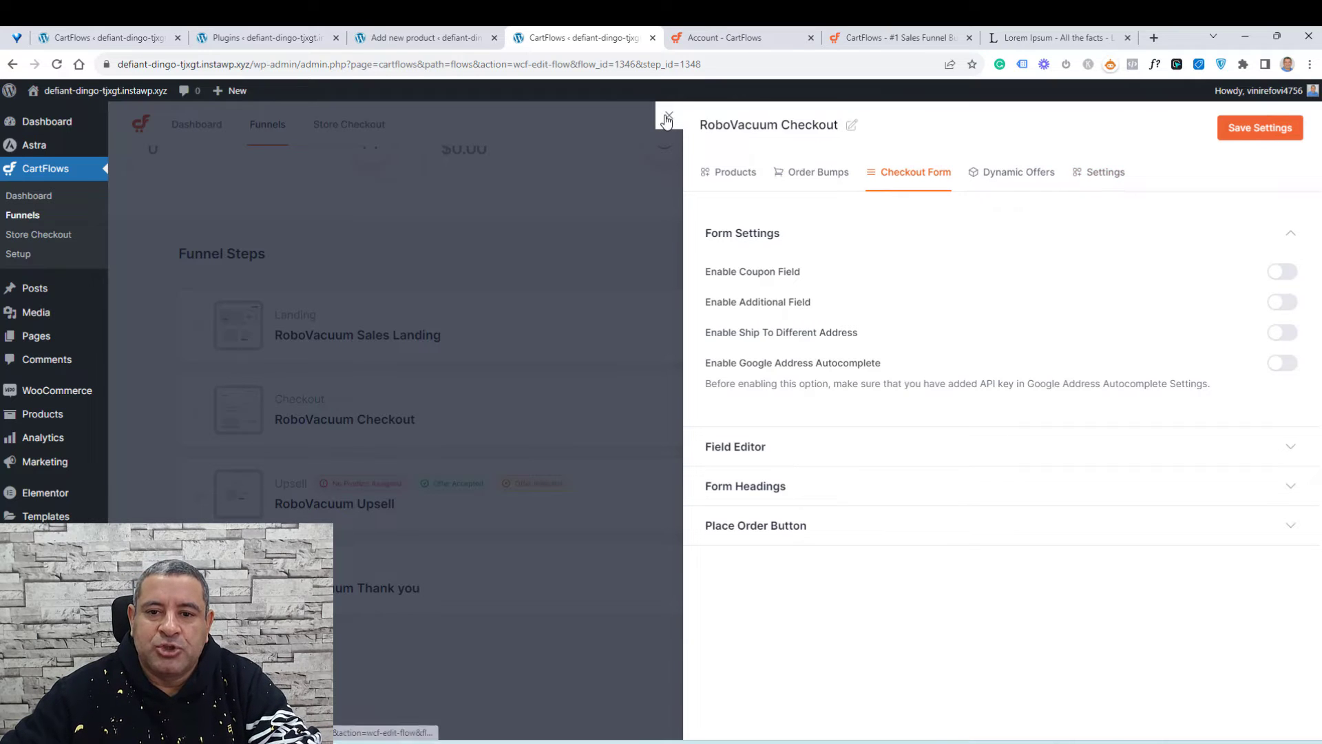
{"action": "left_click", "coordinate": [1250, 132]}
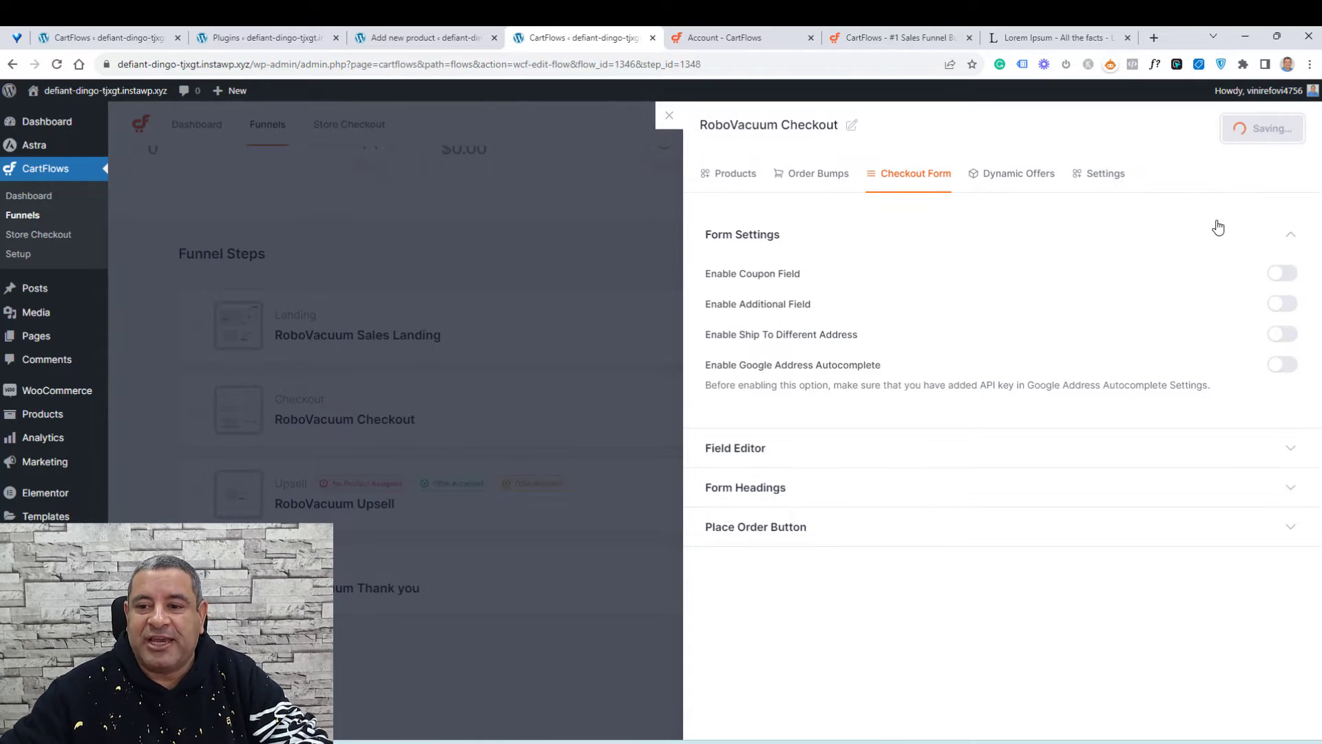
{"action": "left_click", "coordinate": [665, 118]}
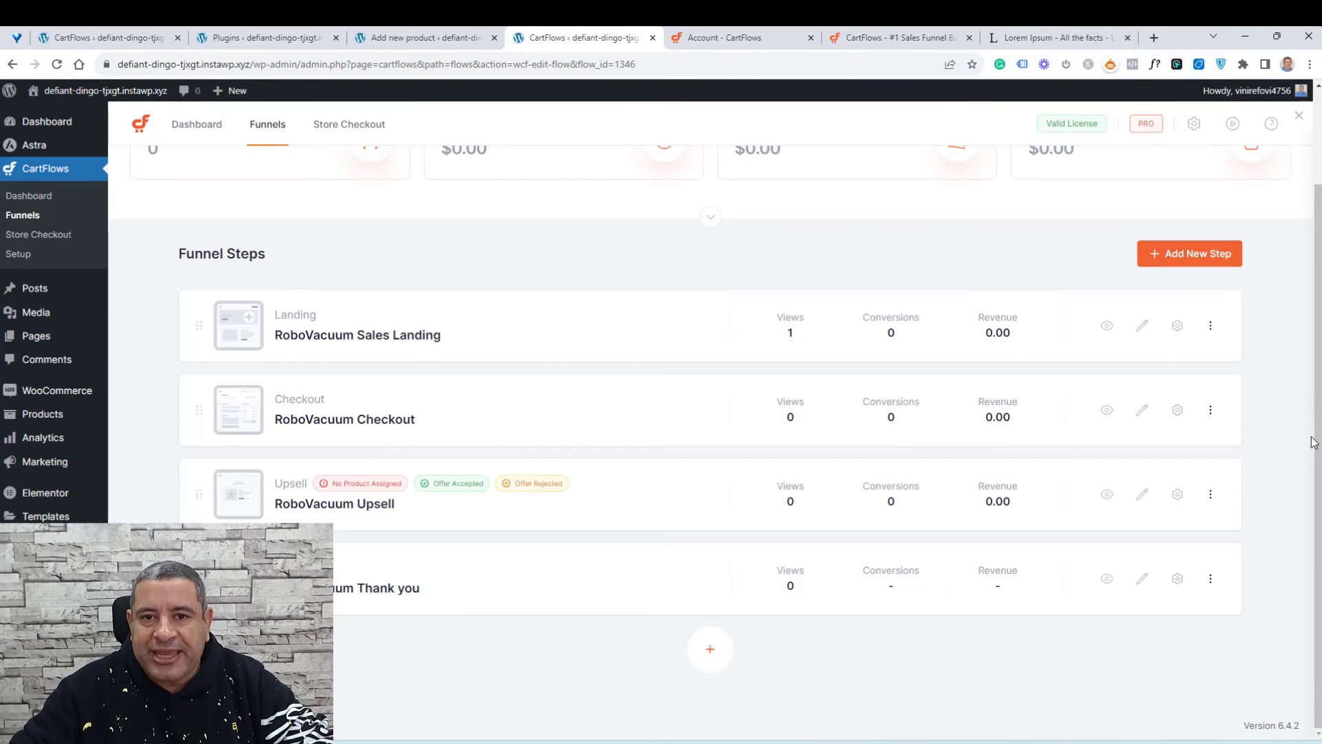
Step: Open the RoboVacuum Checkout step in the Elementor editor in a new tab
{"action": "right_click", "coordinate": [1140, 410]}
{"action": "left_click", "coordinate": [1099, 417]}
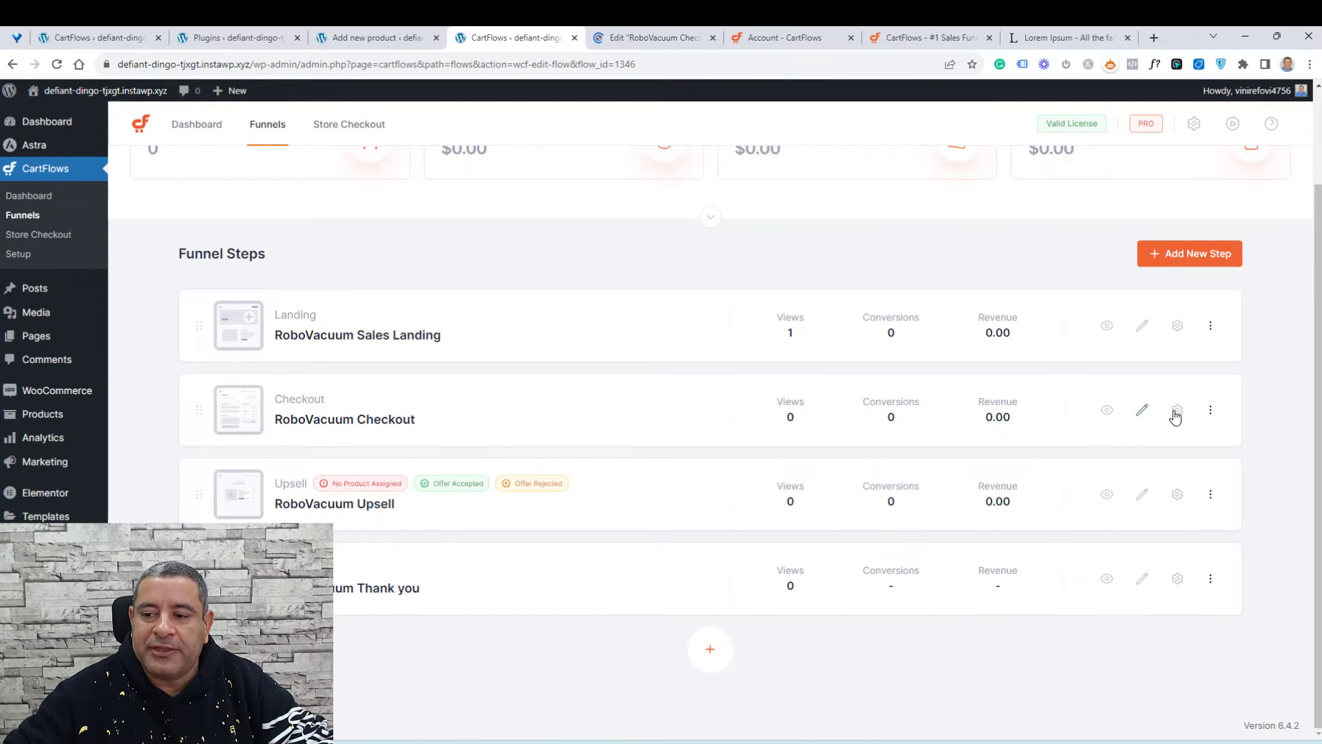
{"action": "left_click", "coordinate": [666, 39]}
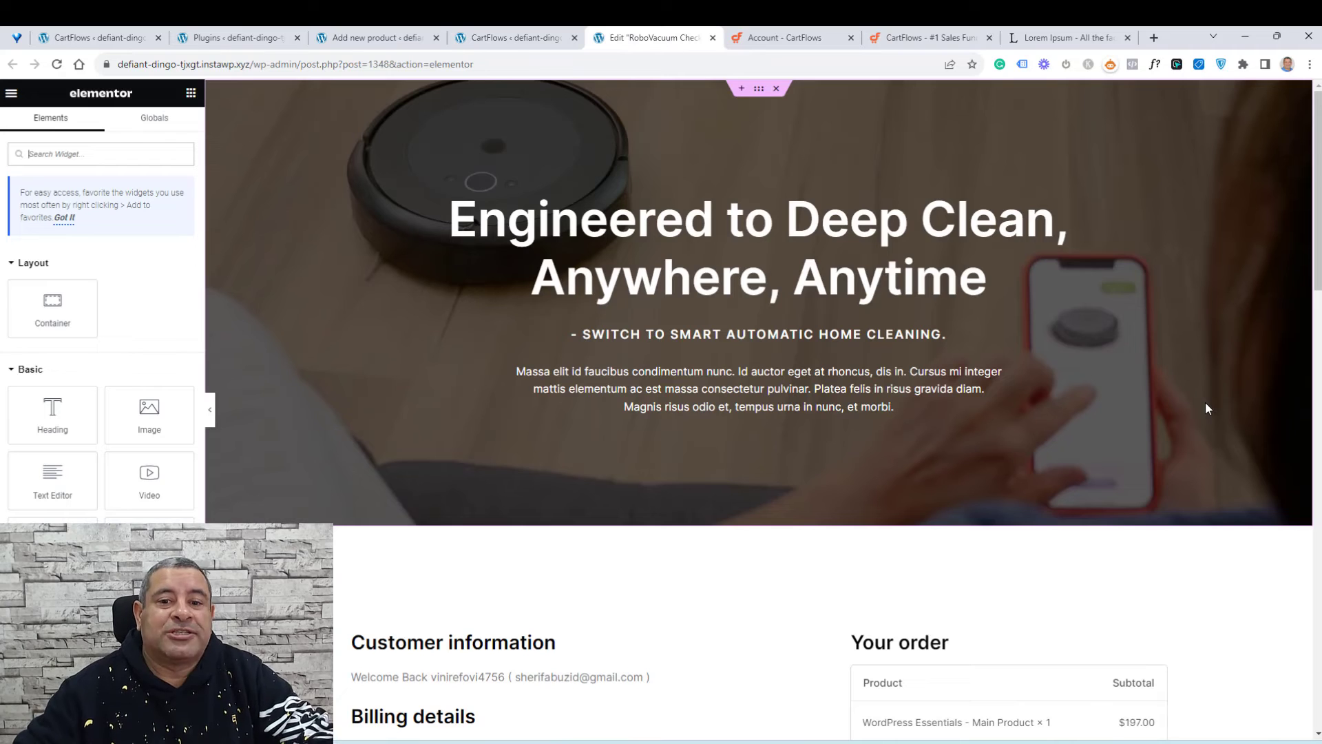
Step: Replace the hero heading text with "Come and buy the most amazing WP course"
{"action": "triple_click", "coordinate": [795, 262]}
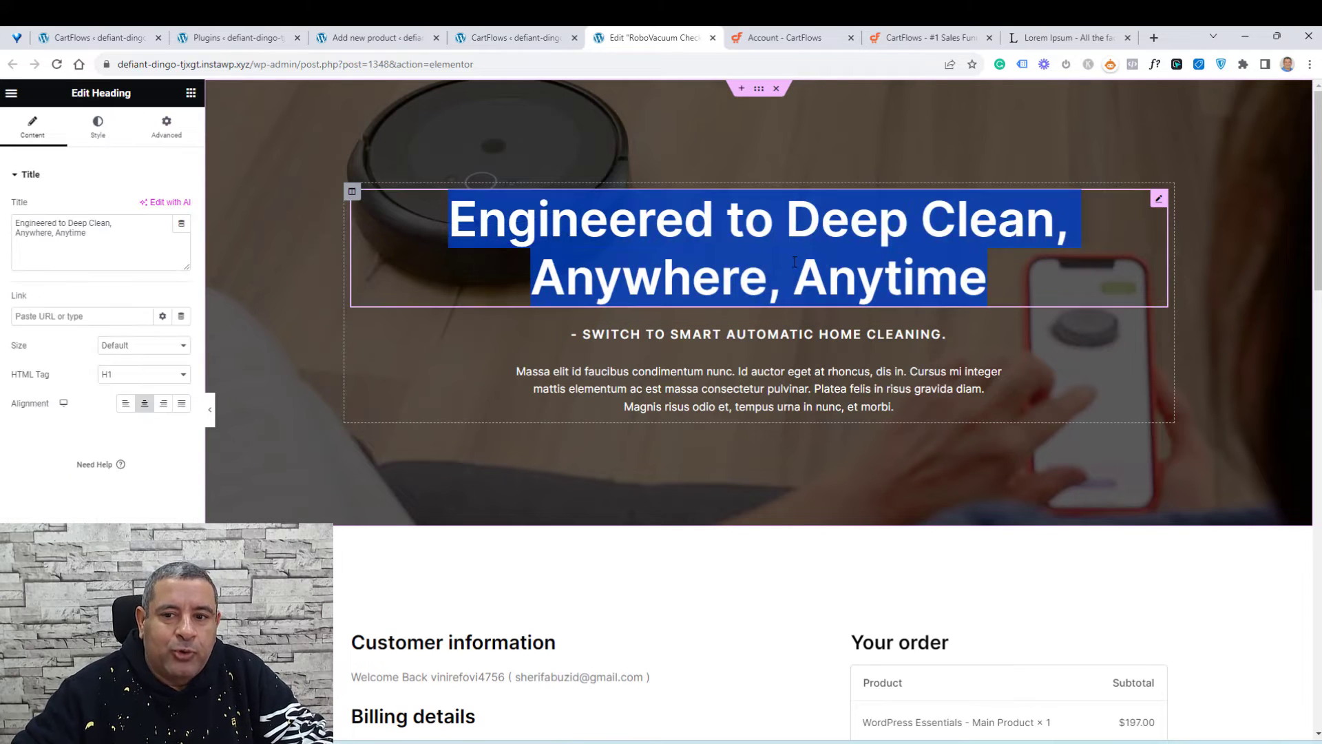
{"action": "key", "text": "Right"}
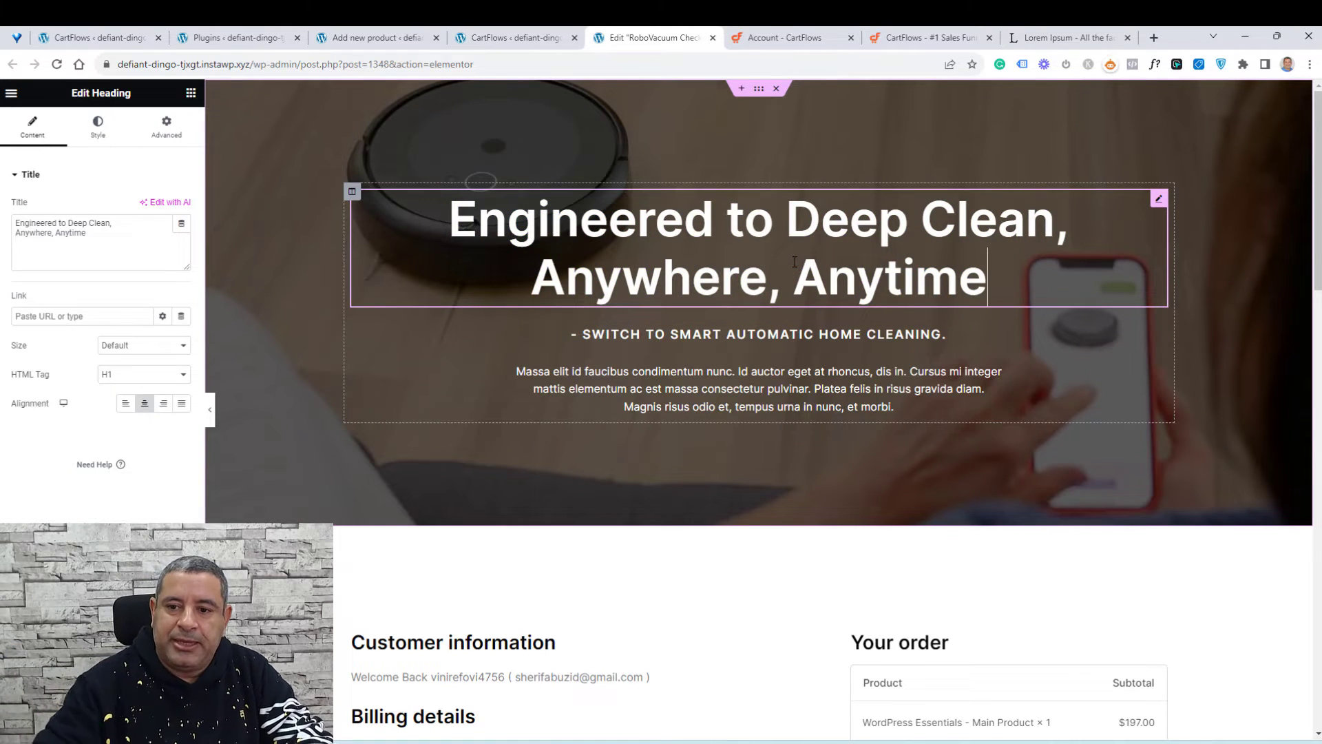
{"action": "key", "text": "ctrl+shift+Left"}
{"action": "key", "text": "ctrl+shift+Left"}
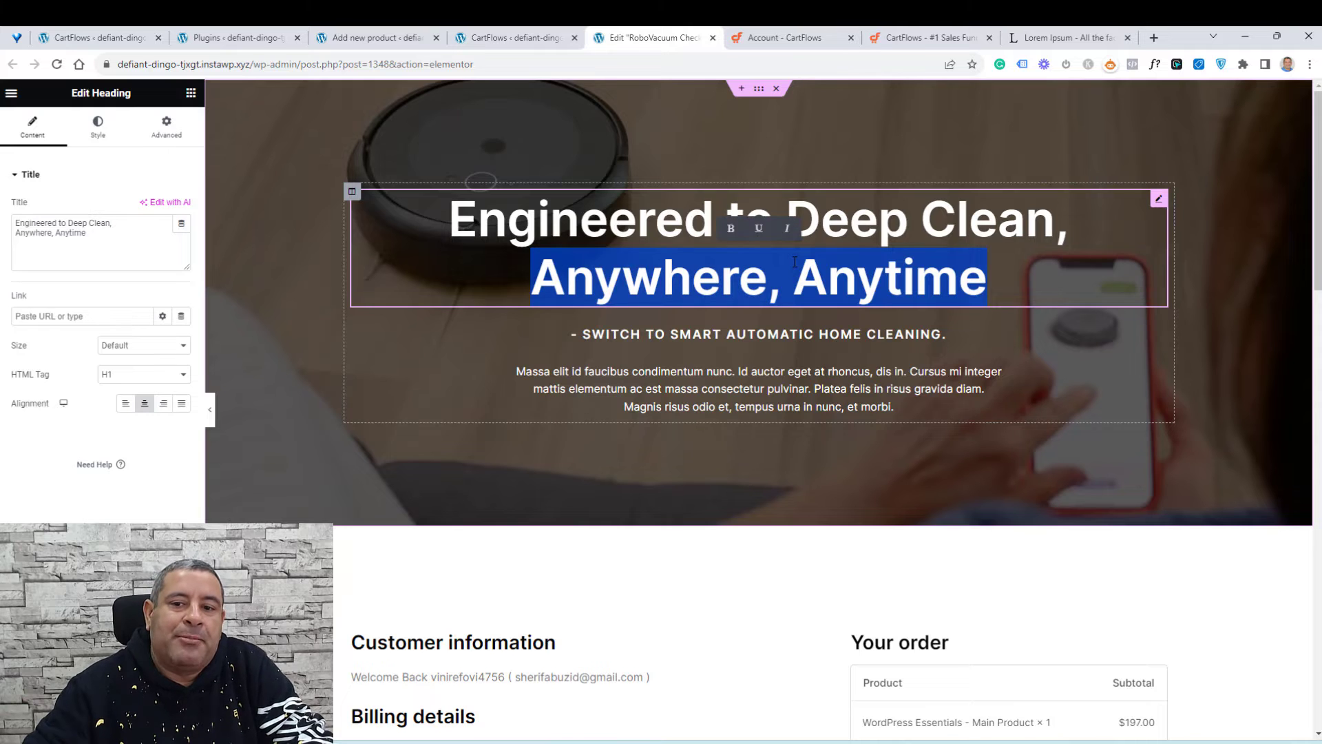
{"action": "triple_click", "coordinate": [852, 219]}
{"action": "type", "text": "C"}
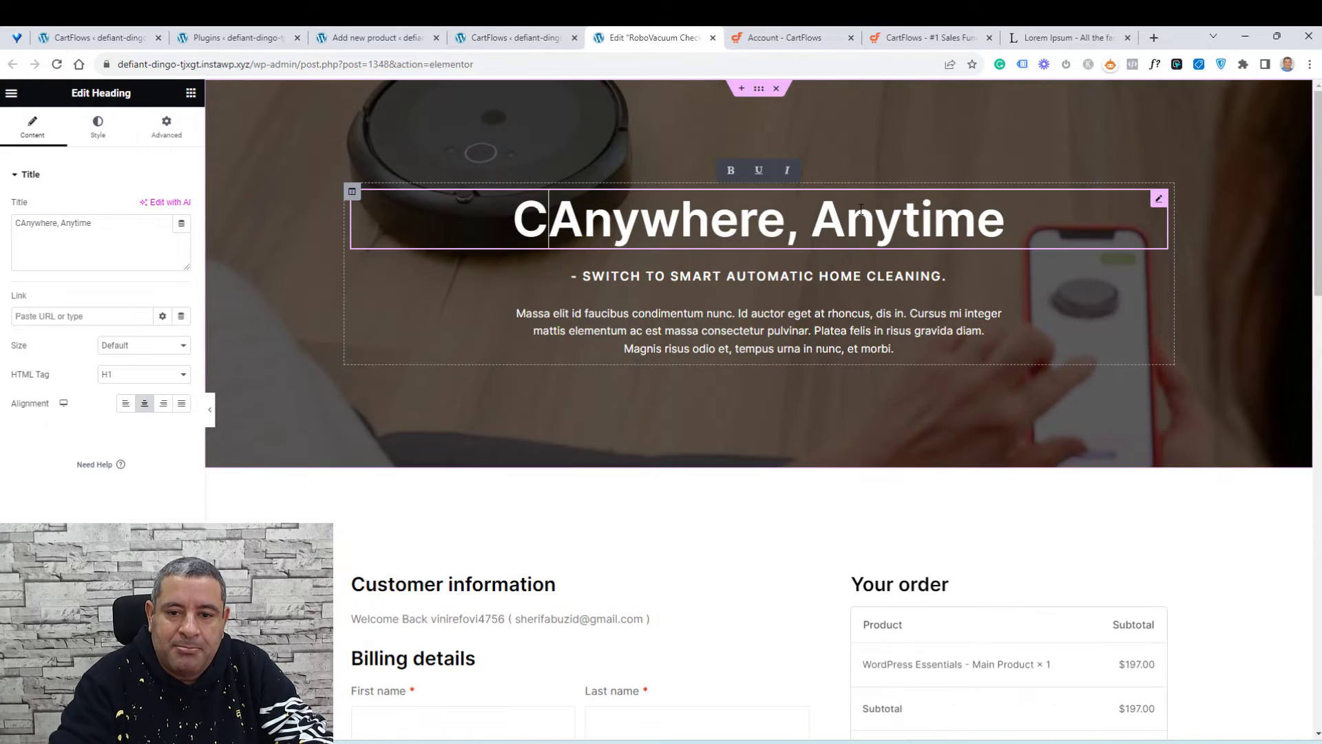
{"action": "type", "text": "ome and buy "}
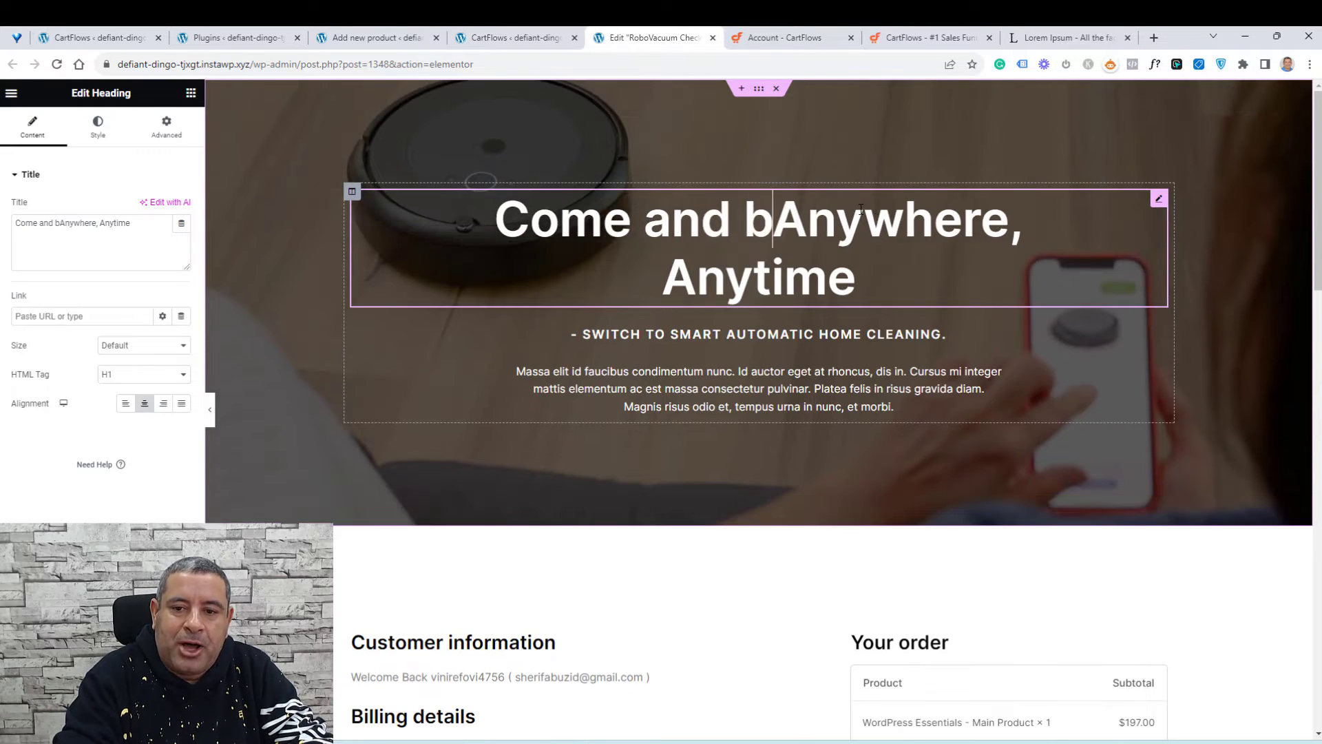
{"action": "type", "text": "the most amazi"}
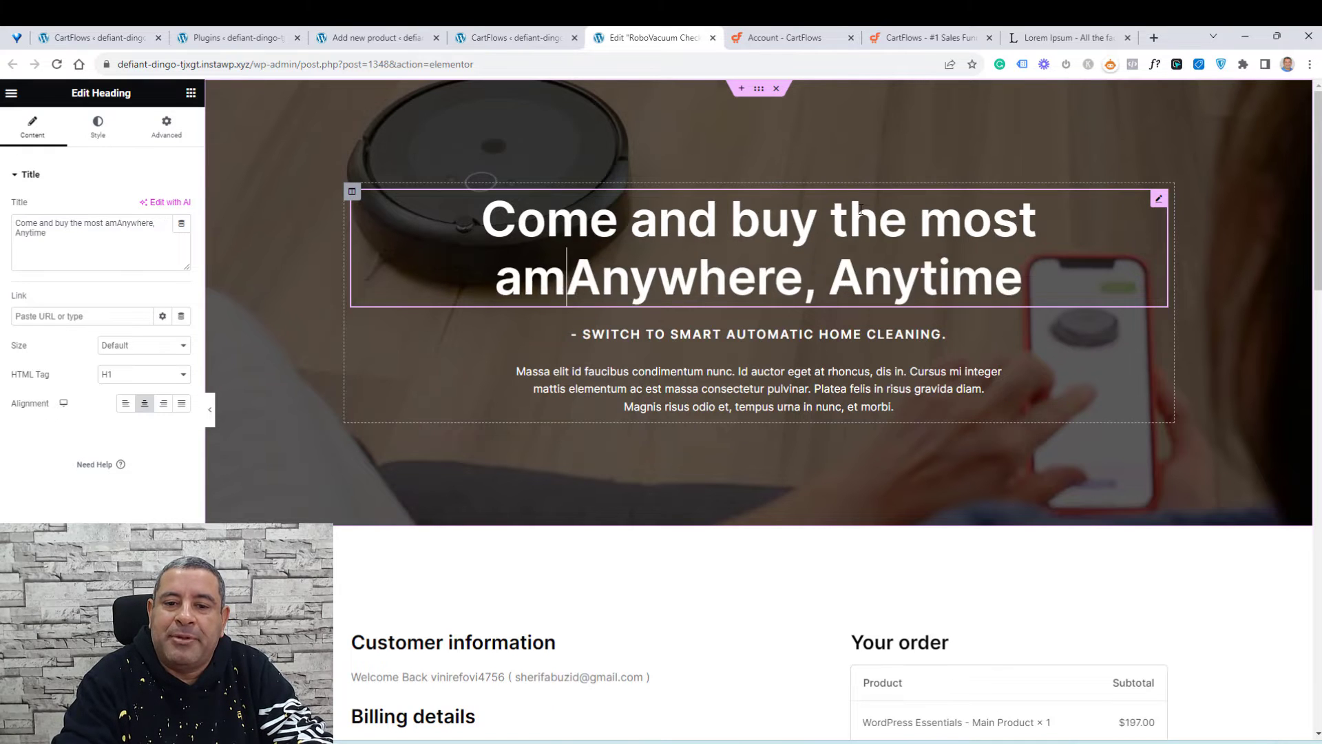
{"action": "type", "text": "ng WP course"}
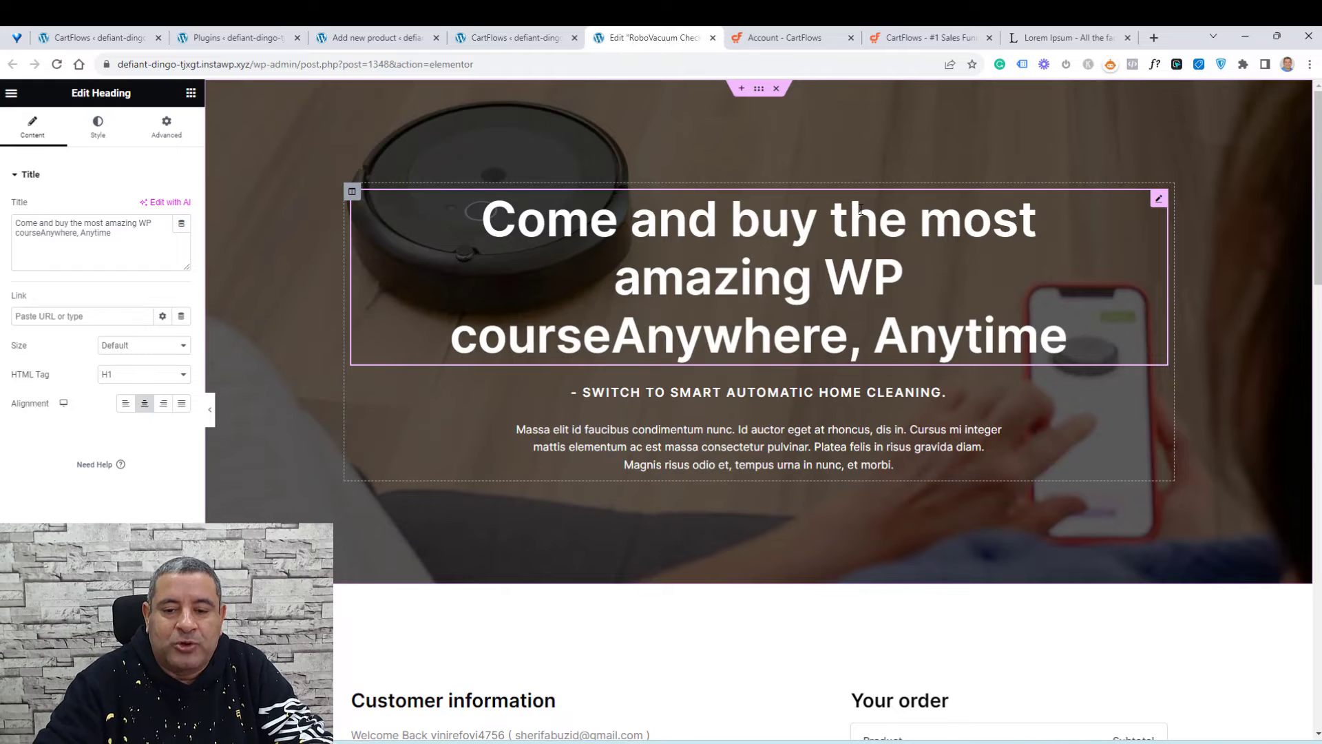
{"action": "key", "text": "shift+End"}
{"action": "key", "text": "Delete"}
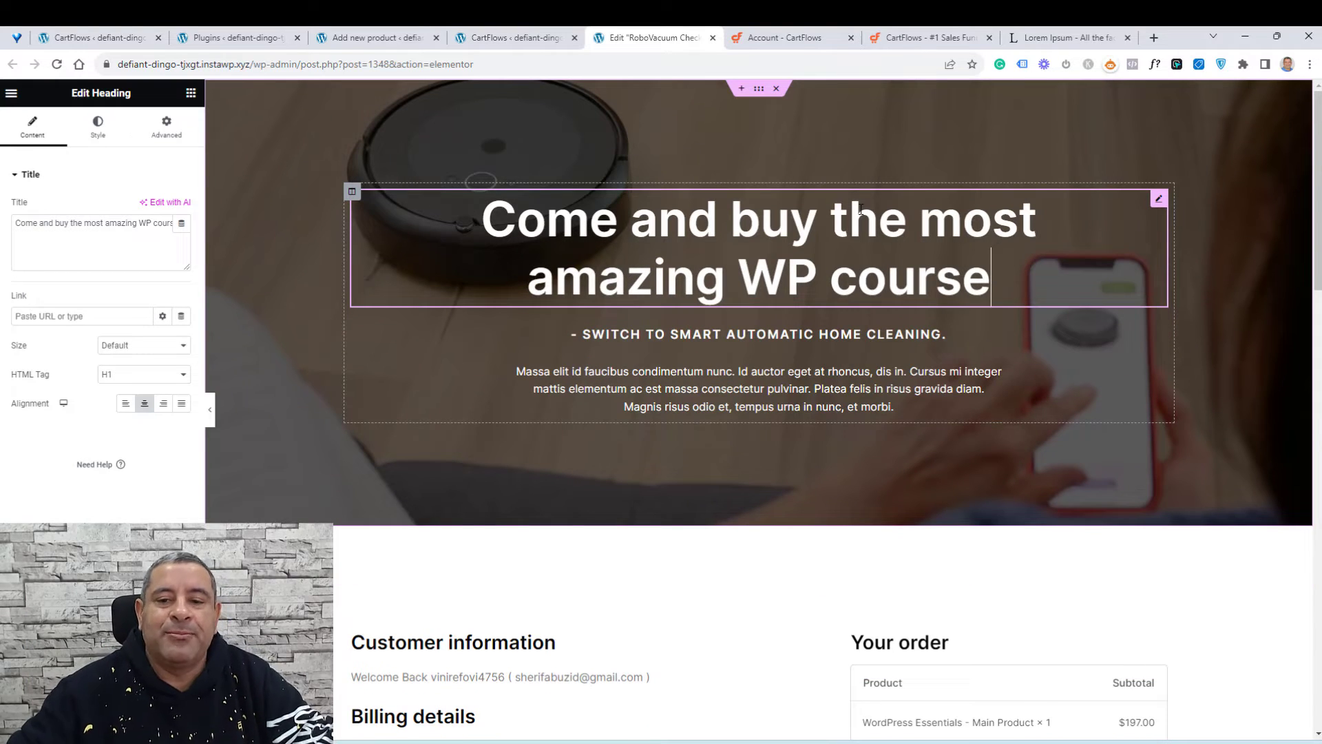
Step: Select the checkout form widget and set its layout to Modern One Column
{"action": "scroll", "coordinate": [847, 341], "scroll_direction": "down", "scroll_amount": 4}
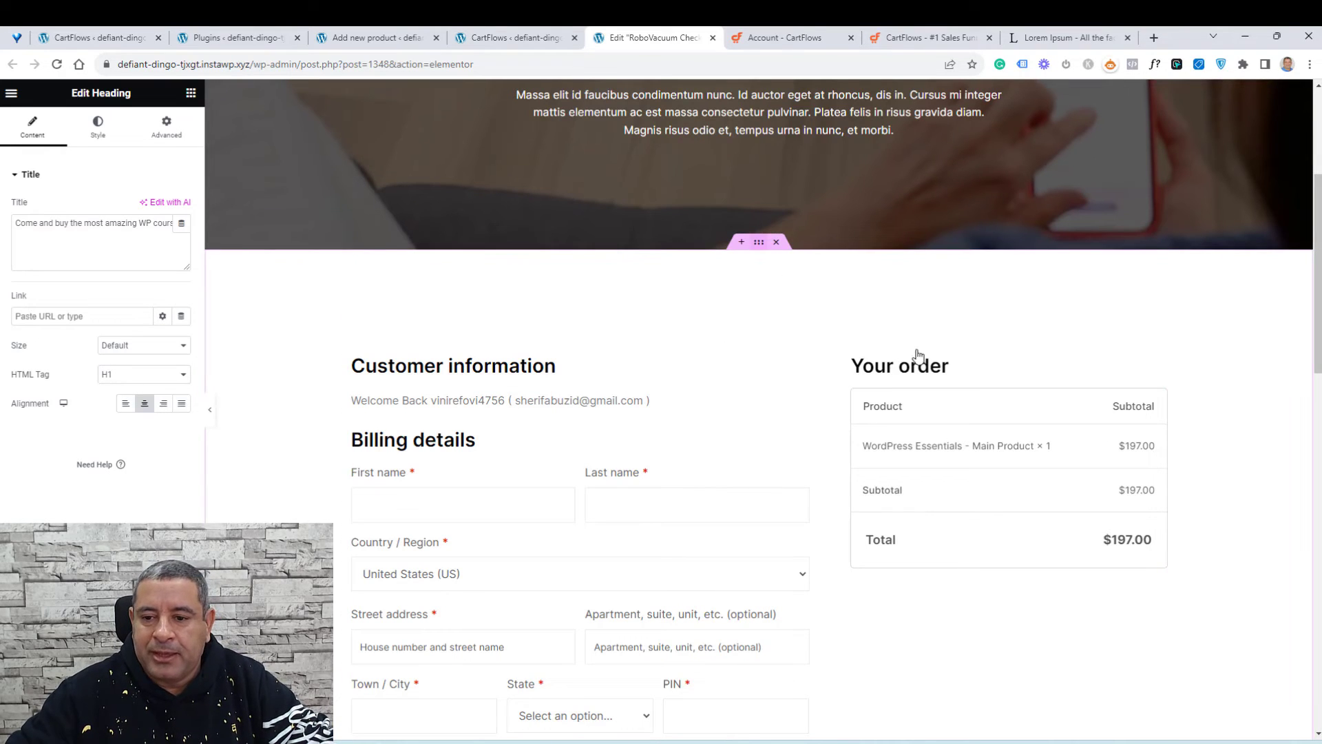
{"action": "left_click", "coordinate": [1169, 365]}
{"action": "left_click", "coordinate": [1158, 334]}
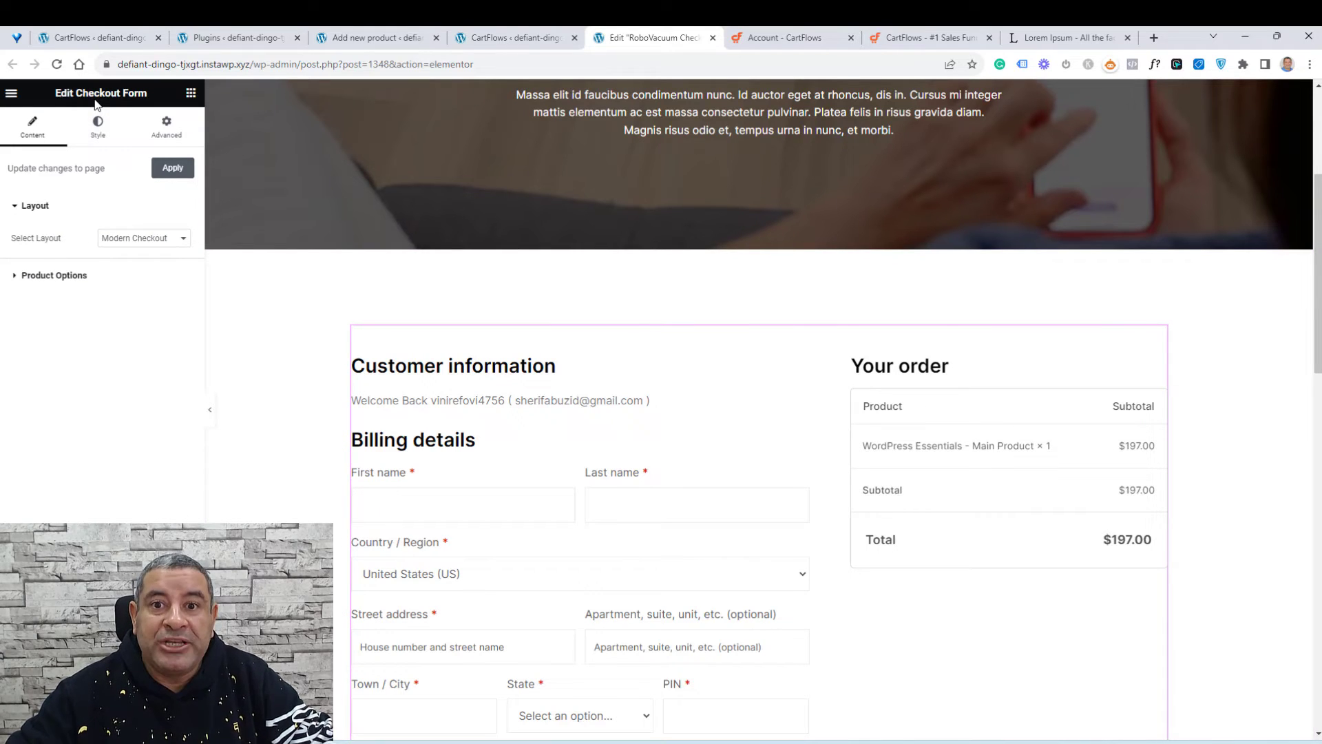
{"action": "left_click", "coordinate": [191, 95]}
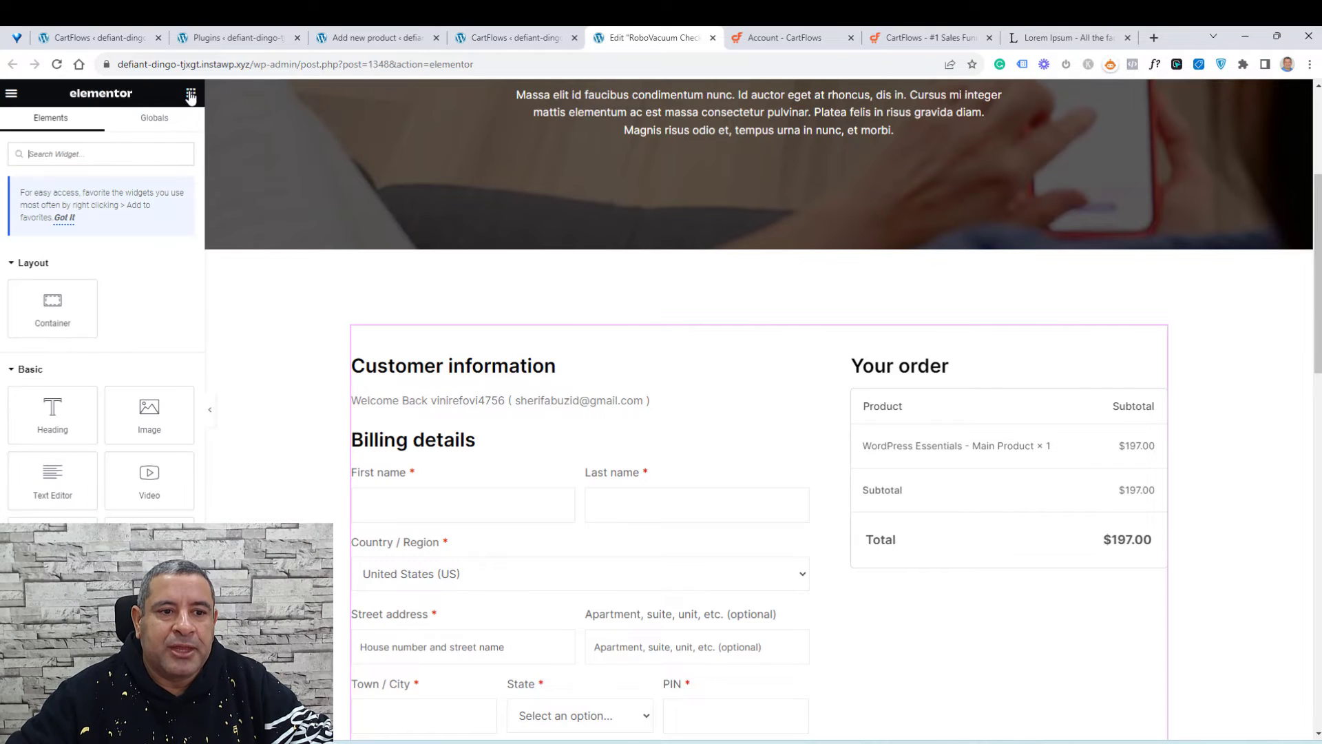
{"action": "left_click", "coordinate": [126, 154]}
{"action": "type", "text": "check"}
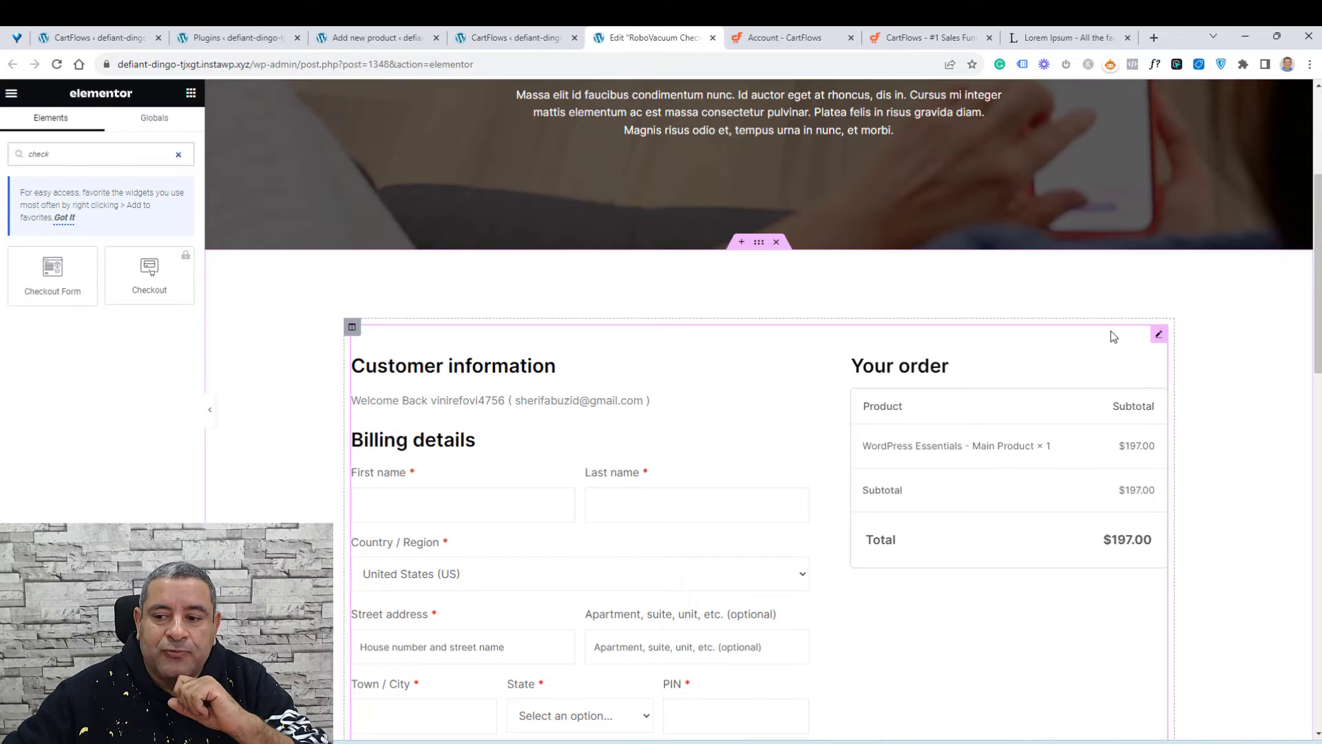
{"action": "left_click", "coordinate": [1161, 338]}
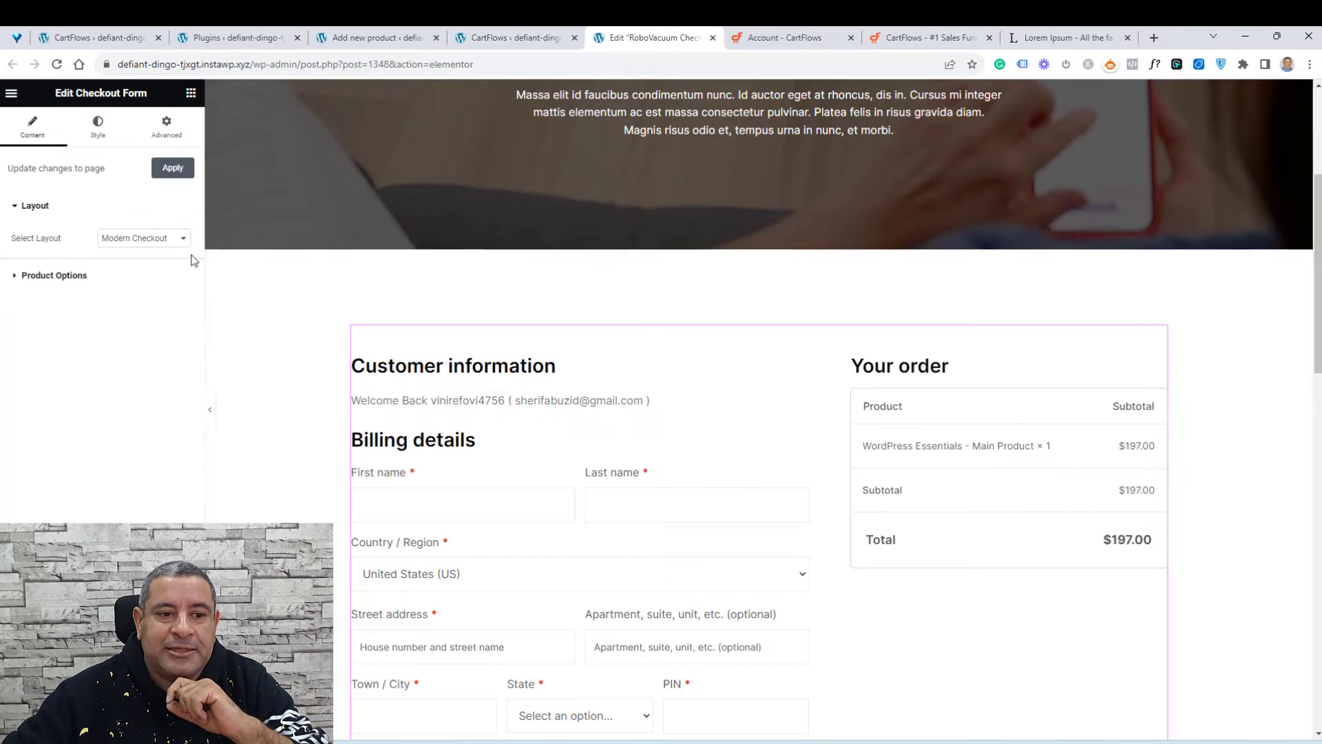
{"action": "left_click", "coordinate": [156, 242]}
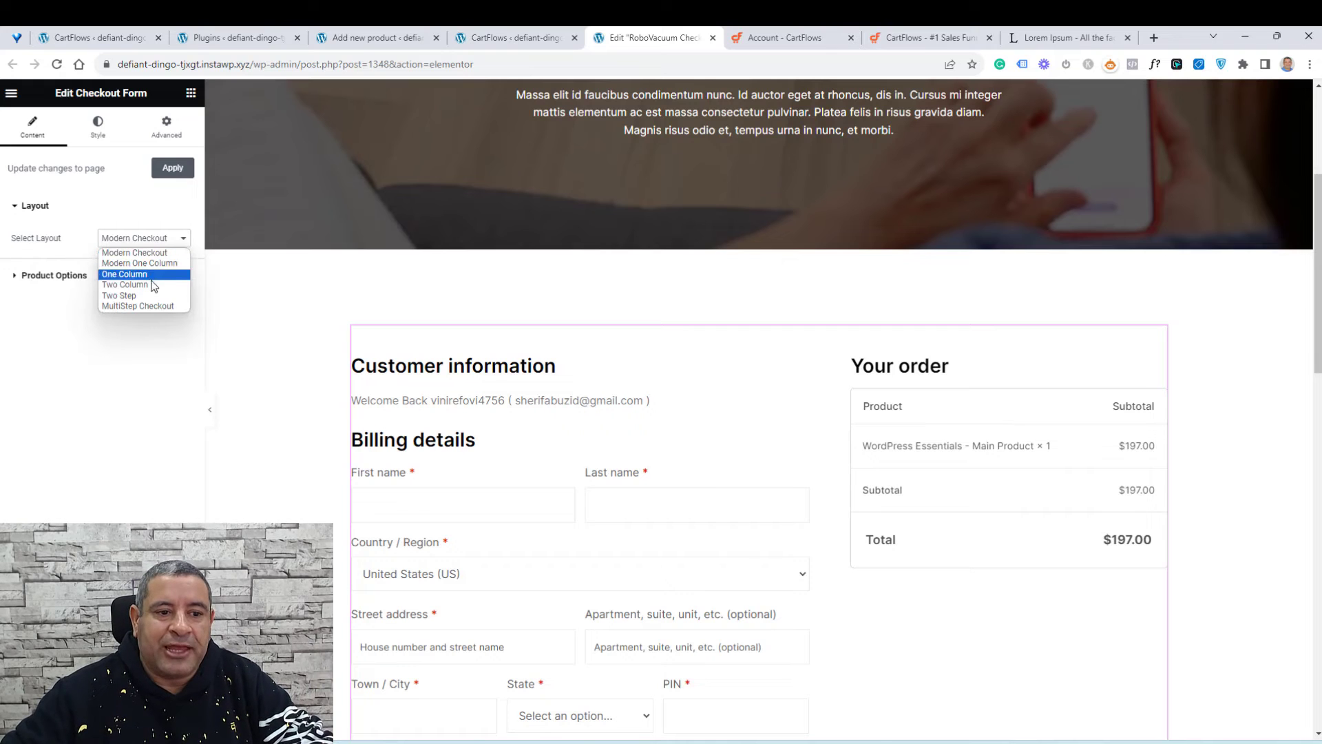
{"action": "left_click", "coordinate": [157, 263]}
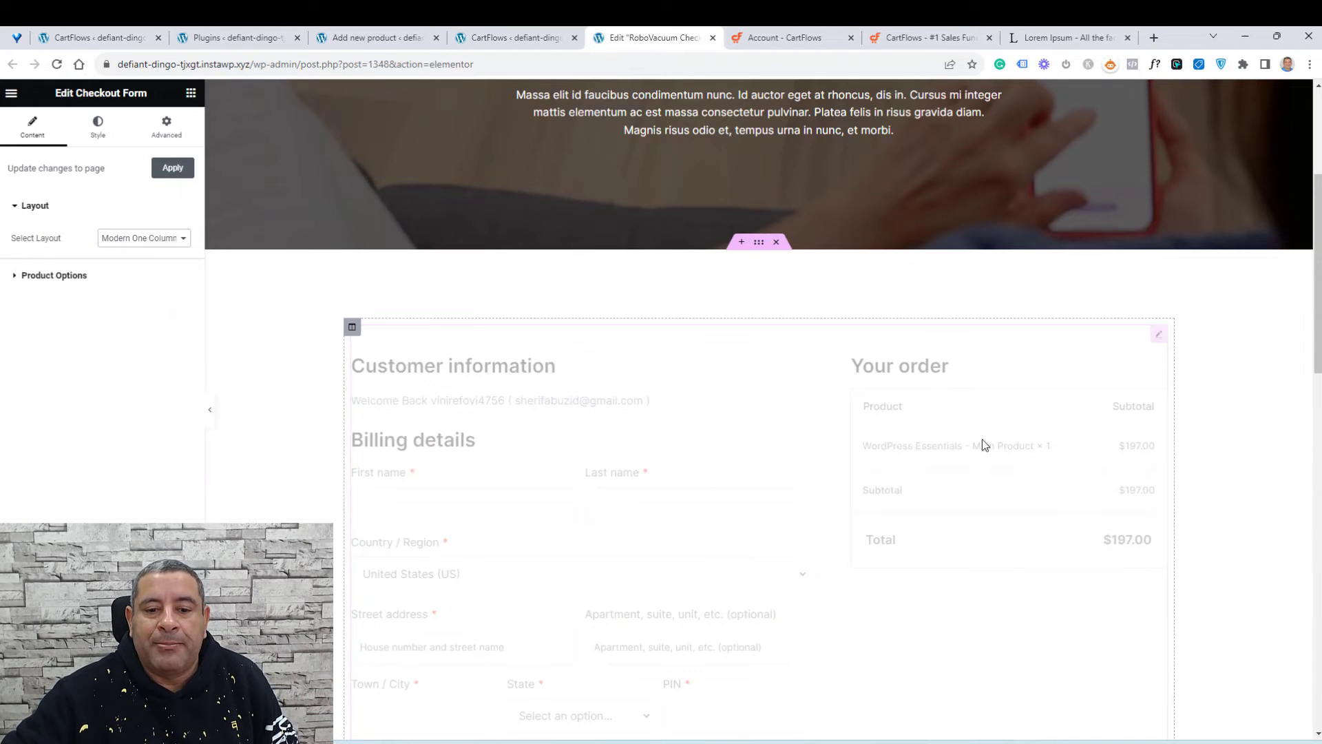
Step: Switch the checkout form layout to Two Column
{"action": "scroll", "coordinate": [1250, 391], "scroll_direction": "down", "scroll_amount": 9}
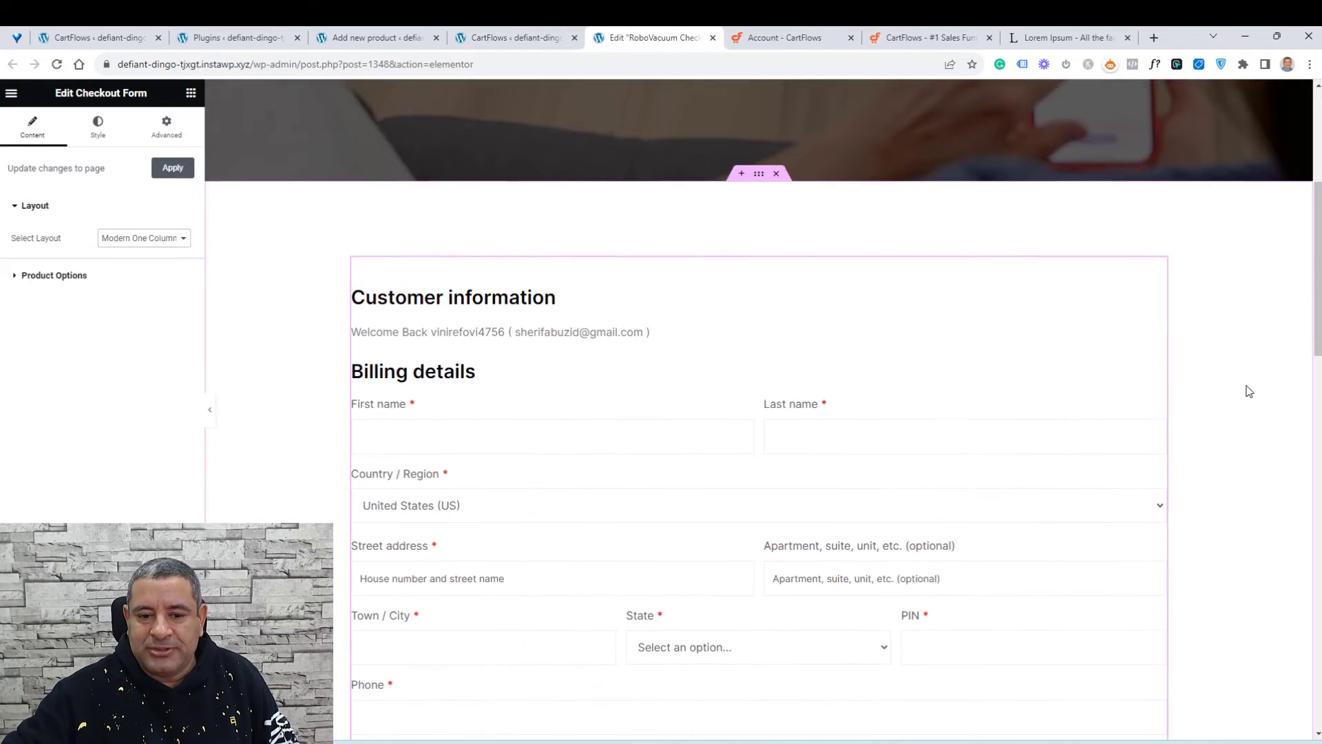
{"action": "scroll", "coordinate": [1249, 391], "scroll_direction": "up", "scroll_amount": 5}
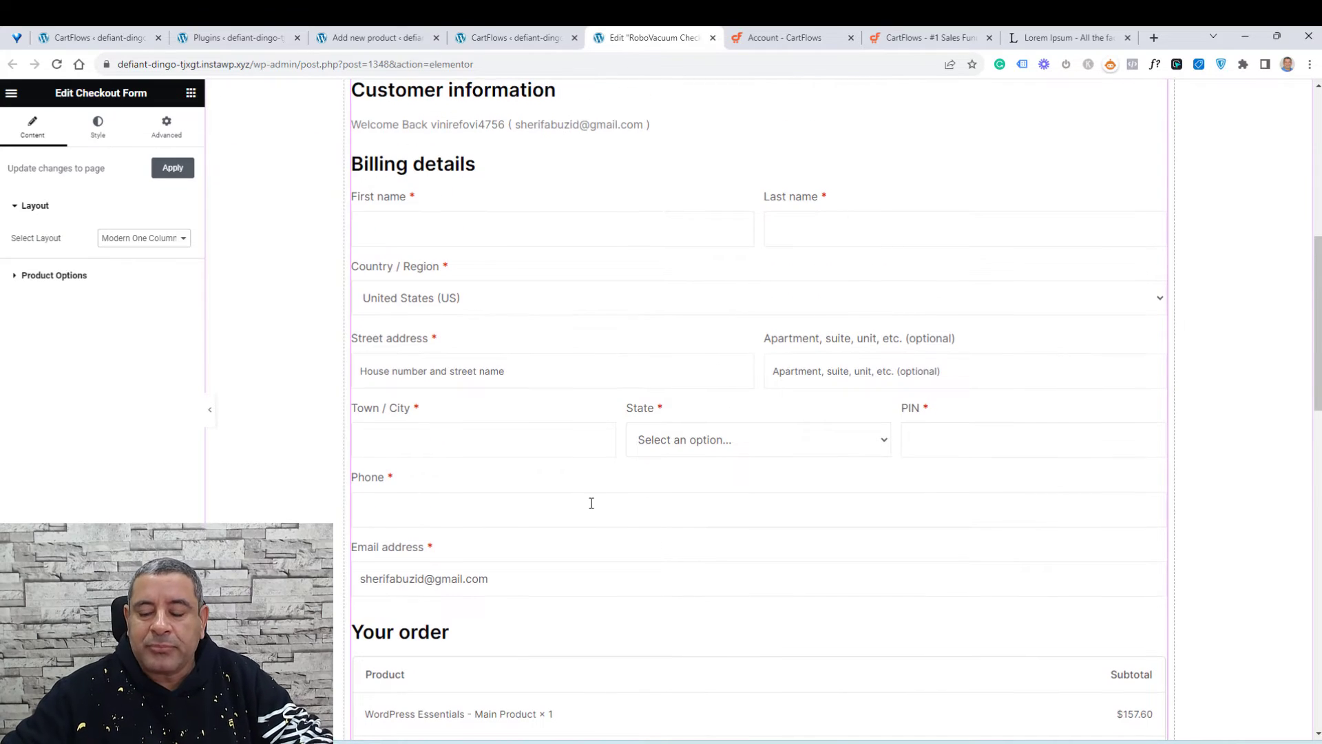
{"action": "scroll", "coordinate": [590, 502], "scroll_direction": "up", "scroll_amount": 5}
{"action": "left_click", "coordinate": [168, 241]}
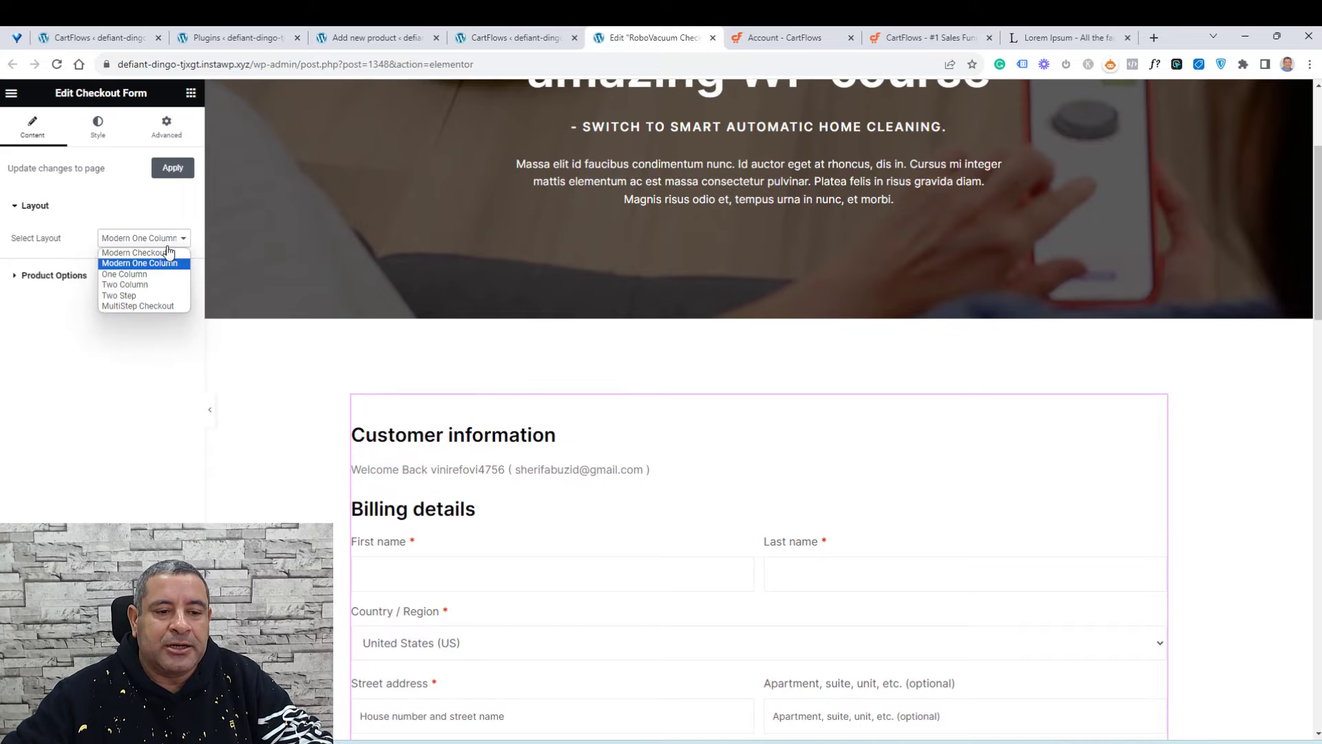
{"action": "left_click", "coordinate": [156, 284]}
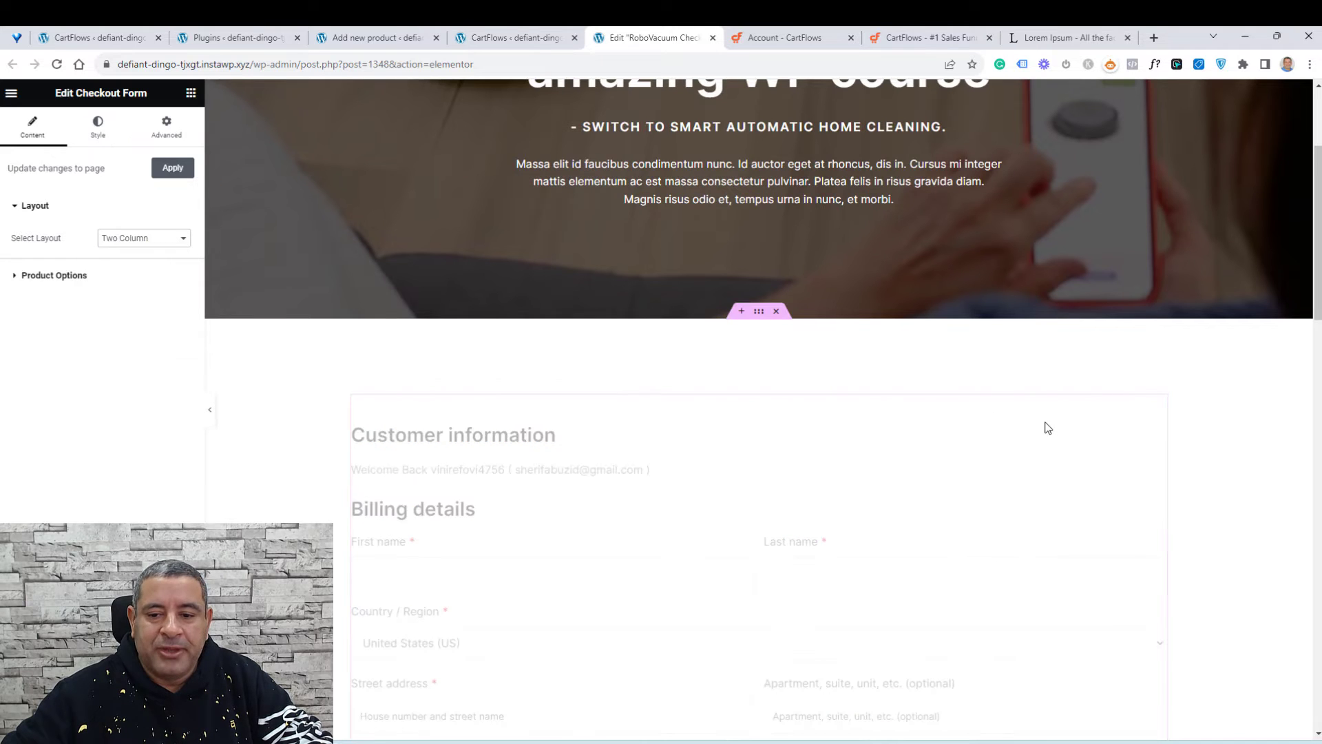
Step: Switch the checkout form layout to MultiStep Checkout
{"action": "scroll", "coordinate": [1209, 424], "scroll_direction": "down", "scroll_amount": 3}
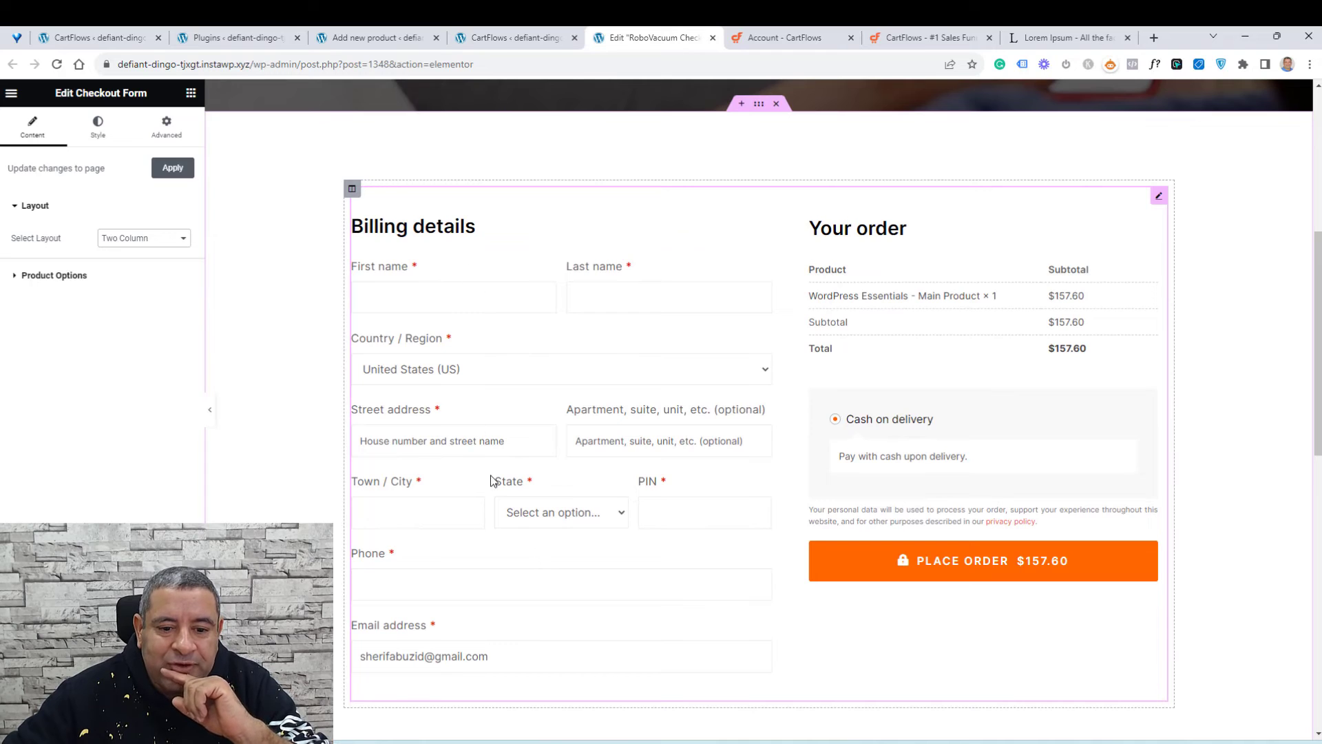
{"action": "scroll", "coordinate": [492, 480], "scroll_direction": "down", "scroll_amount": 1}
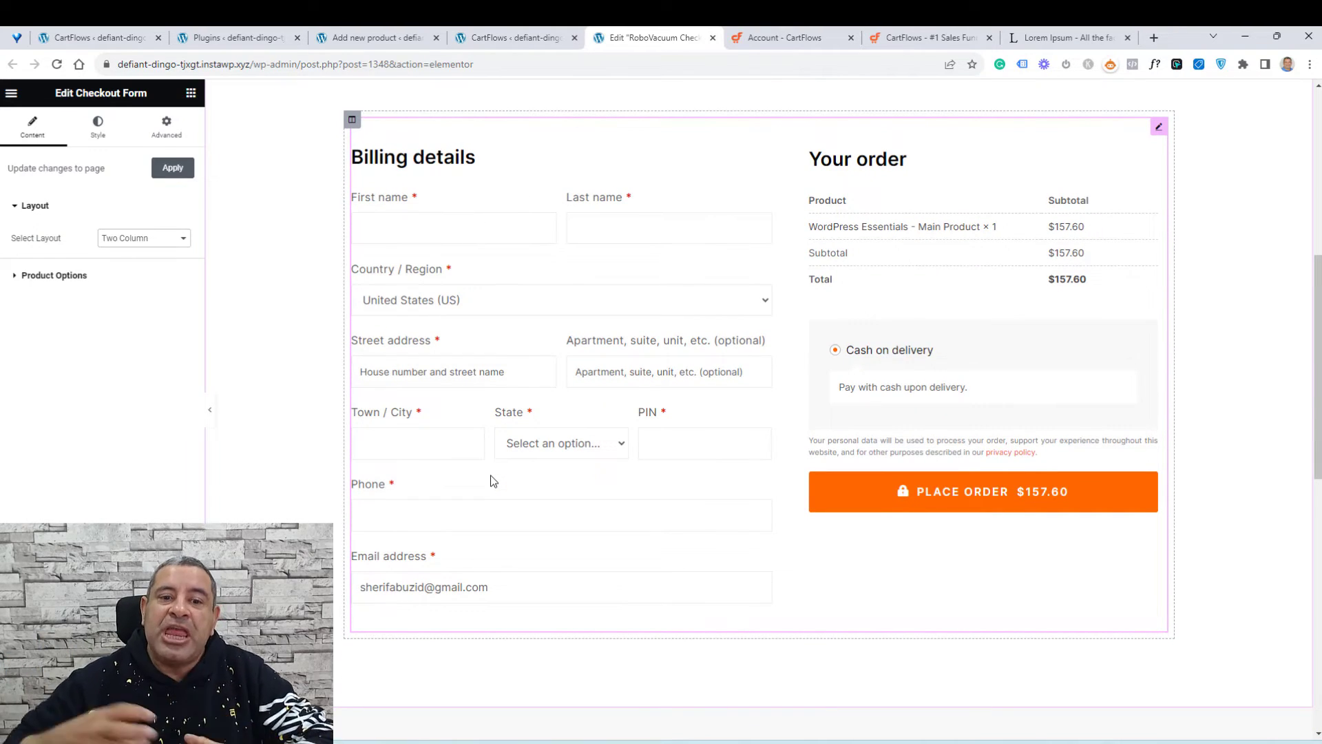
{"action": "scroll", "coordinate": [491, 479], "scroll_direction": "up", "scroll_amount": 3}
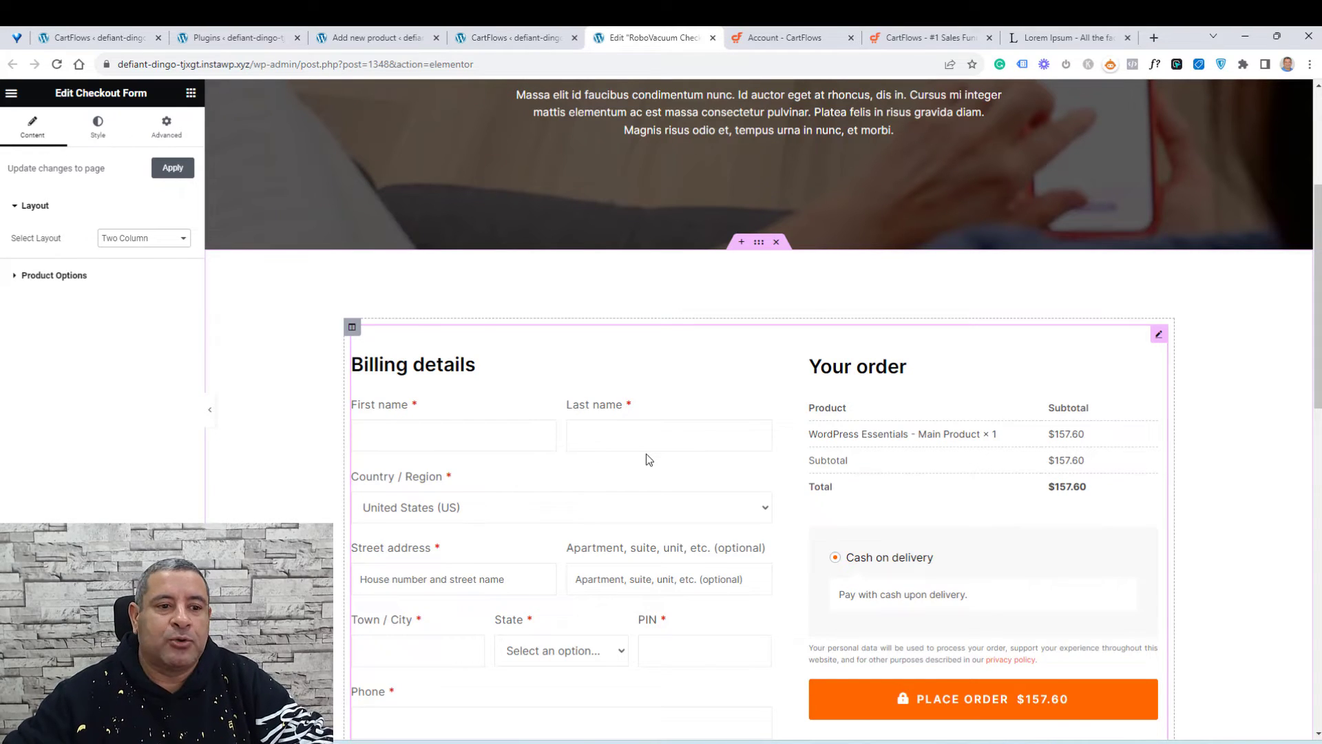
{"action": "left_click", "coordinate": [181, 239]}
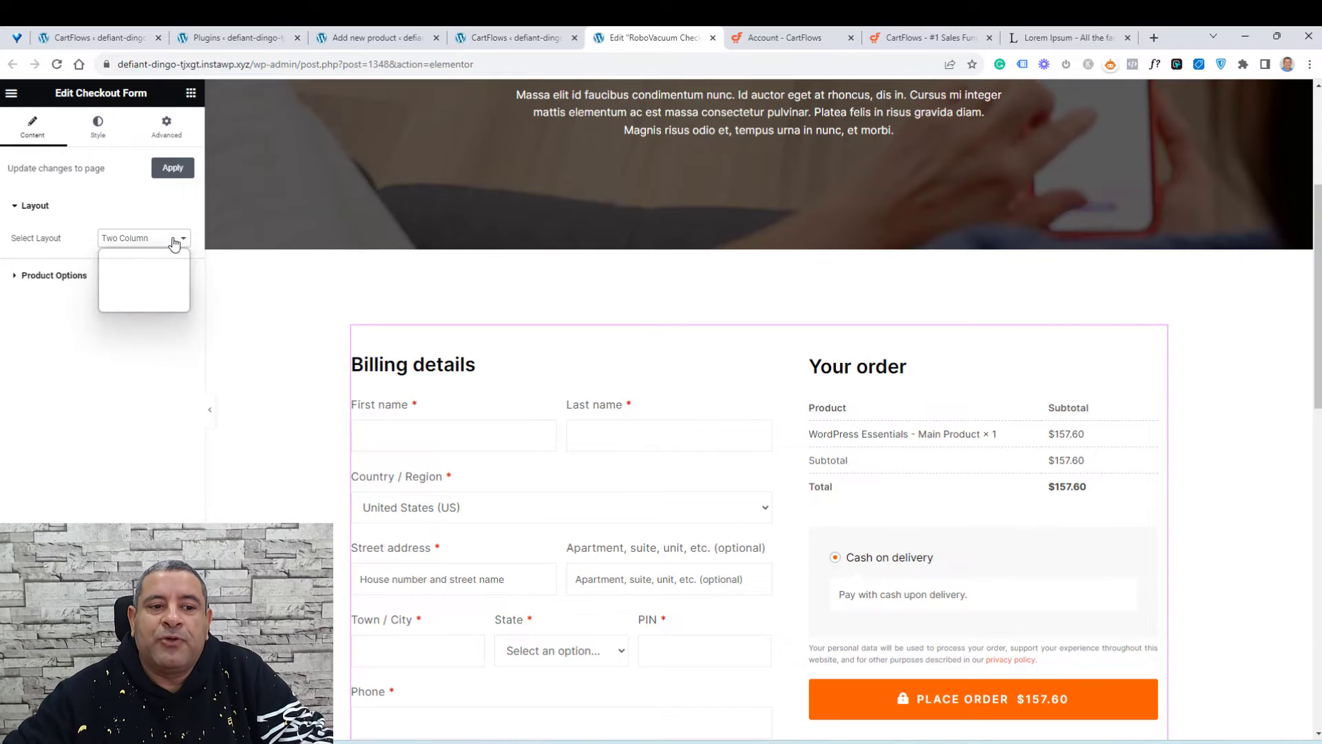
{"action": "left_click", "coordinate": [151, 306]}
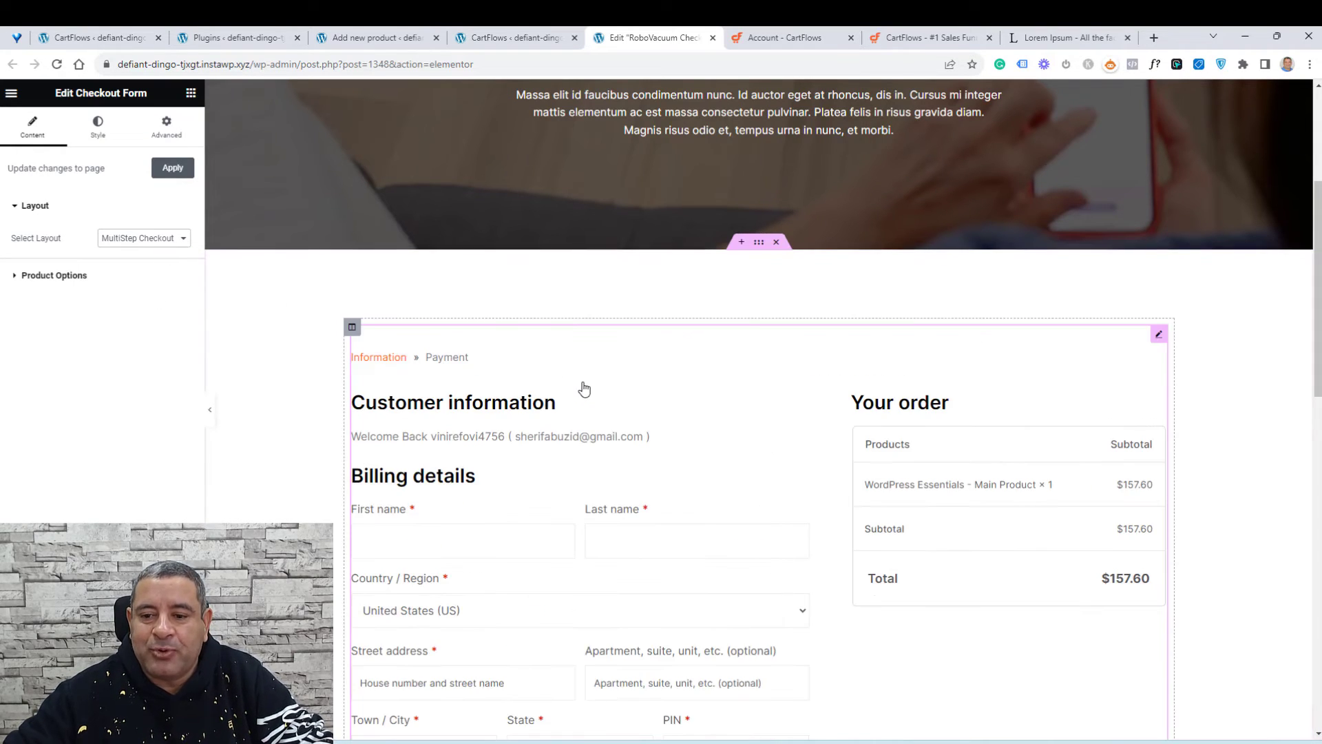
Step: Switch the checkout form layout to Two Step
{"action": "scroll", "coordinate": [590, 383], "scroll_direction": "down", "scroll_amount": 2}
{"action": "left_click", "coordinate": [186, 240]}
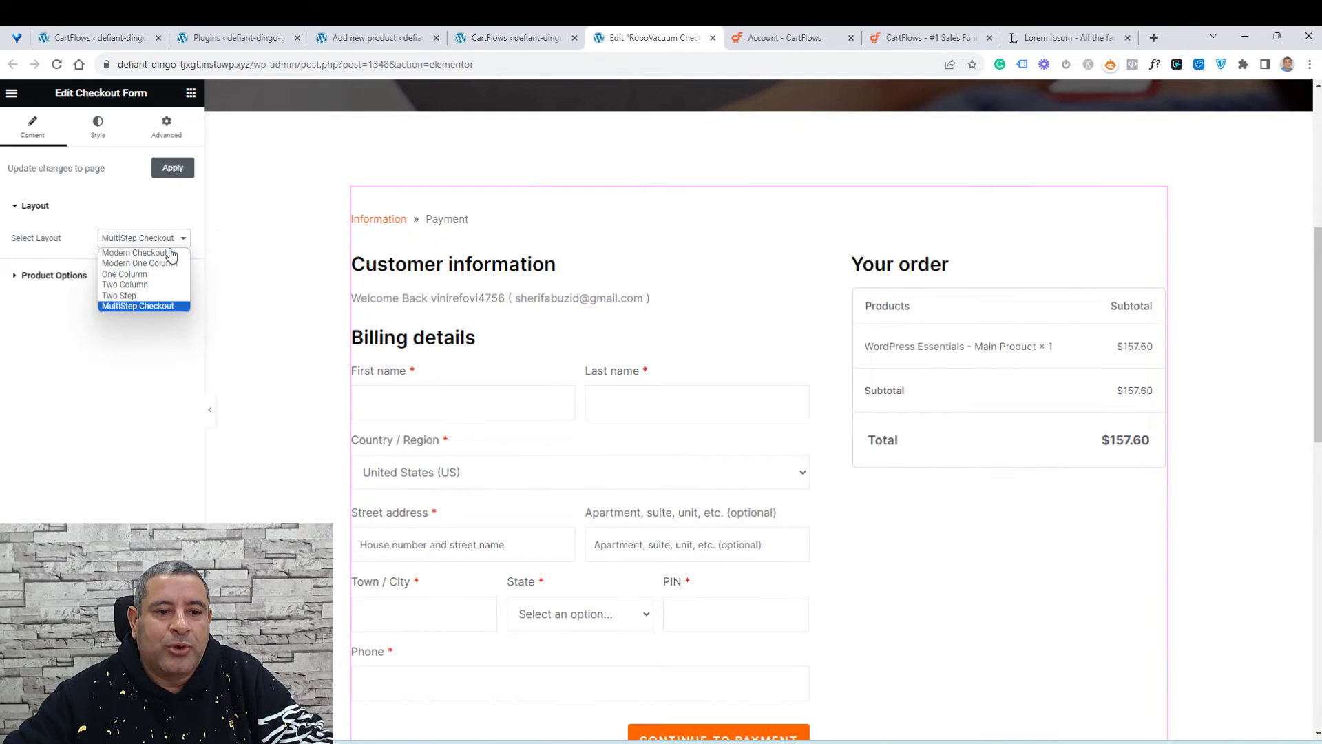
{"action": "left_click", "coordinate": [148, 296]}
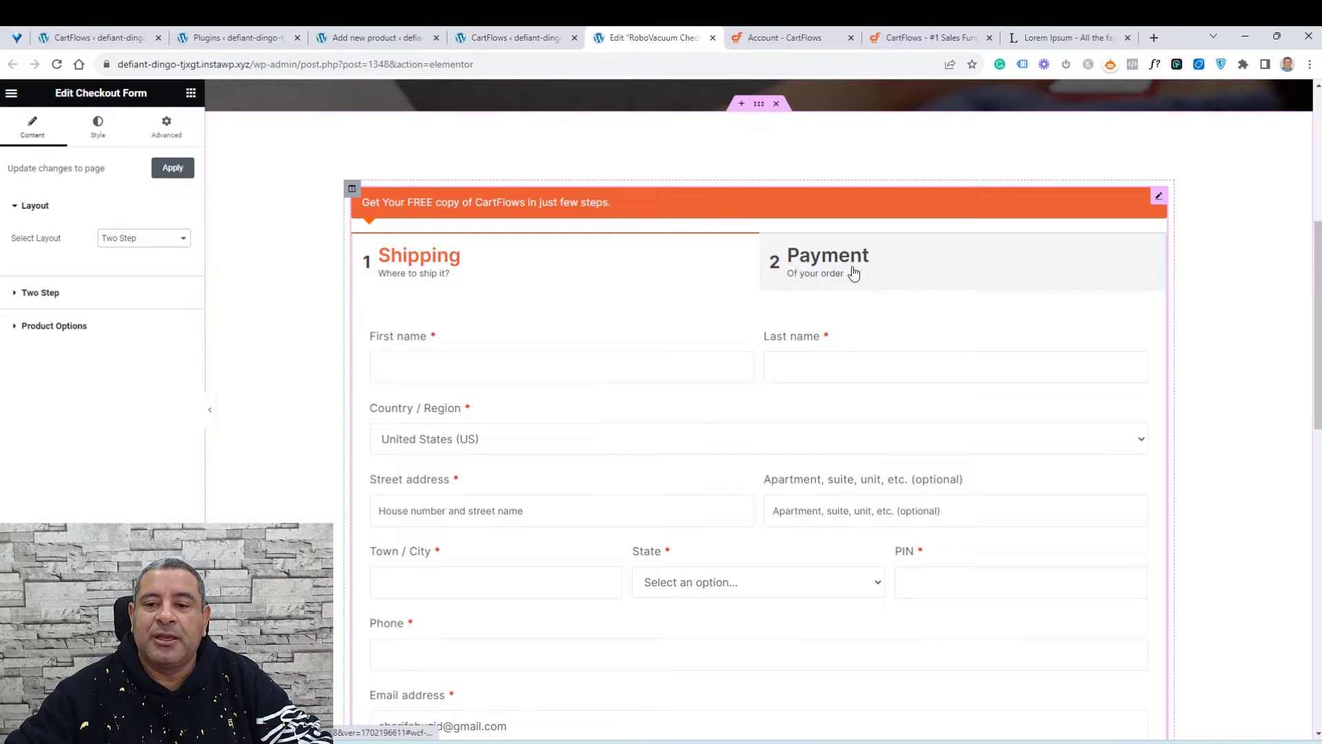
Step: Switch the checkout form layout back to Modern Checkout
{"action": "scroll", "coordinate": [540, 399], "scroll_direction": "down", "scroll_amount": 1}
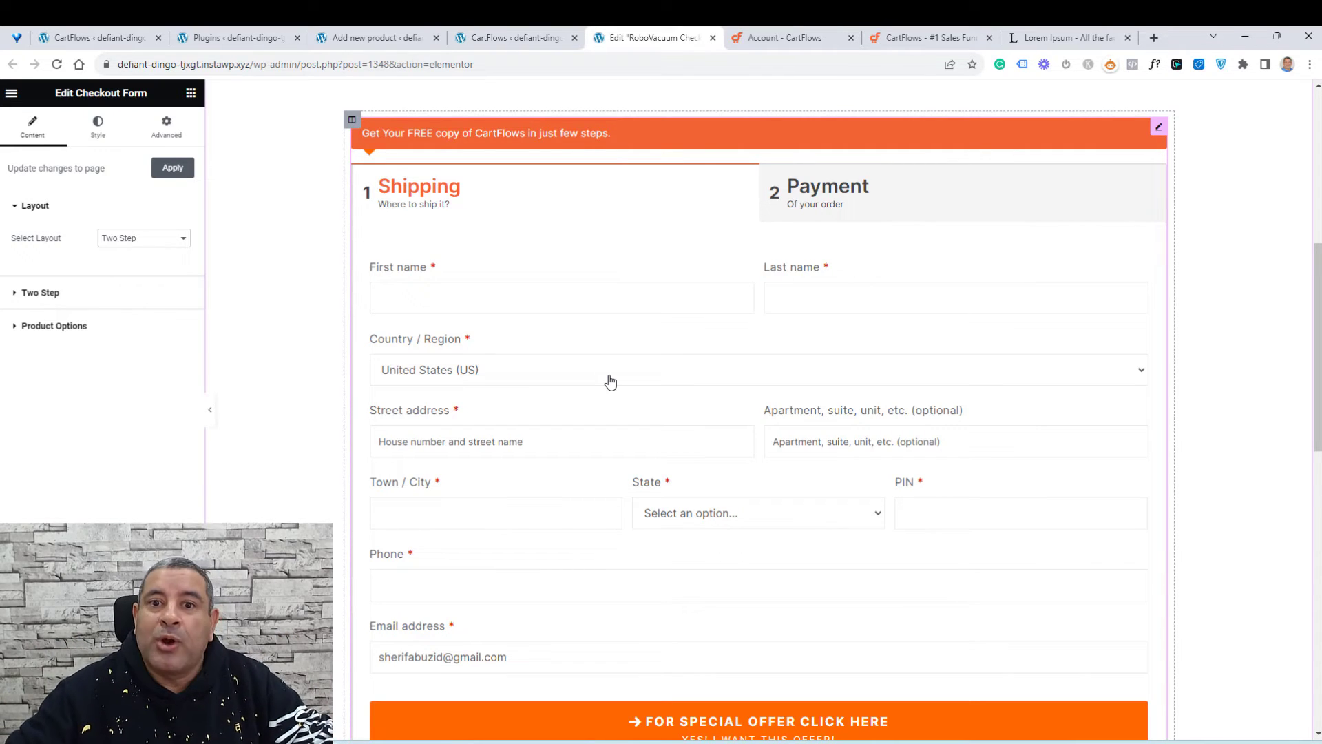
{"action": "left_click", "coordinate": [141, 240]}
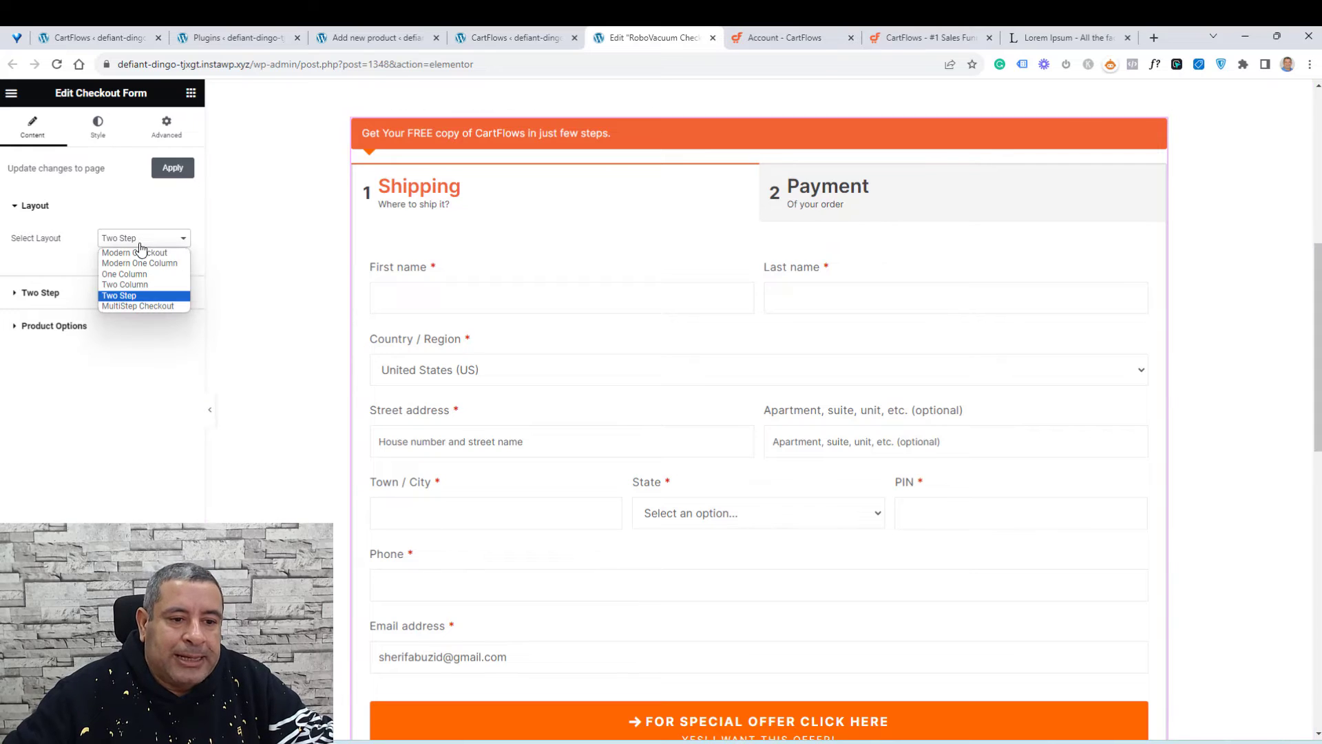
{"action": "left_click", "coordinate": [140, 253]}
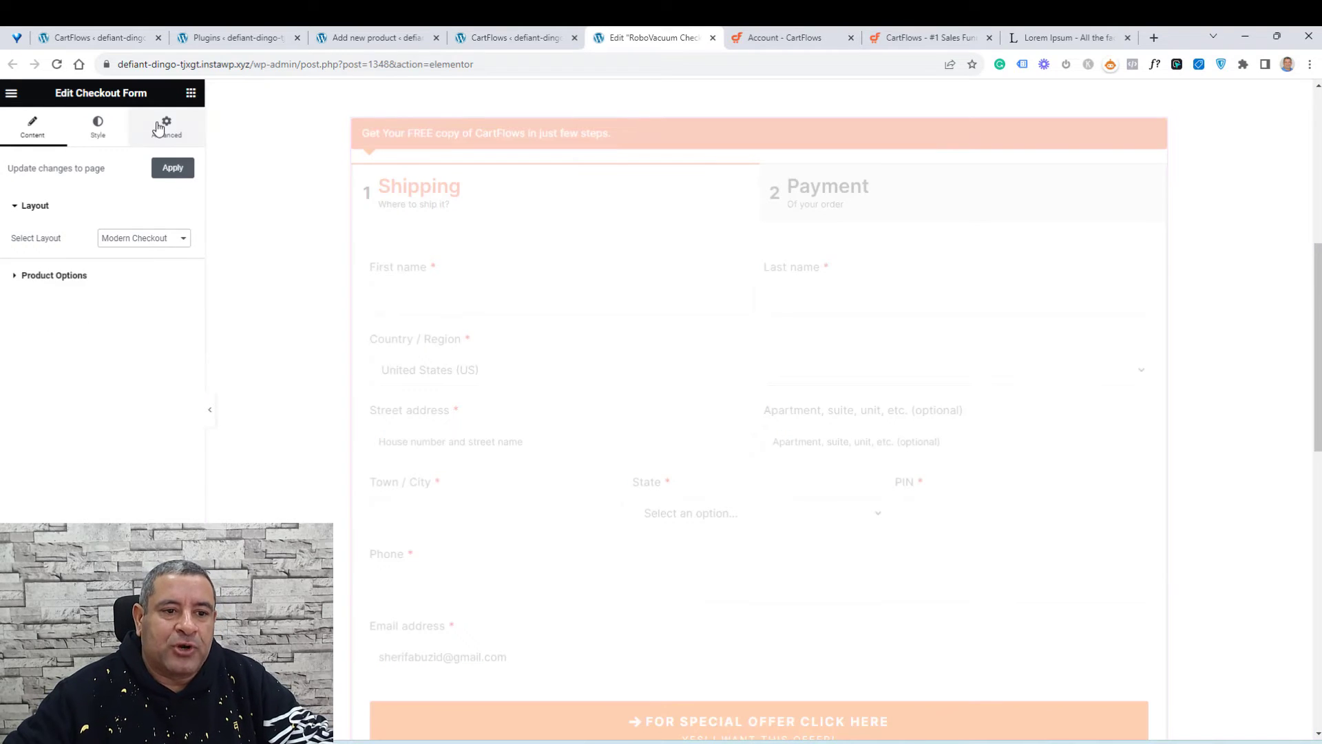
Step: Enable a box shadow on the checkout form and set its padding to 20 px on all sides
{"action": "left_click", "coordinate": [158, 127]}
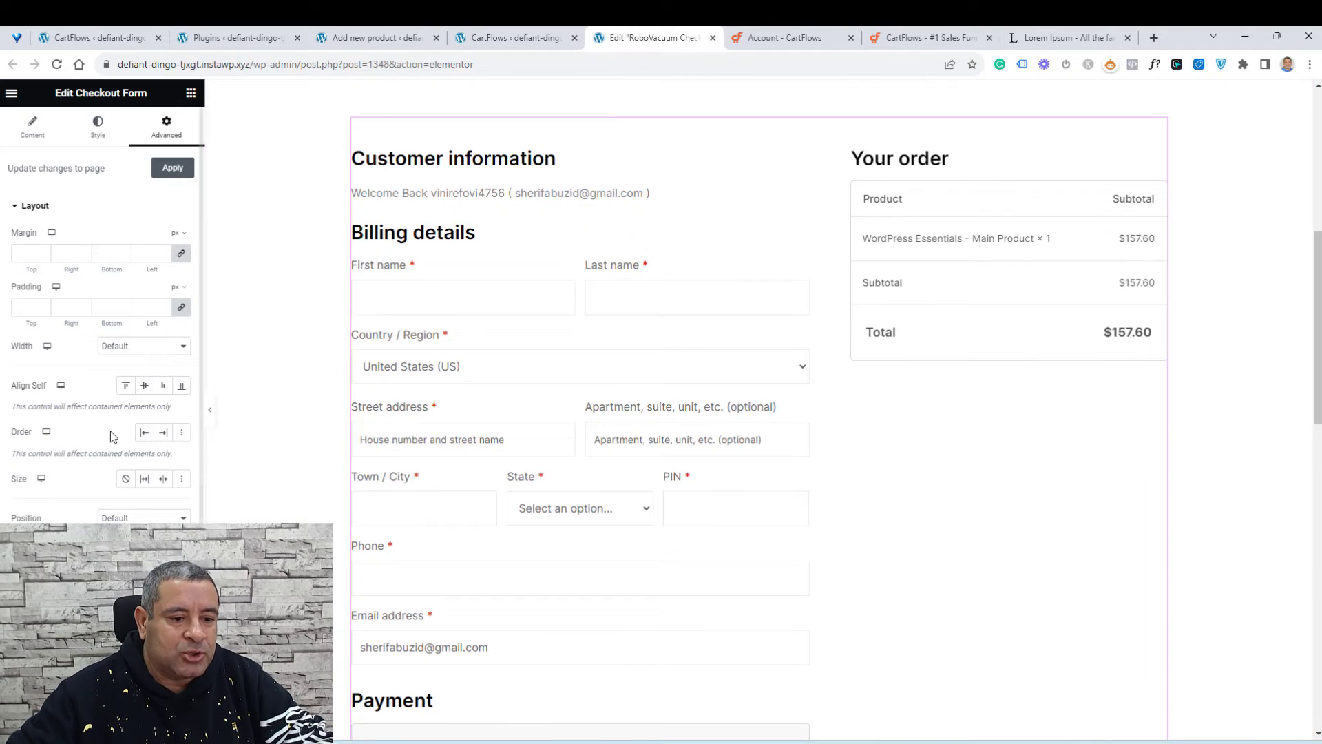
{"action": "scroll", "coordinate": [110, 431], "scroll_direction": "down", "scroll_amount": 2}
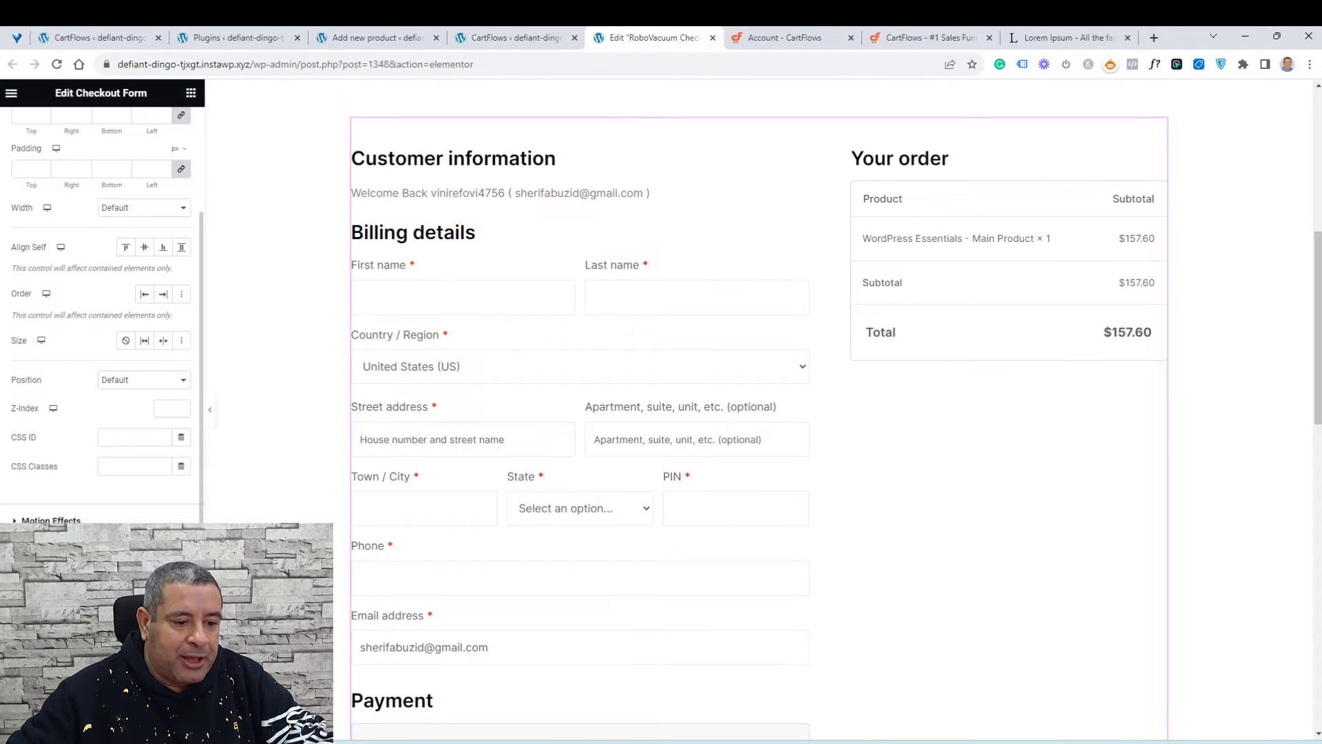
{"action": "left_click", "coordinate": [35, 620]}
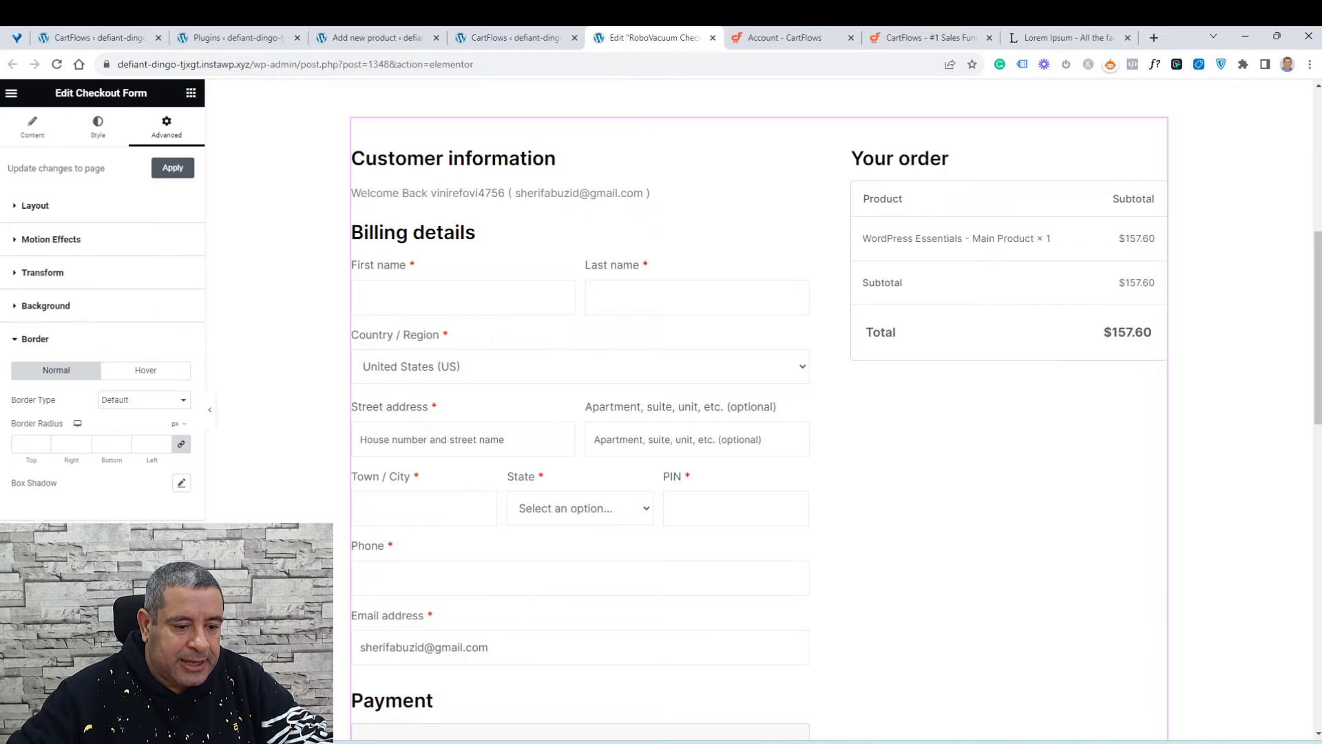
{"action": "left_click", "coordinate": [180, 484]}
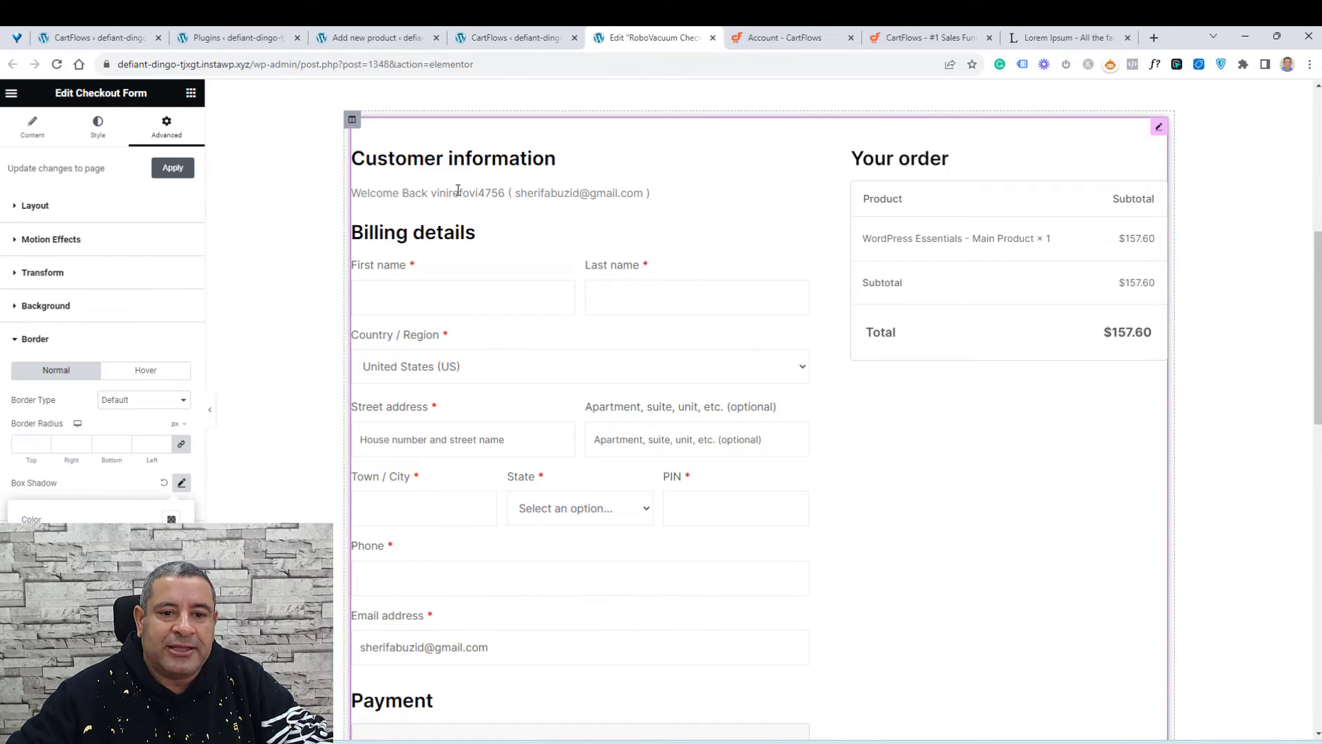
{"action": "left_click", "coordinate": [35, 206]}
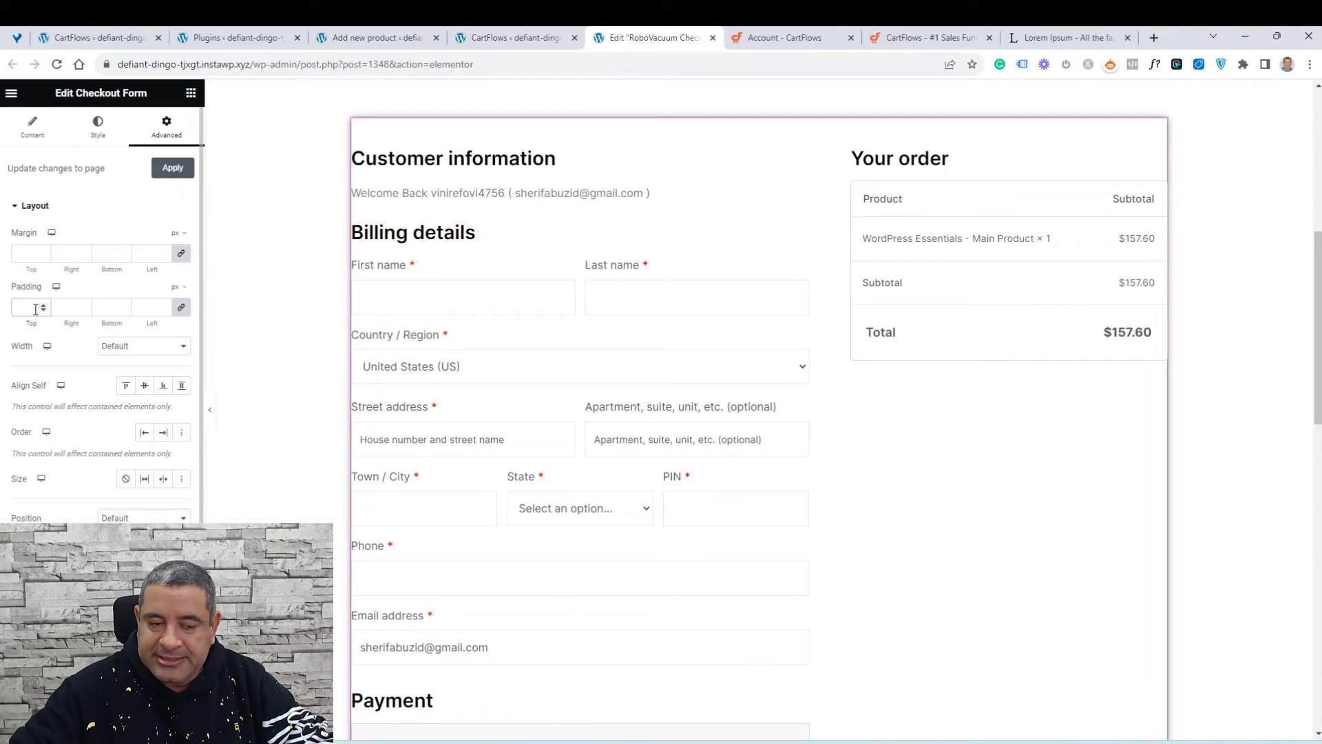
{"action": "type", "text": "20"}
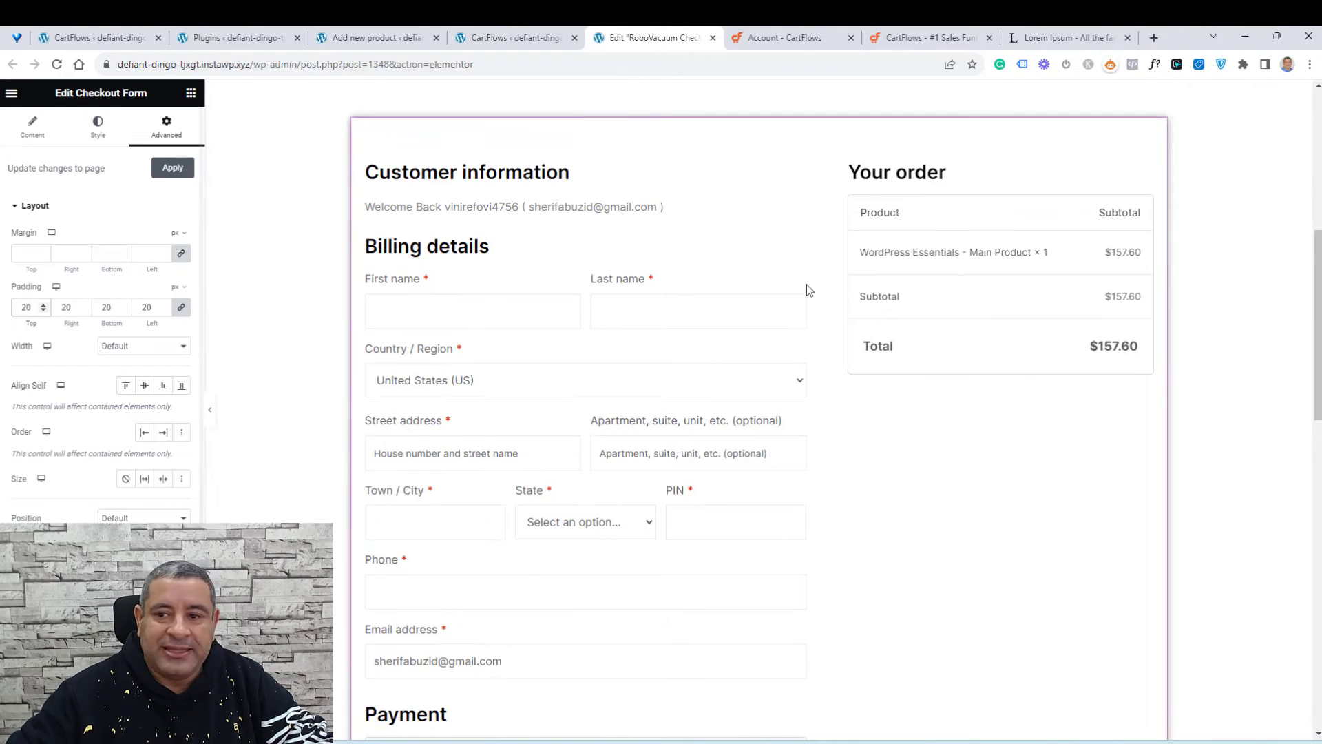
Step: In the checkout step's field editor, disable the billing Country / Region, Street address, Town / City, State, PIN and Phone fields
{"action": "scroll", "coordinate": [904, 289], "scroll_direction": "up", "scroll_amount": 7}
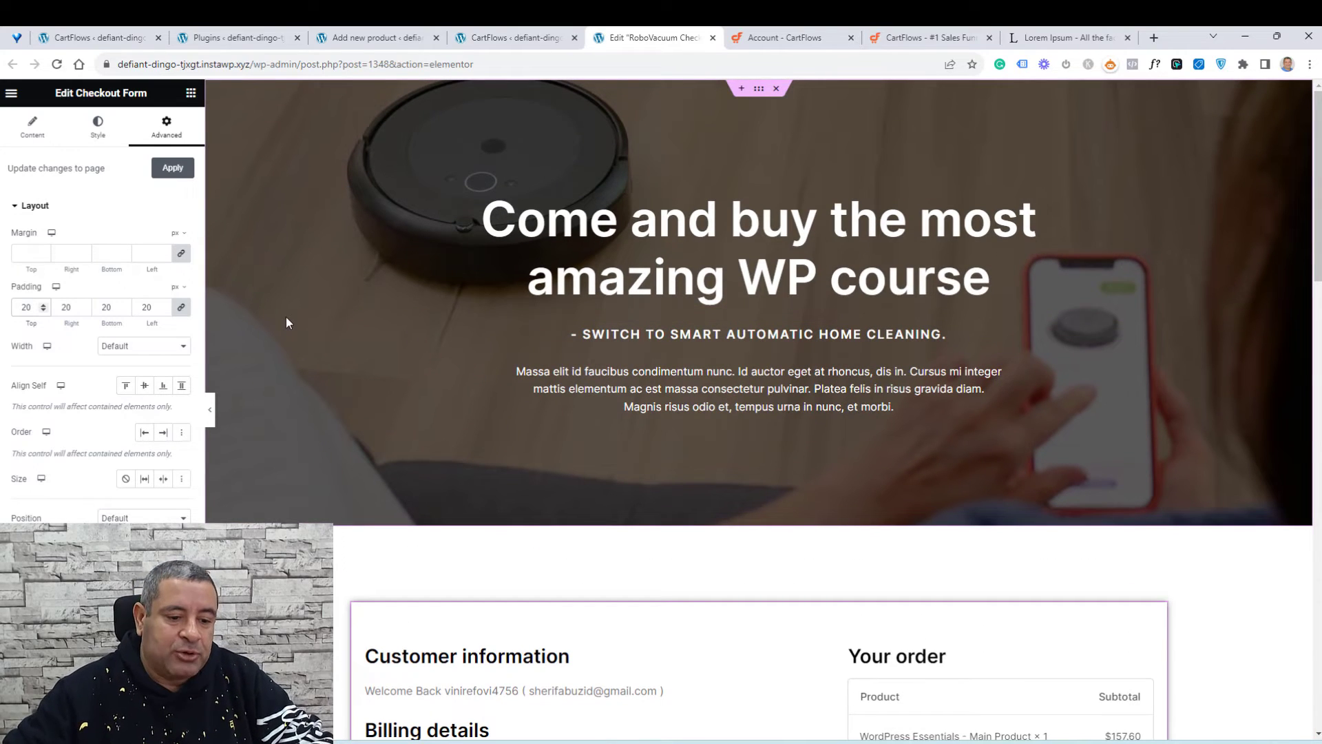
{"action": "left_click", "coordinate": [539, 41]}
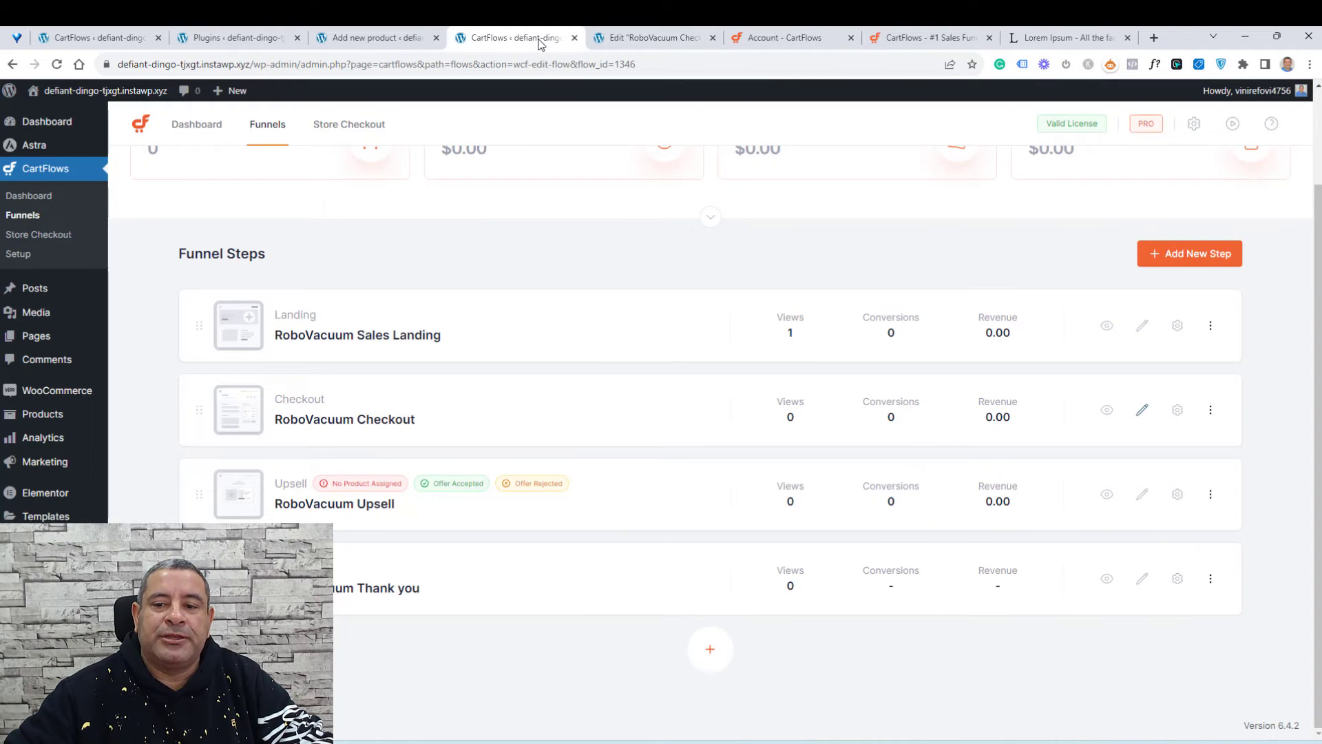
{"action": "left_click", "coordinate": [1177, 412]}
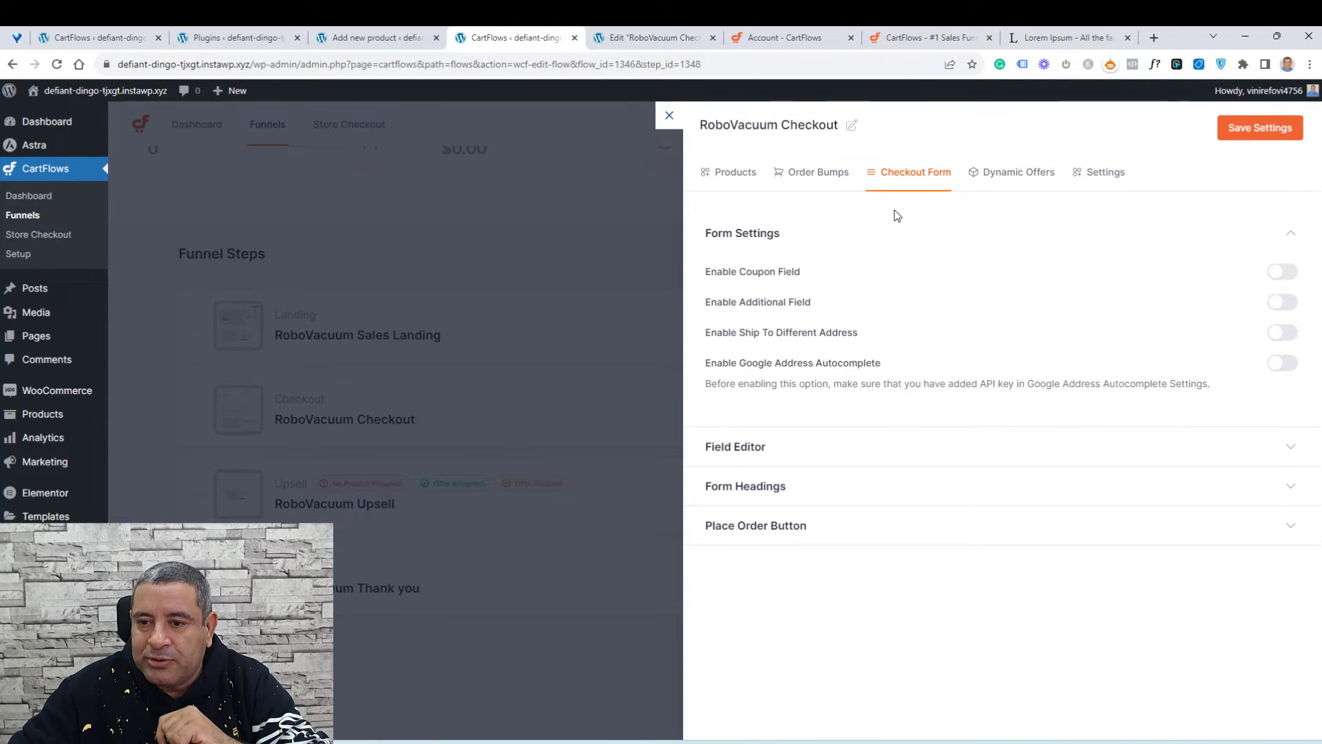
{"action": "left_click", "coordinate": [748, 448]}
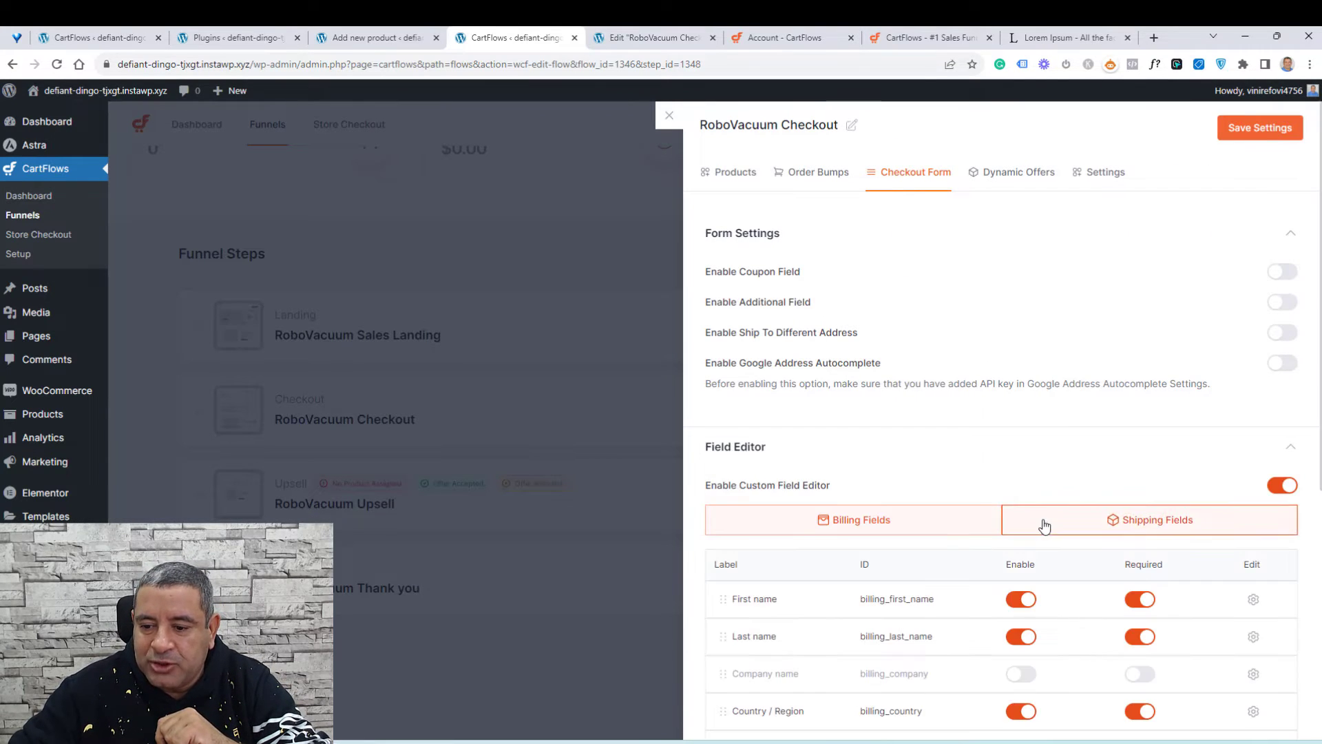
{"action": "scroll", "coordinate": [1042, 525], "scroll_direction": "down", "scroll_amount": 5}
{"action": "left_click", "coordinate": [1019, 297]}
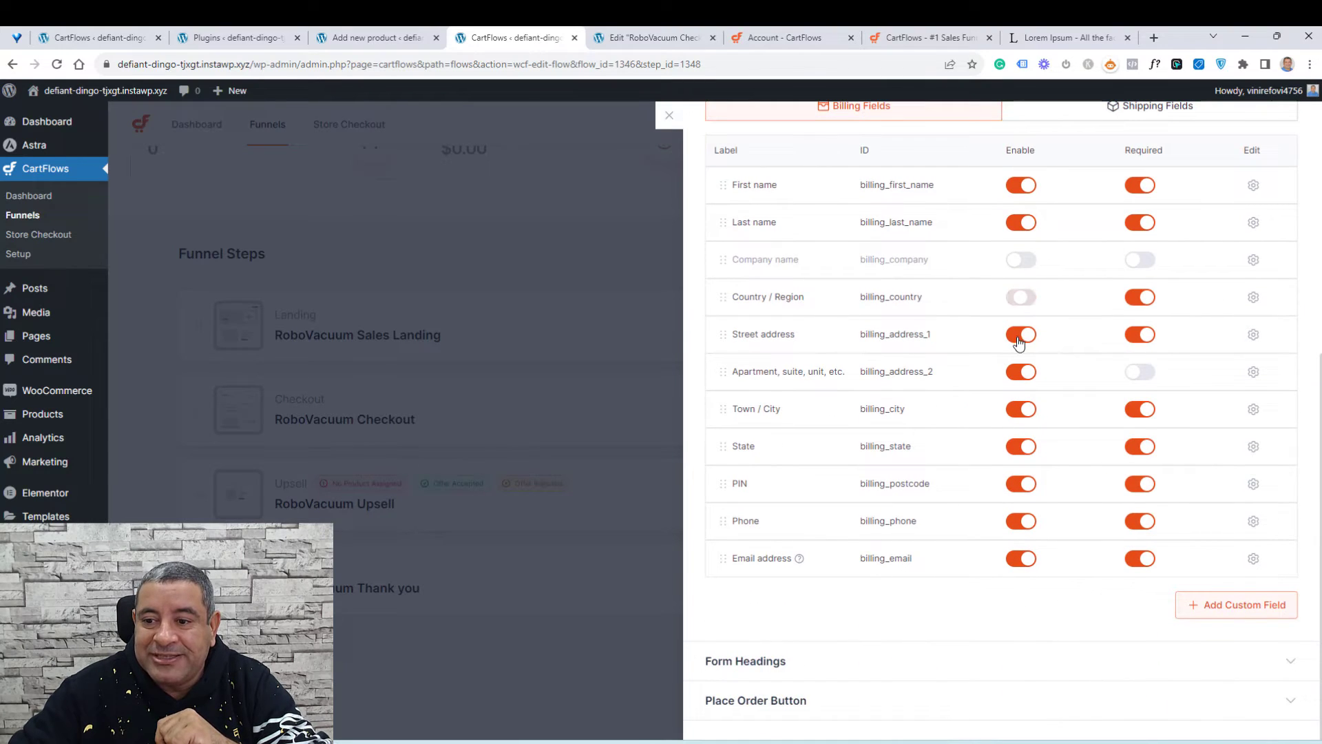
{"action": "left_click", "coordinate": [1020, 334]}
{"action": "left_click", "coordinate": [1021, 409]}
{"action": "left_click", "coordinate": [1021, 448]}
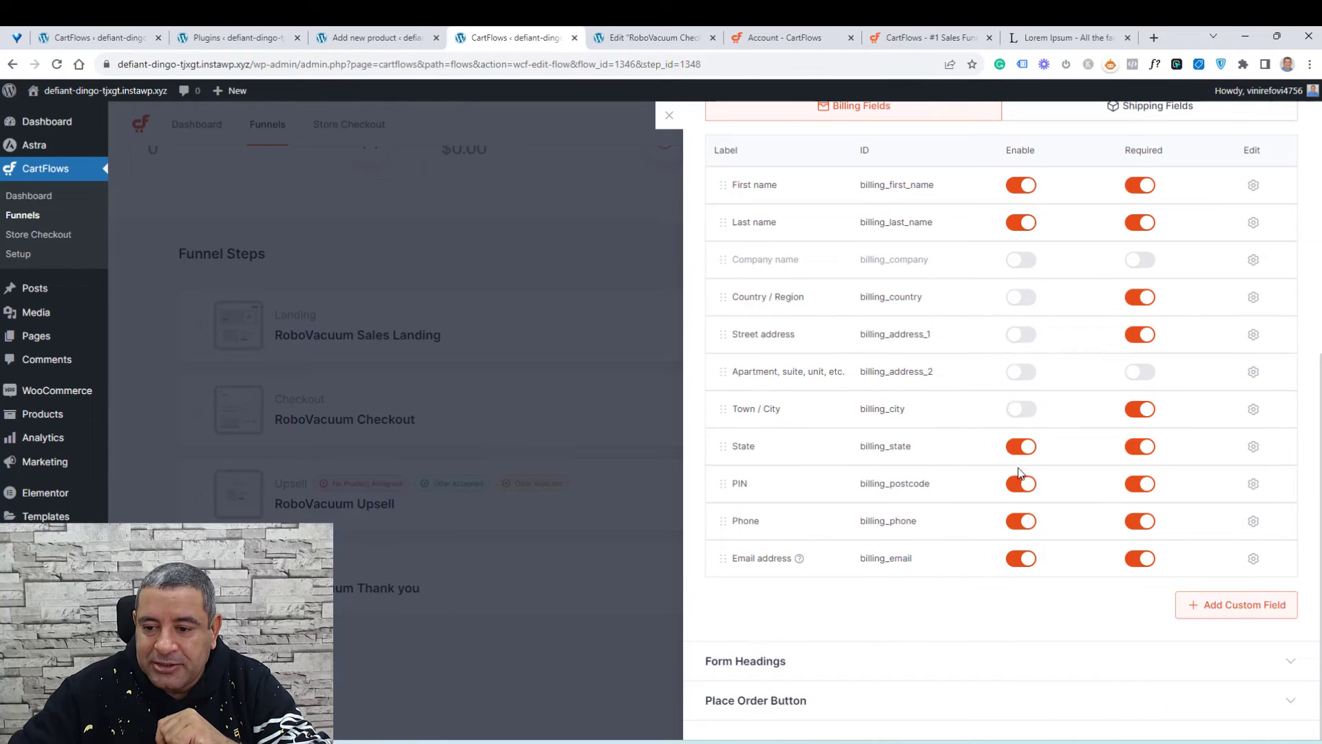
{"action": "left_click", "coordinate": [1020, 486]}
{"action": "left_click", "coordinate": [1018, 521]}
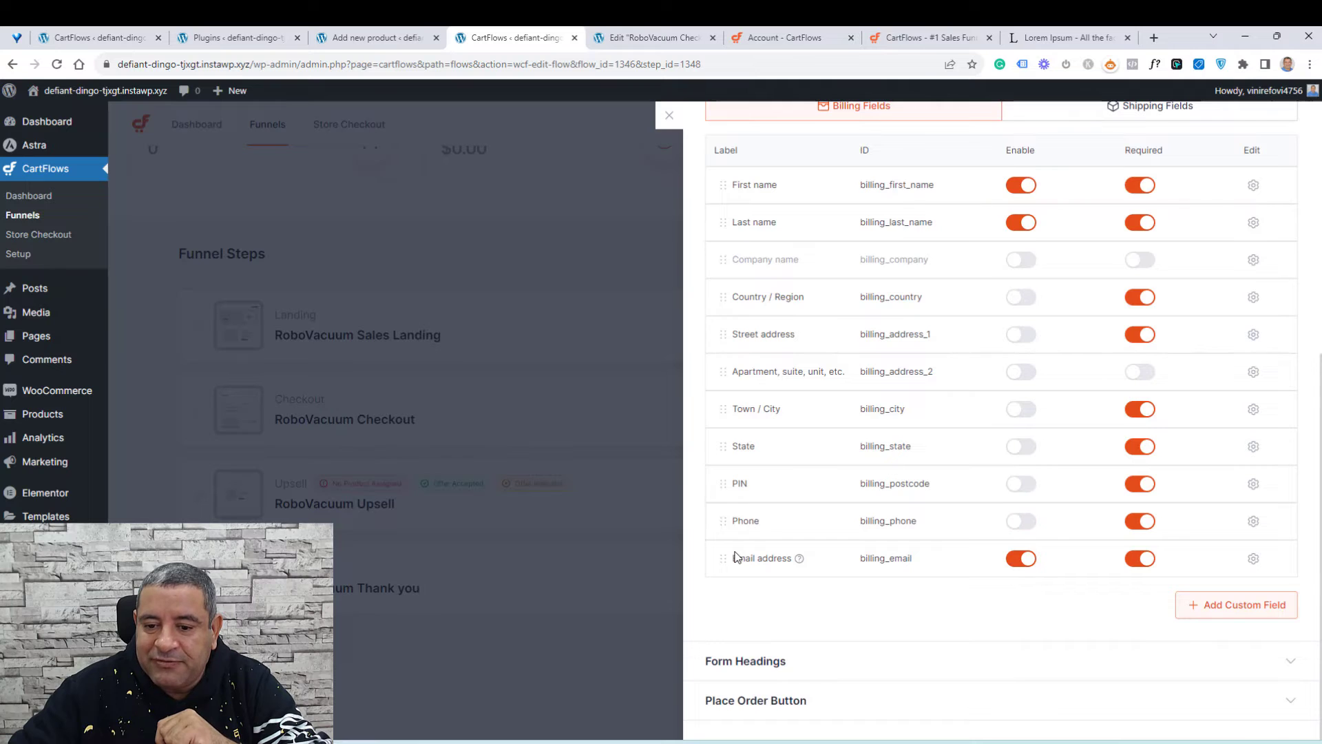
Step: Disable all shipping fields, from First name through PIN, in the checkout field editor
{"action": "scroll", "coordinate": [820, 413], "scroll_direction": "up", "scroll_amount": 2}
{"action": "scroll", "coordinate": [793, 374], "scroll_direction": "up", "scroll_amount": 1}
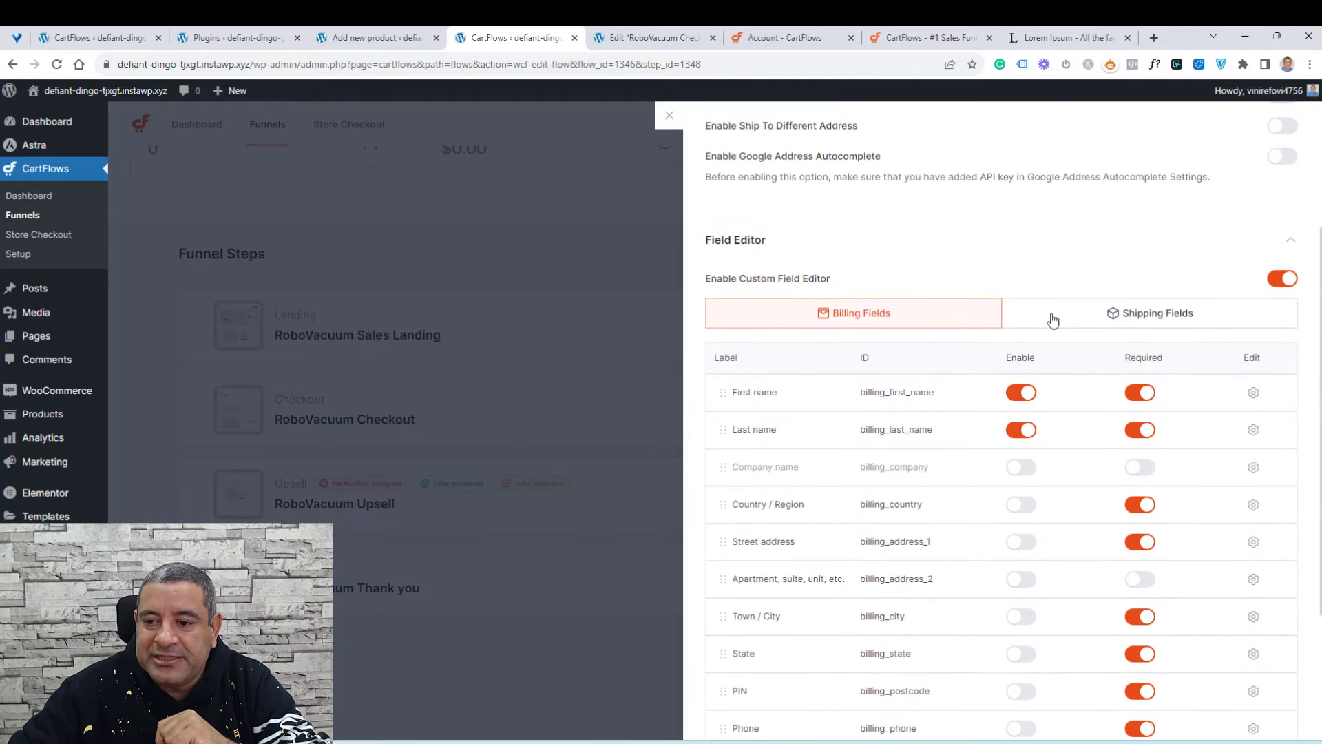
{"action": "scroll", "coordinate": [1053, 316], "scroll_direction": "up", "scroll_amount": 3}
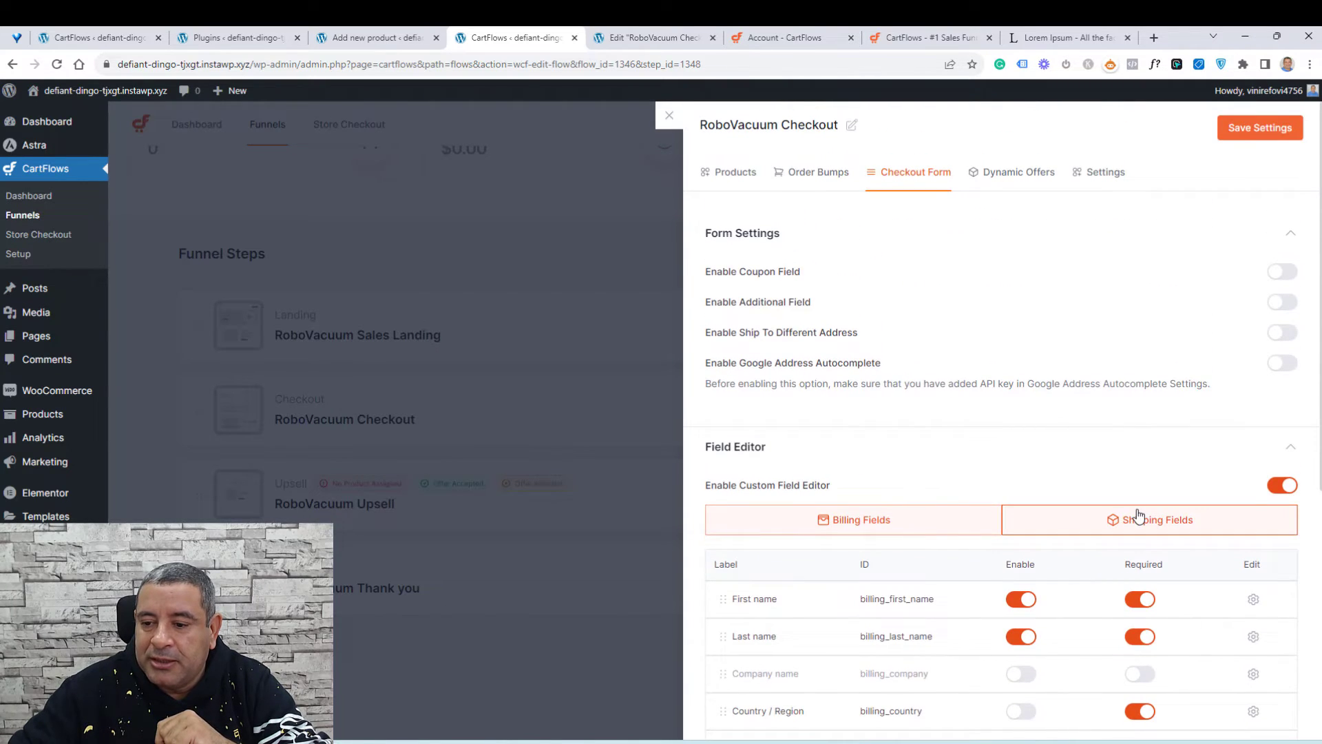
{"action": "left_click", "coordinate": [1138, 518]}
{"action": "scroll", "coordinate": [1060, 457], "scroll_direction": "down", "scroll_amount": 5}
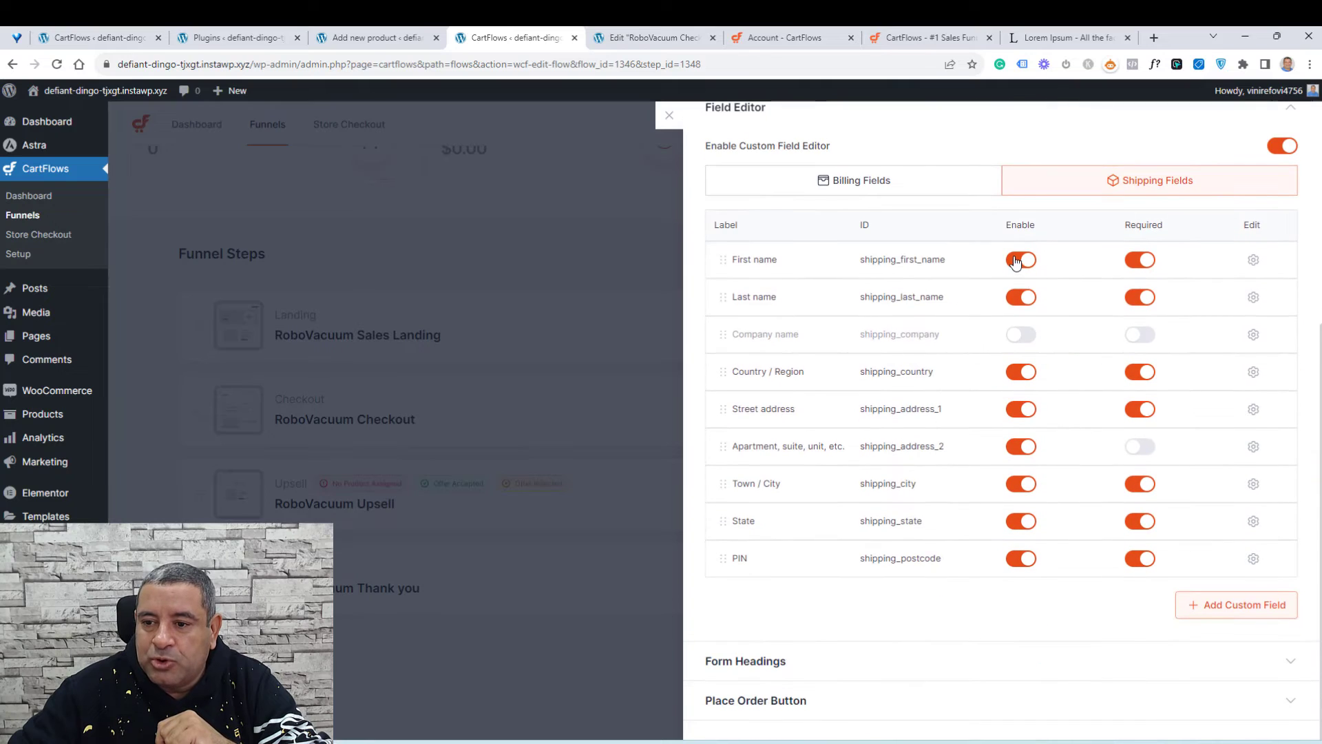
{"action": "left_click", "coordinate": [1017, 260]}
{"action": "left_click", "coordinate": [1018, 297]}
{"action": "left_click", "coordinate": [1017, 372]}
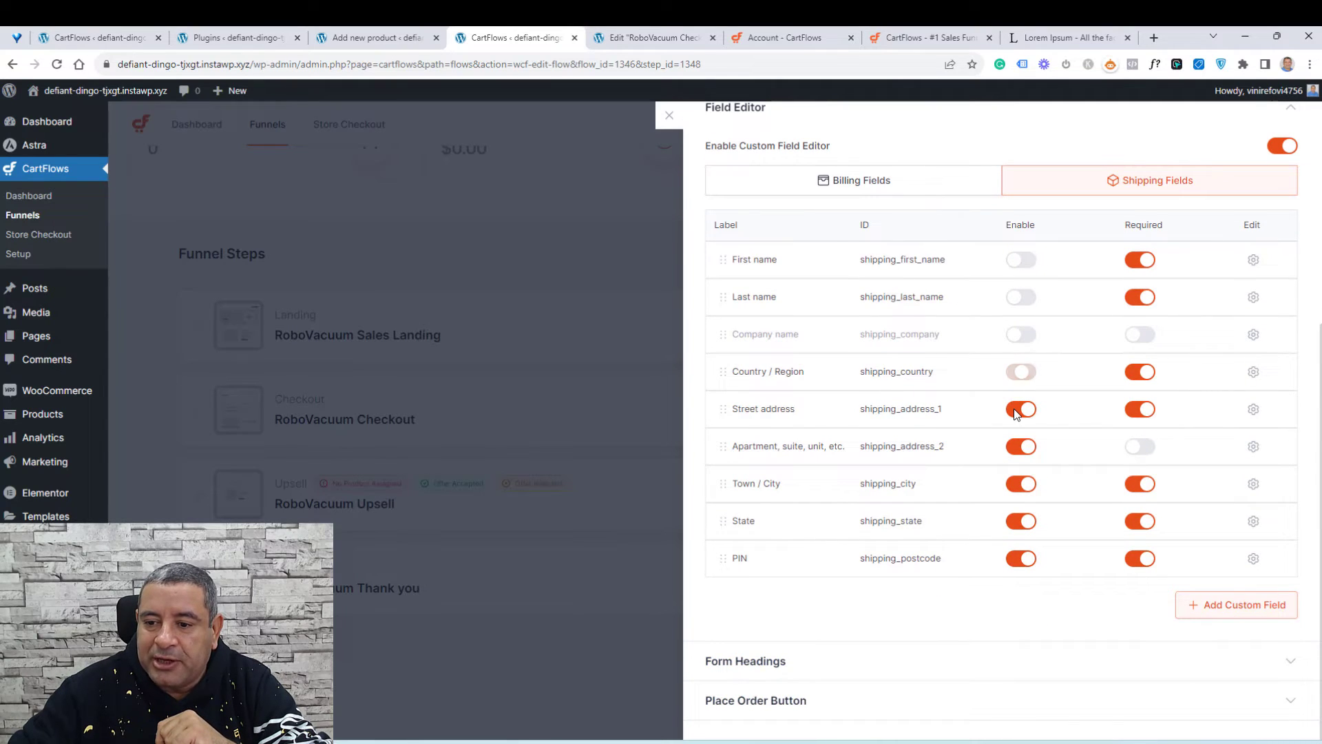
{"action": "left_click", "coordinate": [1018, 411]}
{"action": "left_click", "coordinate": [1018, 448]}
{"action": "left_click", "coordinate": [1017, 485]}
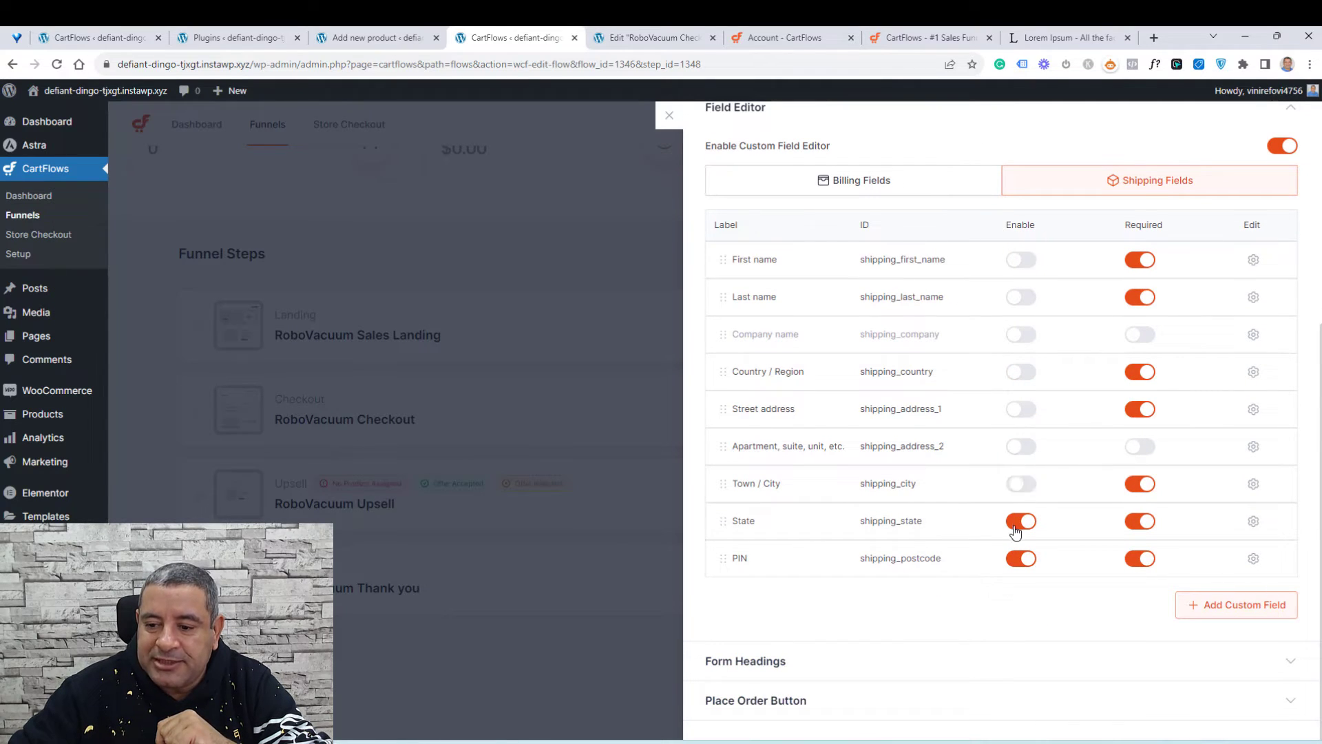
{"action": "left_click", "coordinate": [1018, 522]}
{"action": "left_click", "coordinate": [1017, 558]}
Step: Save the checkout step settings and close the settings panel
{"action": "scroll", "coordinate": [1060, 406], "scroll_direction": "up", "scroll_amount": 3}
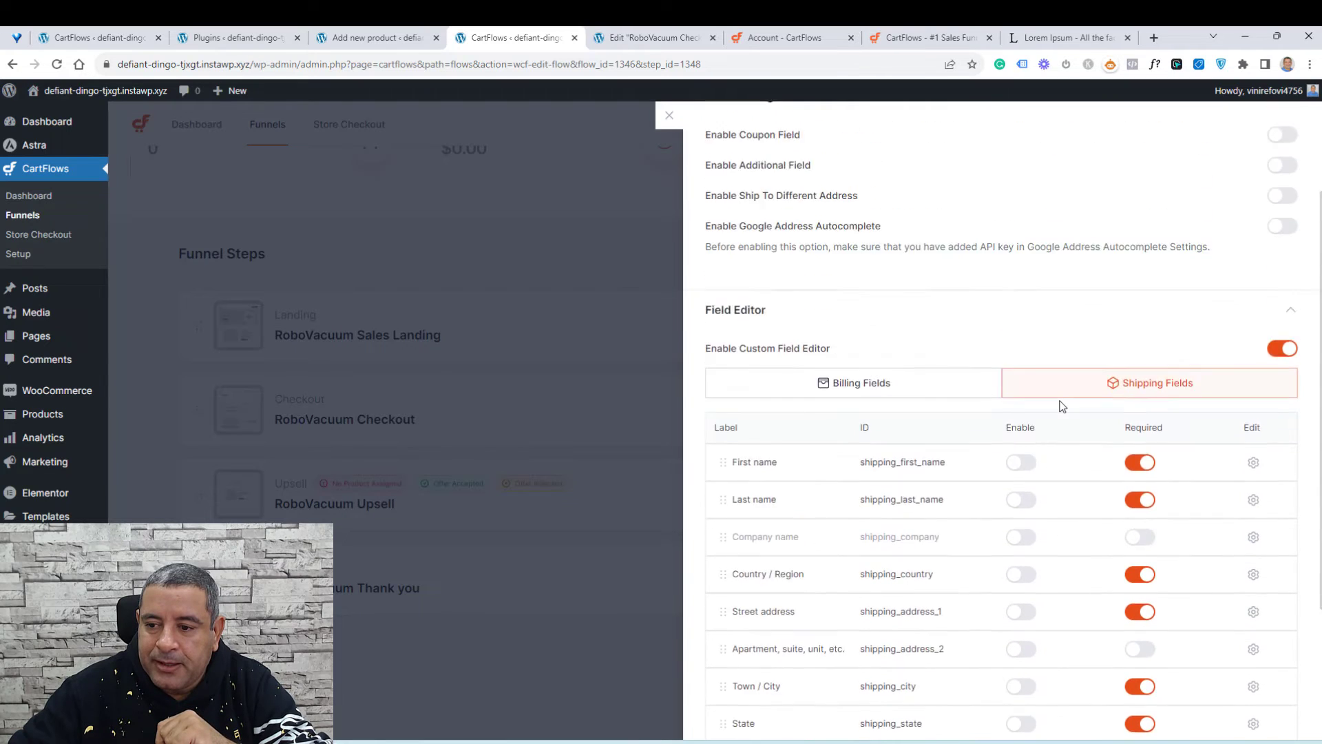
{"action": "scroll", "coordinate": [1061, 407], "scroll_direction": "up", "scroll_amount": 2}
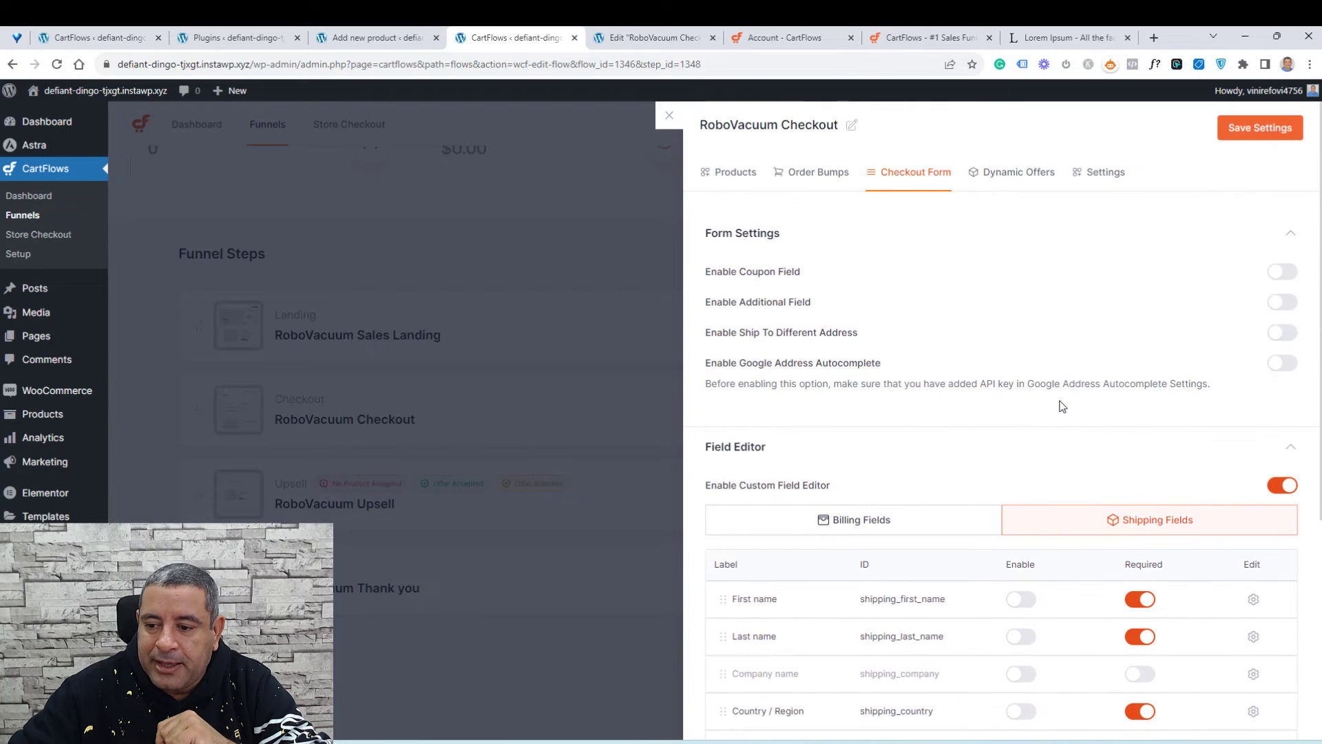
{"action": "left_click", "coordinate": [1261, 130]}
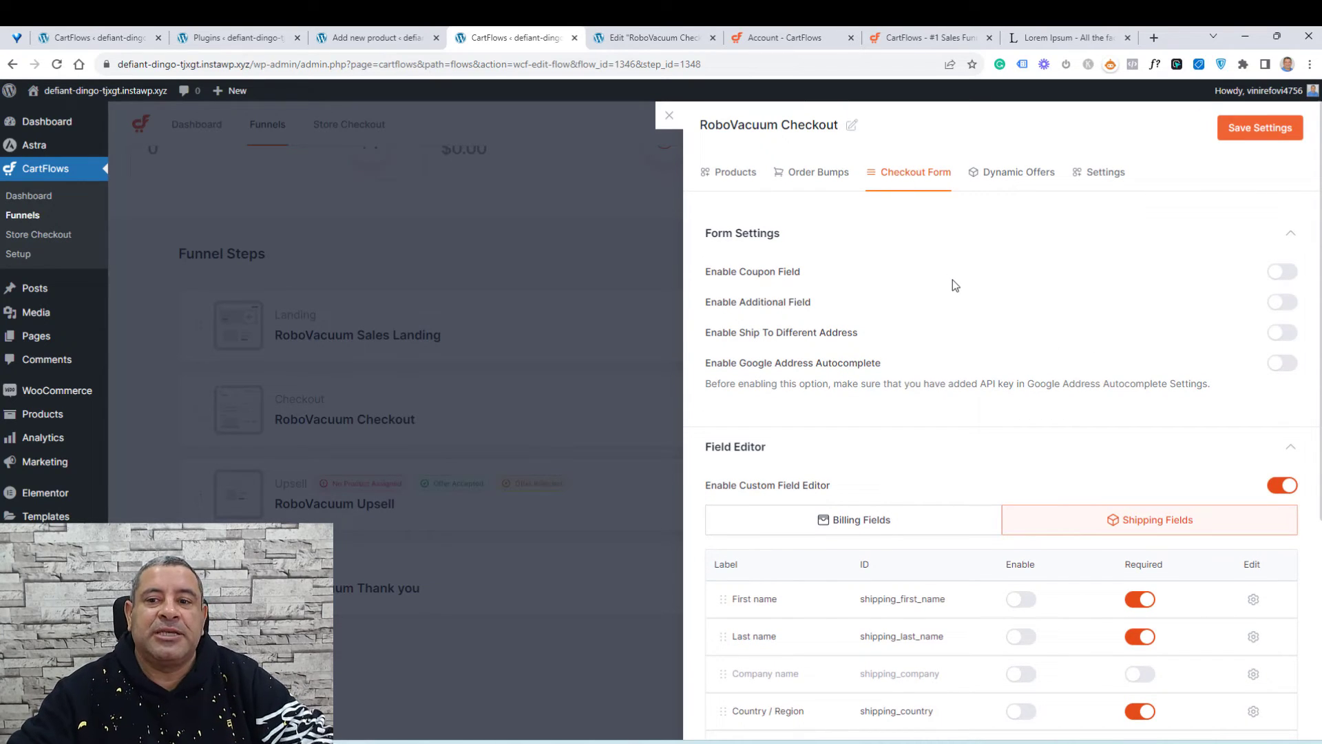
{"action": "left_click", "coordinate": [671, 118]}
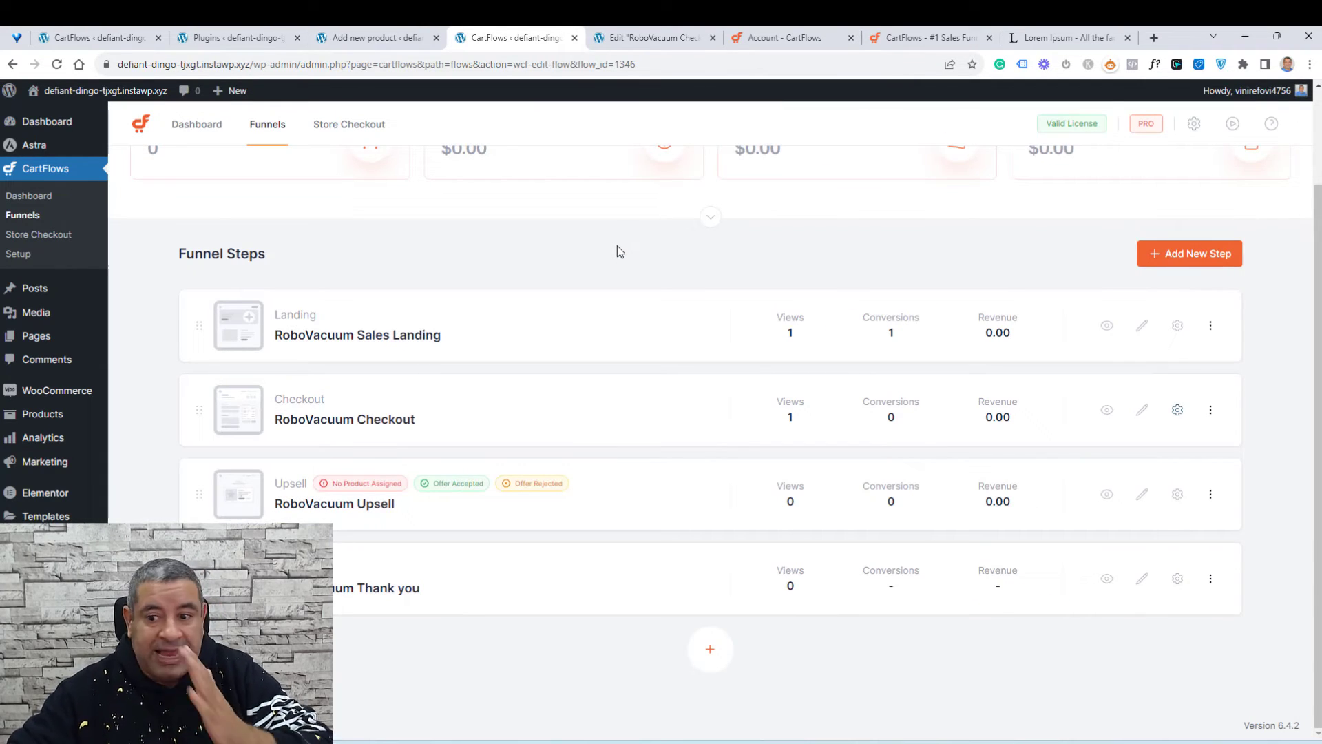
Step: Open the upsell step settings and add the product WordPress Sales Funnels - Upsell
{"action": "left_click", "coordinate": [1179, 496]}
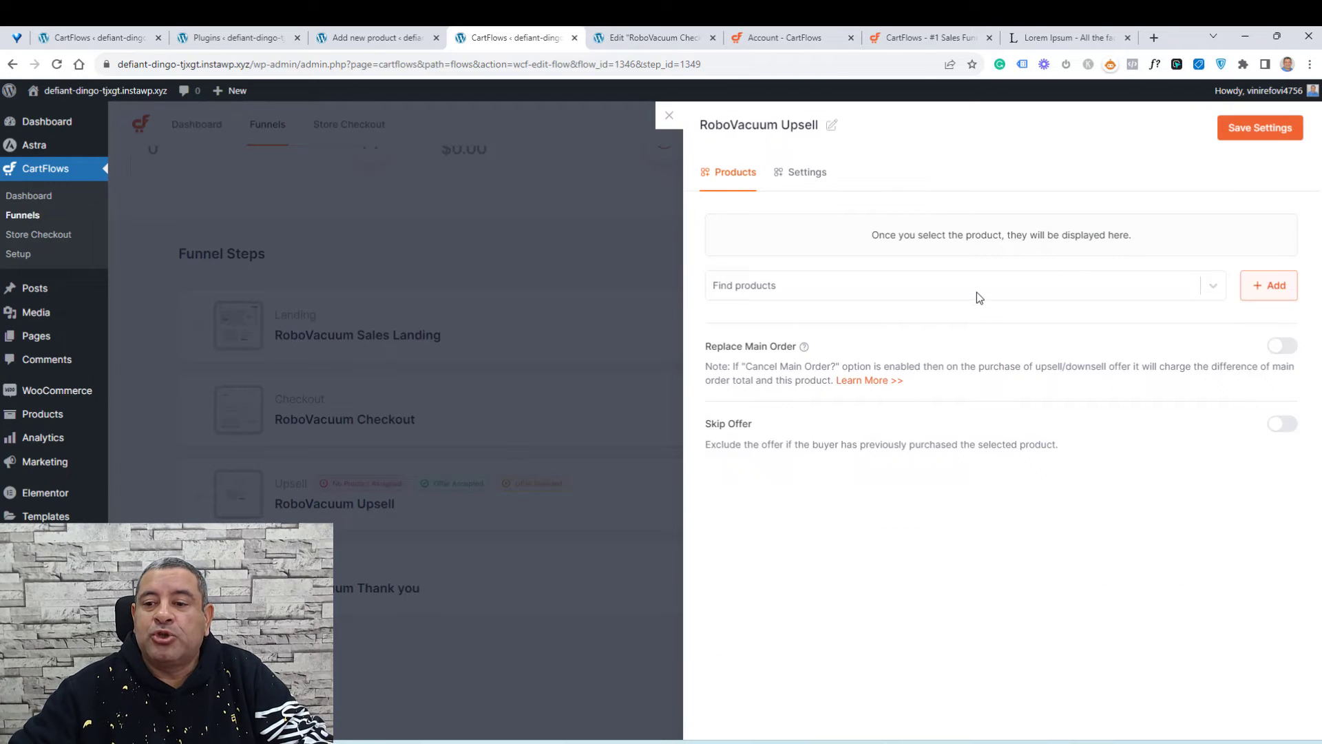
{"action": "left_click", "coordinate": [977, 292]}
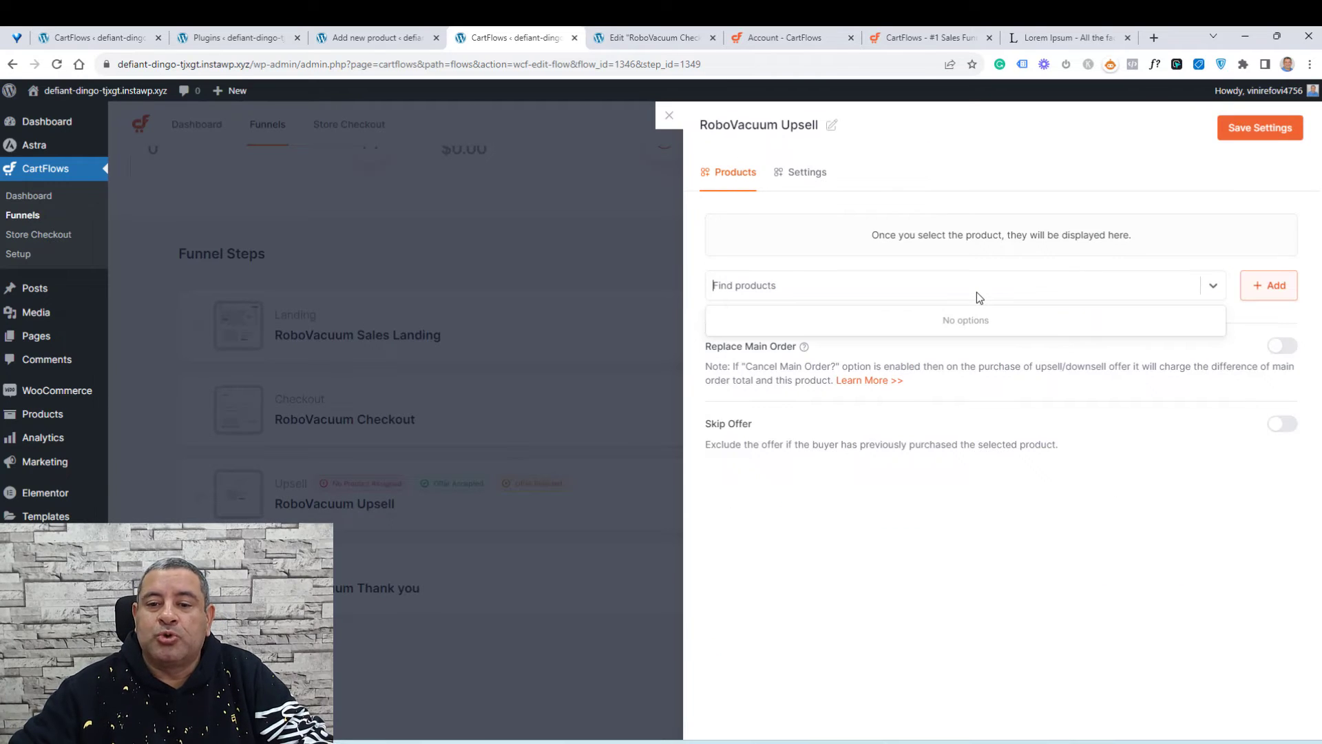
{"action": "type", "text": "ups"}
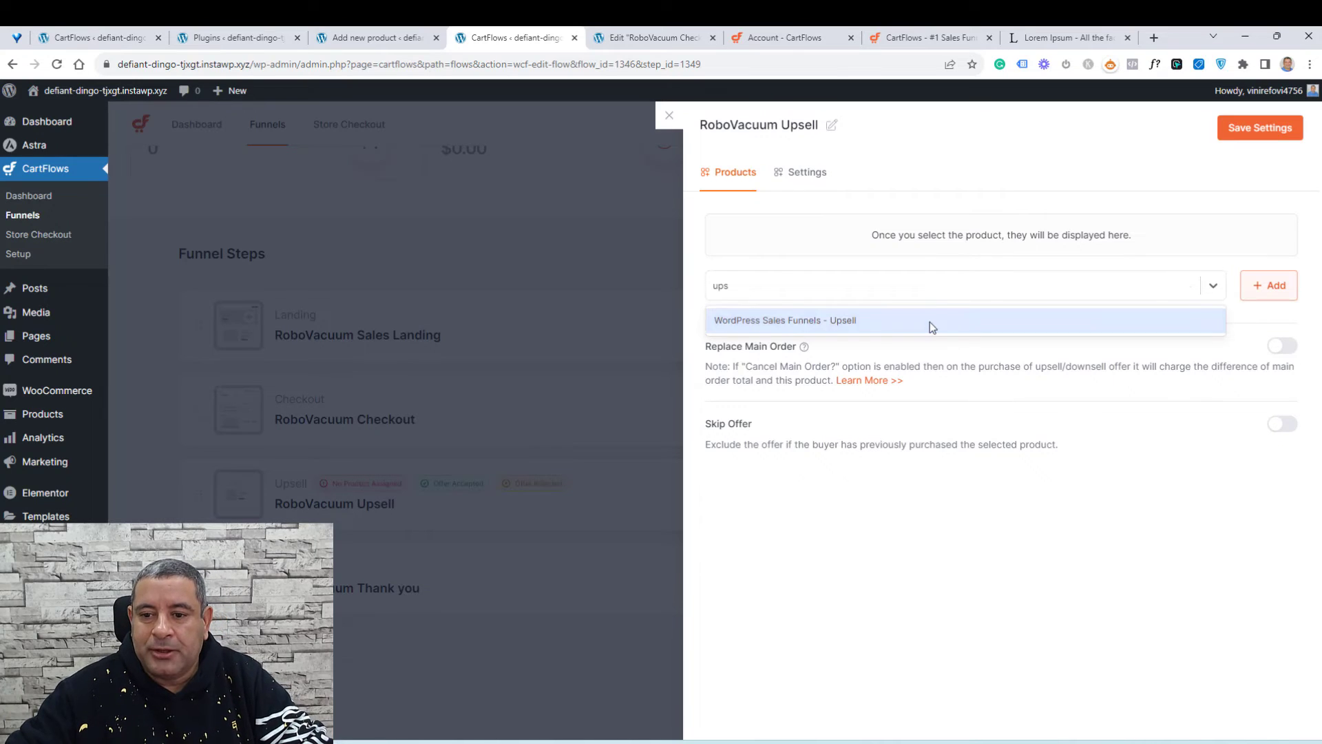
{"action": "left_click", "coordinate": [930, 321]}
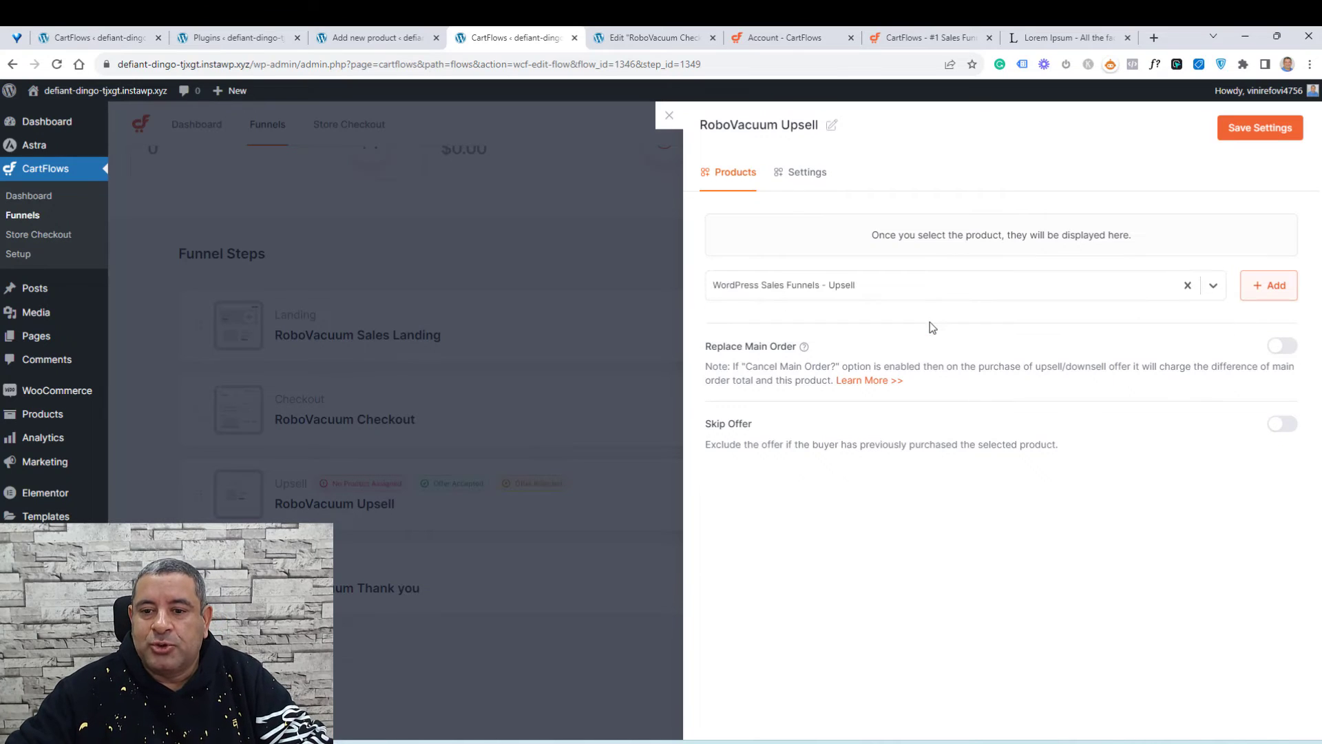
{"action": "left_click", "coordinate": [1269, 289]}
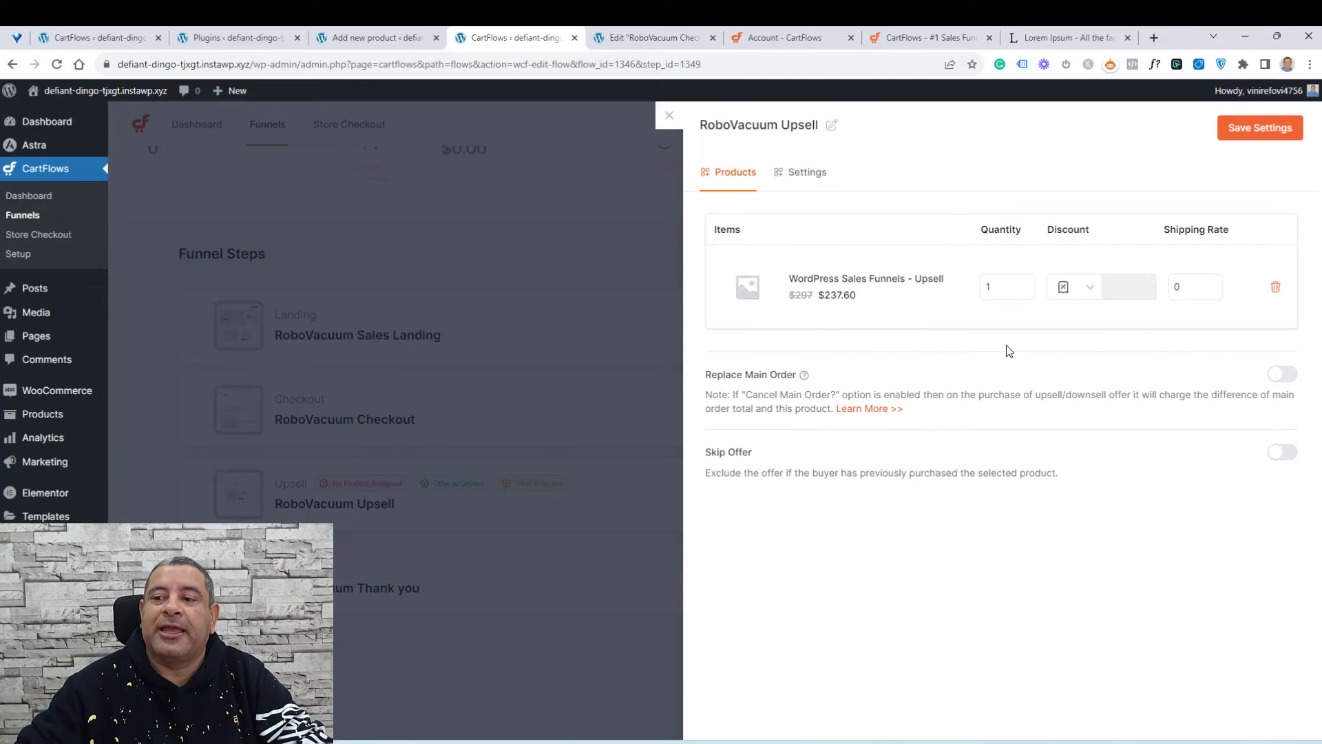
Step: Set the upsell product's discount to 90 percent, save the settings and close the panel
{"action": "left_click", "coordinate": [1075, 293]}
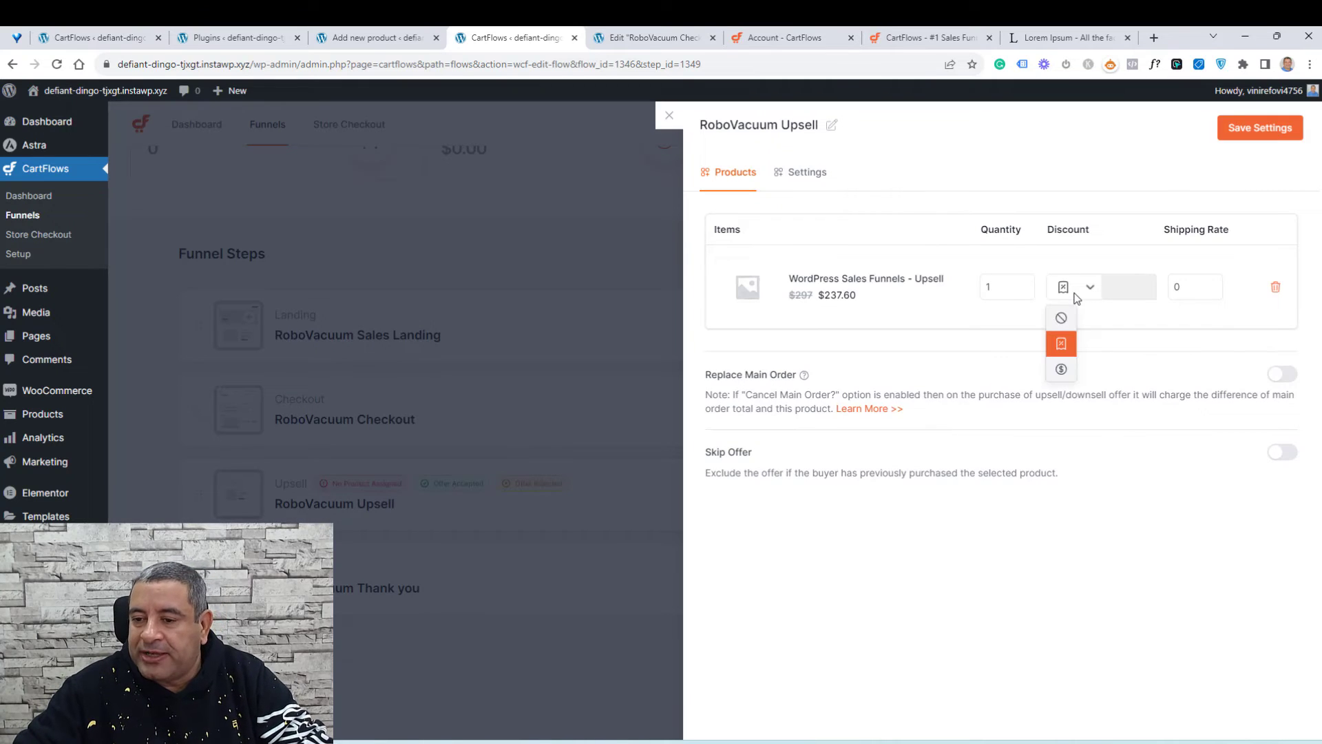
{"action": "left_click", "coordinate": [1061, 370]}
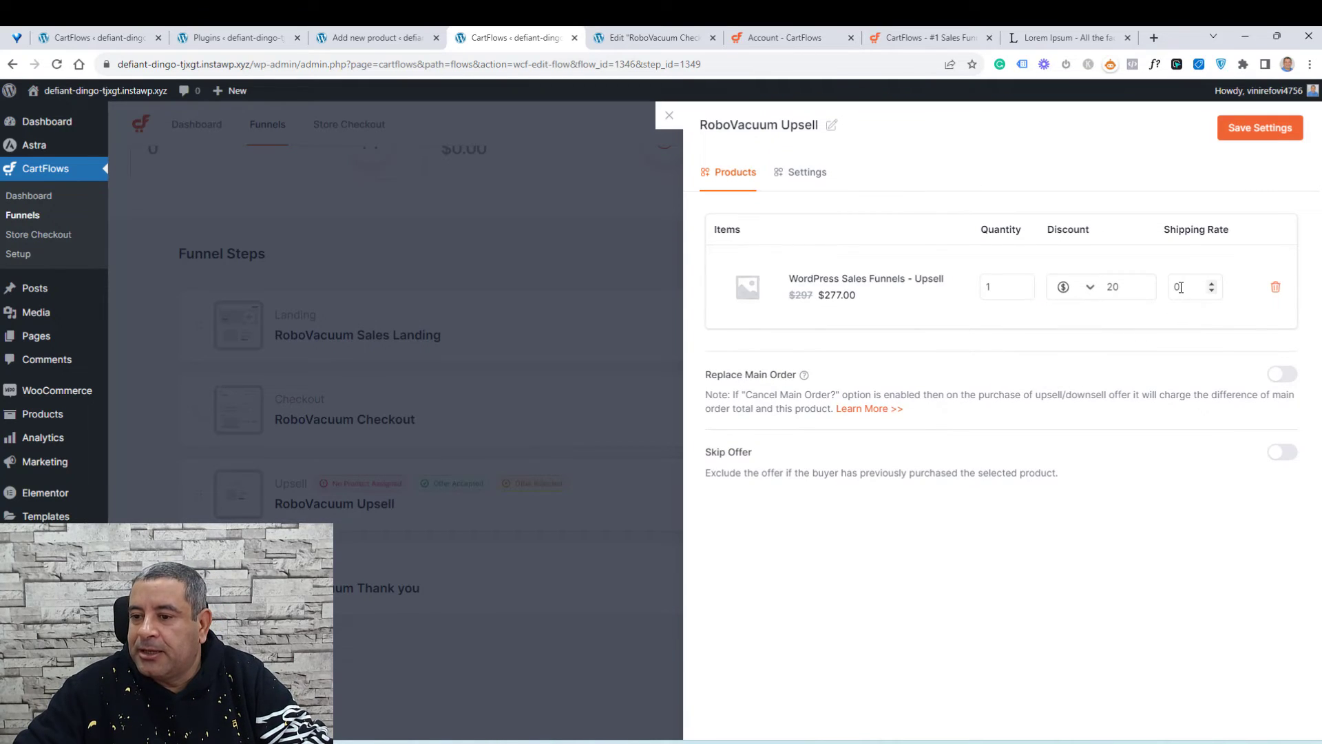
{"action": "double_click", "coordinate": [1180, 287]}
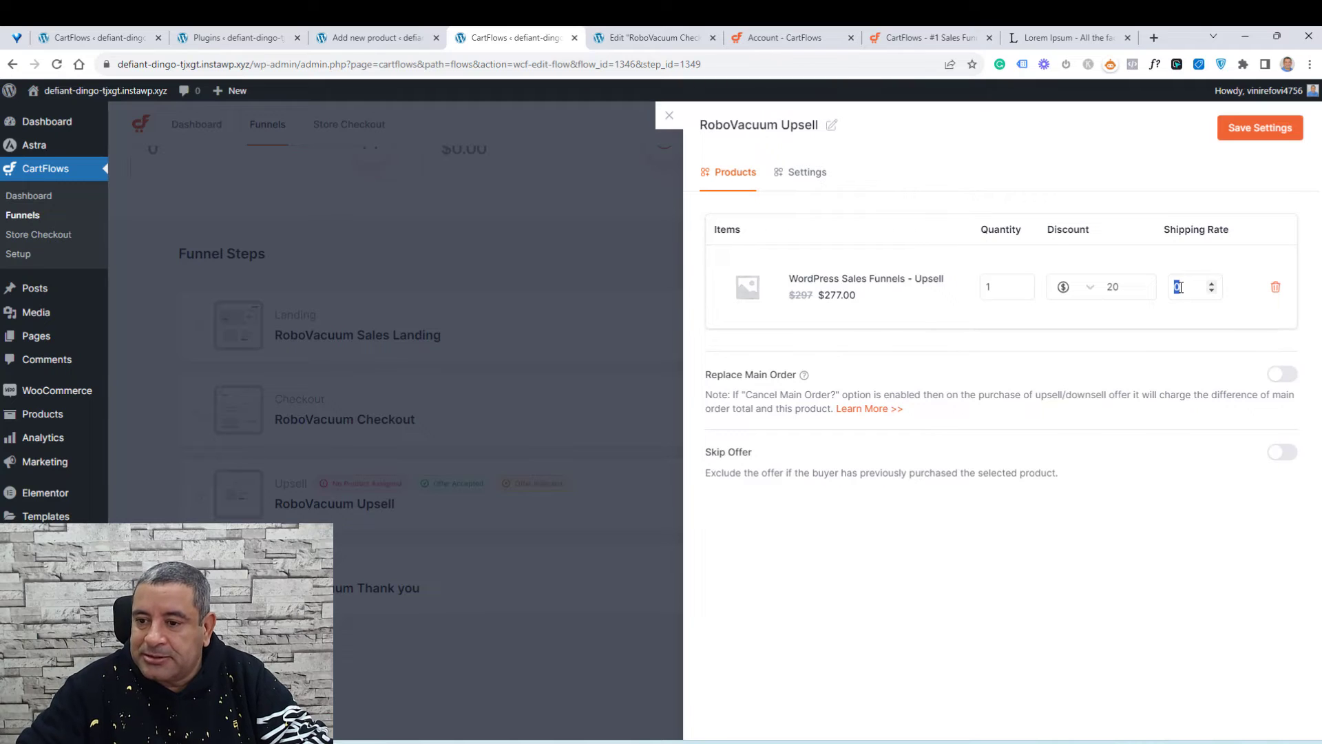
{"action": "left_click", "coordinate": [1098, 293]}
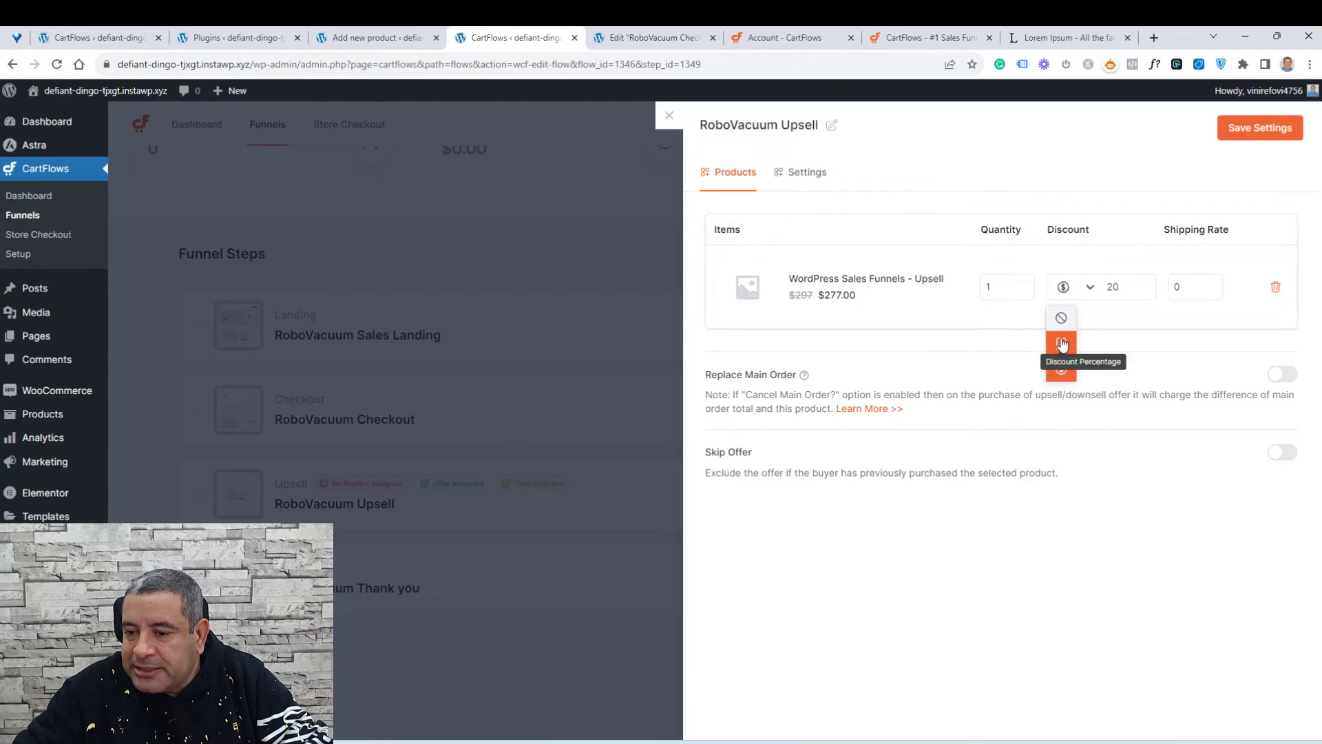
{"action": "left_click", "coordinate": [1062, 343]}
{"action": "double_click", "coordinate": [1109, 286]}
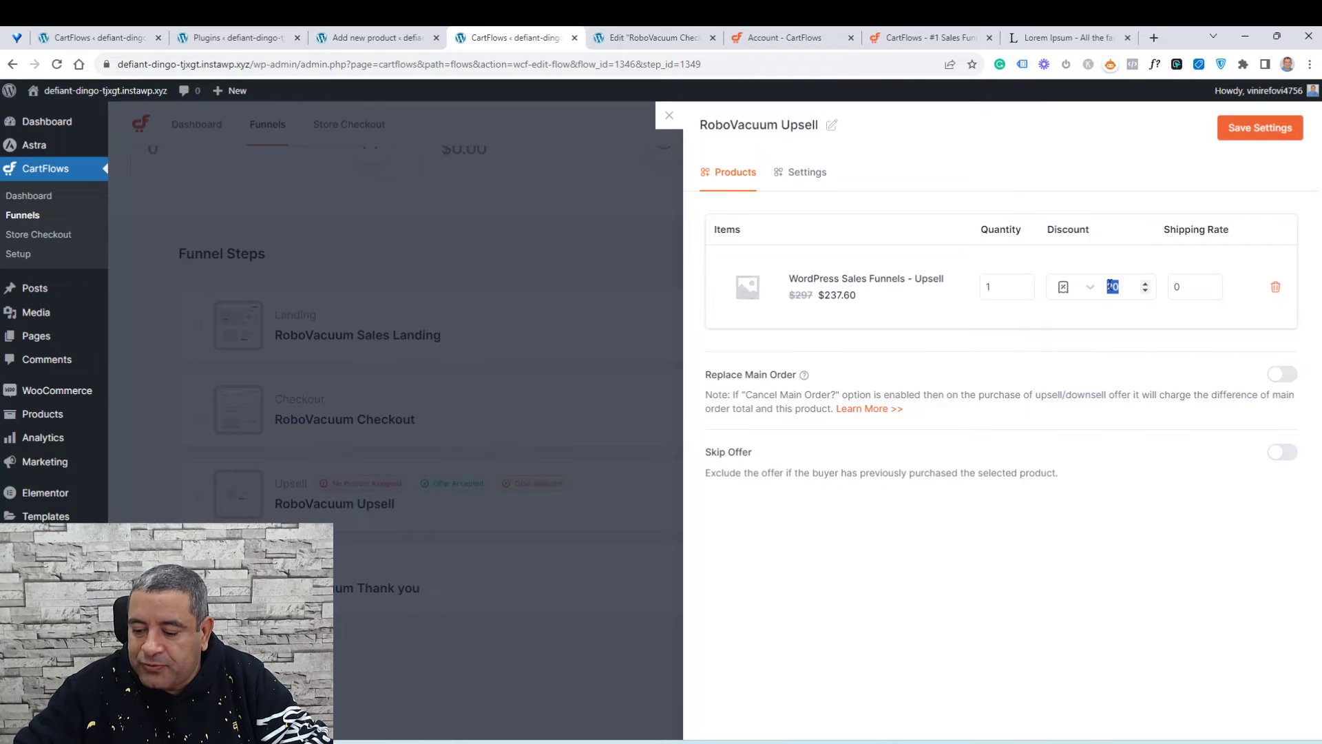
{"action": "type", "text": "90"}
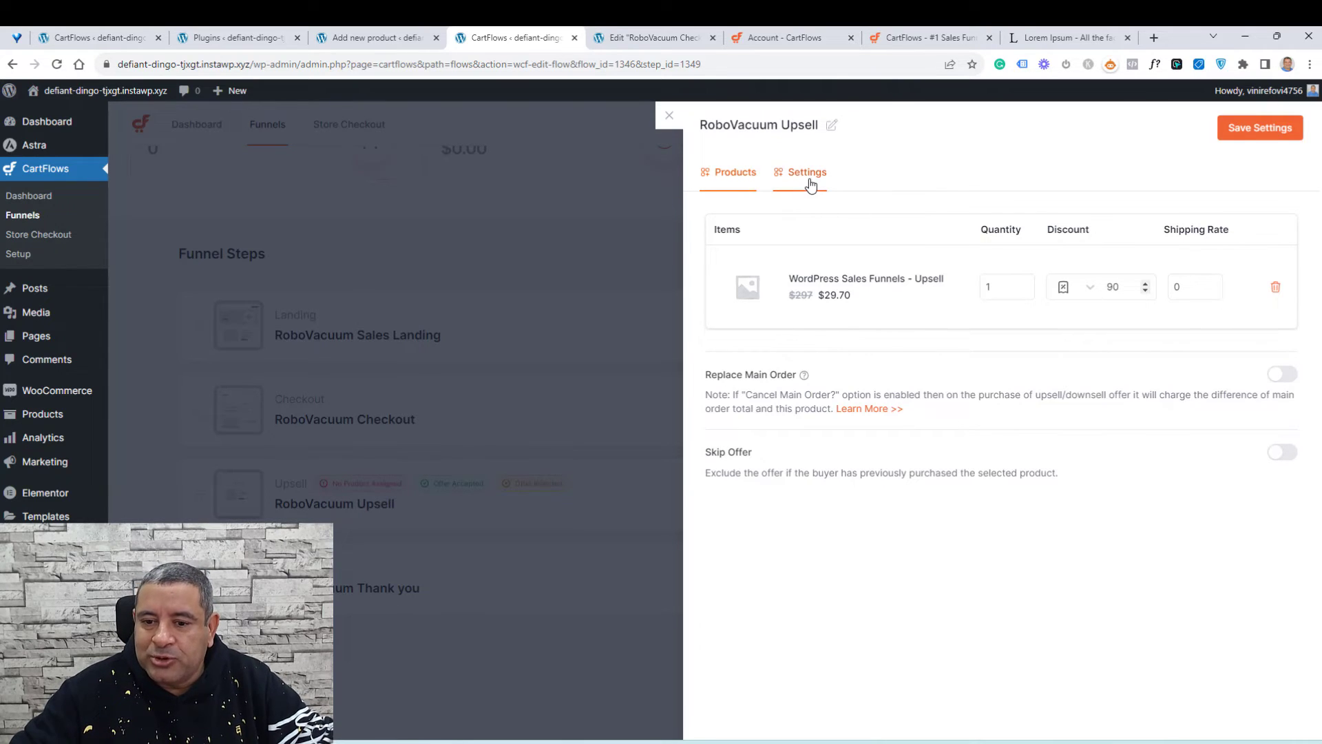
{"action": "left_click", "coordinate": [1242, 133]}
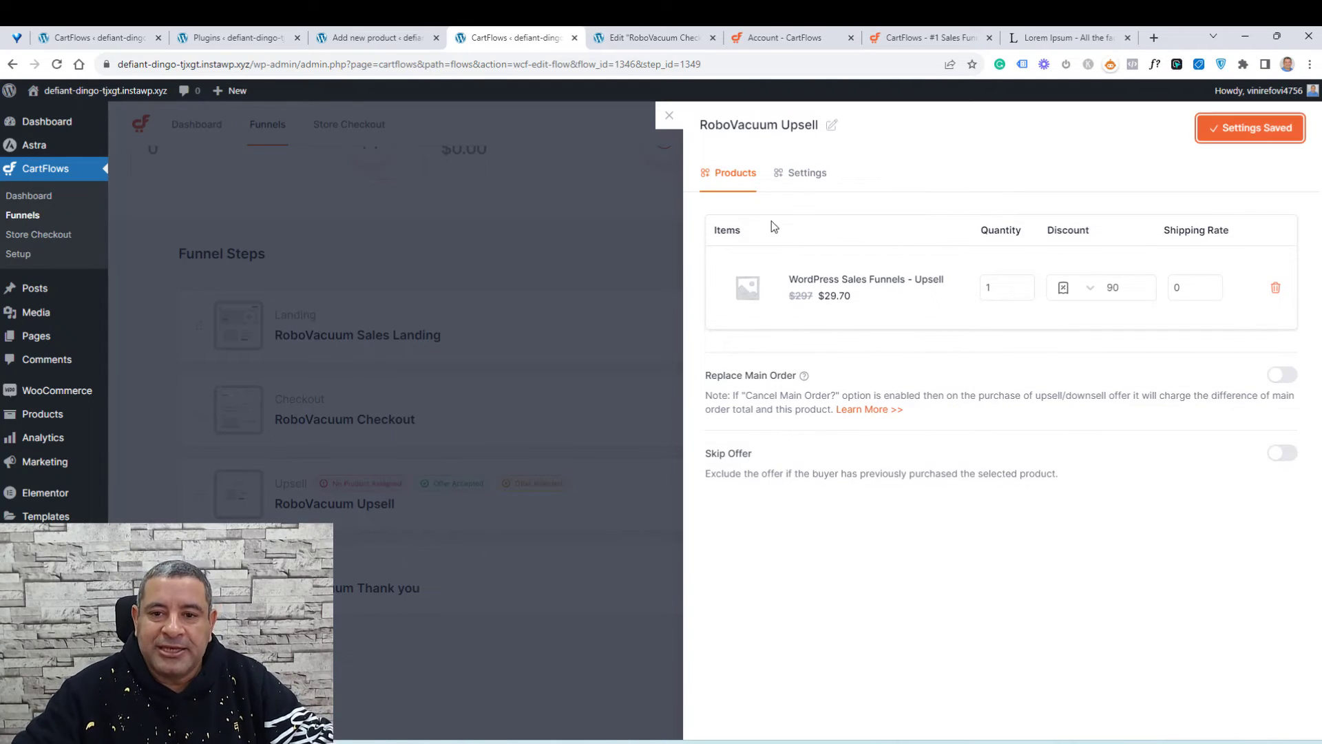
{"action": "left_click", "coordinate": [671, 116]}
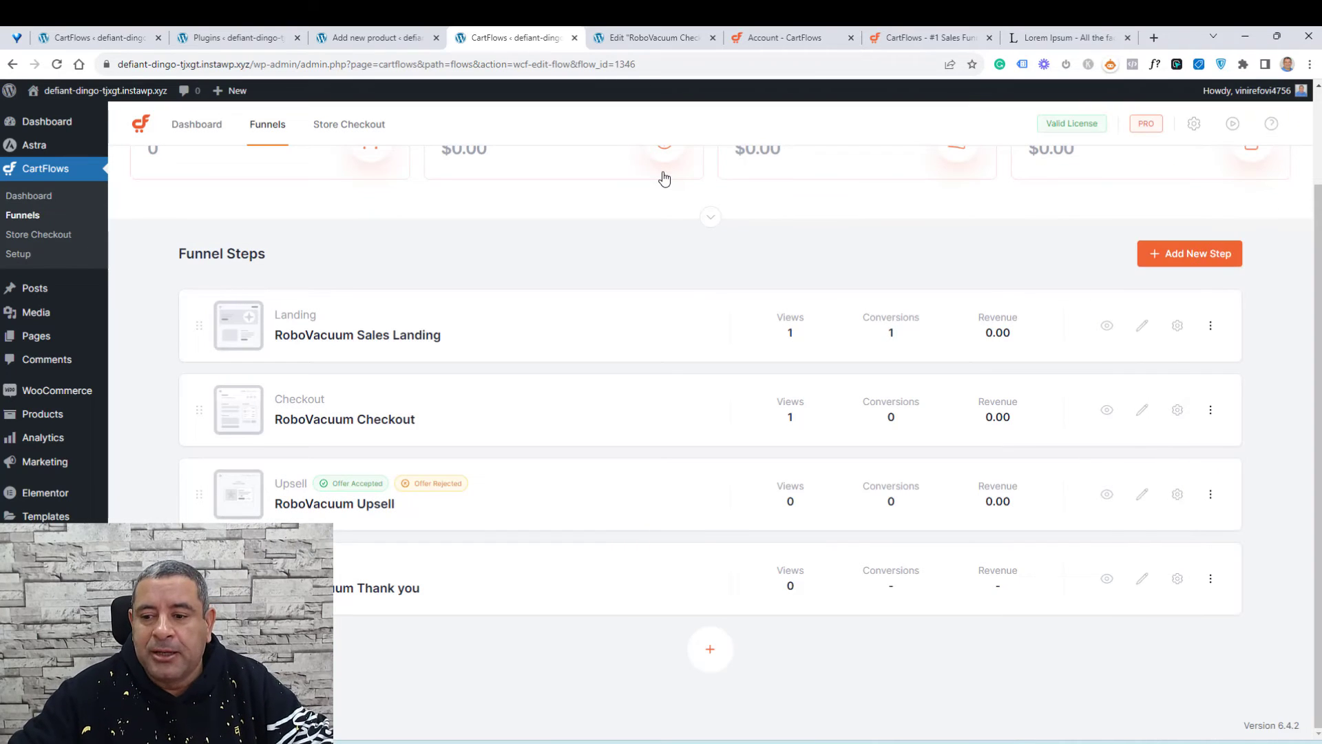
Step: Open the RoboVacuum Upsell step in the Elementor editor in a new tab
{"action": "right_click", "coordinate": [1142, 493]}
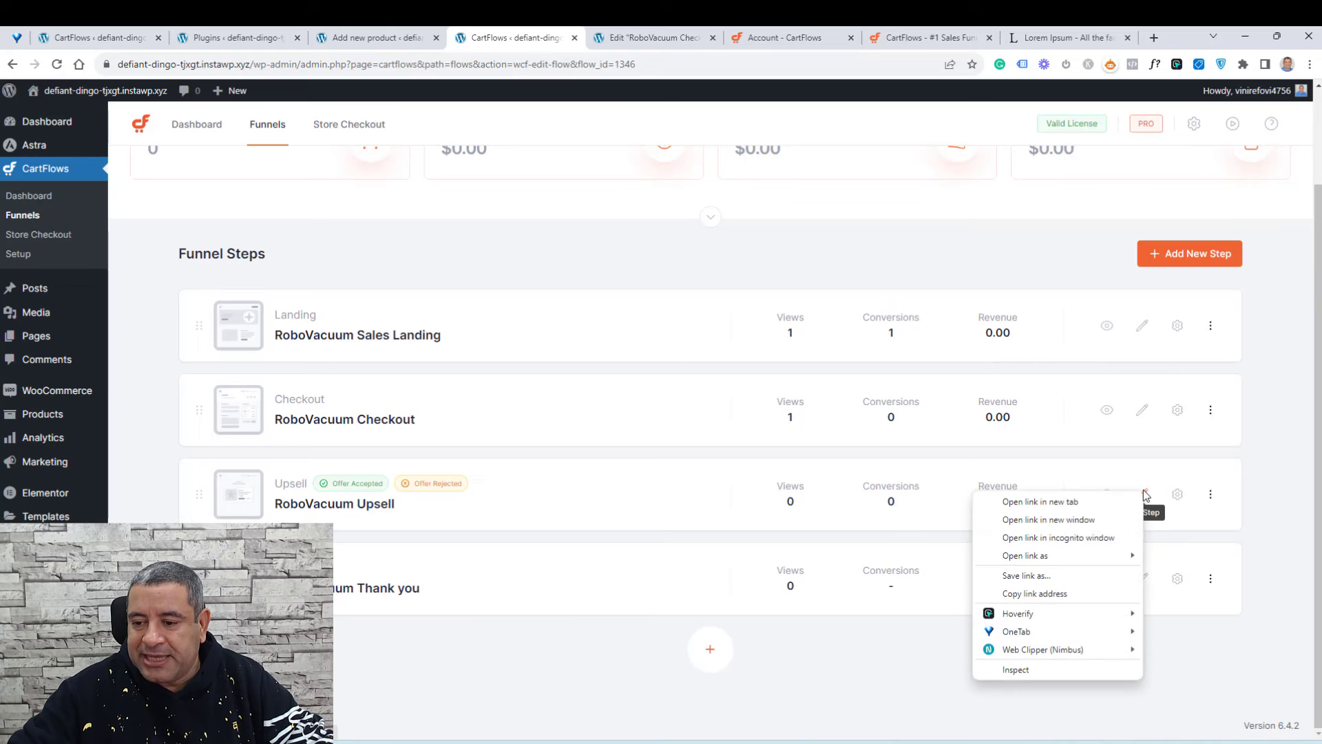
{"action": "left_click", "coordinate": [1085, 502]}
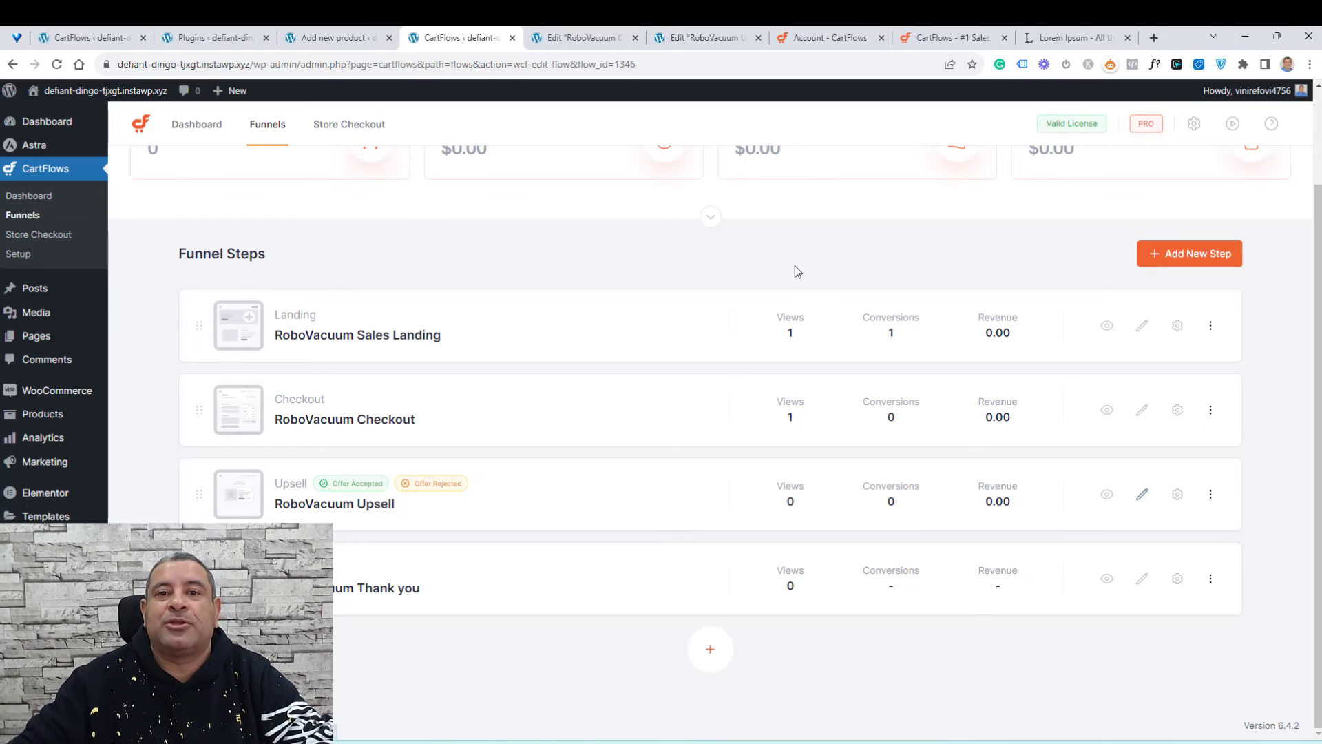
{"action": "left_click", "coordinate": [710, 39]}
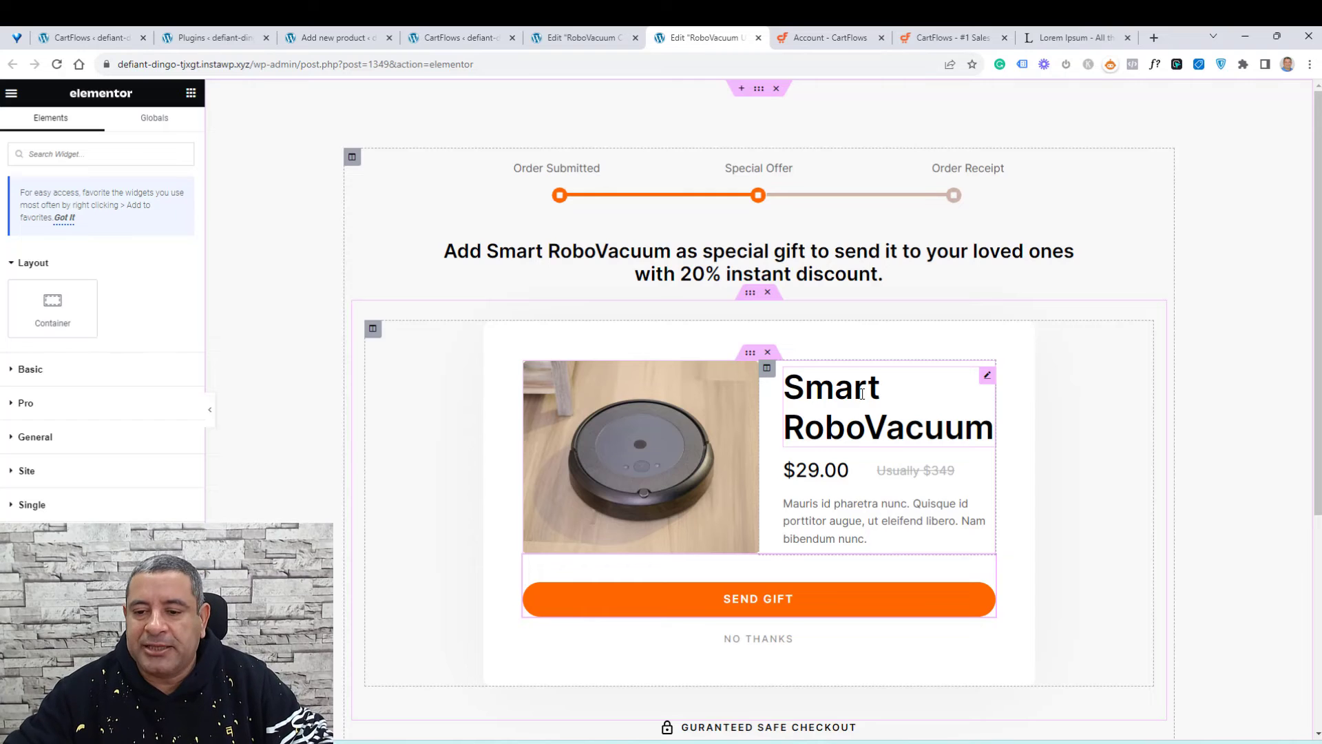
Step: Inspect the upsell page's price heading and the offer actions of the Send Gift button and No Thanks link
{"action": "scroll", "coordinate": [861, 394], "scroll_direction": "down", "scroll_amount": 2}
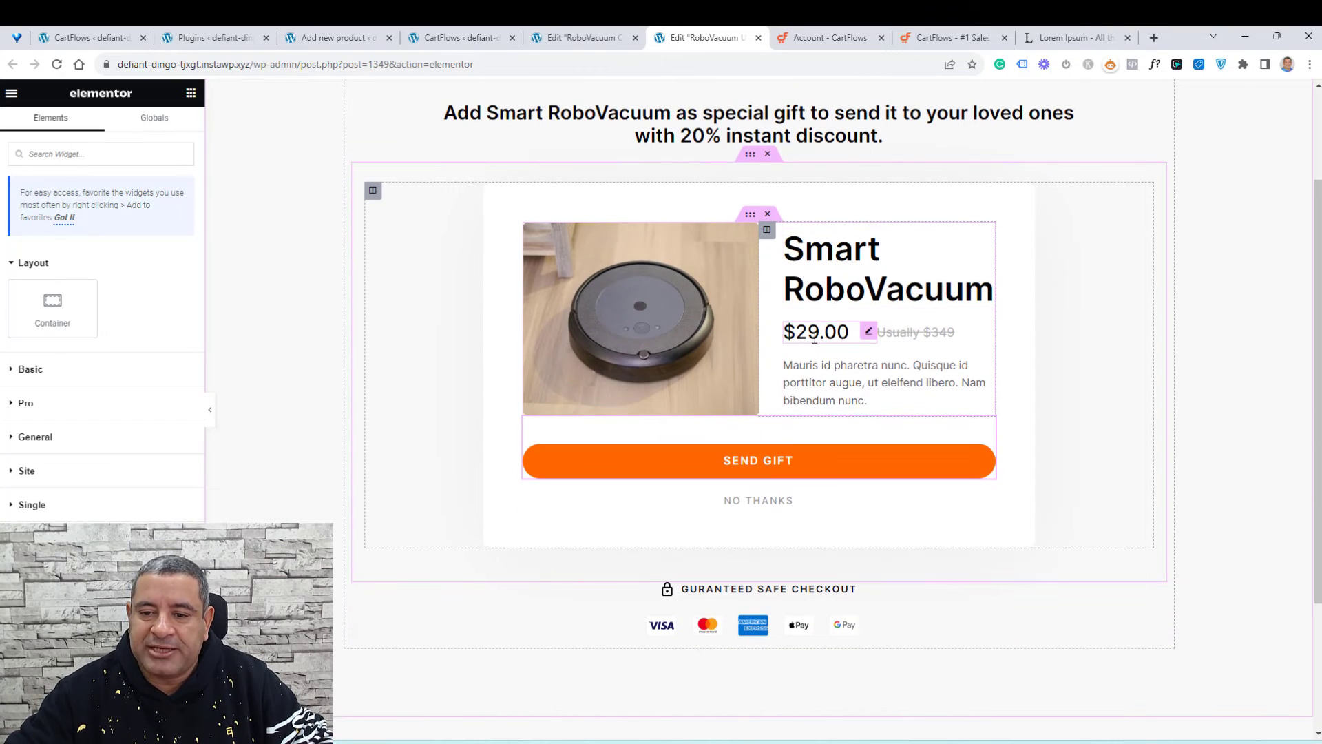
{"action": "left_click", "coordinate": [815, 338]}
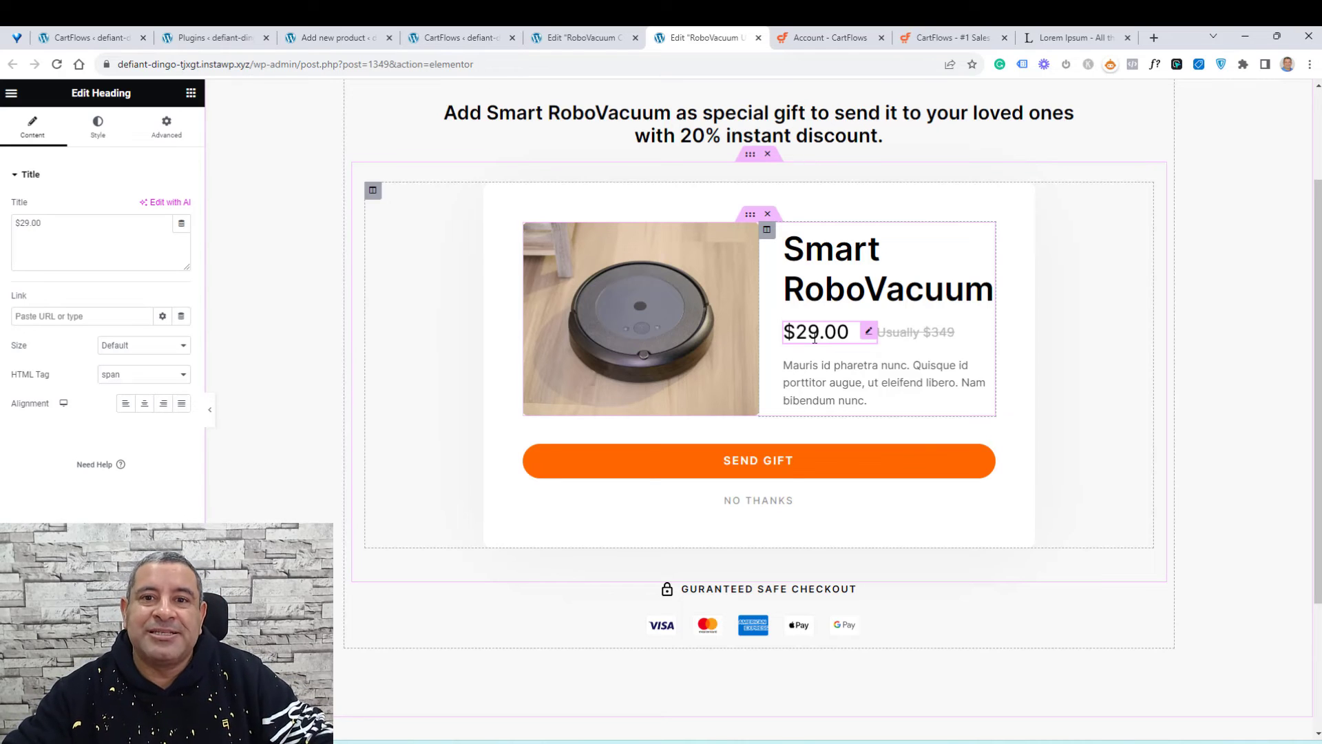
{"action": "left_click", "coordinate": [192, 97]}
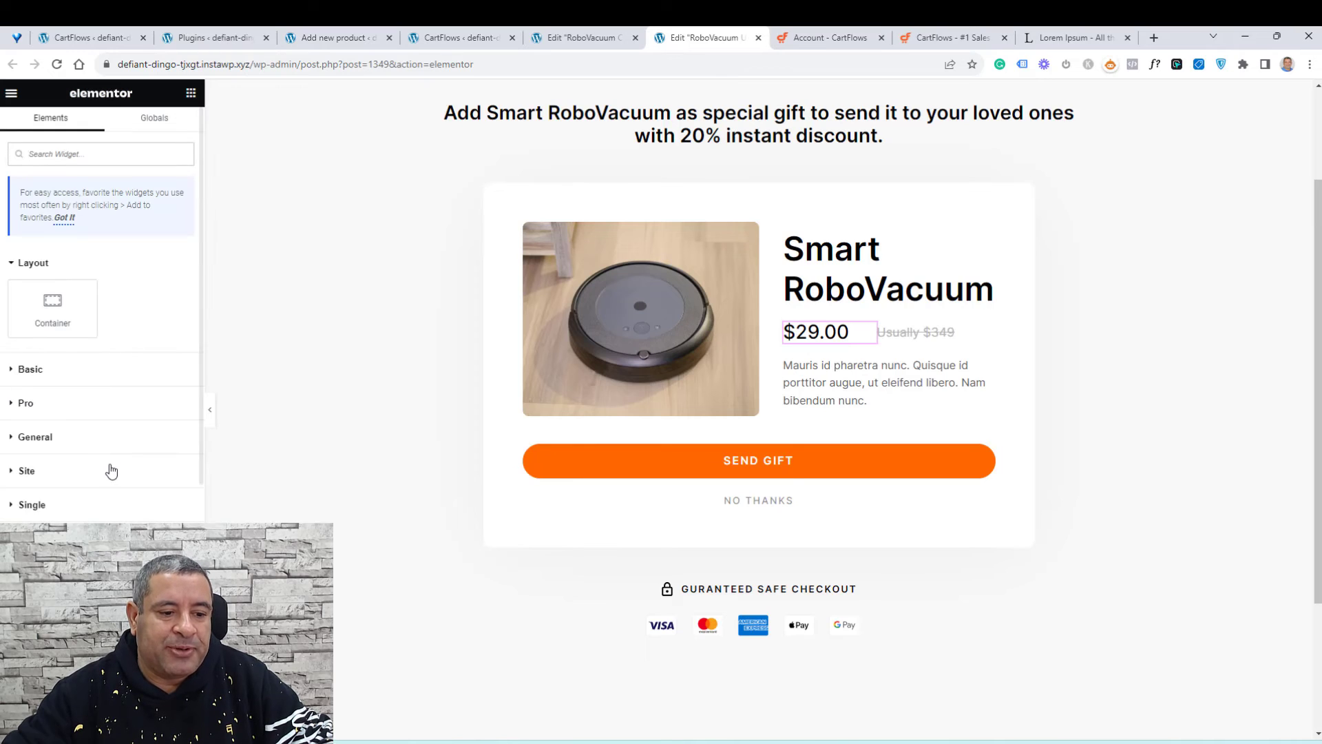
{"action": "scroll", "coordinate": [109, 464], "scroll_direction": "down", "scroll_amount": 4}
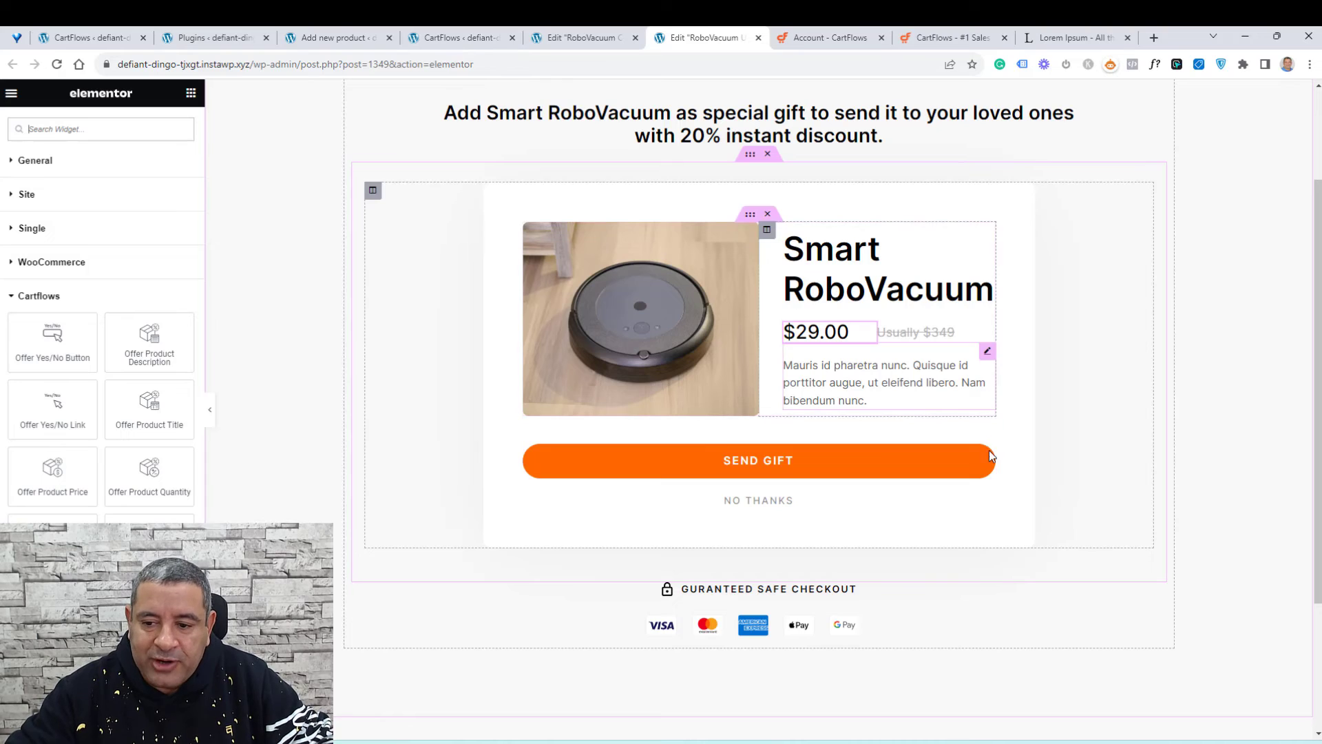
{"action": "left_click", "coordinate": [989, 427]}
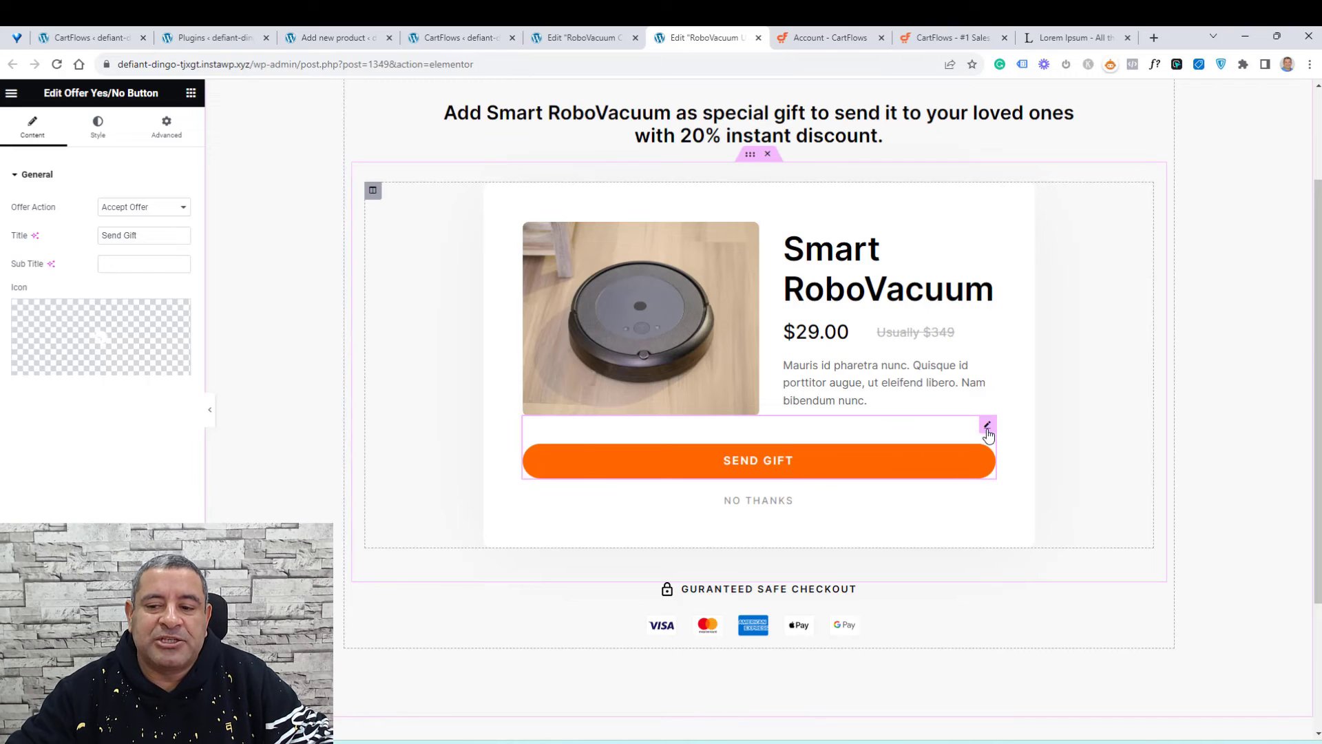
{"action": "left_click", "coordinate": [143, 208]}
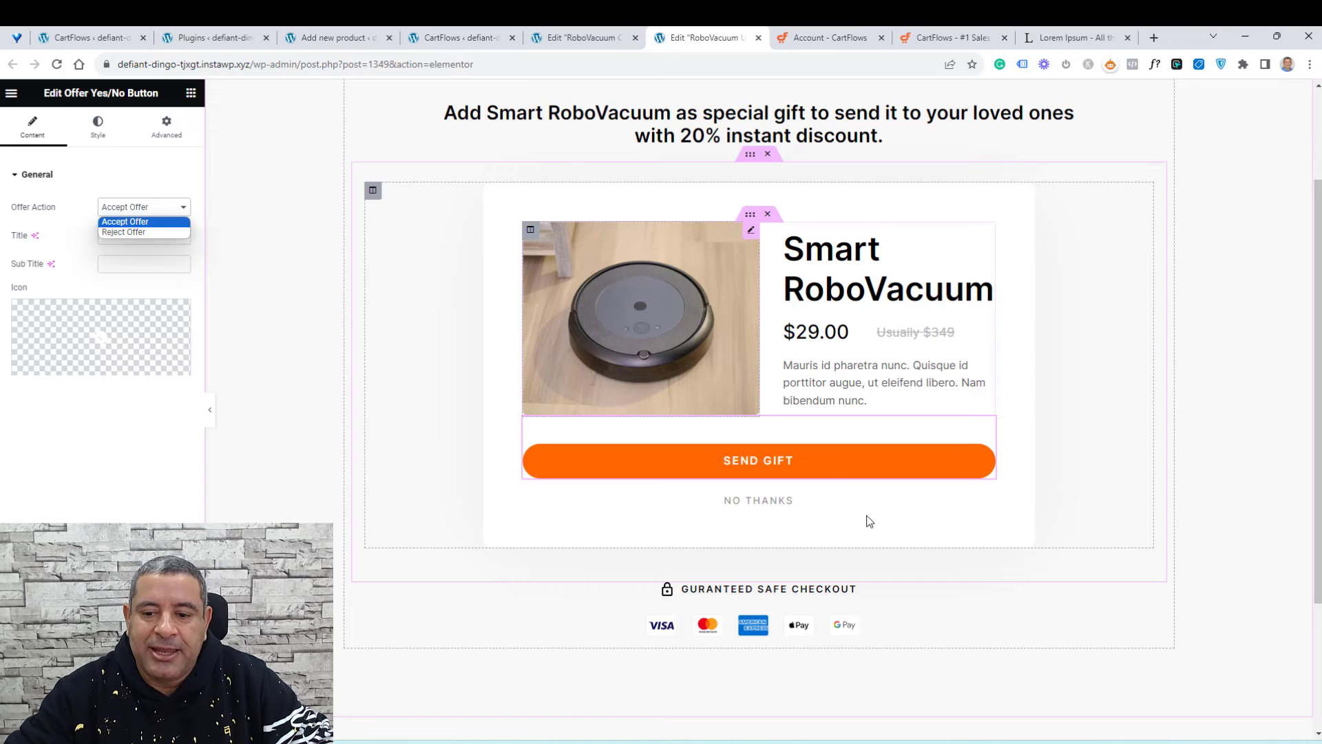
{"action": "left_click", "coordinate": [983, 504]}
{"action": "left_click", "coordinate": [985, 503]}
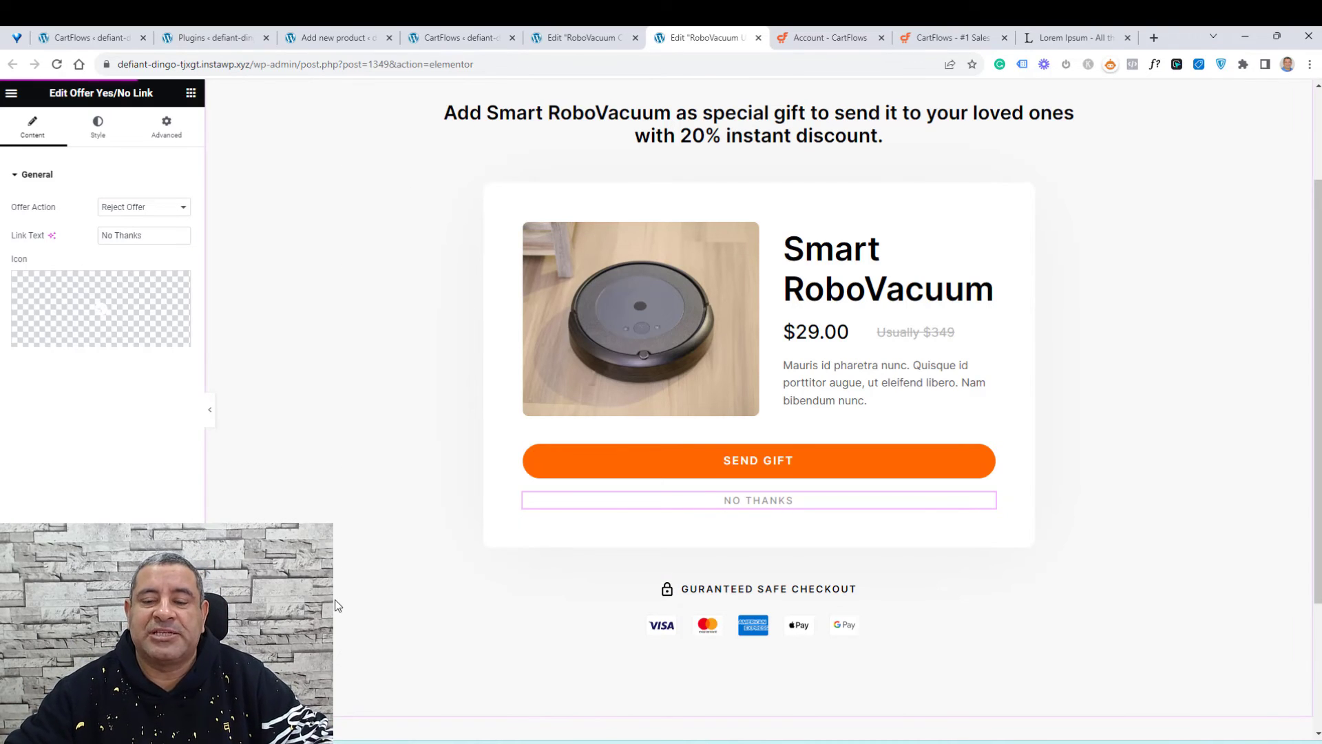
{"action": "left_click", "coordinate": [454, 33]}
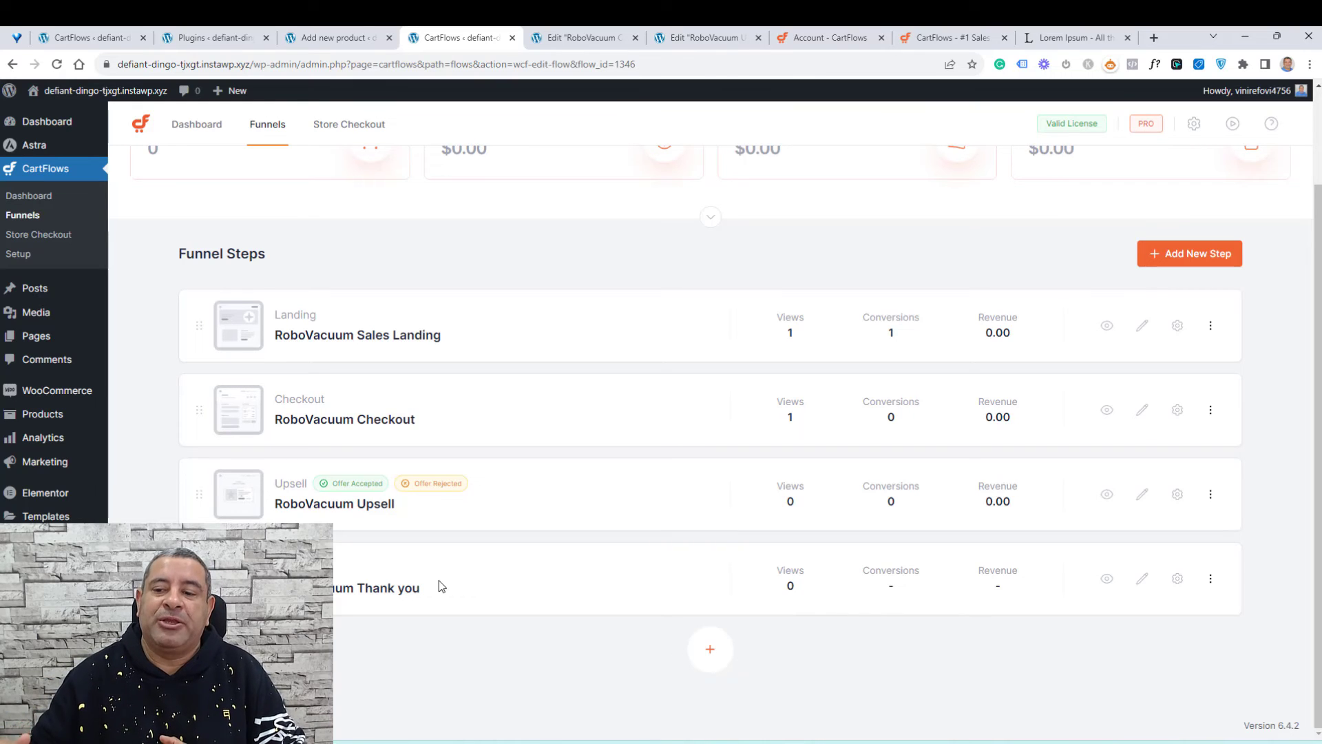
Step: Review the RoboVacuum Thank you step options, then open the thank-you page in Elementor in a new tab
{"action": "left_click", "coordinate": [1179, 584]}
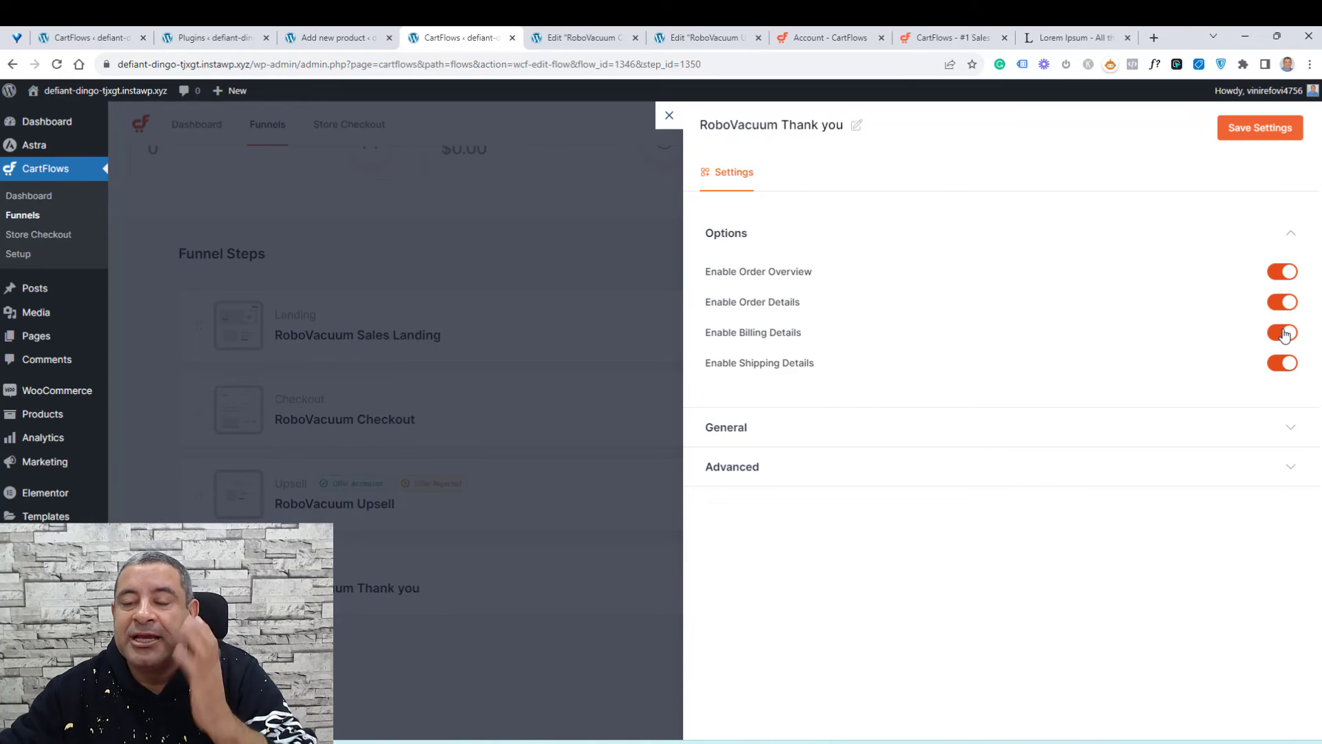
{"action": "left_click", "coordinate": [666, 118]}
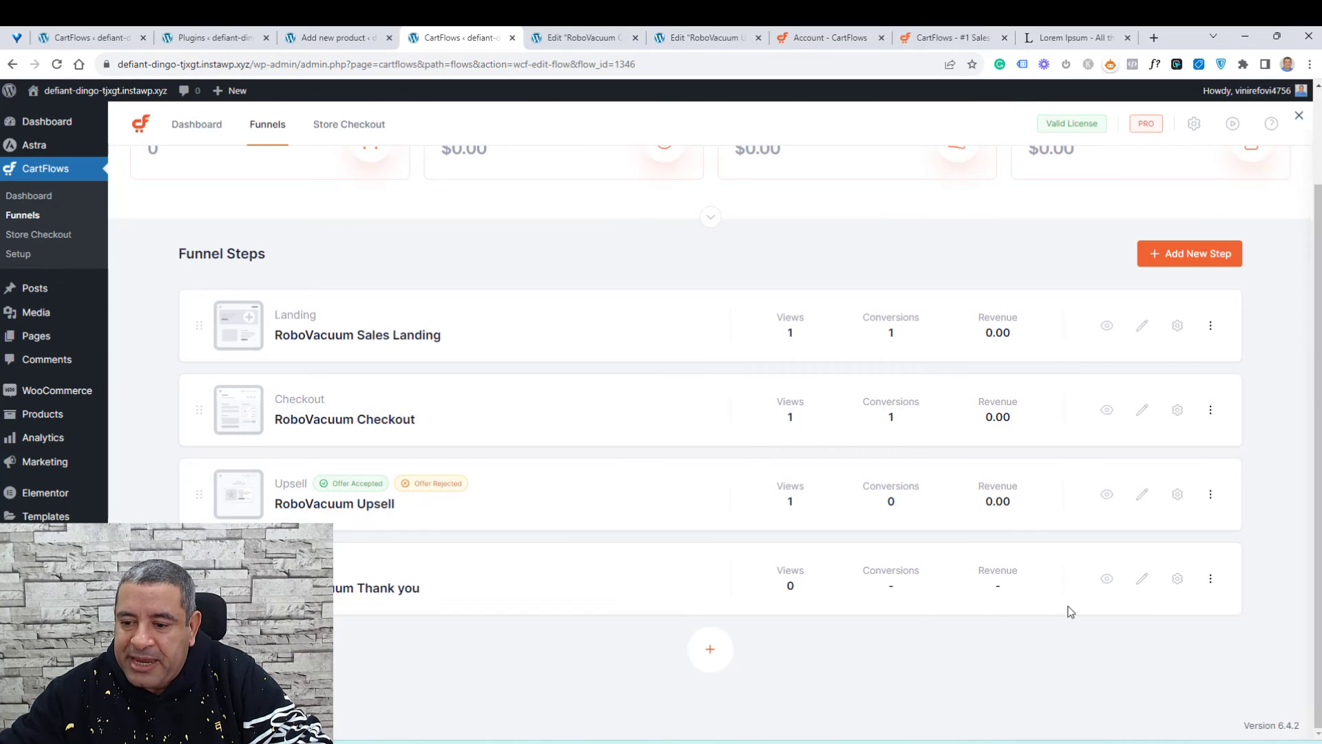
{"action": "right_click", "coordinate": [1142, 579]}
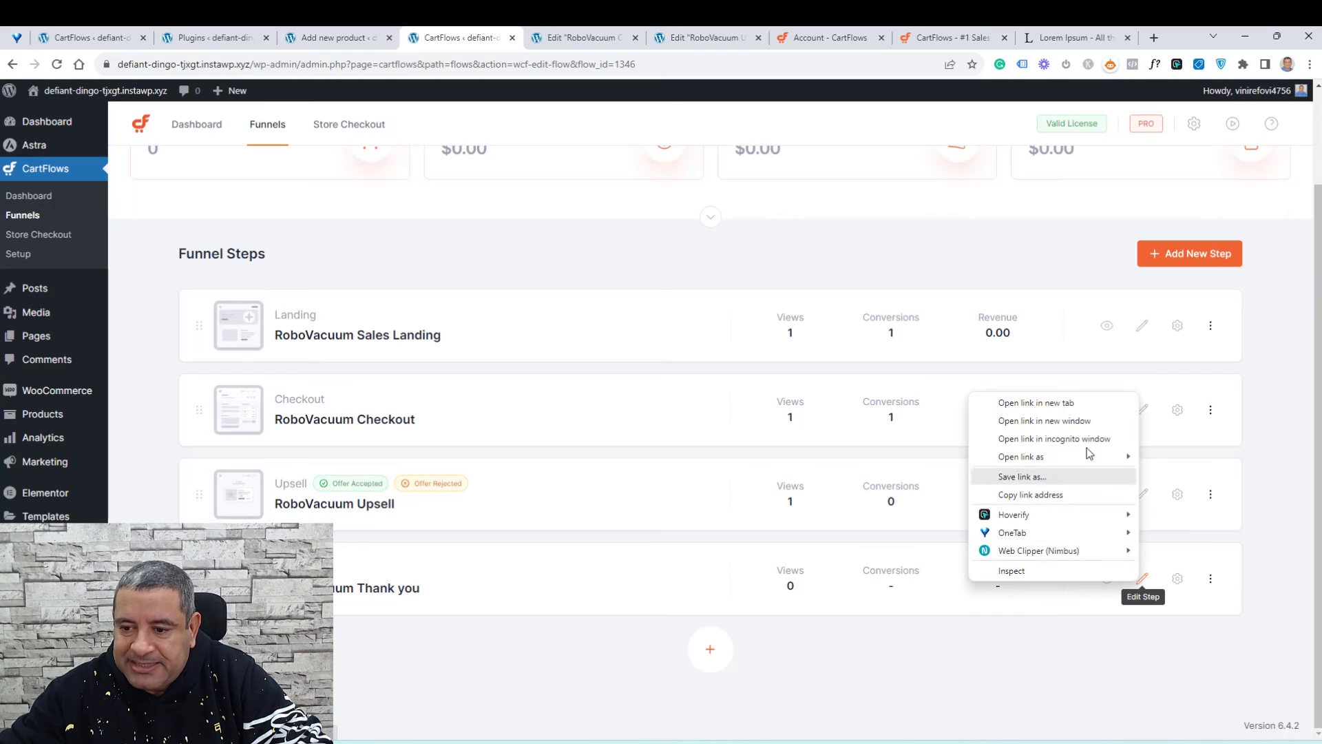
{"action": "left_click", "coordinate": [1059, 406]}
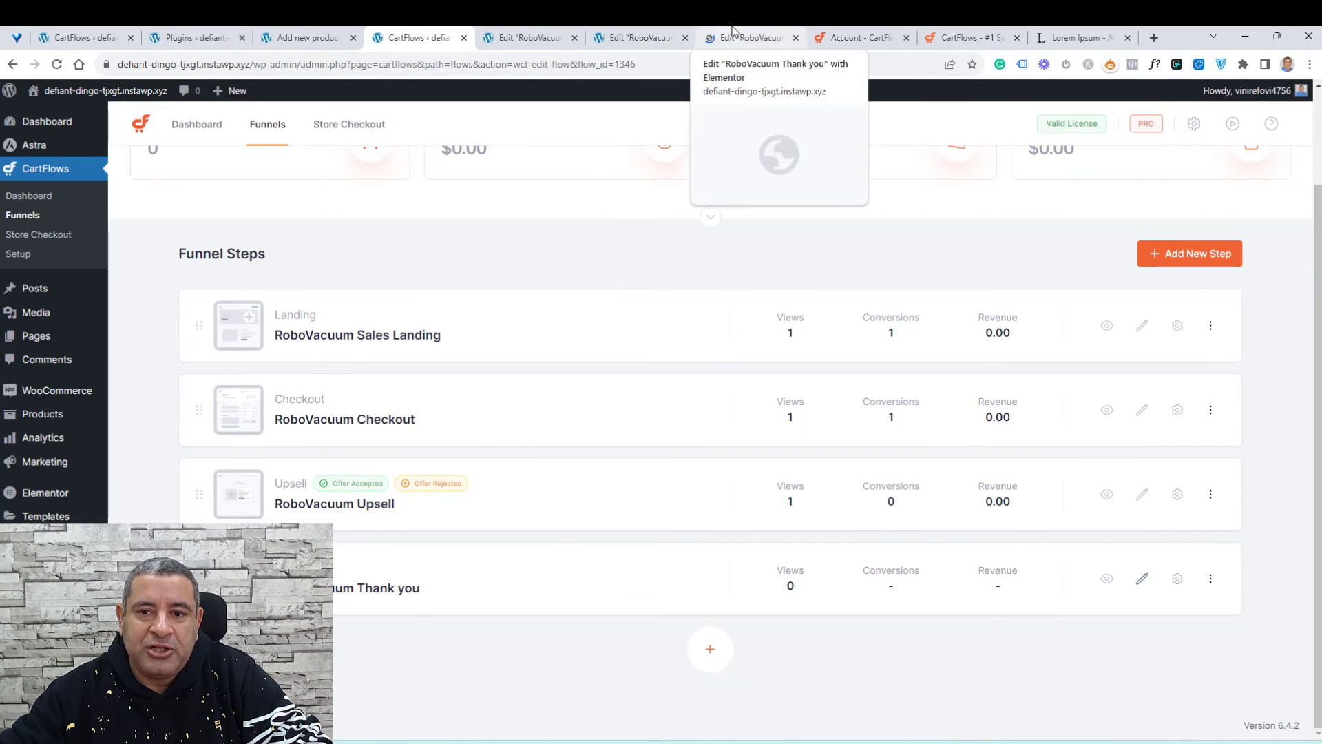
{"action": "left_click", "coordinate": [747, 37]}
Step: Examine the order details form widget and its show options on the thank-you page
{"action": "scroll", "coordinate": [1094, 489], "scroll_direction": "up", "scroll_amount": 2}
{"action": "scroll", "coordinate": [1094, 489], "scroll_direction": "down", "scroll_amount": 4}
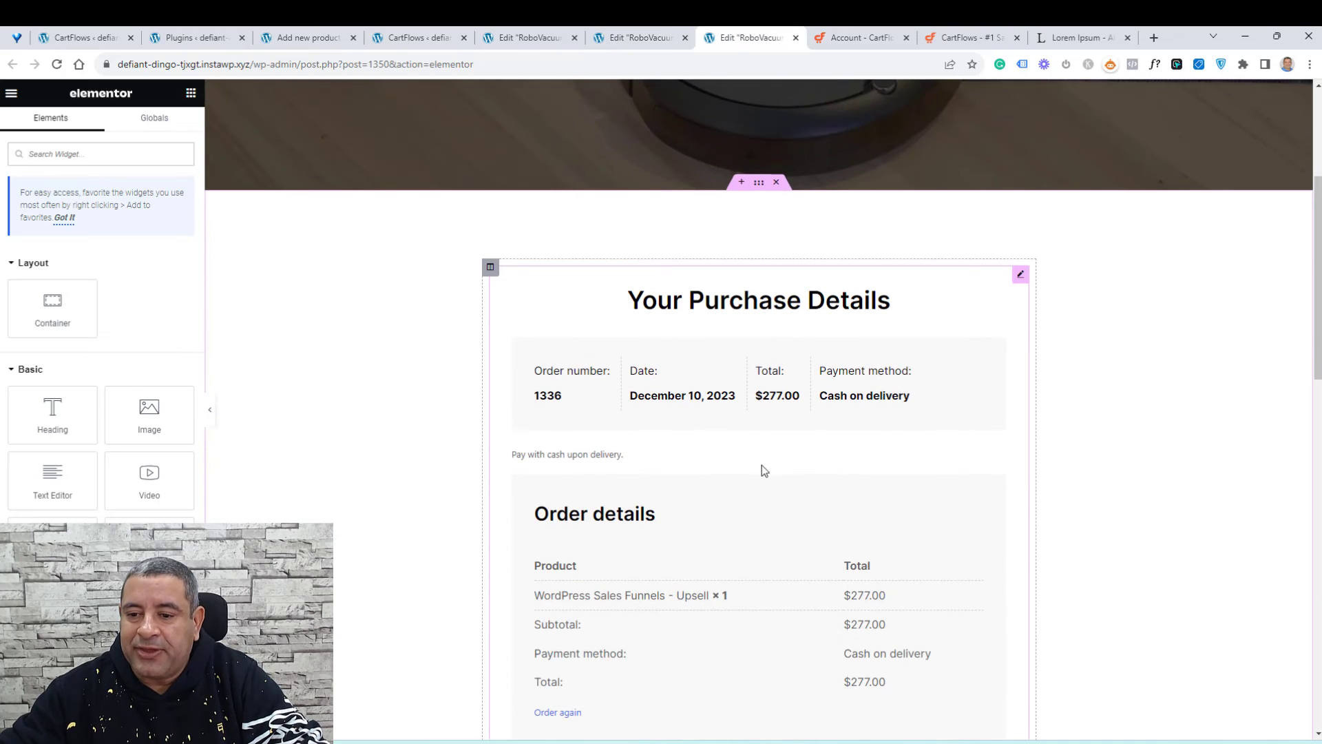
{"action": "left_click", "coordinate": [1022, 276]}
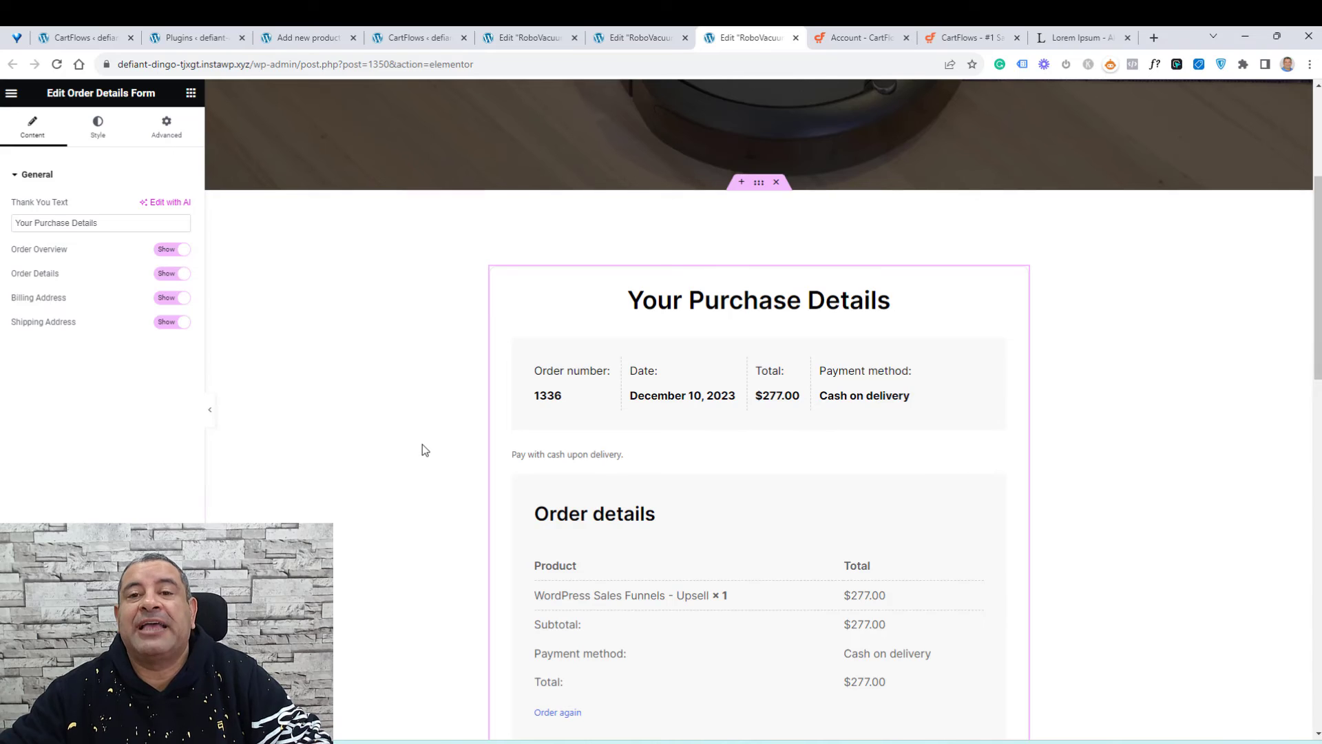
{"action": "left_click", "coordinate": [110, 227]}
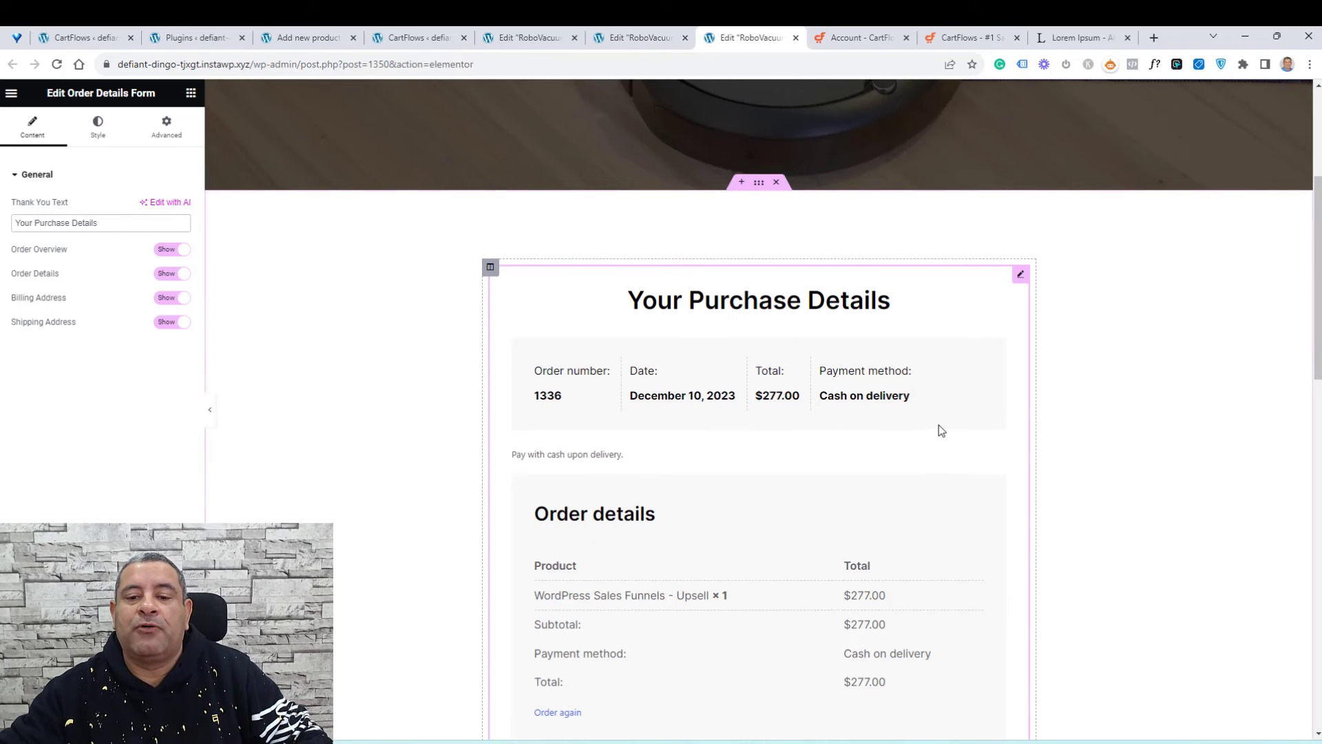
{"action": "scroll", "coordinate": [939, 425], "scroll_direction": "down", "scroll_amount": 6}
{"action": "scroll", "coordinate": [1044, 387], "scroll_direction": "down", "scroll_amount": 3}
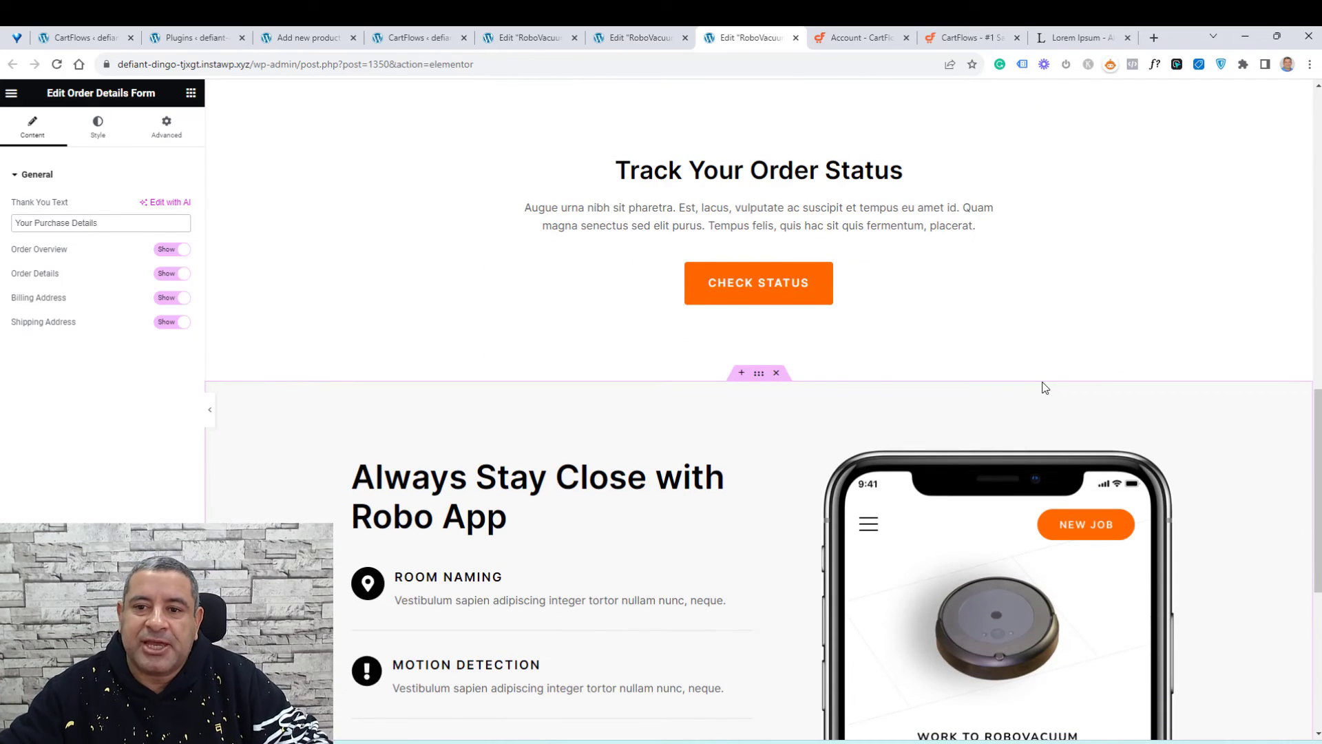
{"action": "scroll", "coordinate": [1045, 388], "scroll_direction": "up", "scroll_amount": 5}
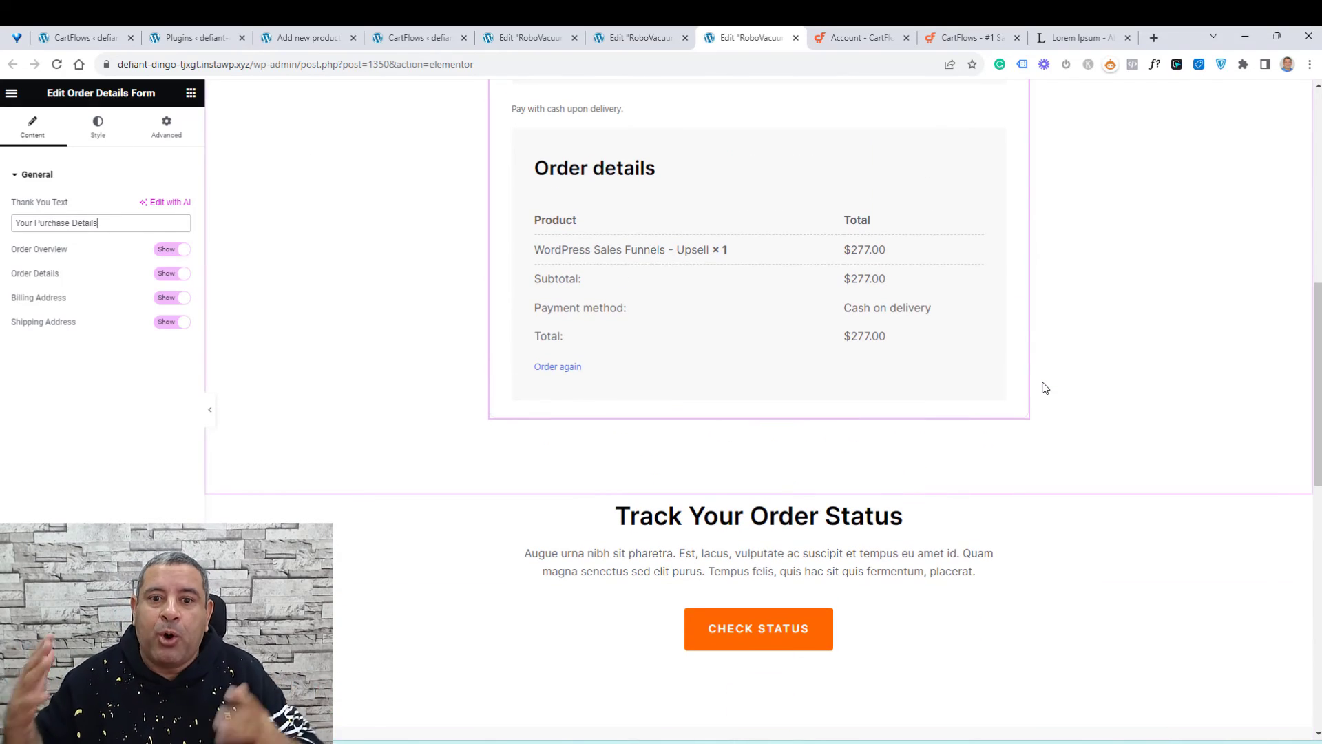
{"action": "scroll", "coordinate": [1175, 369], "scroll_direction": "up", "scroll_amount": 7}
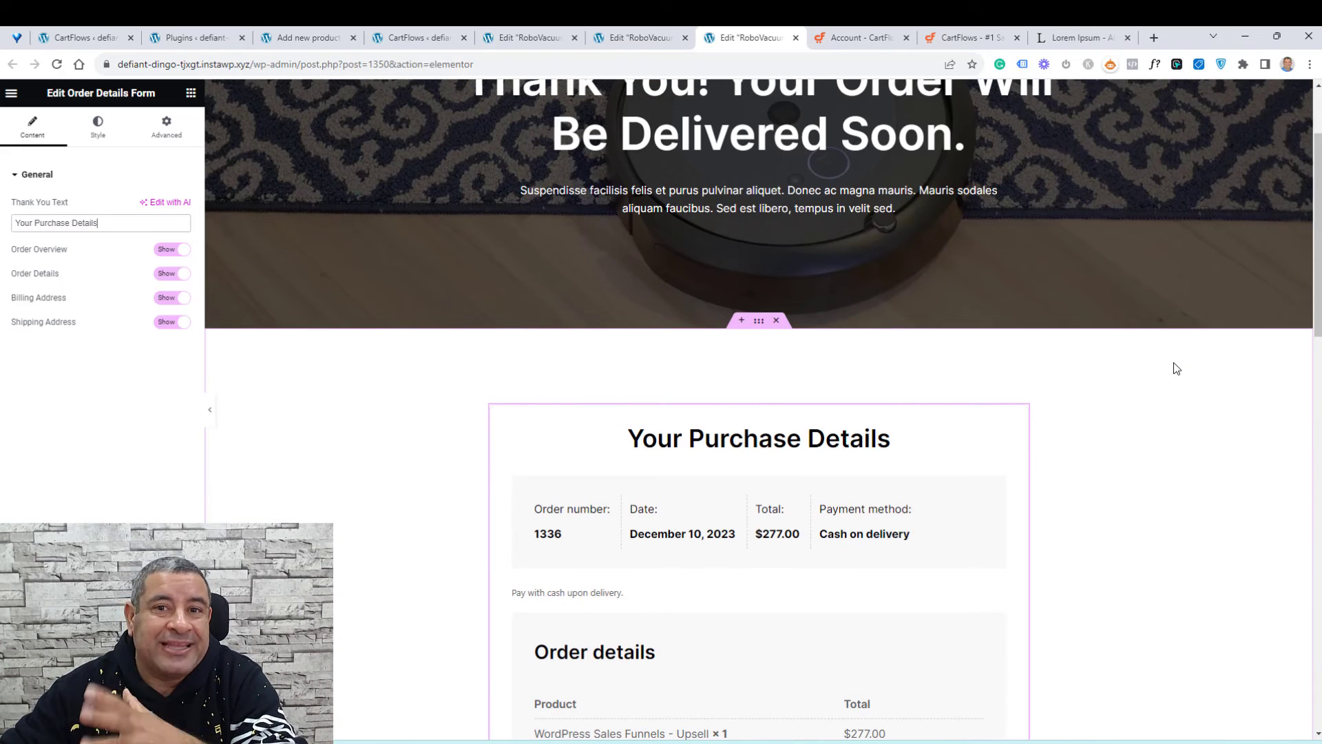
{"action": "scroll", "coordinate": [1174, 363], "scroll_direction": "down", "scroll_amount": 3}
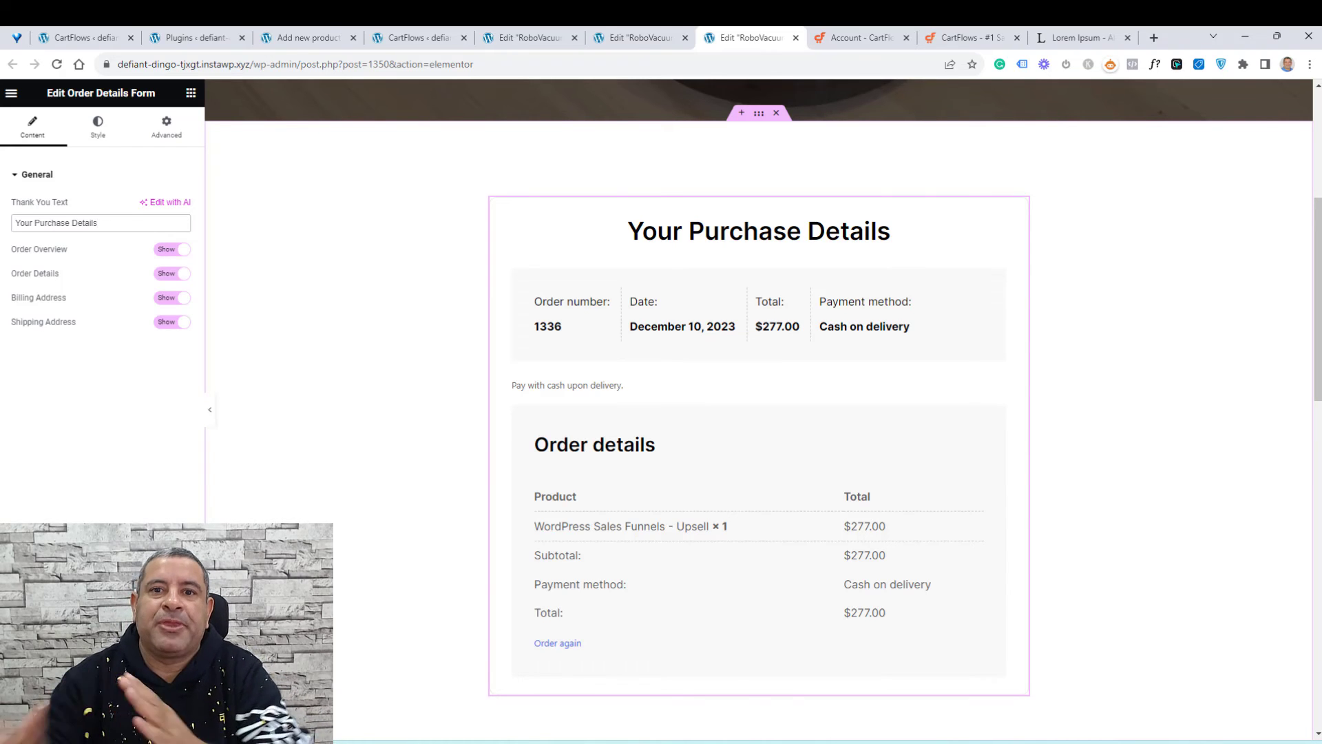
{"action": "left_click", "coordinate": [413, 38]}
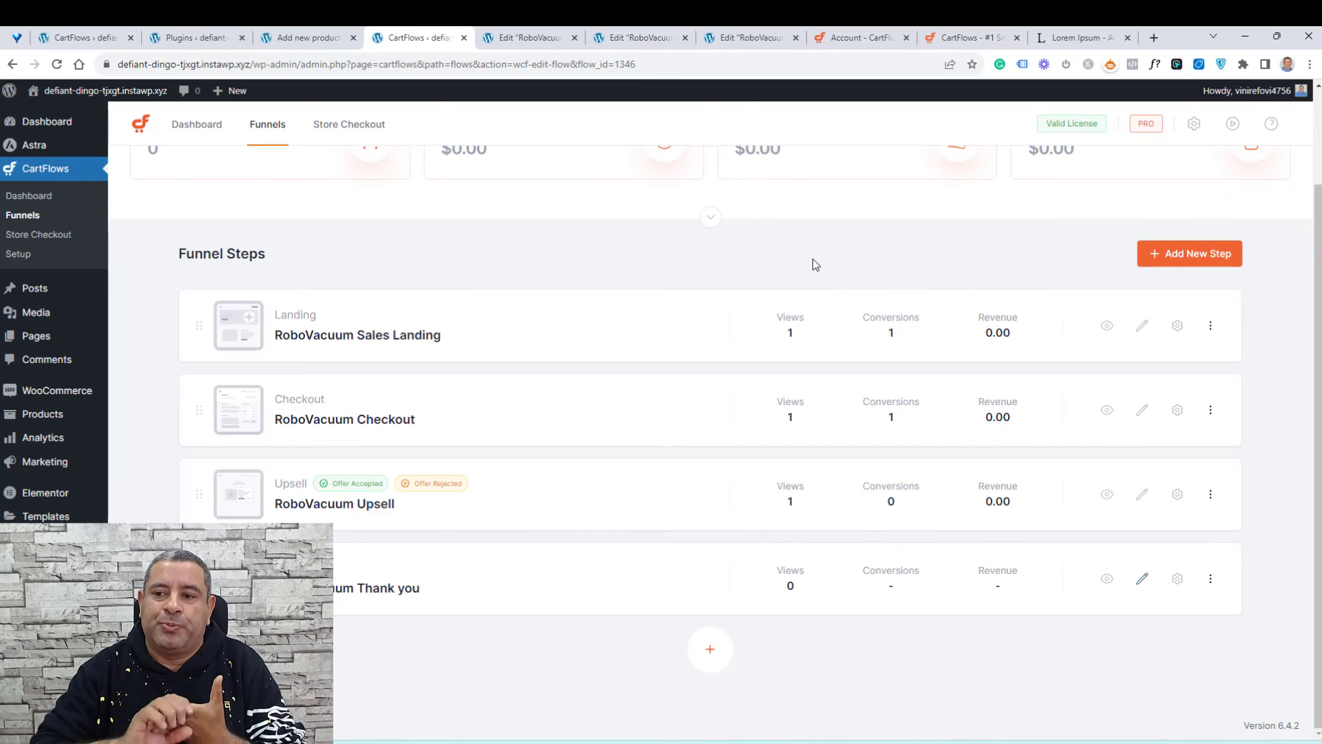
Step: Open the sales landing page in an incognito window and go to the checkout through the Buy Now button
{"action": "right_click", "coordinate": [1106, 328]}
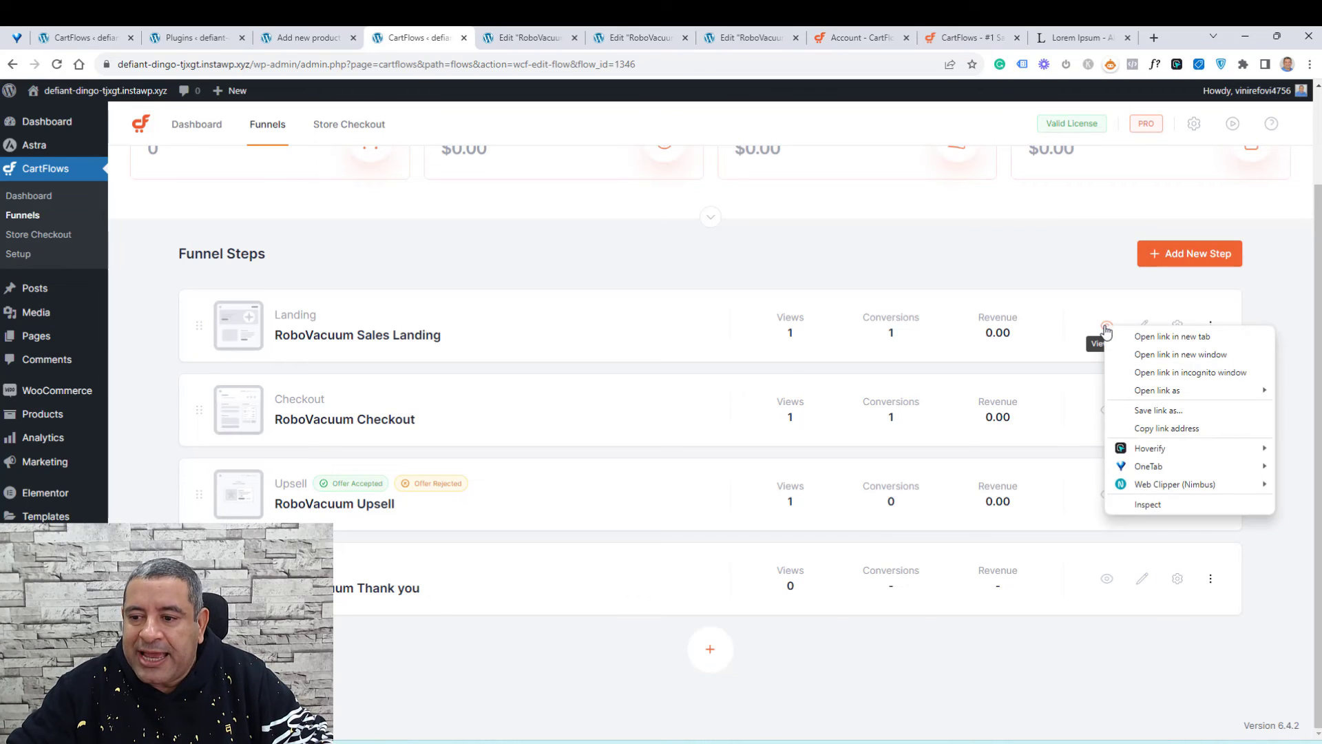
{"action": "left_click", "coordinate": [1140, 373]}
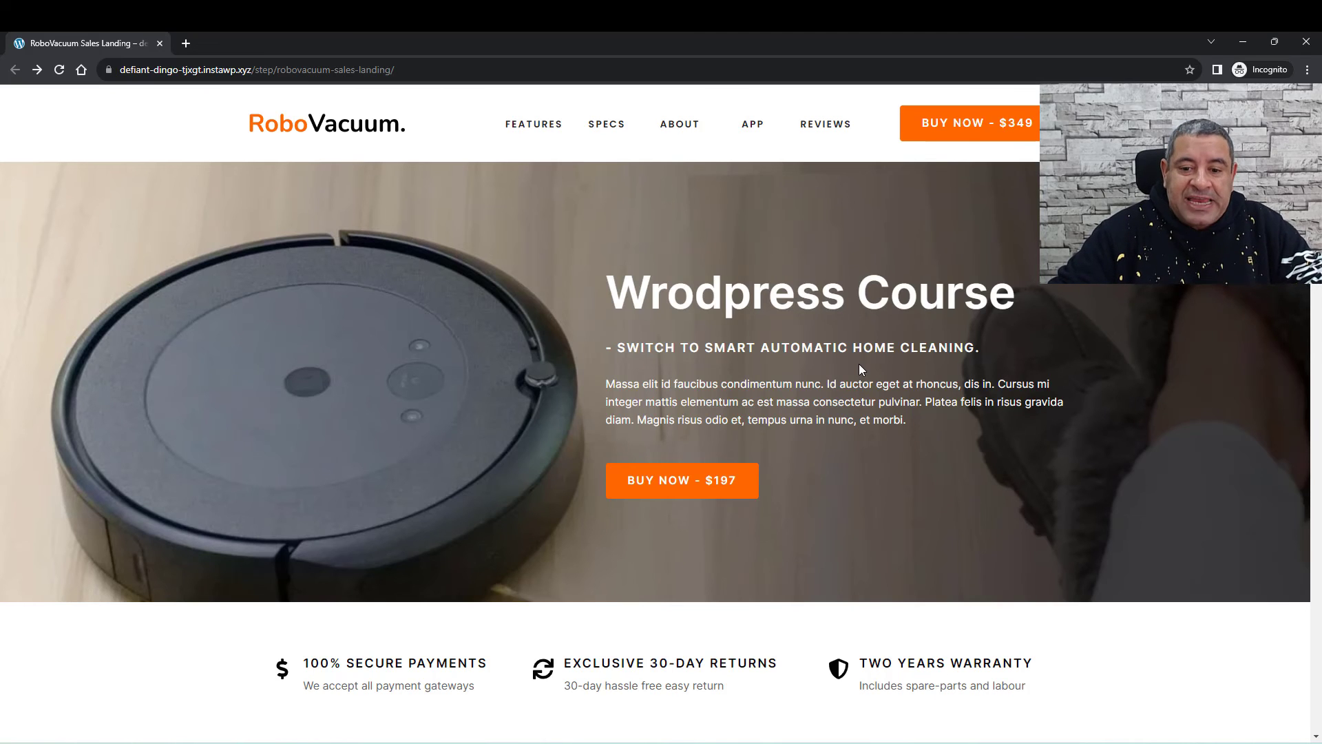
{"action": "left_click", "coordinate": [655, 495]}
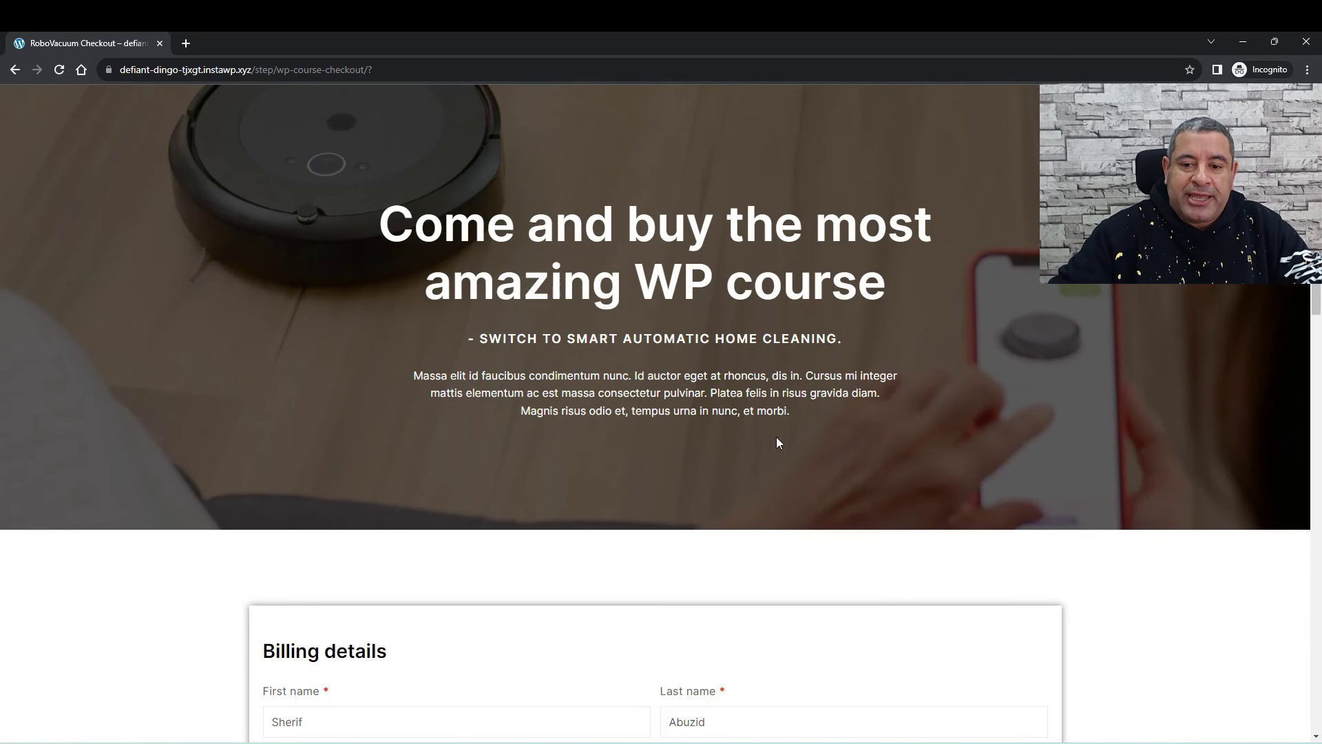
{"action": "scroll", "coordinate": [787, 436], "scroll_direction": "down", "scroll_amount": 6}
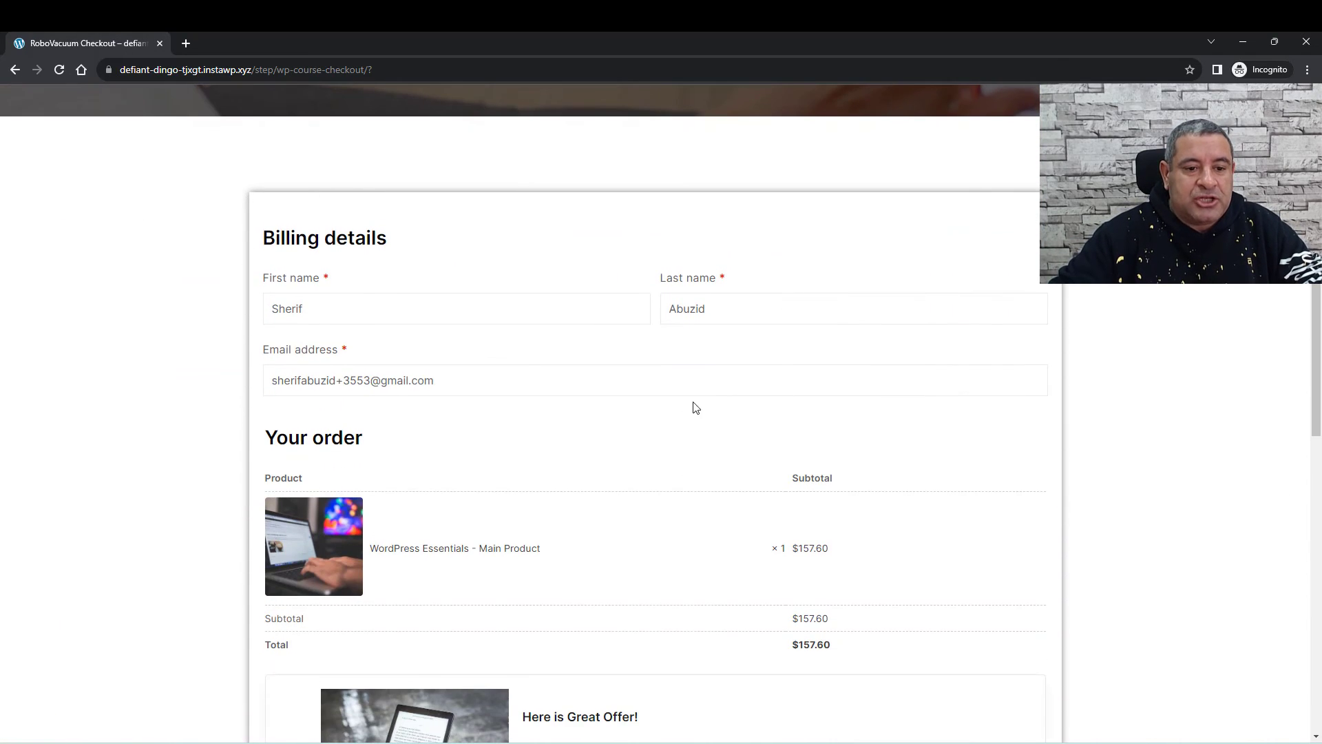
Step: Change the billing e-mail address on the checkout to a new test address
{"action": "left_click", "coordinate": [352, 382]}
{"action": "type", "text": "5"}
{"action": "left_click", "coordinate": [449, 393]}
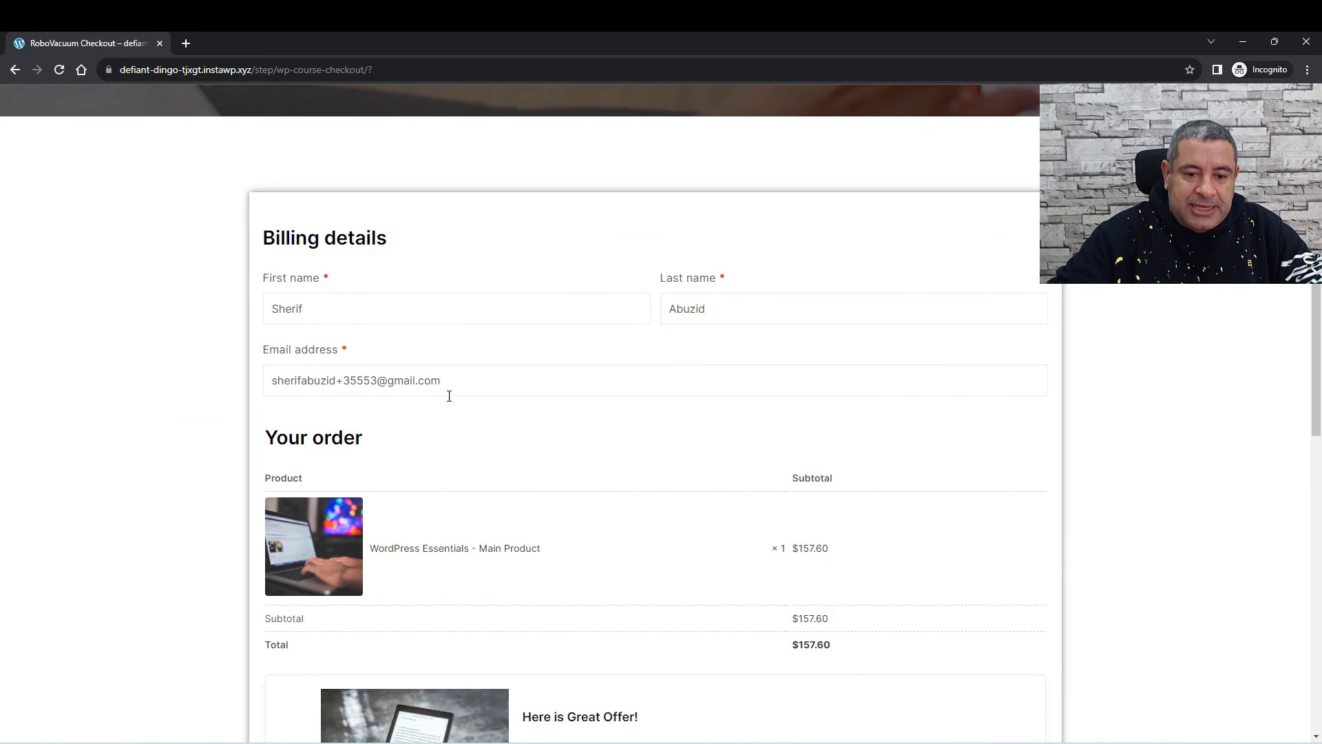
Step: Tick the order bump offer checkbox to add the ebook to the order
{"action": "scroll", "coordinate": [456, 399], "scroll_direction": "down", "scroll_amount": 3}
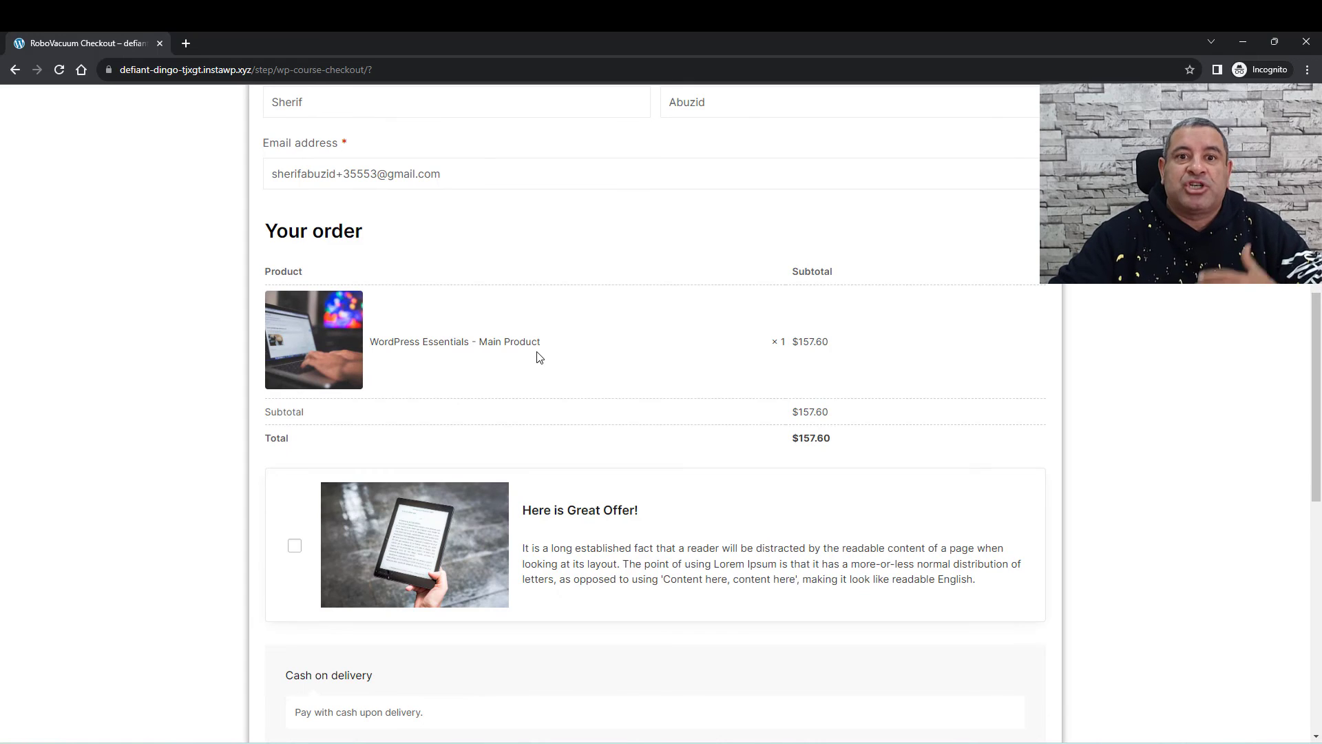
{"action": "scroll", "coordinate": [674, 371], "scroll_direction": "down", "scroll_amount": 3}
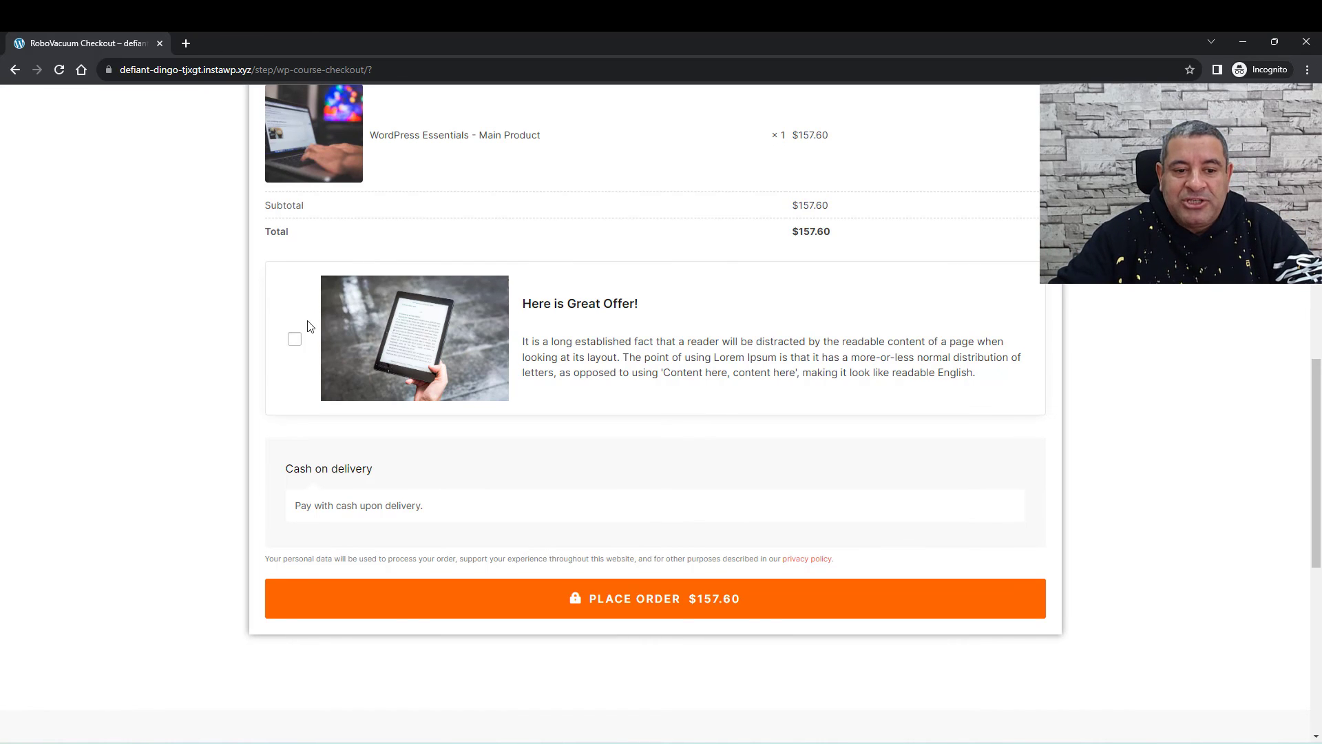
{"action": "left_click", "coordinate": [294, 339]}
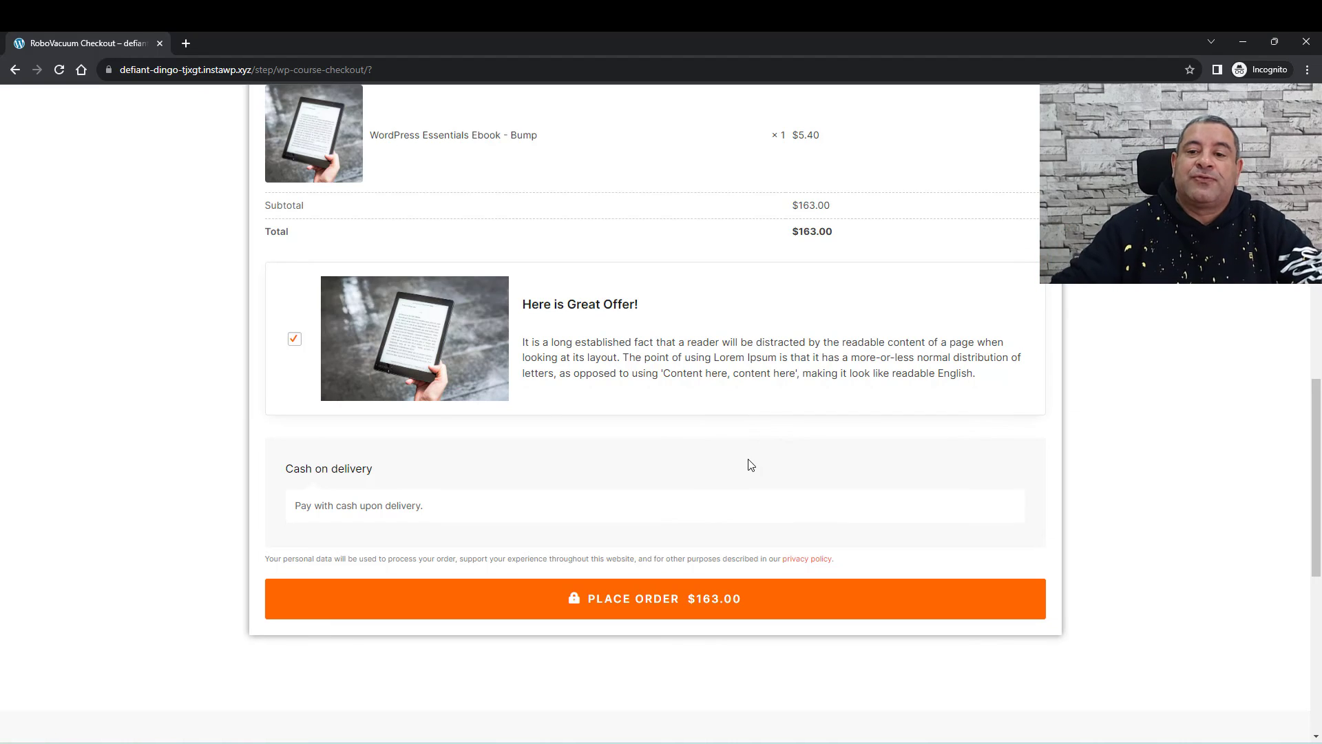
Step: Place the test order and continue to the upsell offer page
{"action": "scroll", "coordinate": [811, 333], "scroll_direction": "up", "scroll_amount": 4}
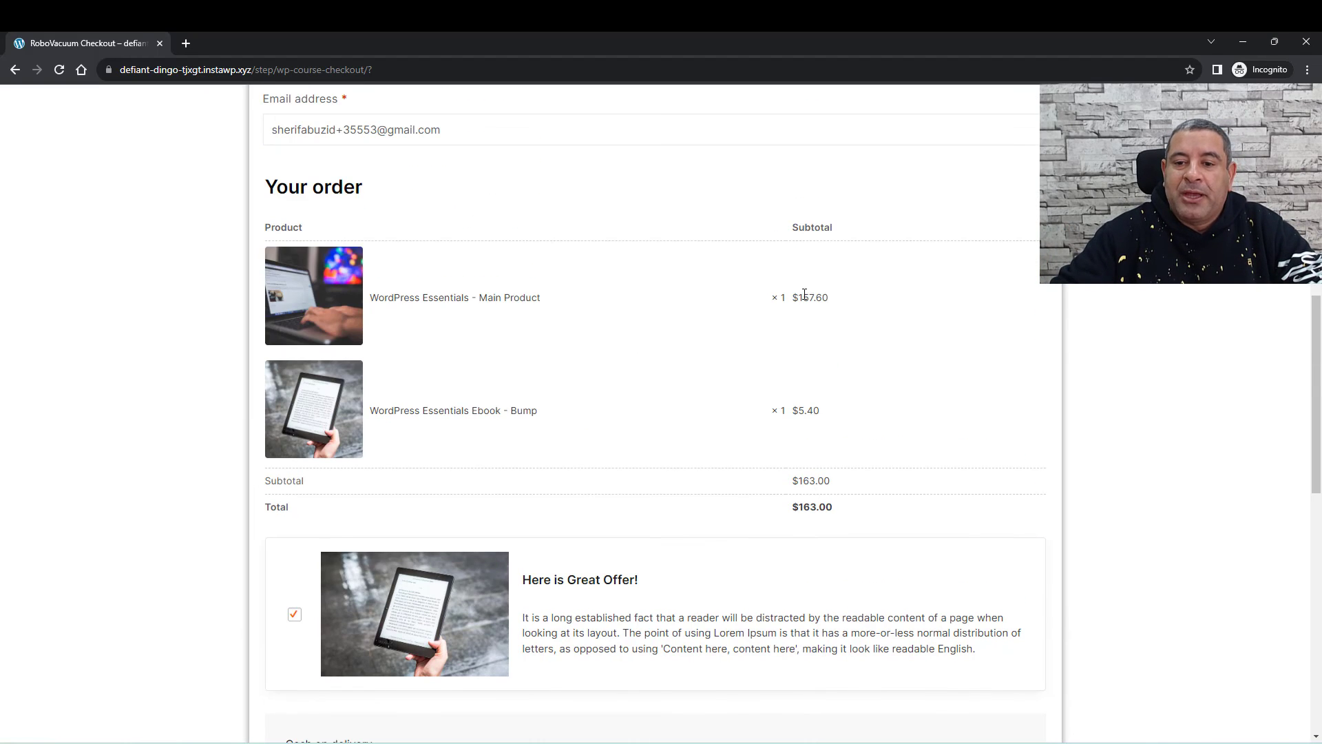
{"action": "scroll", "coordinate": [877, 354], "scroll_direction": "down", "scroll_amount": 4}
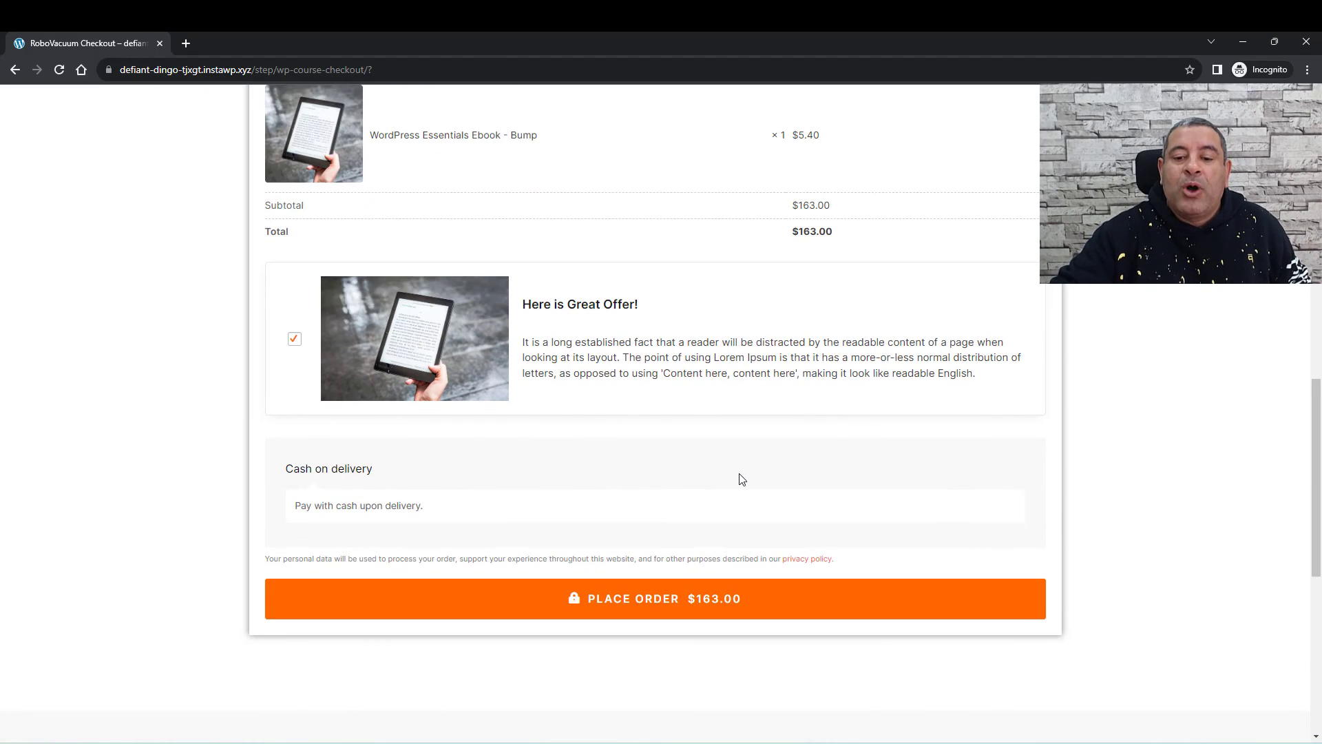
{"action": "left_click", "coordinate": [707, 605]}
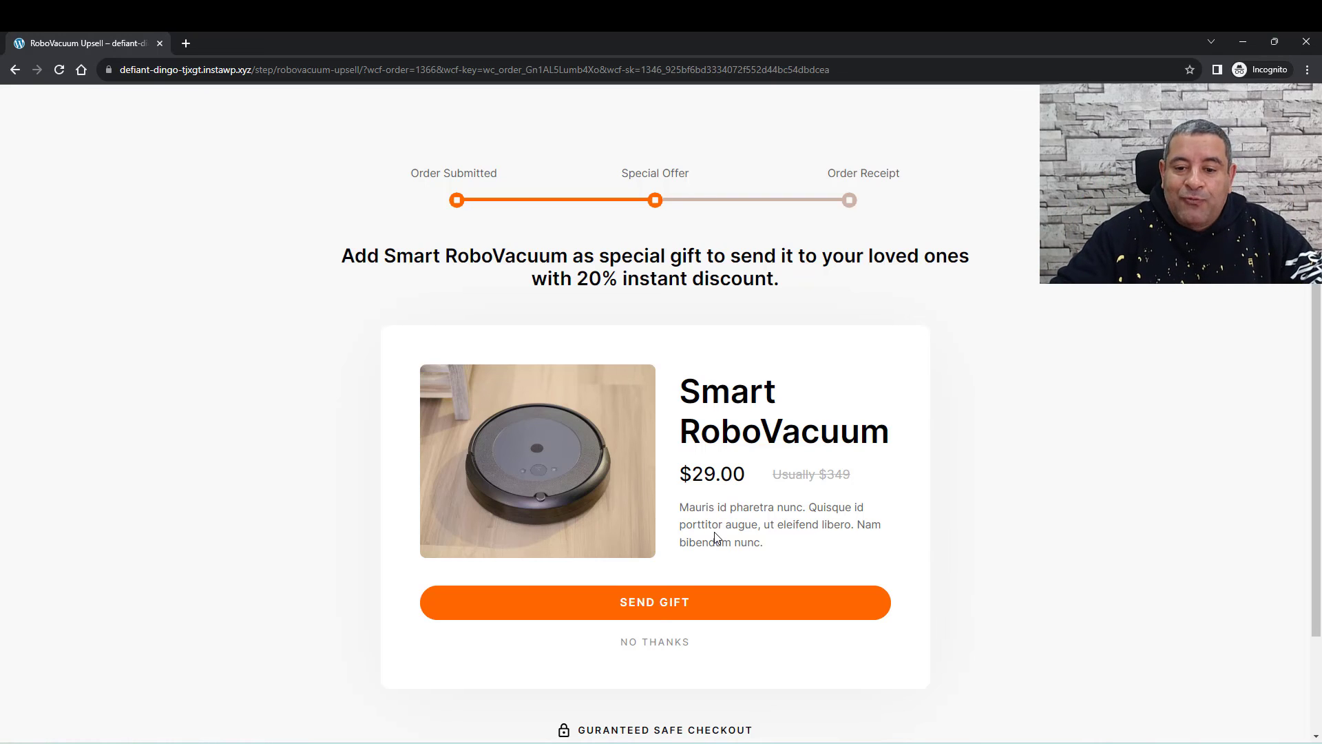
{"action": "scroll", "coordinate": [713, 531], "scroll_direction": "down", "scroll_amount": 2}
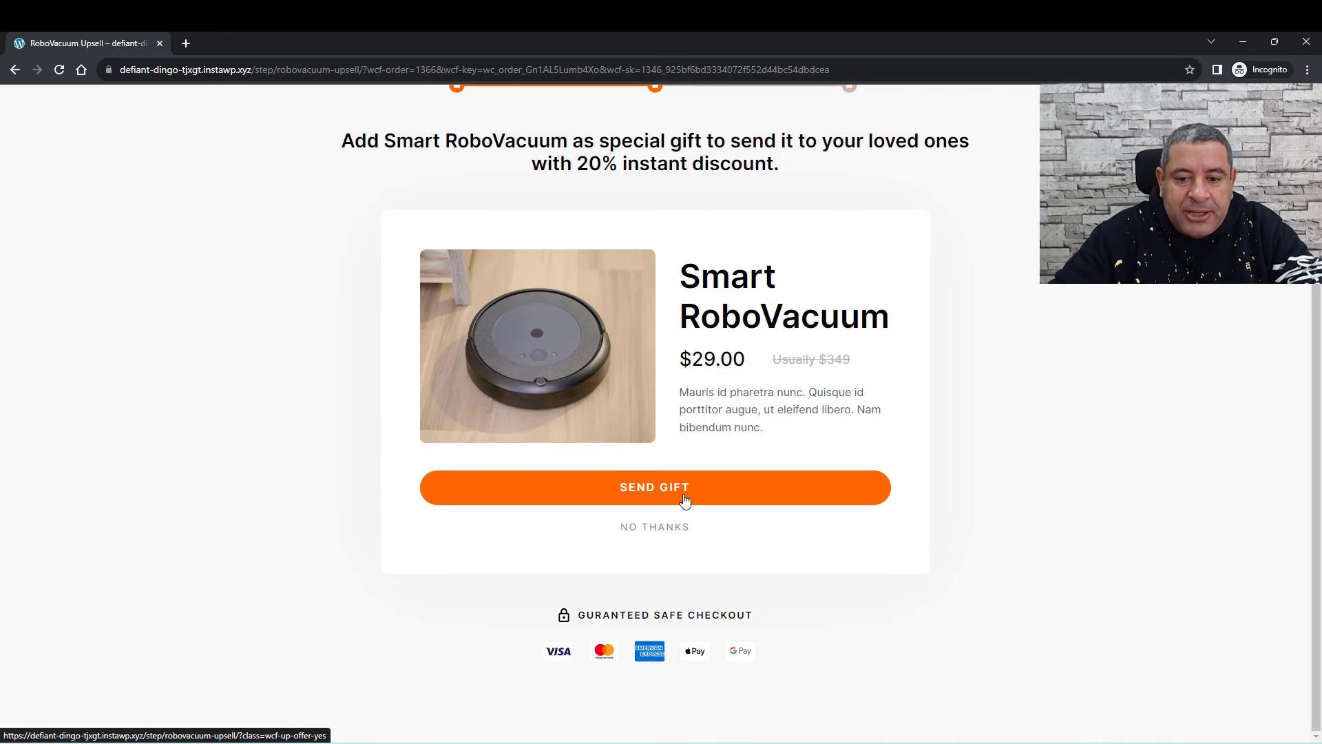
Step: Accept the upsell gift offer and review both orders' details on the thank-you page
{"action": "left_click", "coordinate": [684, 501]}
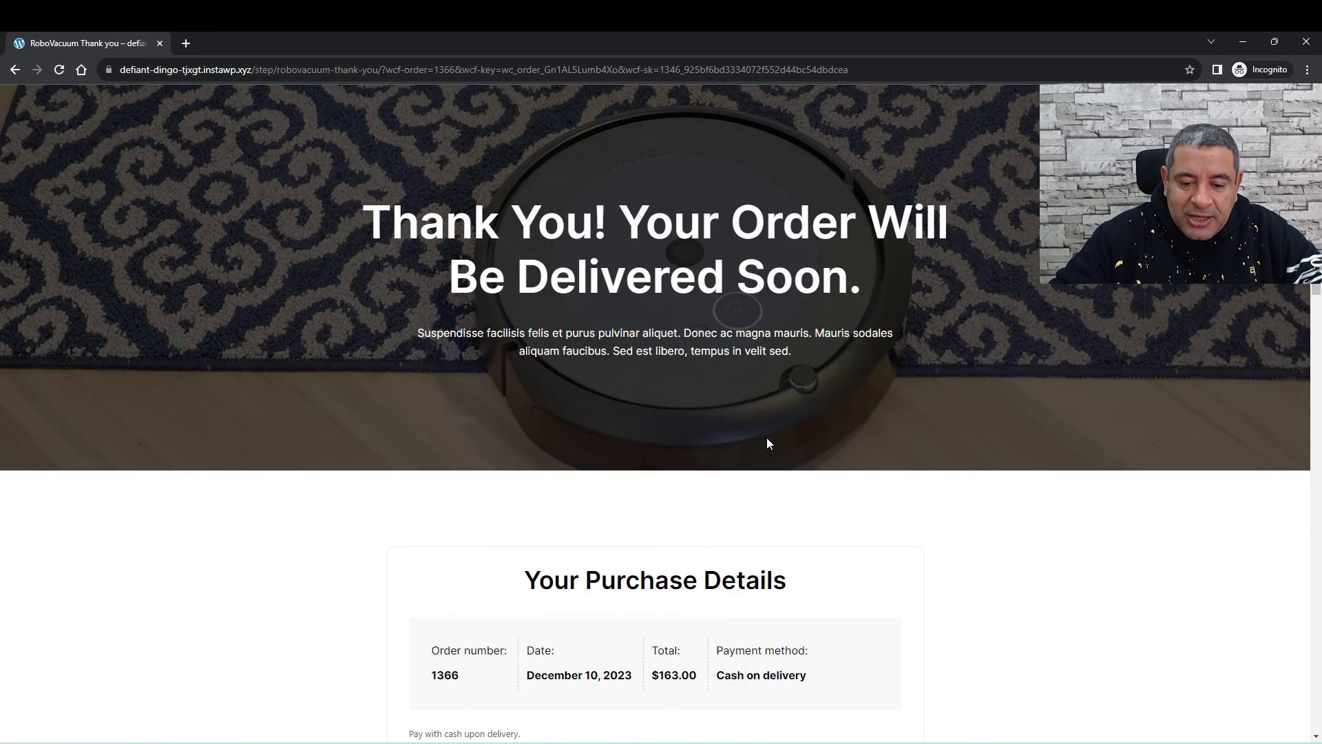
{"action": "scroll", "coordinate": [766, 441], "scroll_direction": "down", "scroll_amount": 7}
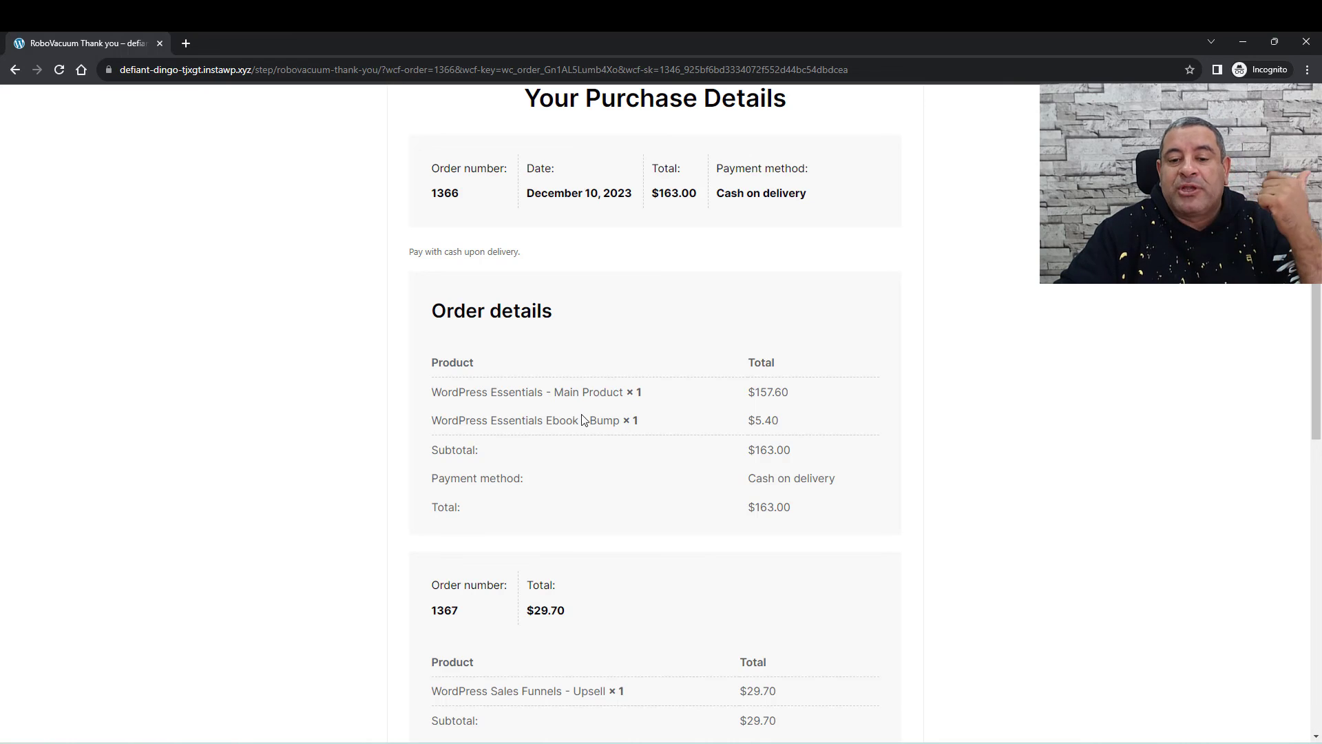
{"action": "scroll", "coordinate": [590, 424], "scroll_direction": "down", "scroll_amount": 3}
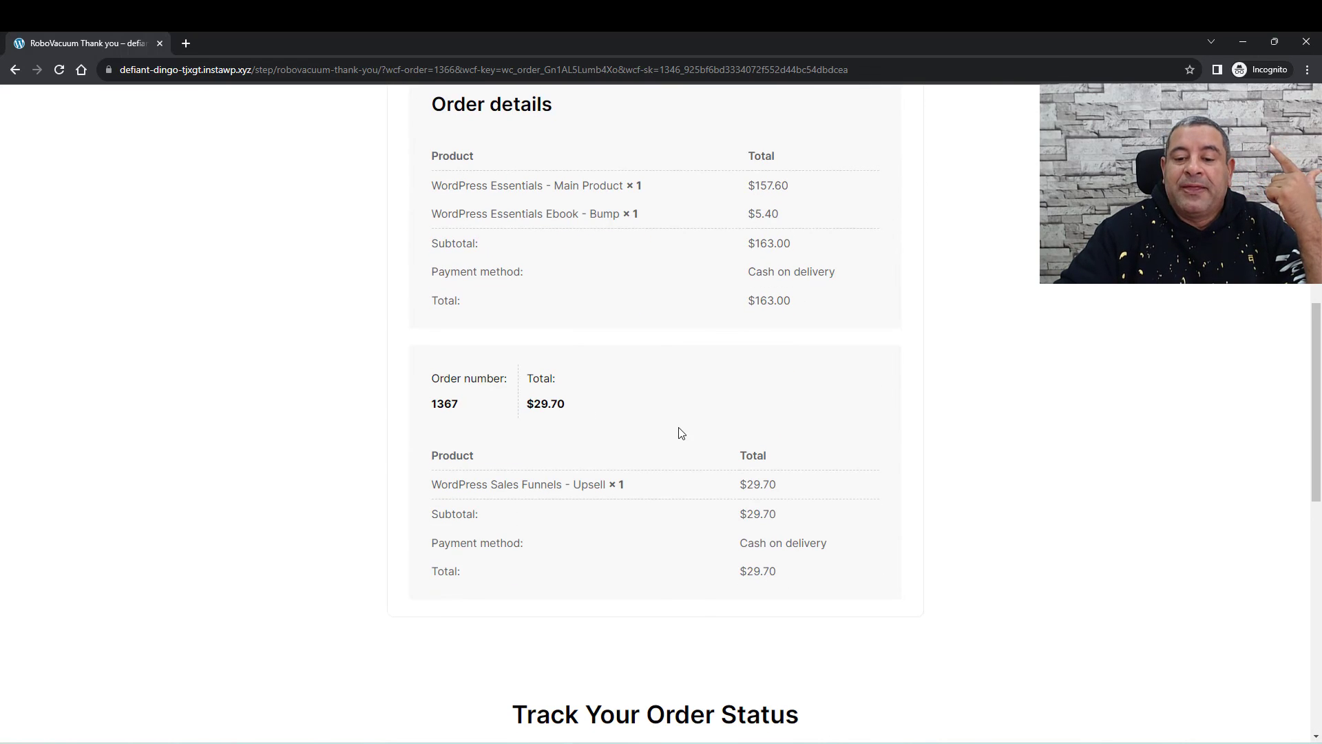
{"action": "scroll", "coordinate": [679, 431], "scroll_direction": "down", "scroll_amount": 3}
{"action": "scroll", "coordinate": [680, 432], "scroll_direction": "up", "scroll_amount": 5}
{"action": "scroll", "coordinate": [681, 432], "scroll_direction": "up", "scroll_amount": 1}
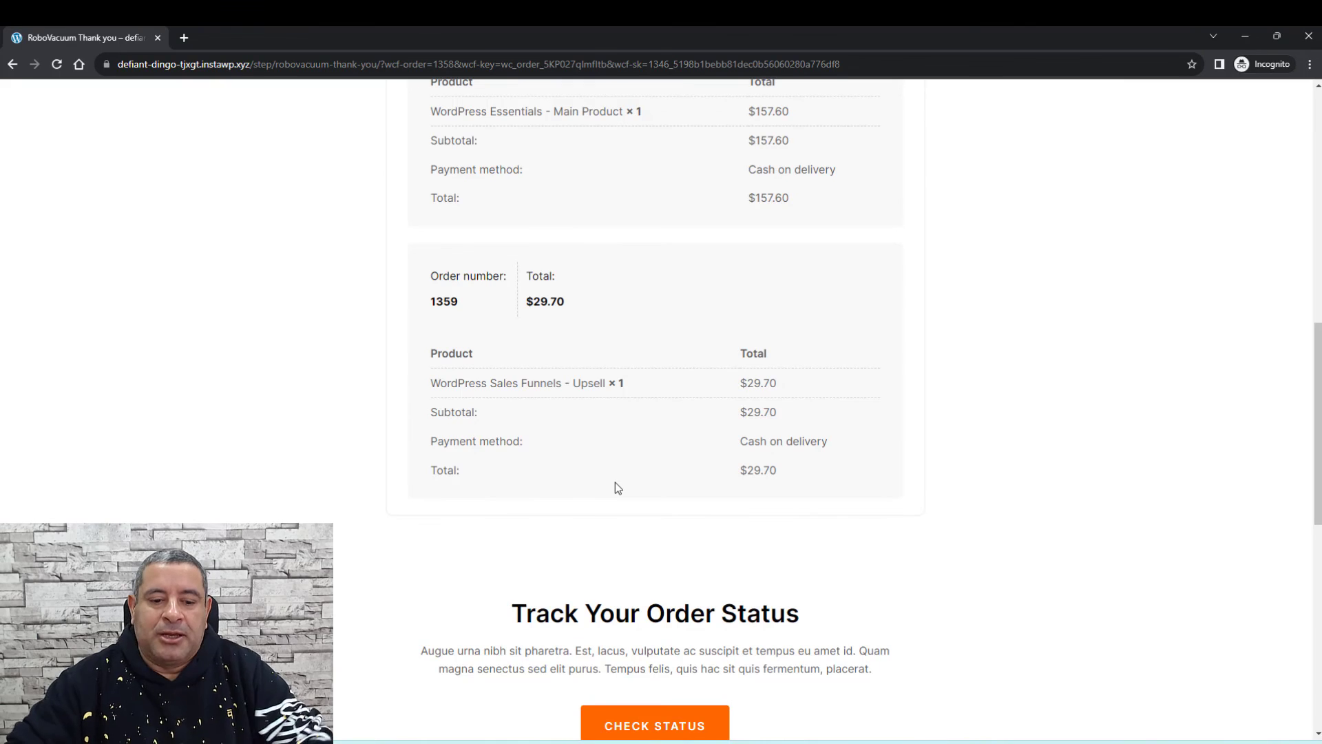
Step: Switch to the regular browser window and open the CartFlows pricing page tab
{"action": "mouse_move", "coordinate": [329, 741]}
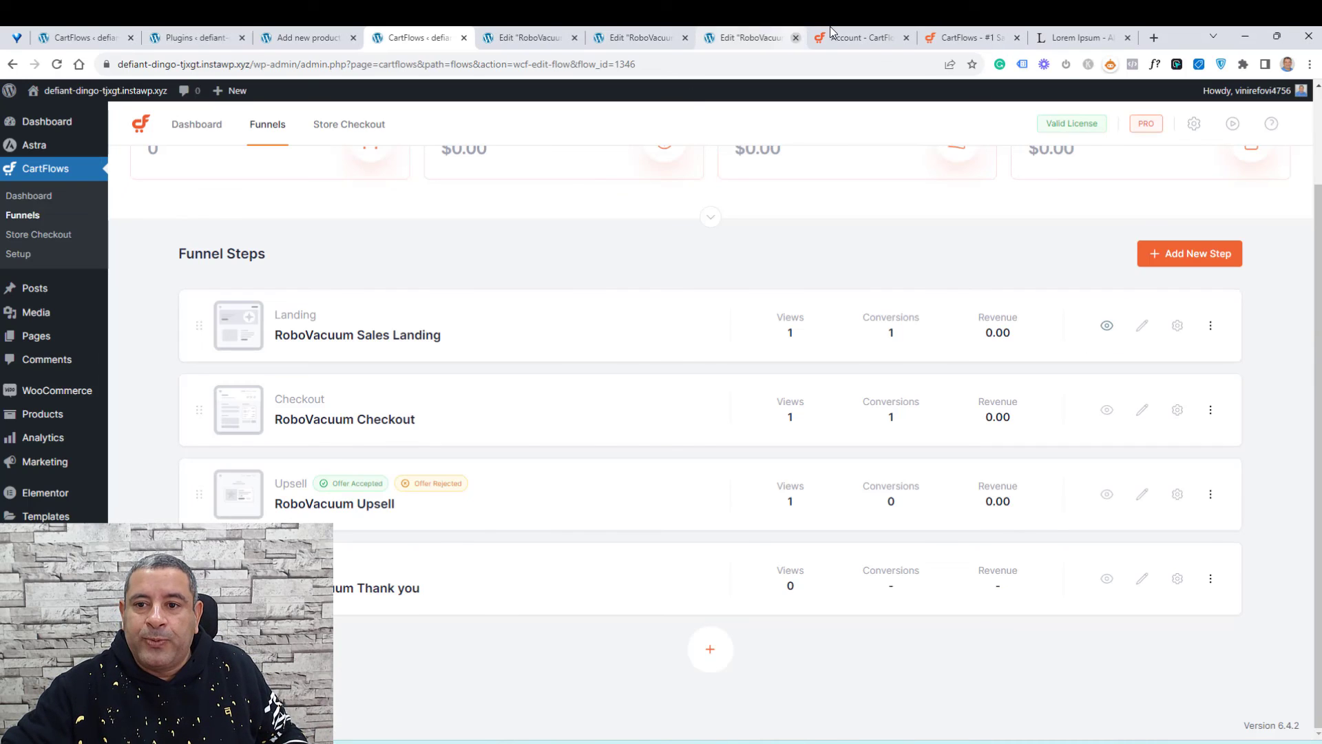
{"action": "left_click", "coordinate": [881, 38]}
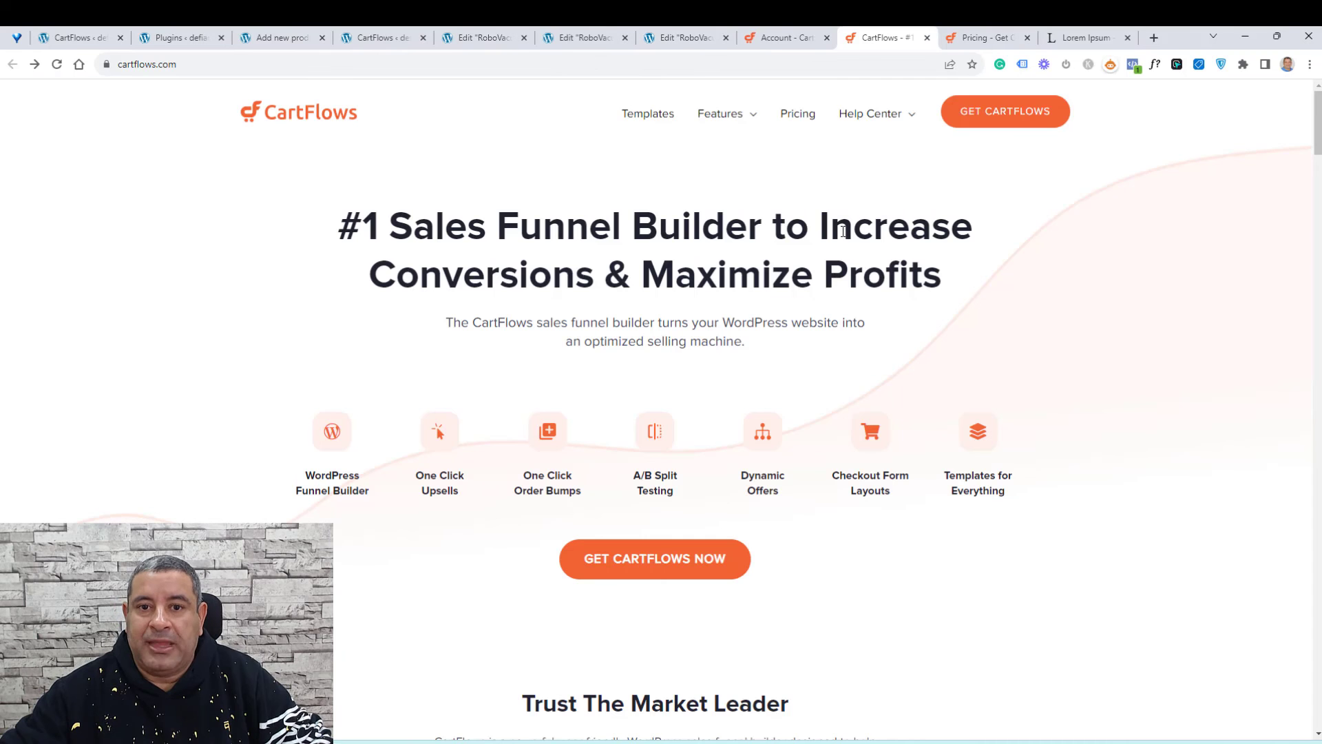
{"action": "mouse_move", "coordinate": [739, 113]}
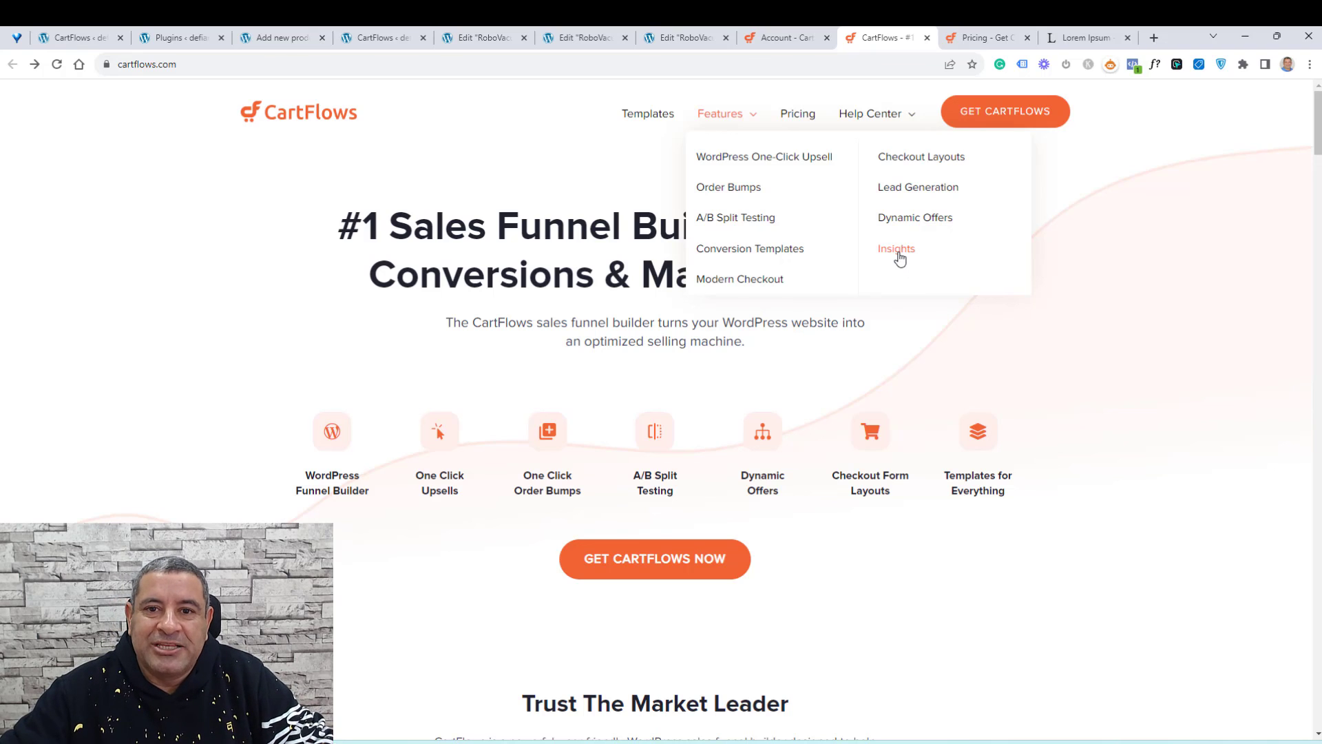
{"action": "left_click", "coordinate": [987, 35]}
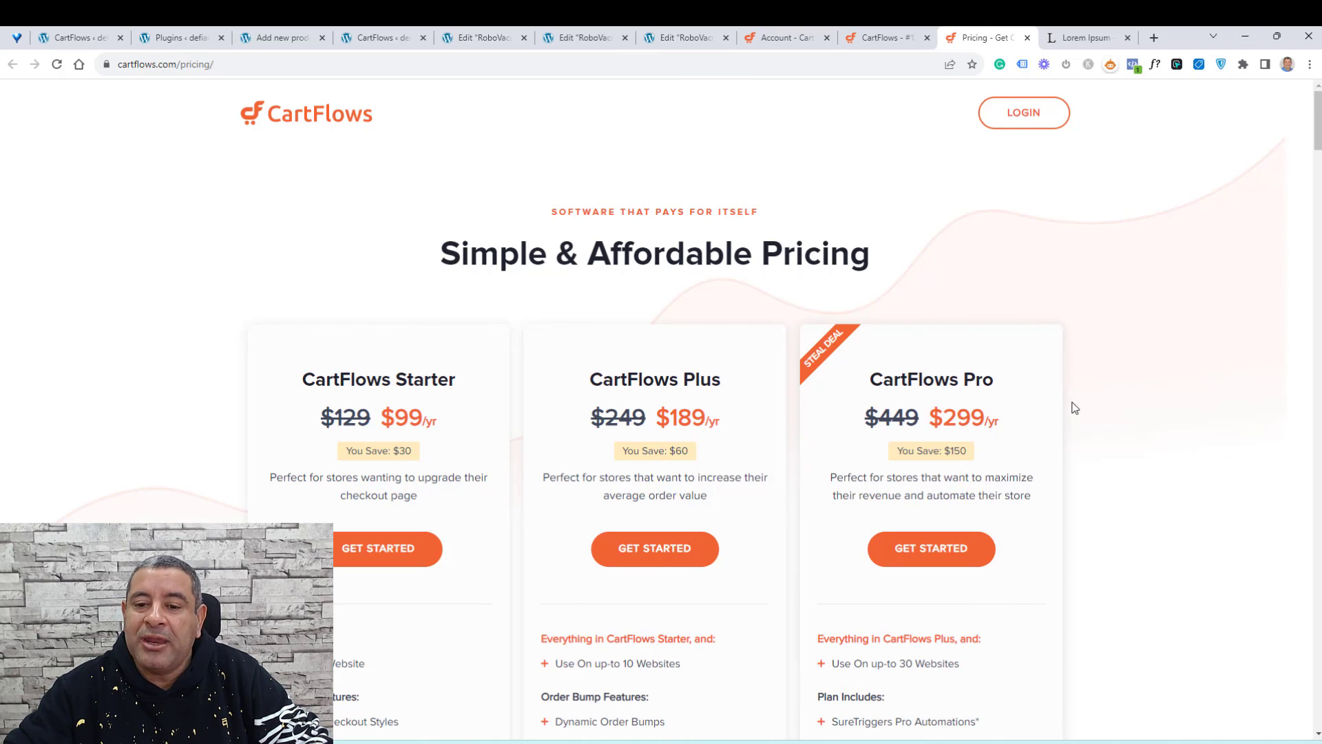
Step: Highlight the CartFlows Plus plan title among the pricing plans
{"action": "scroll", "coordinate": [1072, 407], "scroll_direction": "down", "scroll_amount": 3}
{"action": "double_click", "coordinate": [706, 171]}
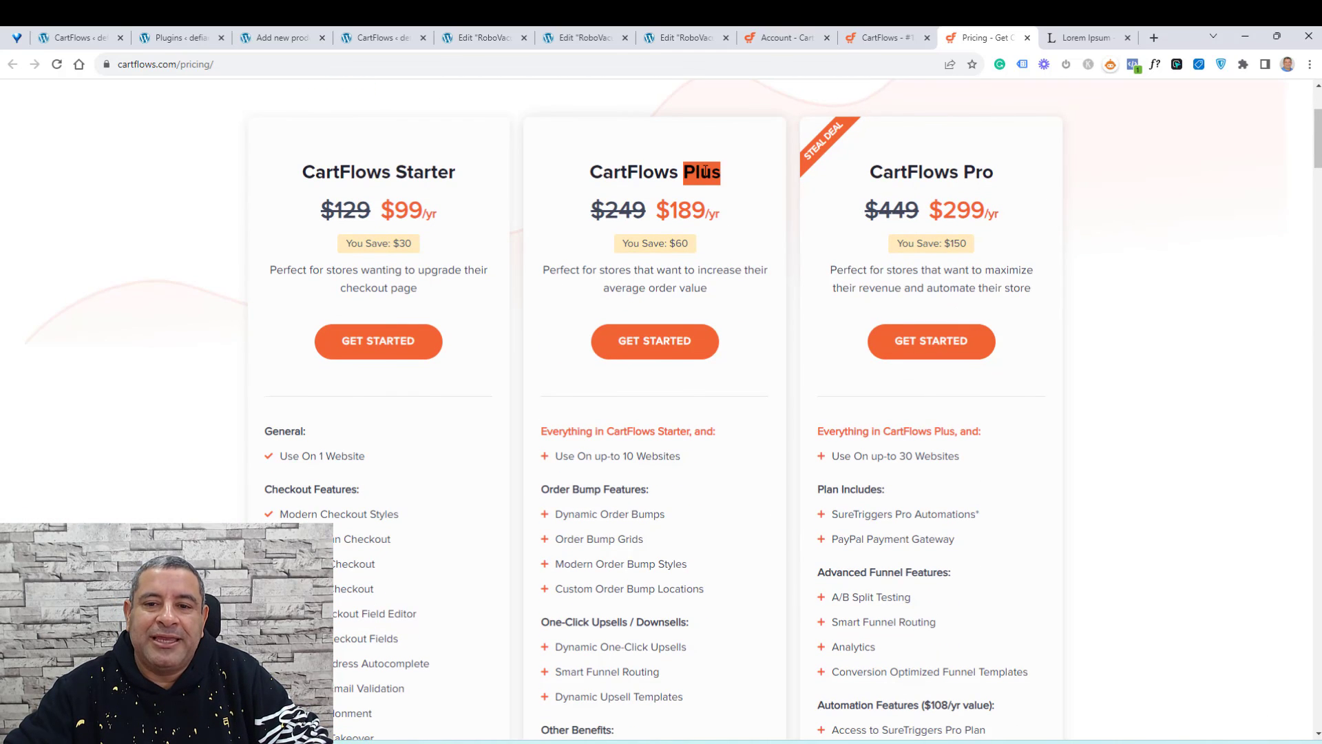
{"action": "triple_click", "coordinate": [706, 171]}
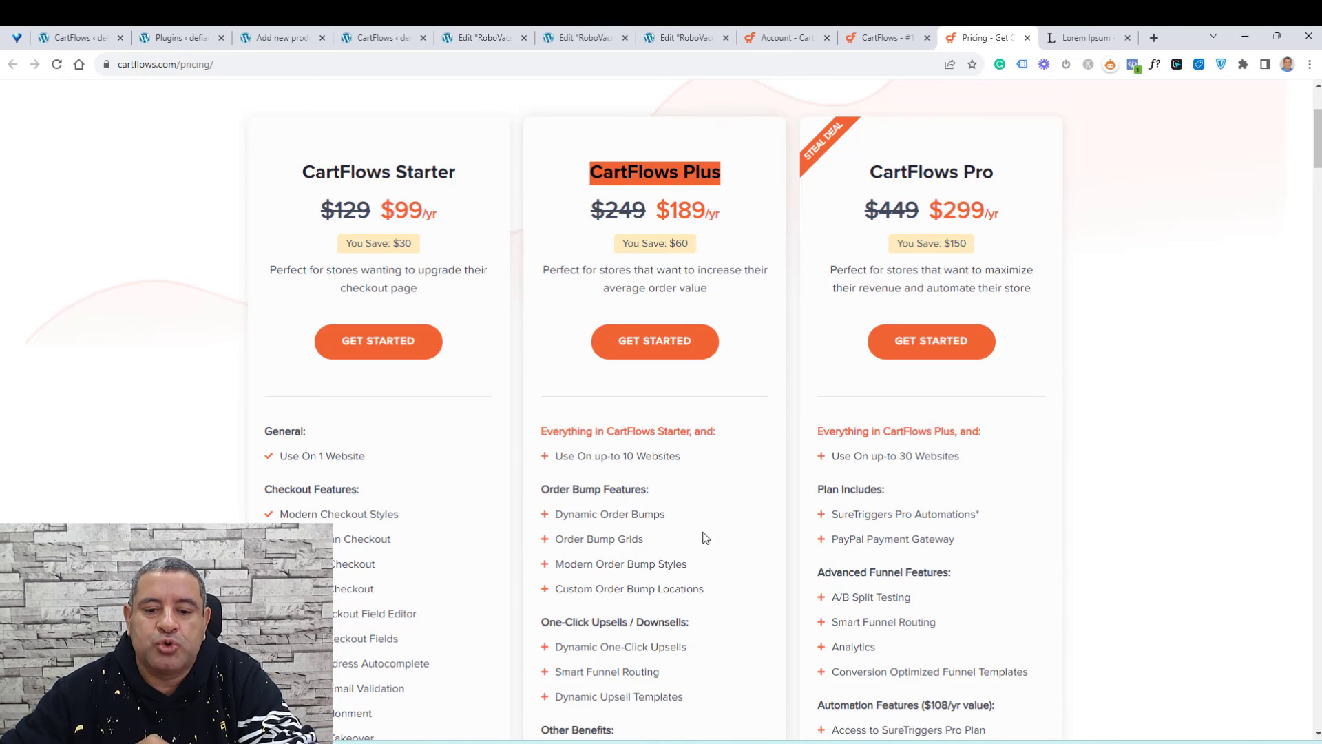
{"action": "scroll", "coordinate": [706, 538], "scroll_direction": "up", "scroll_amount": 2}
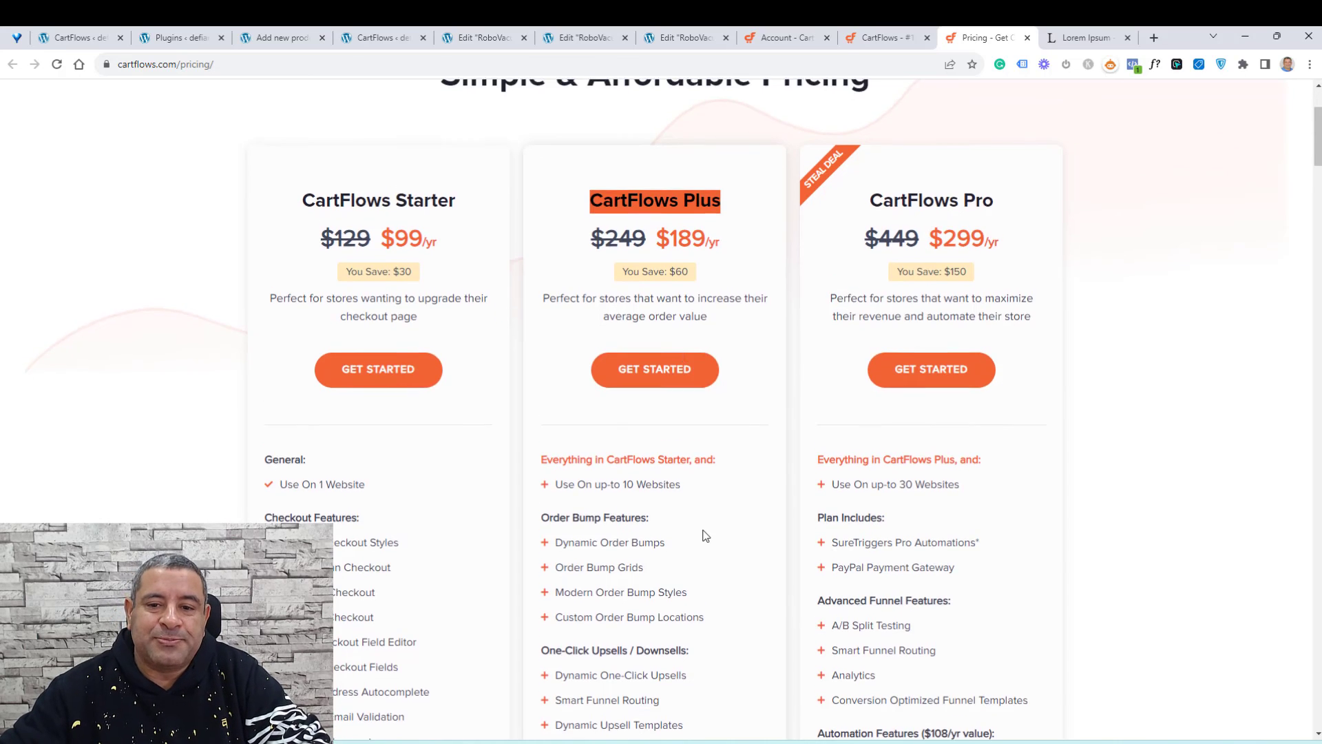
{"action": "double_click", "coordinate": [672, 313]}
{"action": "triple_click", "coordinate": [672, 313]}
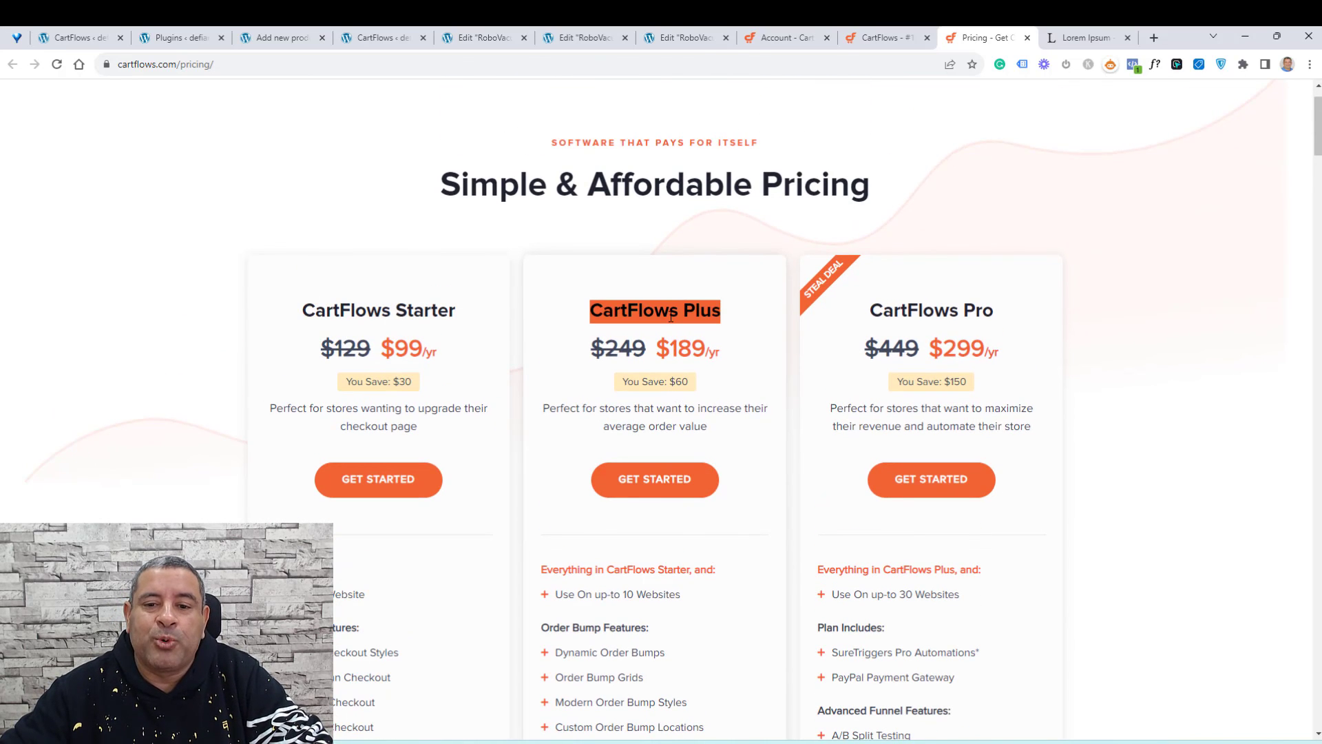